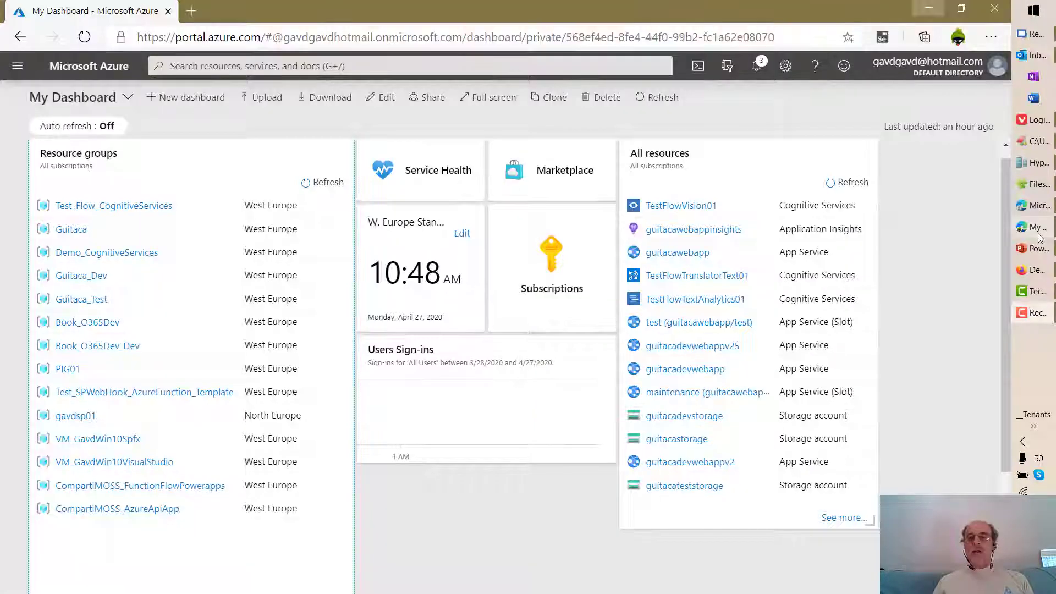
# Switch to the Azure portal and open the Test_Flow_CognitiveServices resource group to view its resources.
pyautogui.click(1038, 233)
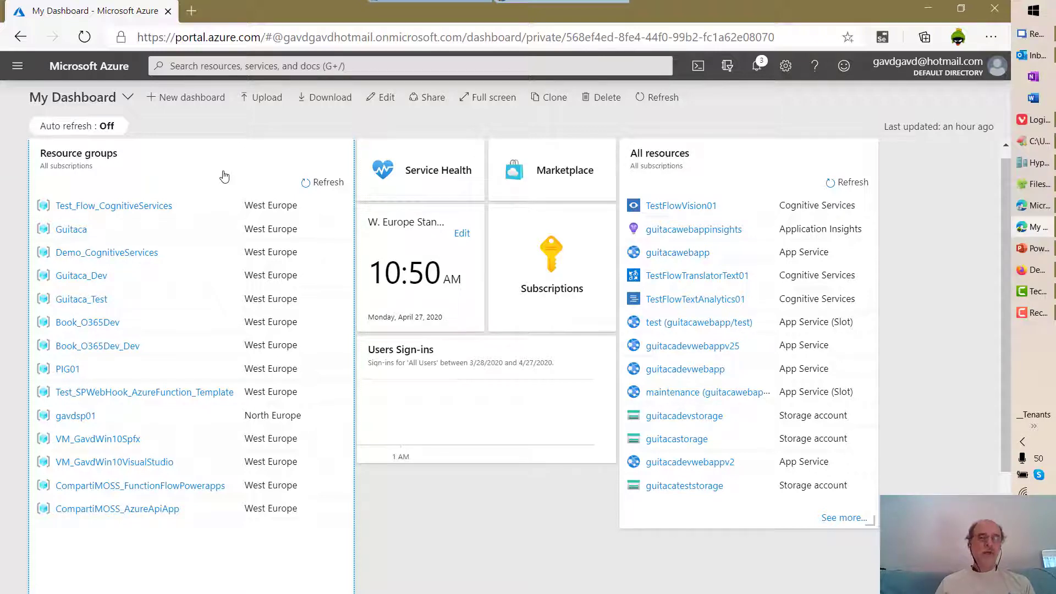
pyautogui.click(153, 215)
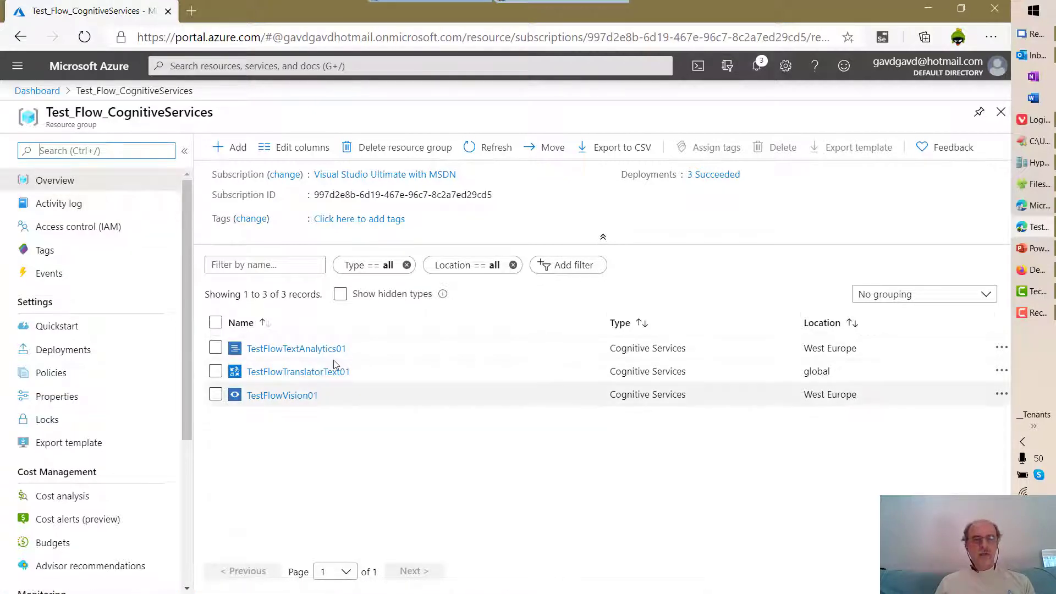
pyautogui.click(338, 296)
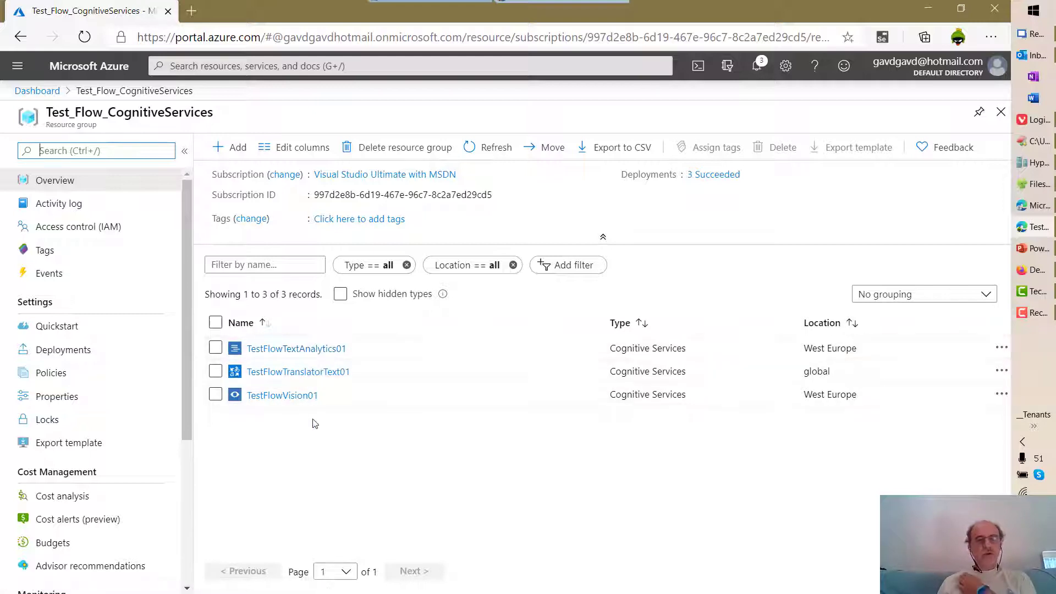
# Start adding a resource to the group, search the Marketplace for "visio" and open the creation form for Microsoft's Computer Vision.
pyautogui.click(237, 155)
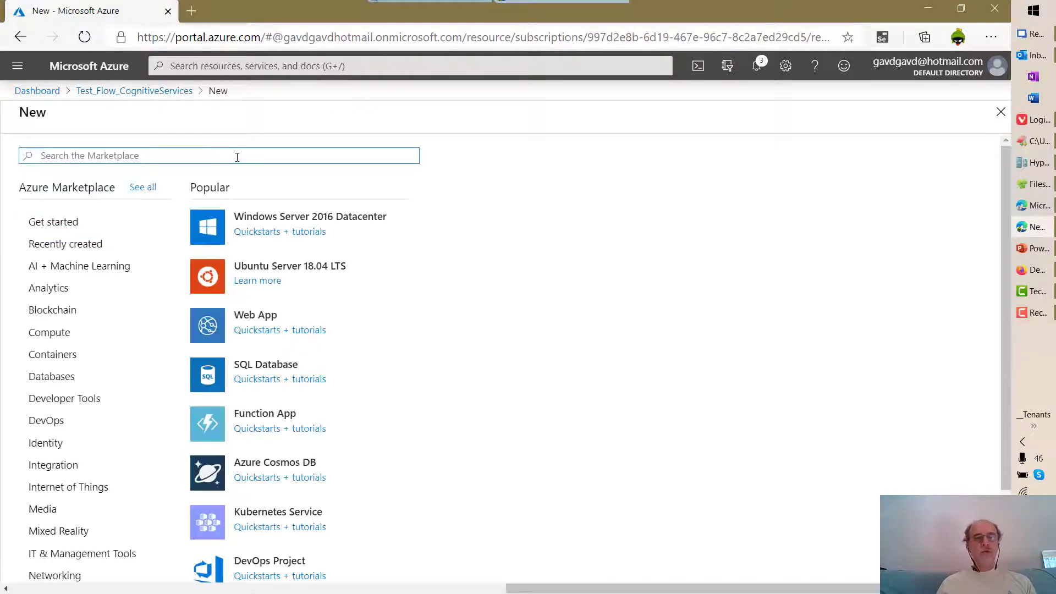
pyautogui.write('visio')
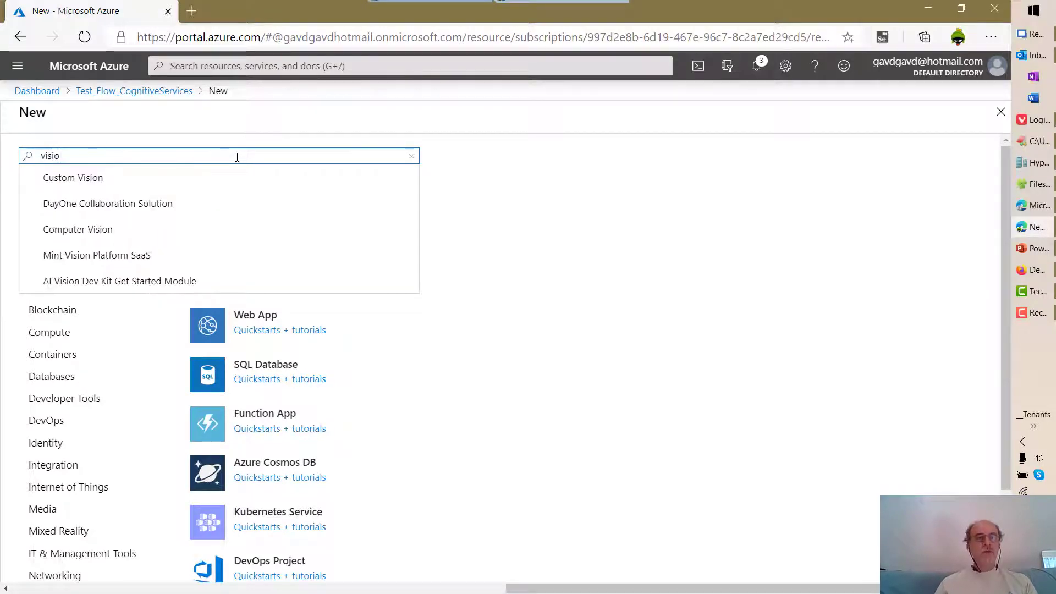
pyautogui.press('Return')
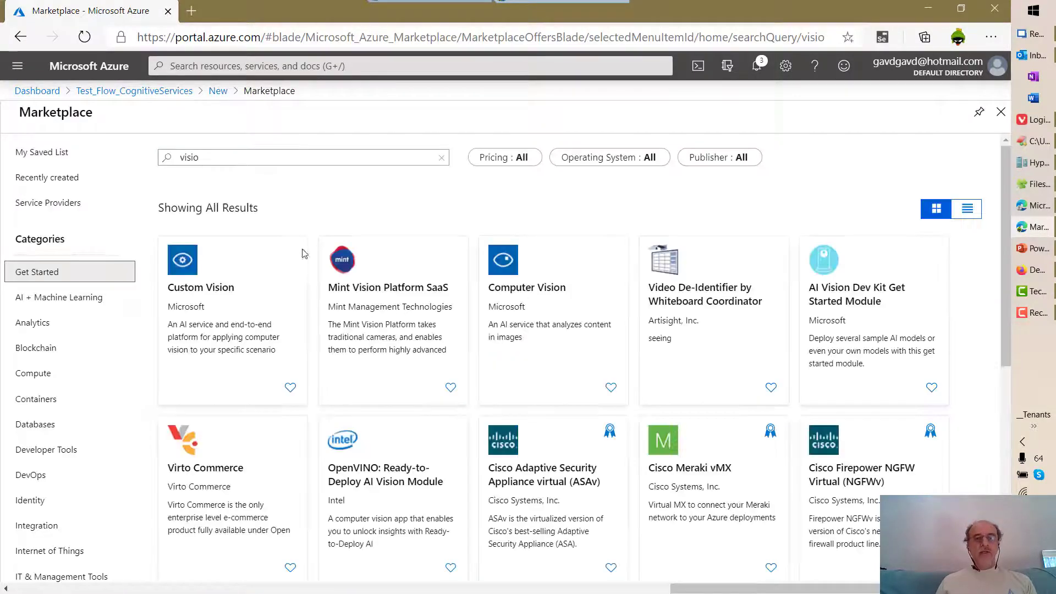
pyautogui.click(547, 292)
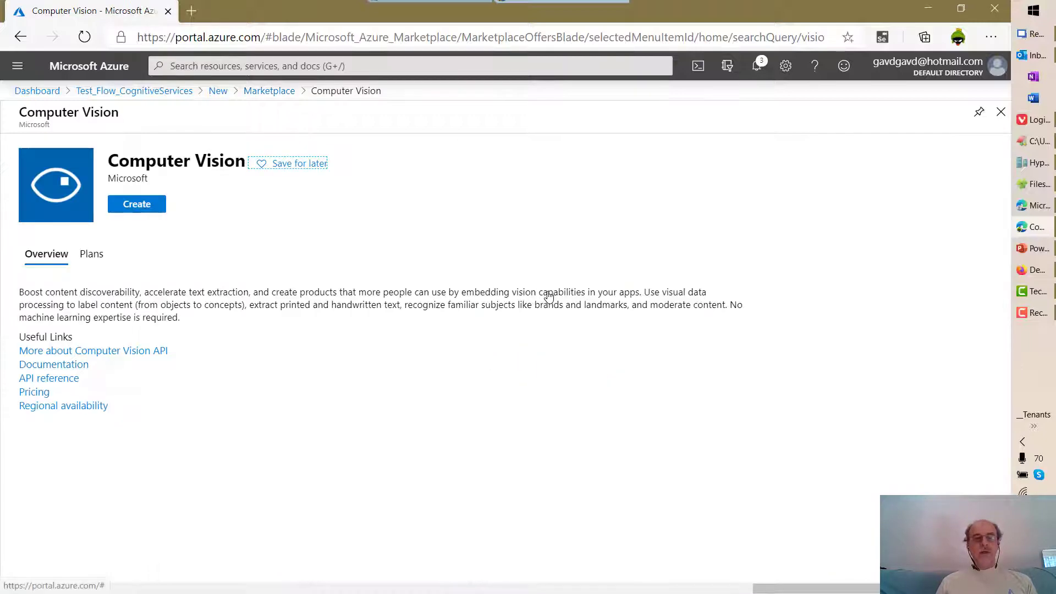
pyautogui.click(156, 206)
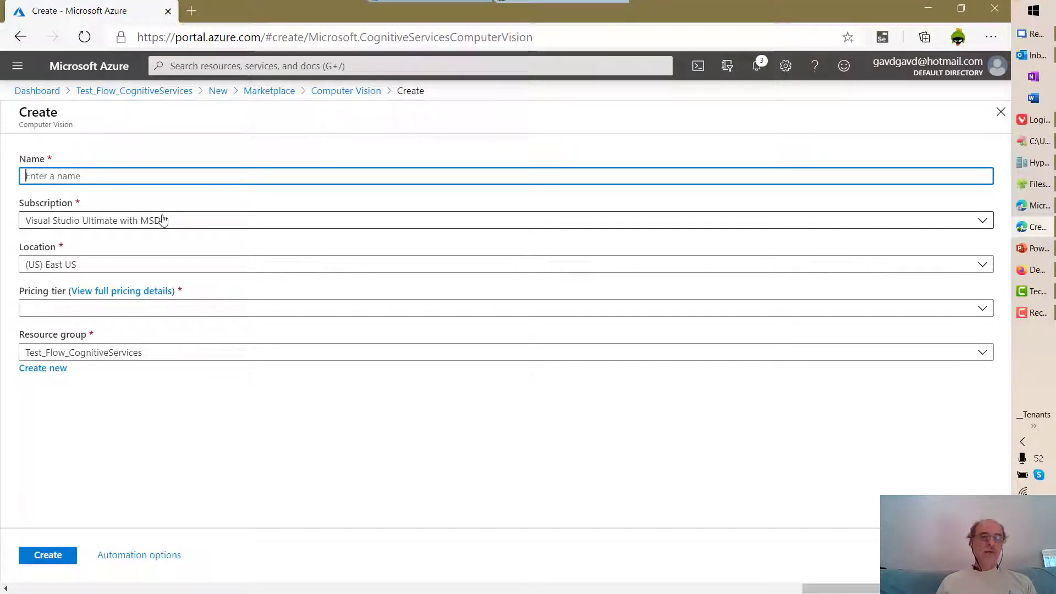
# View the pricing tier options for Computer Vision, and return to the Marketplace results without creating the service.
pyautogui.click(166, 316)
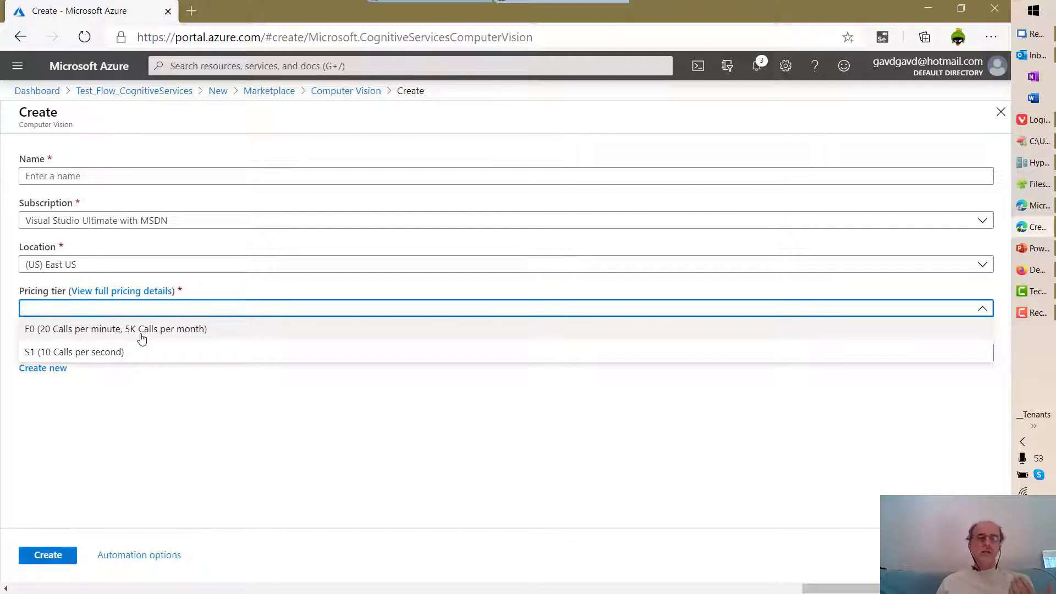
pyautogui.click(216, 295)
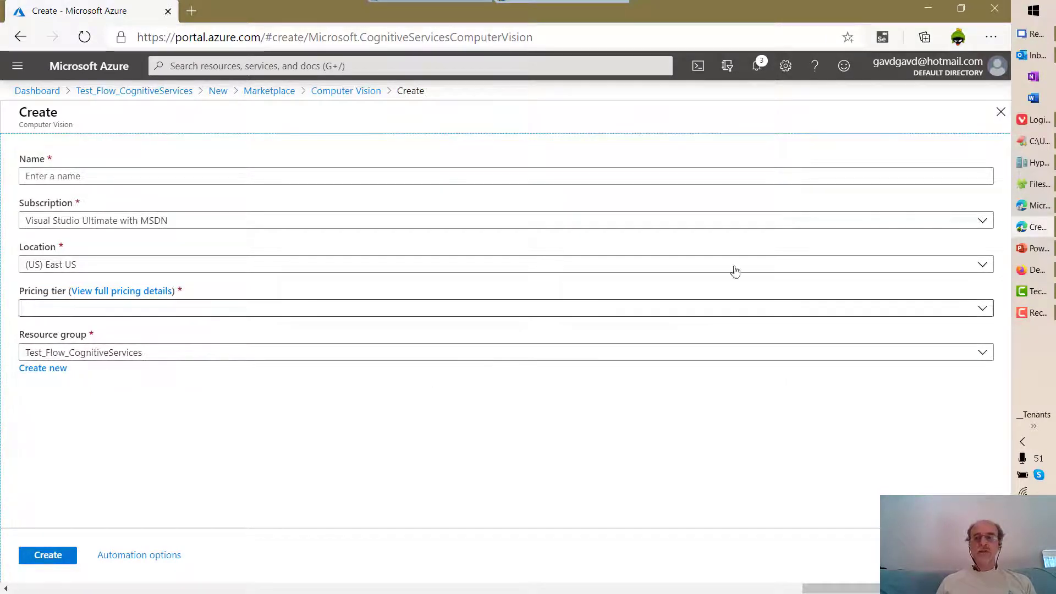
pyautogui.click(999, 114)
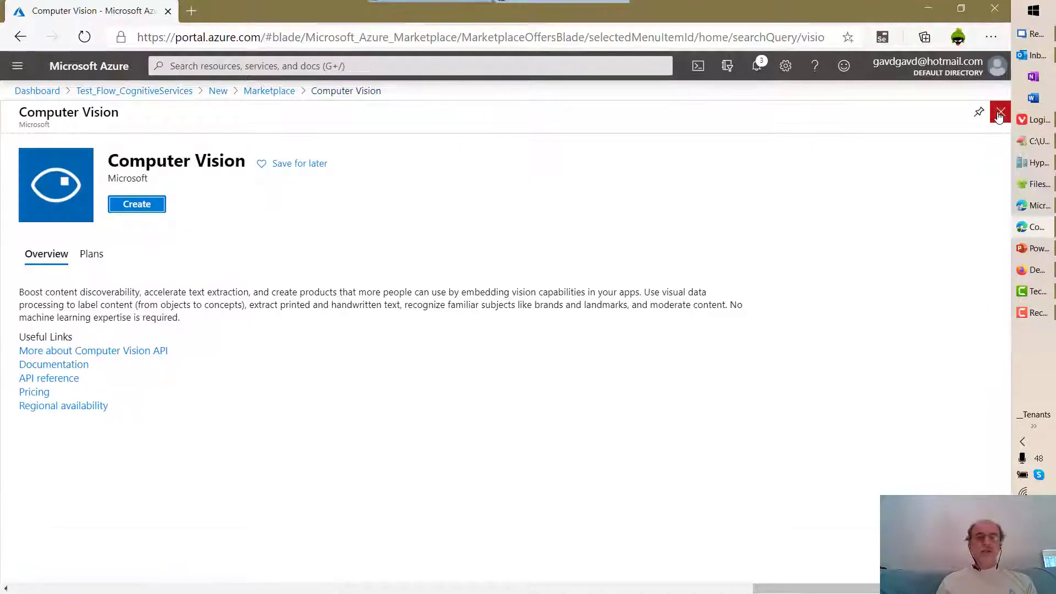
pyautogui.click(999, 114)
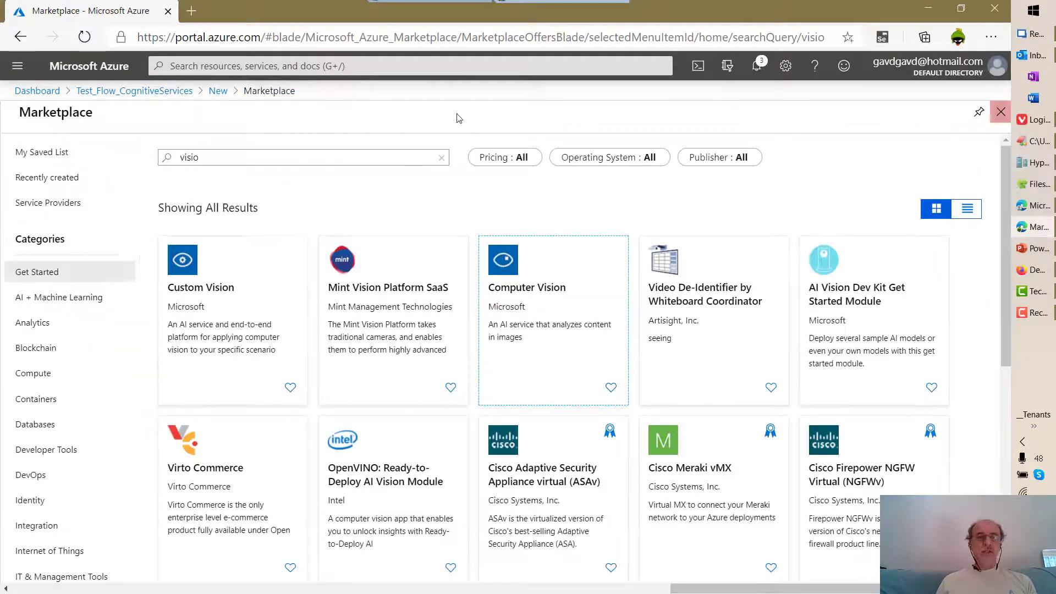
# Search the Marketplace for "text" to view the text services, and go back to the Test_Flow_CognitiveServices resource group.
pyautogui.moveTo(234, 159); pyautogui.dragTo(165, 160)
pyautogui.write('t')
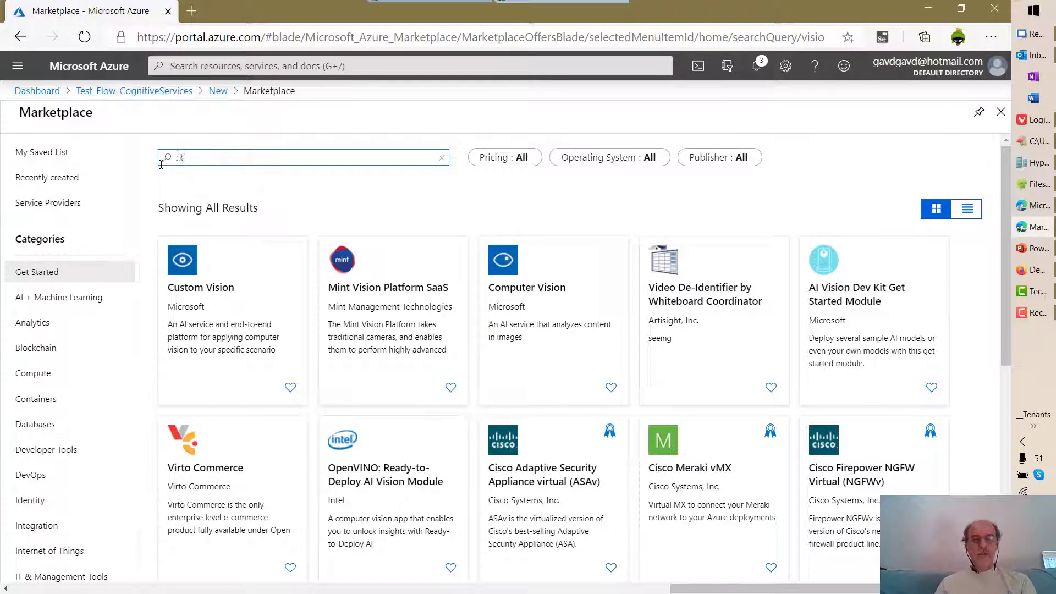
pyautogui.write('ext')
pyautogui.press('Return')
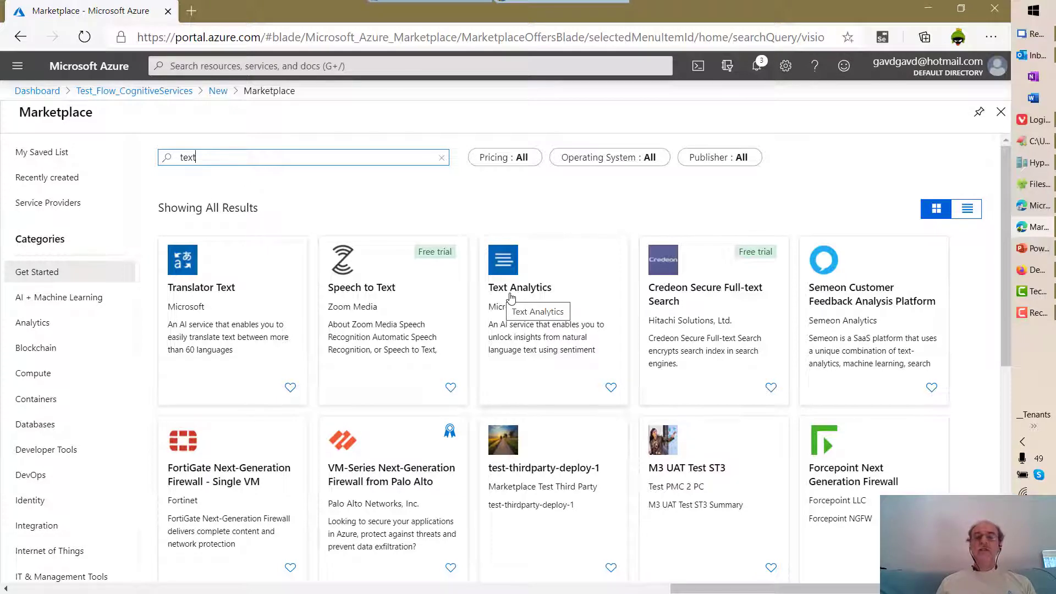
pyautogui.click(1000, 113)
pyautogui.click(1000, 112)
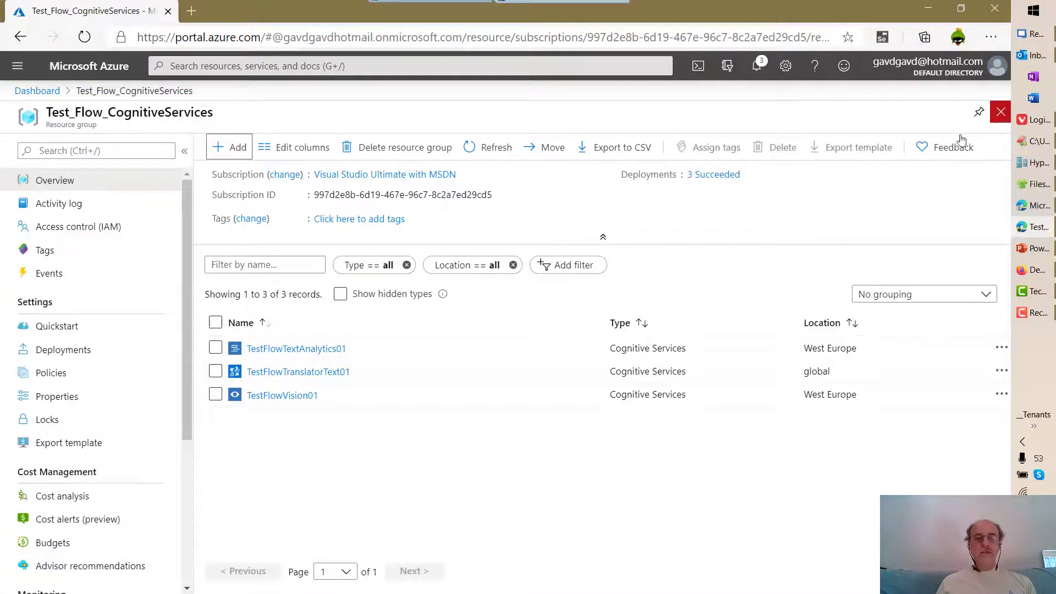
# Examine the endpoint and first key of the TestFlowTextAnalytics01 resource, and return to its resource group.
pyautogui.click(298, 351)
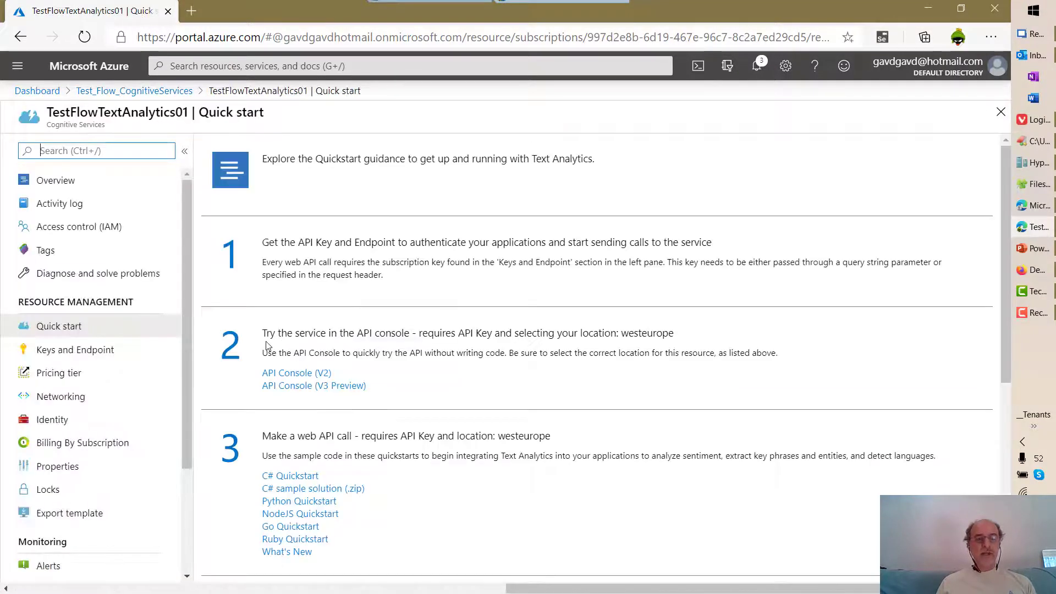
pyautogui.click(111, 356)
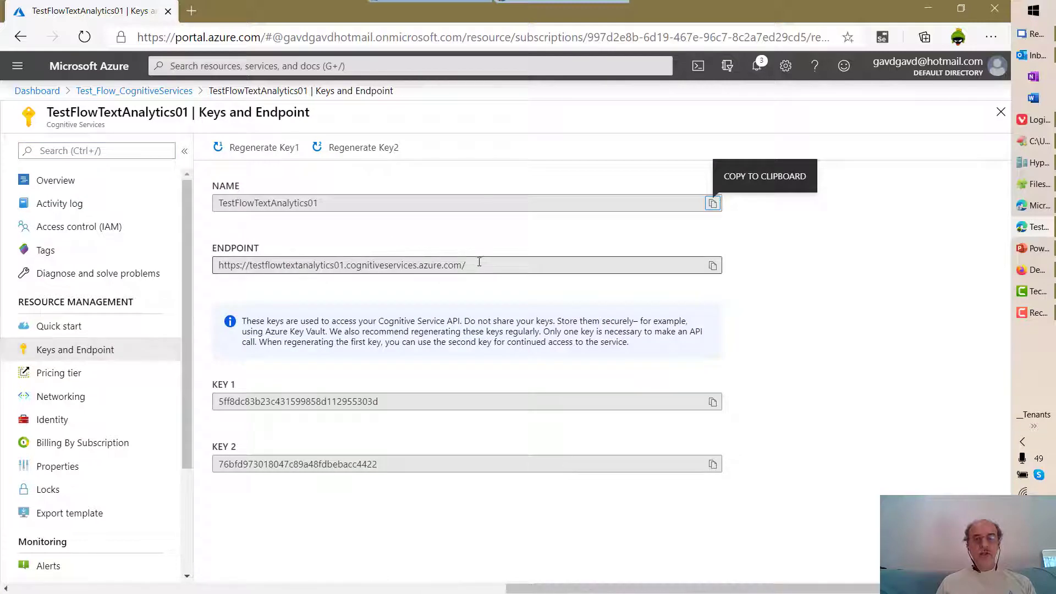
pyautogui.moveTo(477, 265); pyautogui.dragTo(215, 278)
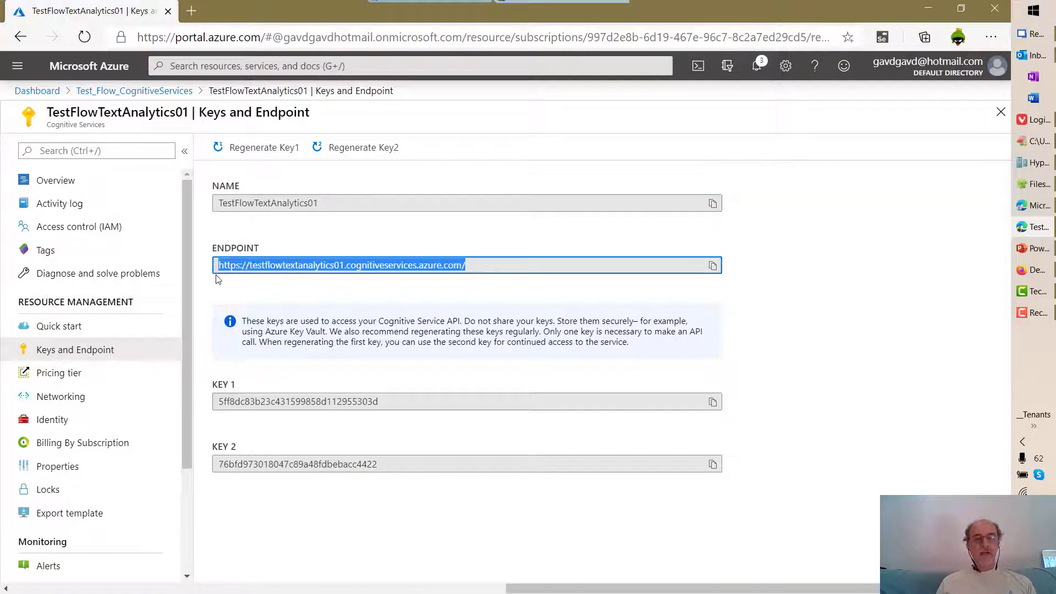
pyautogui.click(249, 285)
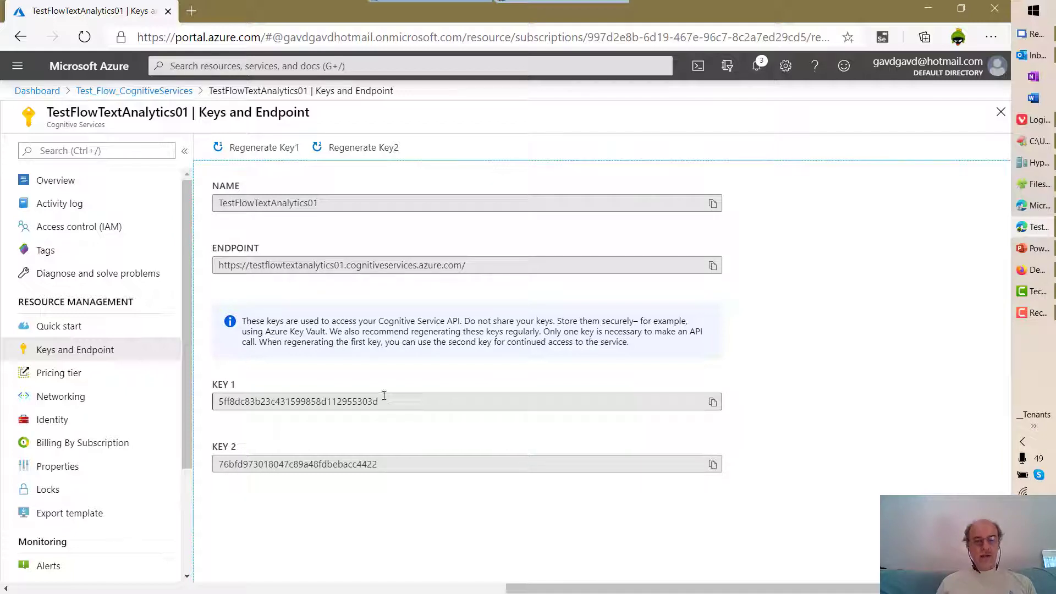
pyautogui.moveTo(384, 396); pyautogui.dragTo(216, 402)
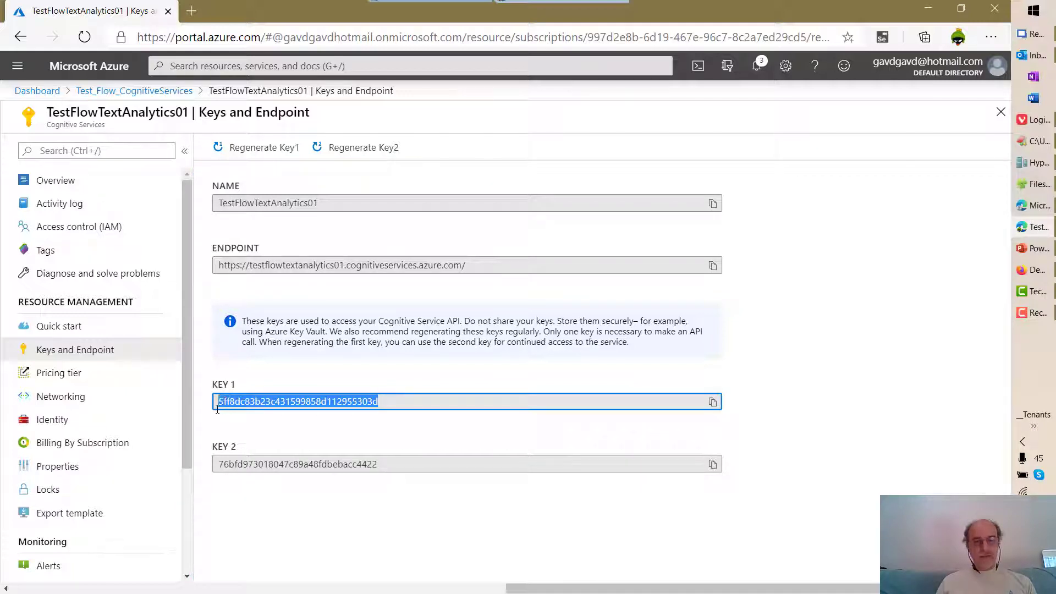
pyautogui.click(300, 373)
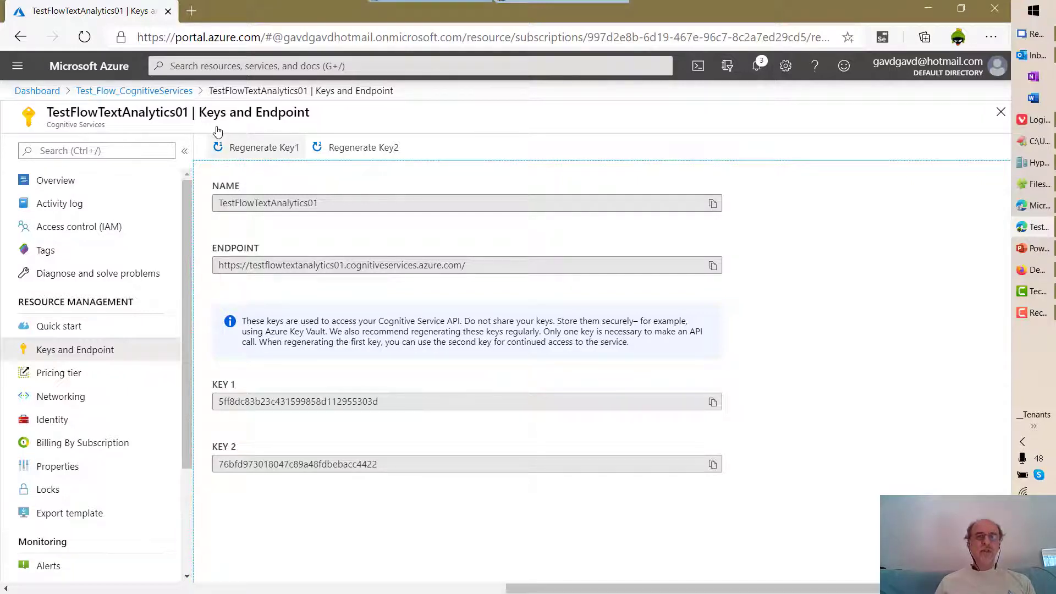
pyautogui.click(173, 91)
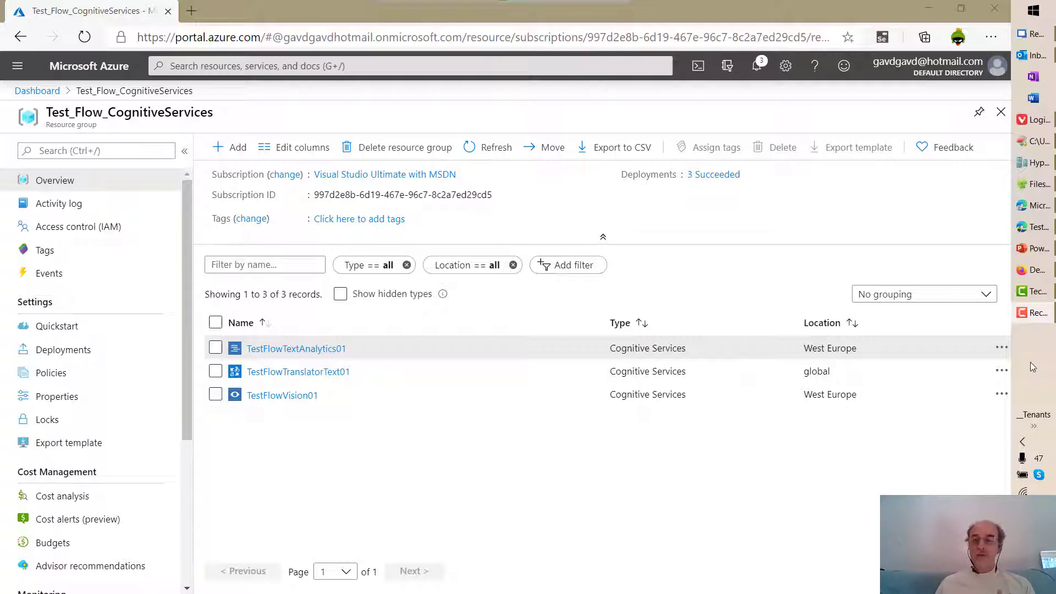
# Switch to the PowerPoint presentation and show slide 11 about using the Cognitive Services in the Power Platform.
pyautogui.click(1033, 253)
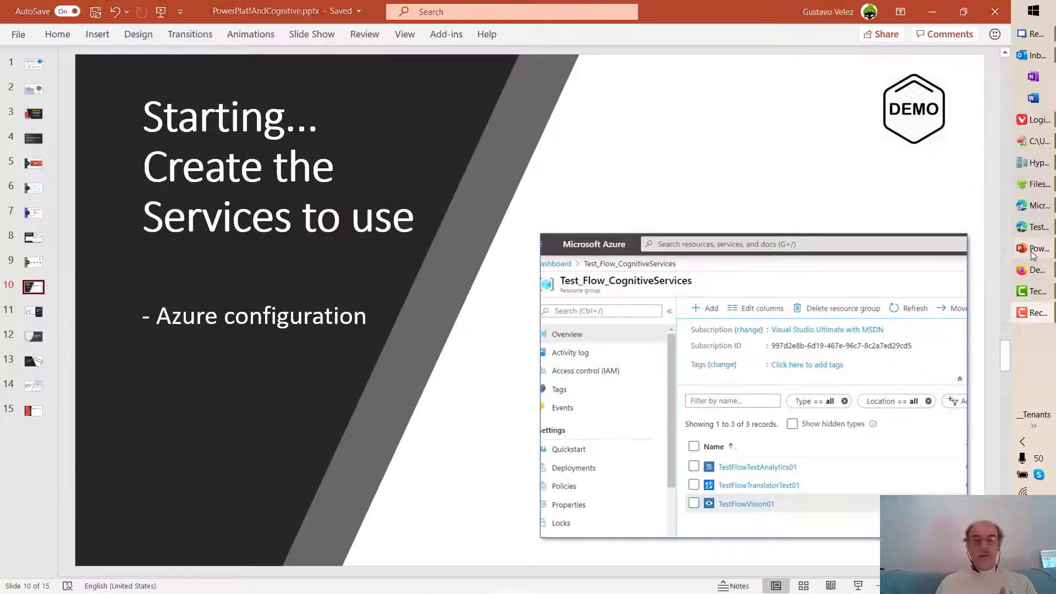
pyautogui.click(30, 312)
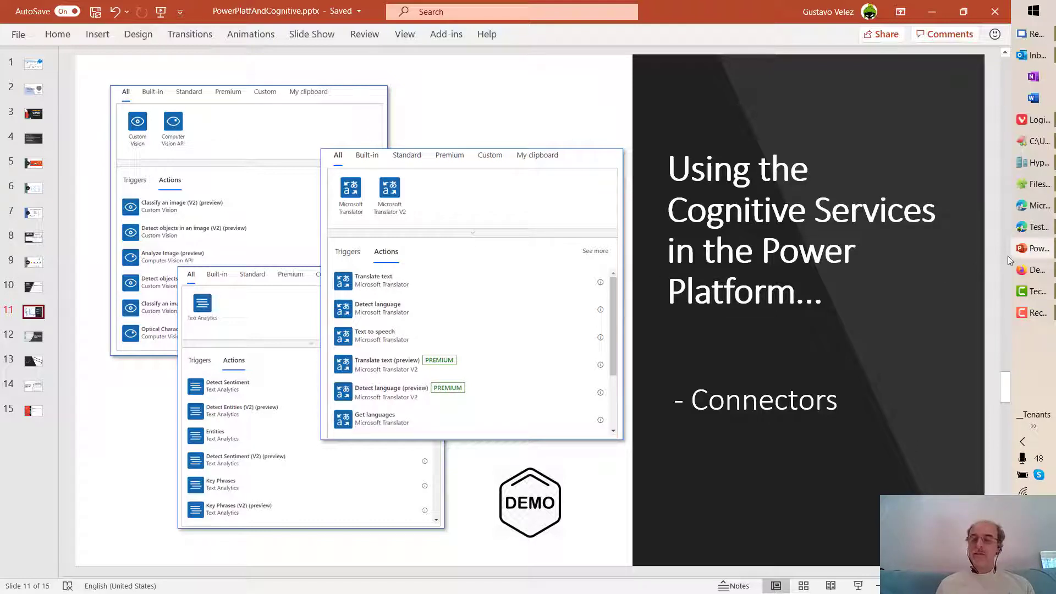
# Switch to Power Automate in the browser and search its connectors for "vision".
pyautogui.click(1033, 205)
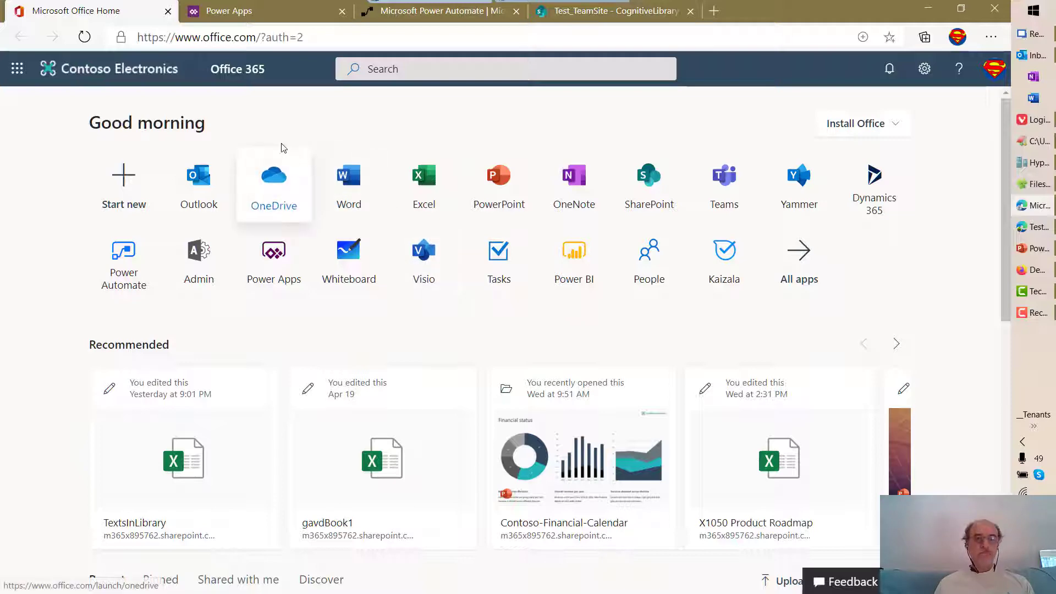
pyautogui.click(416, 15)
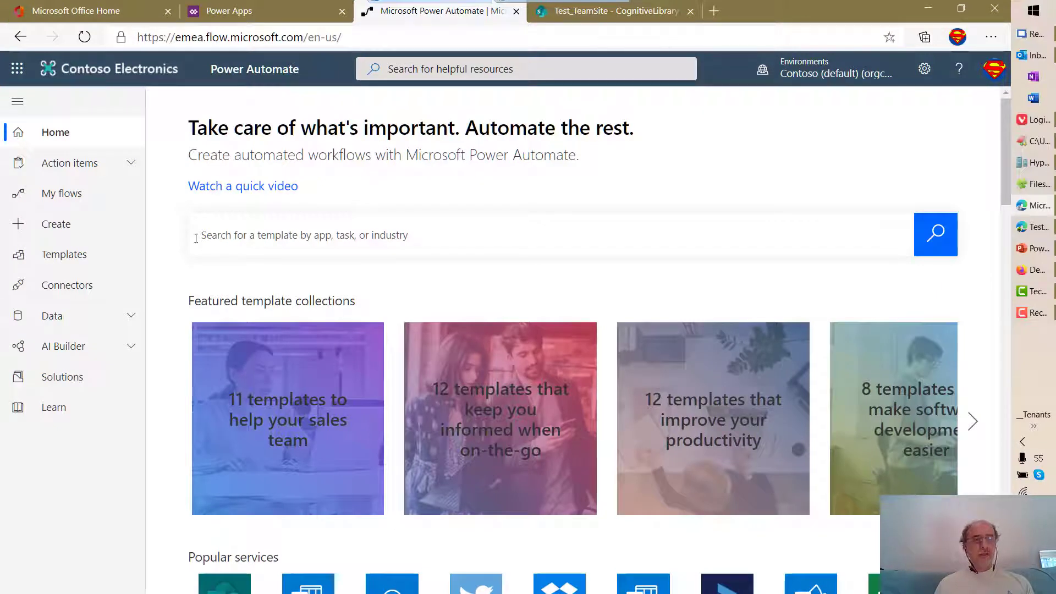
pyautogui.click(68, 291)
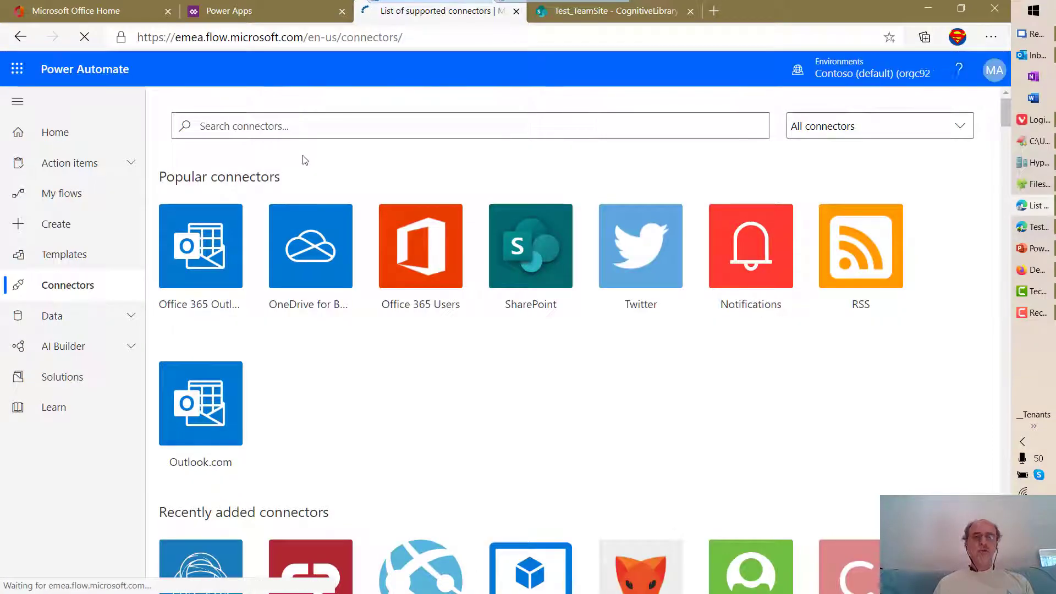
pyautogui.click(304, 118)
pyautogui.write('vis')
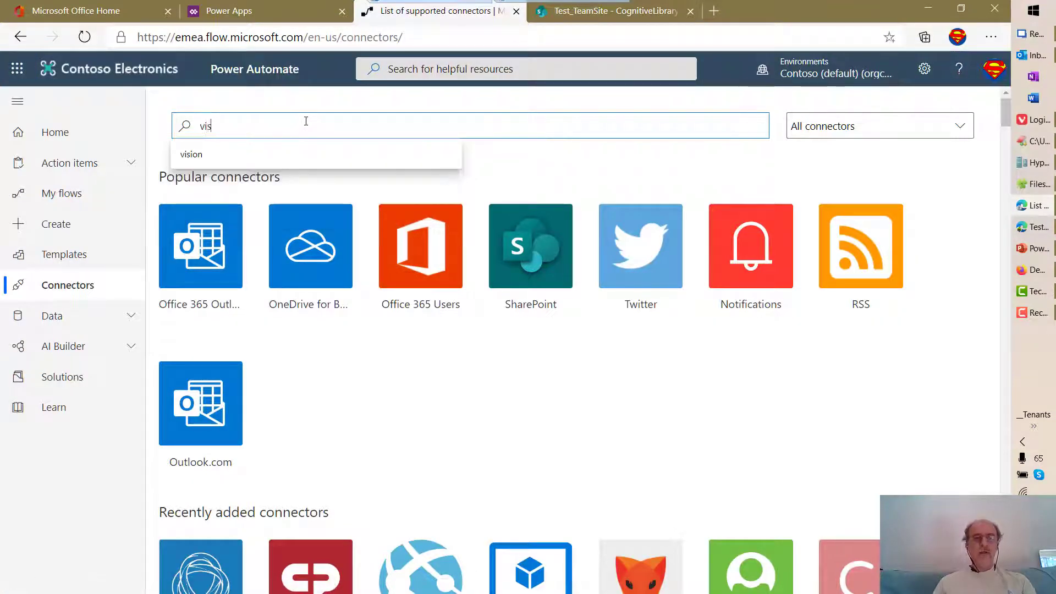
pyautogui.write('ion')
pyautogui.press('Return')
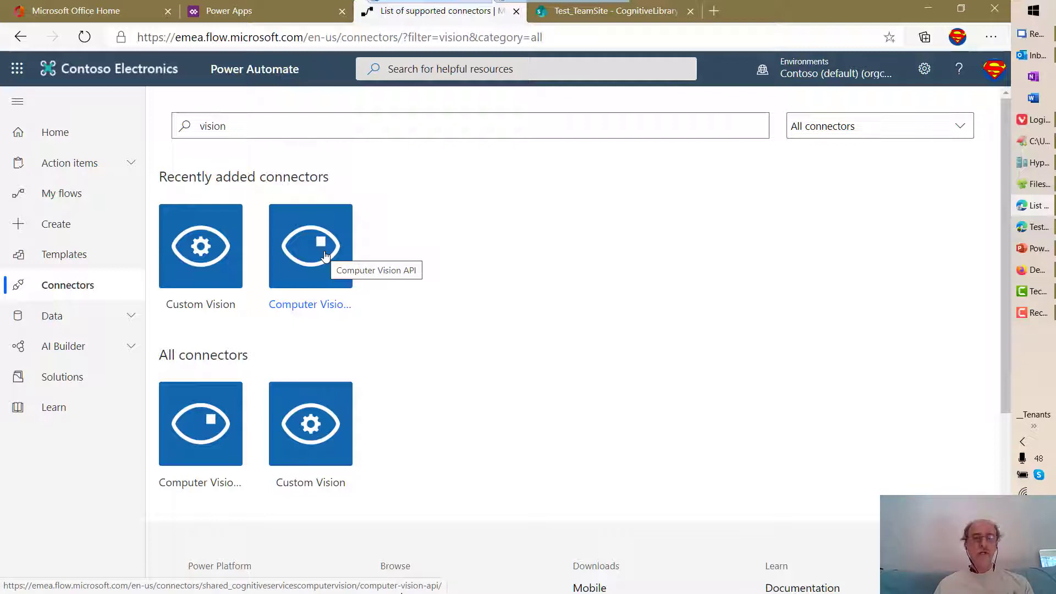
# Open the Computer Vision API connector and look through its triggers and flow templates.
pyautogui.click(326, 256)
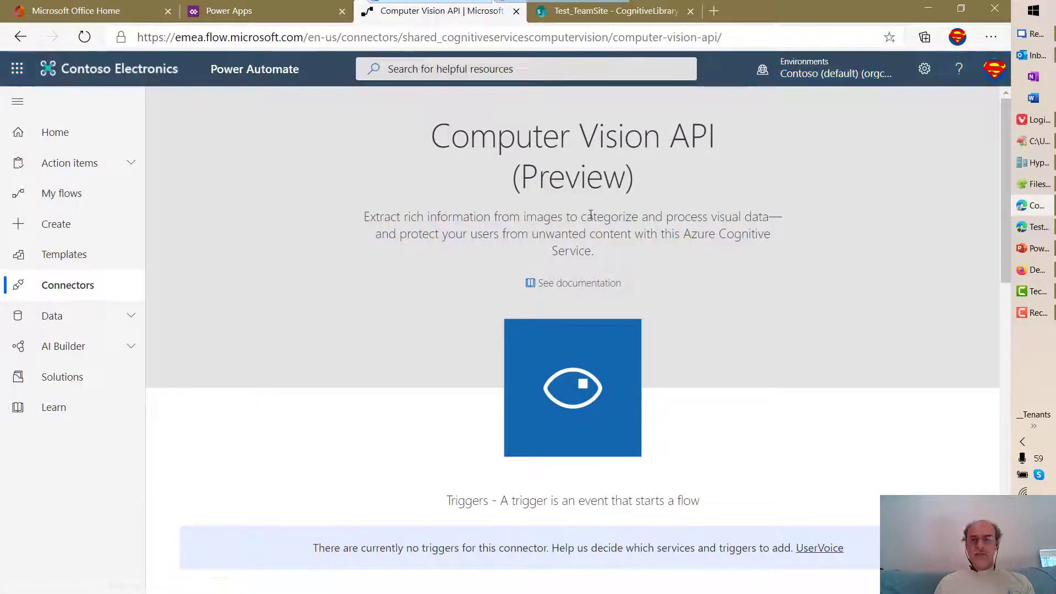
pyautogui.scroll(-3, 616, 246)
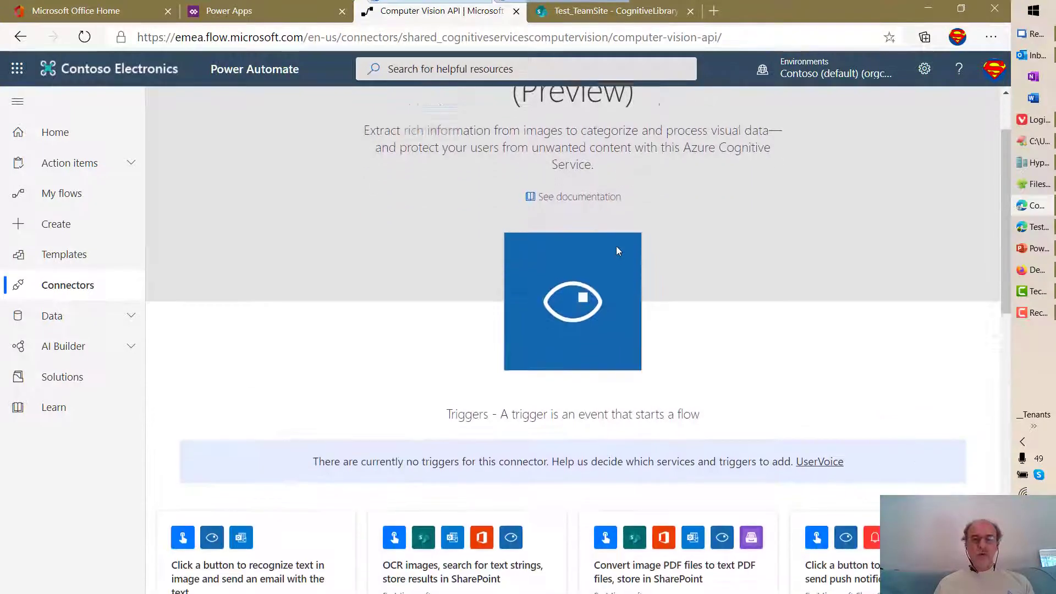
pyautogui.scroll(-7, 615, 268)
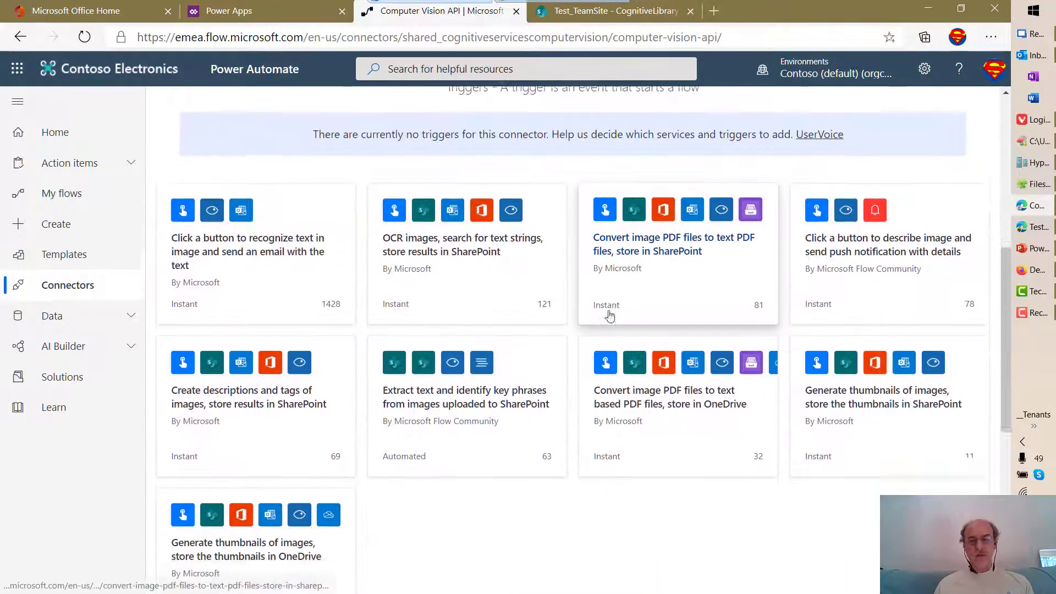
pyautogui.scroll(10, 603, 304)
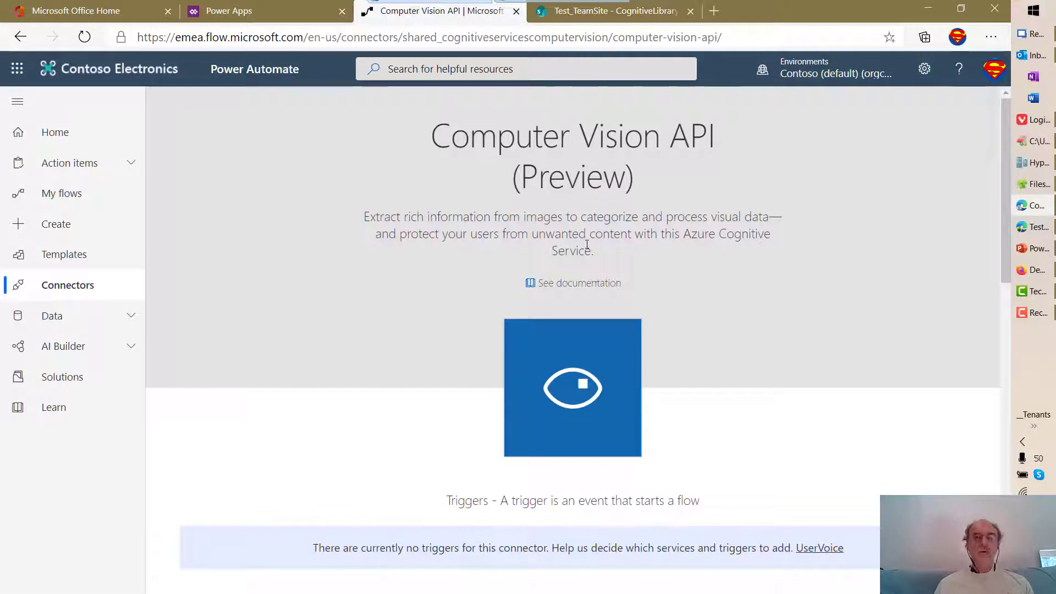
# Return to the list of connectors and search it for "text".
pyautogui.click(80, 283)
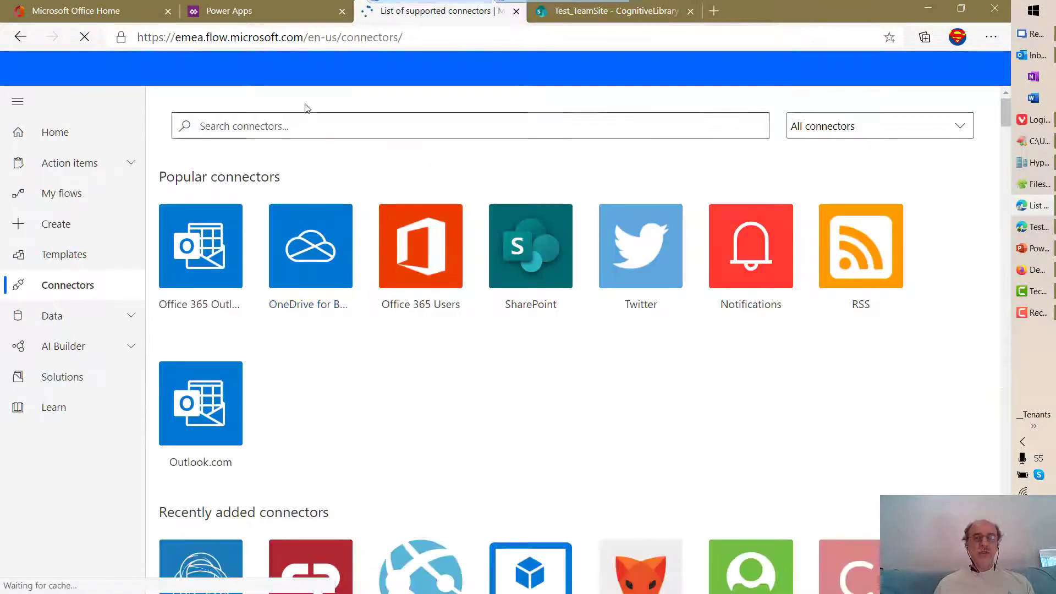
pyautogui.click(305, 126)
pyautogui.write('text')
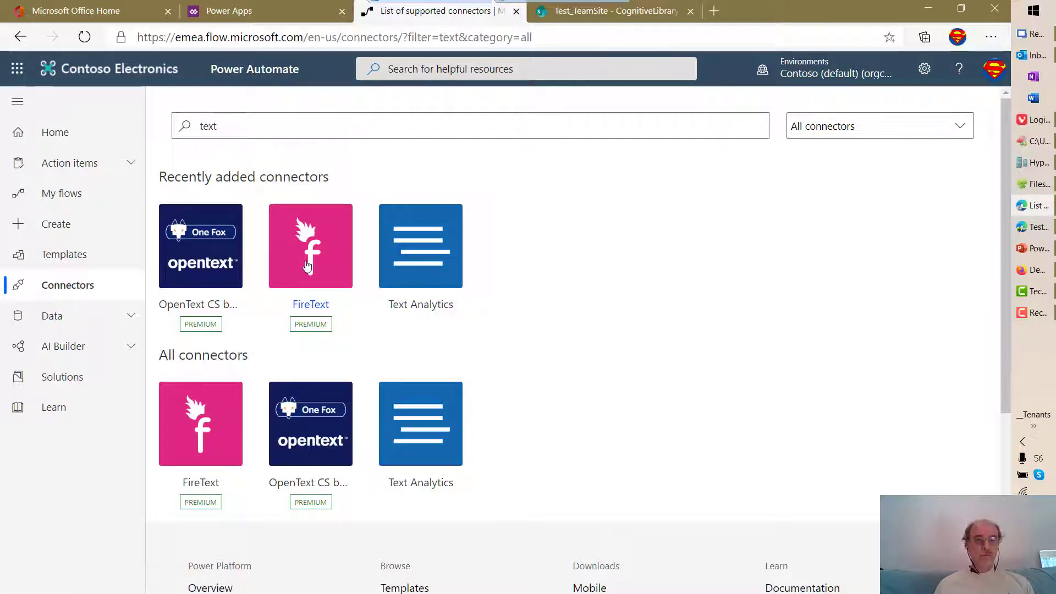
# Show the environment's connections and open ComputerVisionAPIConnection for editing to examine its display name and account key fields.
pyautogui.click(132, 317)
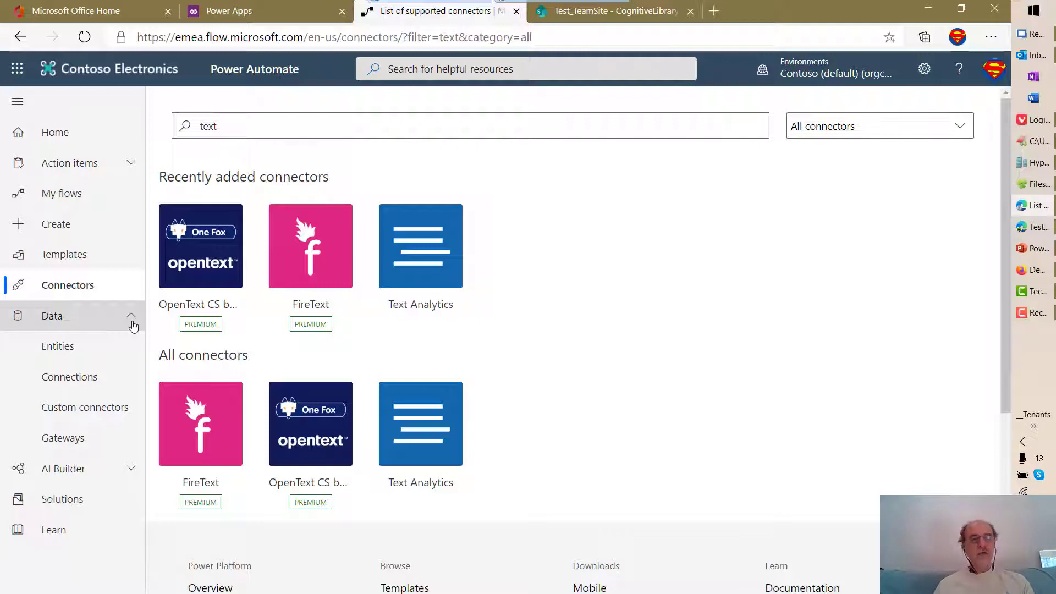
pyautogui.click(93, 378)
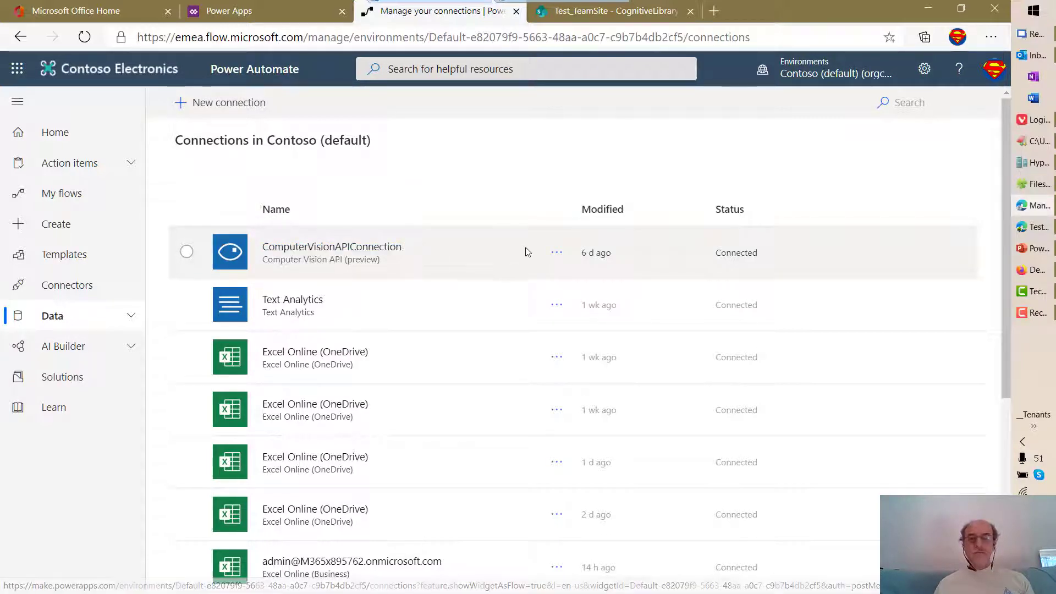
pyautogui.click(548, 252)
pyautogui.click(568, 276)
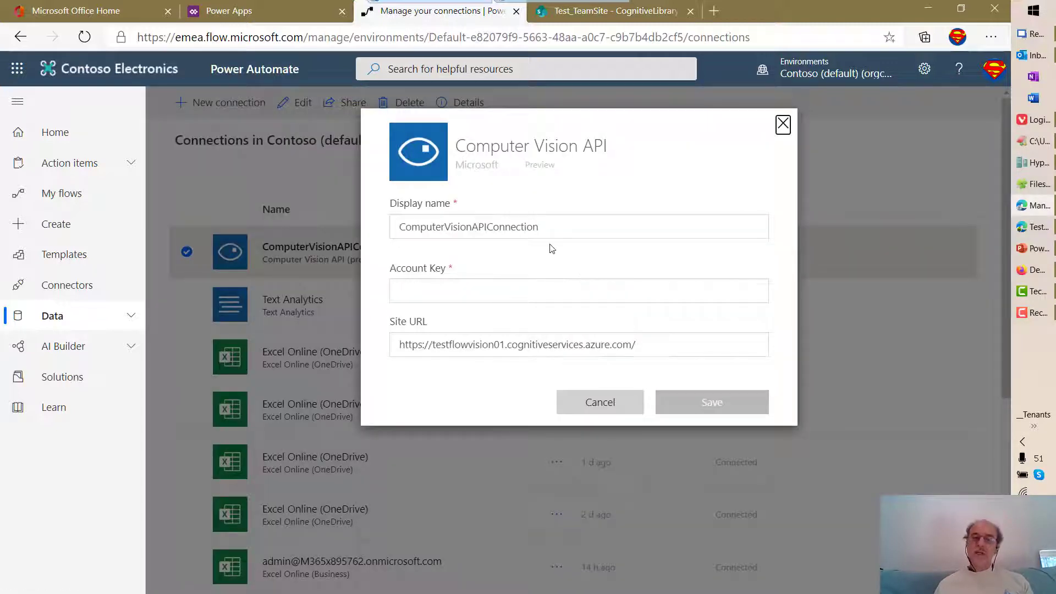
pyautogui.moveTo(551, 226); pyautogui.dragTo(434, 231)
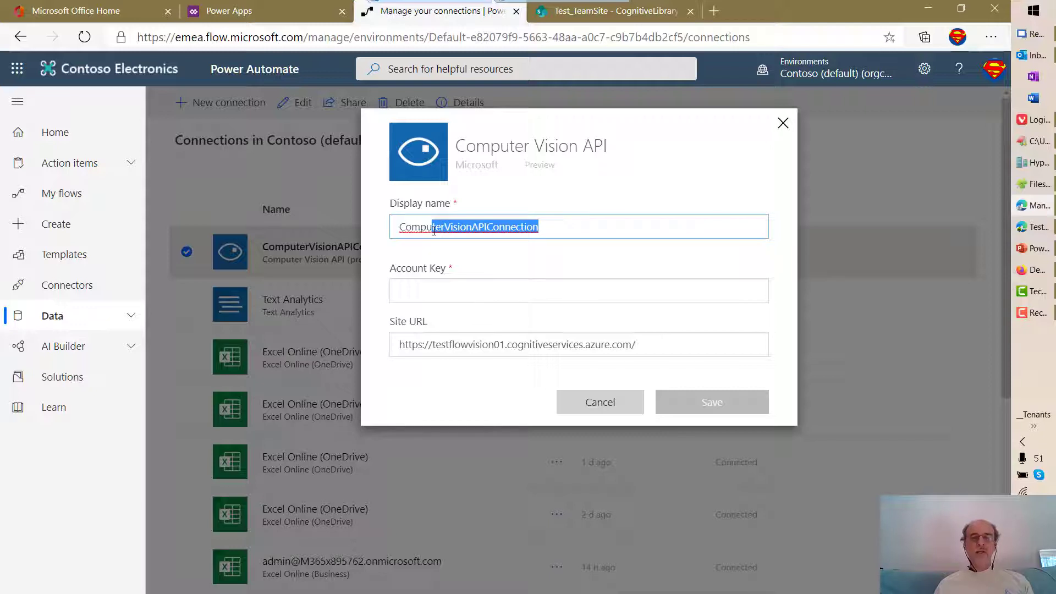
pyautogui.click(459, 295)
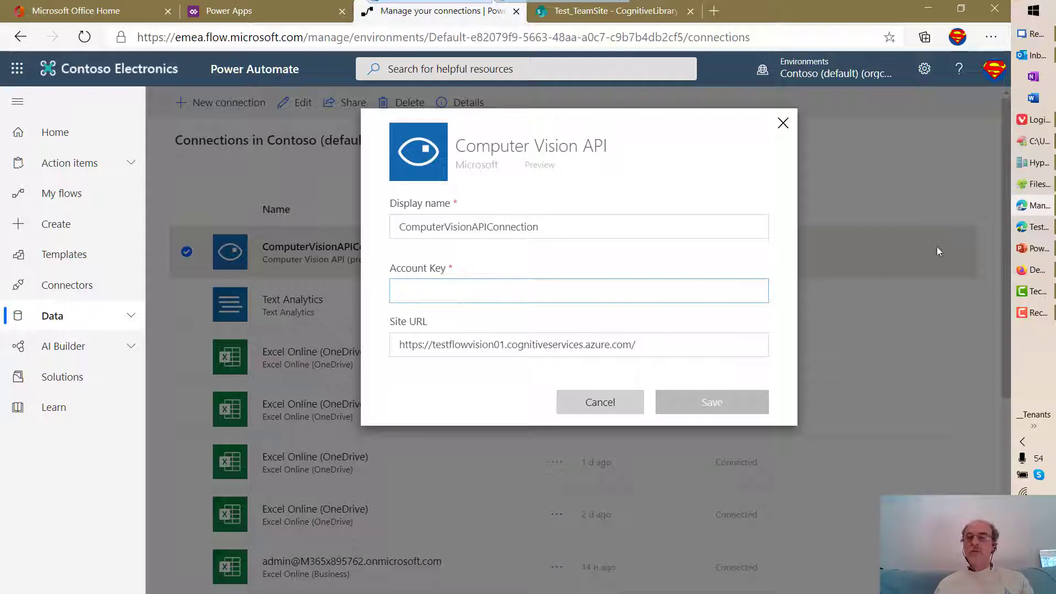
# Switch to the Azure portal and show the first access key of the TestFlowTextAnalytics01 resource.
pyautogui.click(1024, 228)
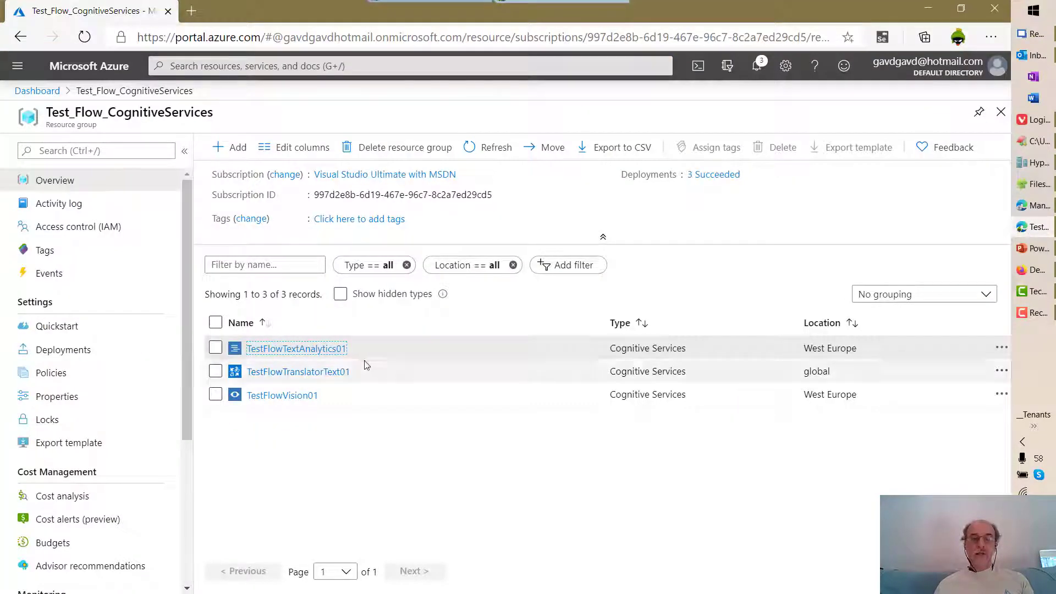
pyautogui.click(322, 348)
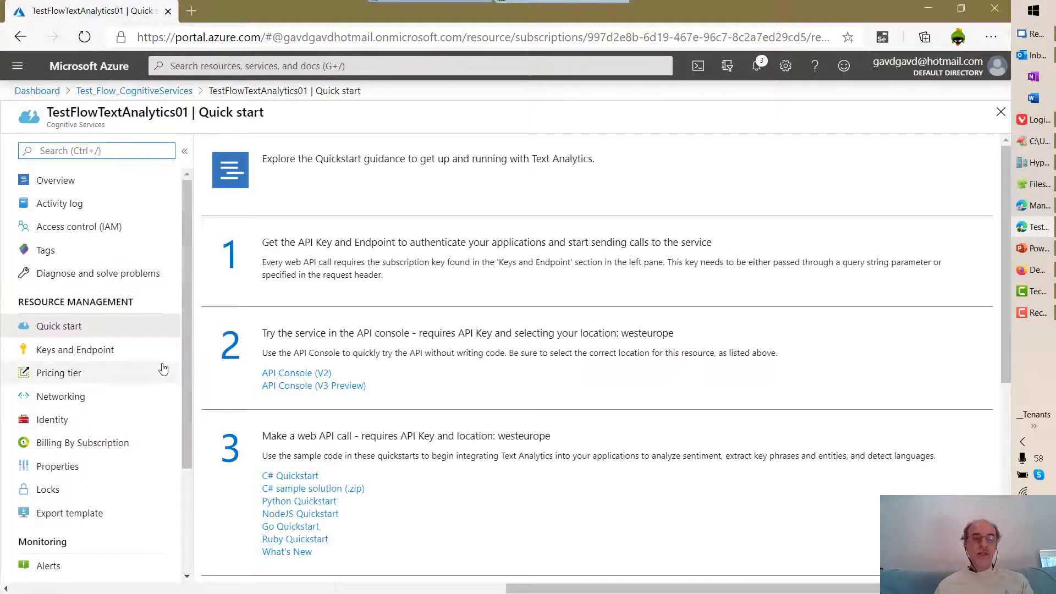
pyautogui.click(152, 352)
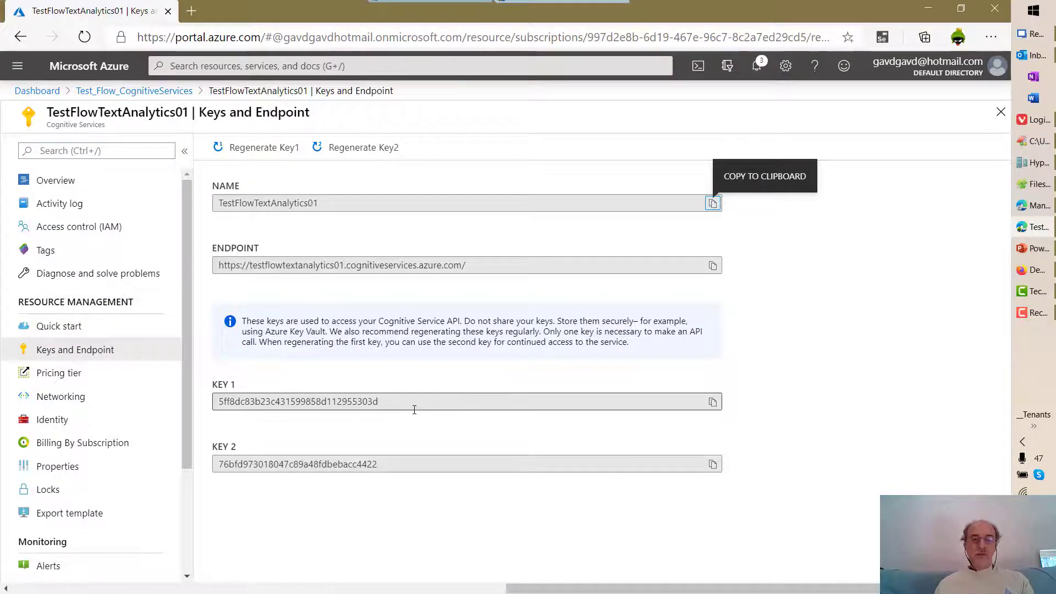
pyautogui.doubleClick(413, 405)
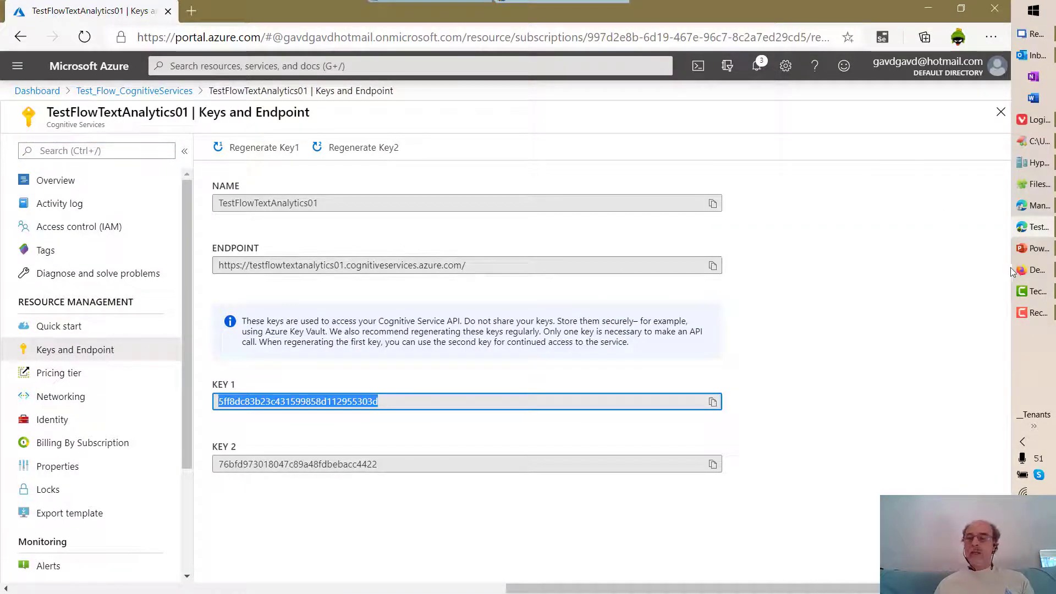
# Compare the connection's site URL in Power Automate with the resource endpoint in the Azure portal, and close the connection without saving.
pyautogui.click(1033, 205)
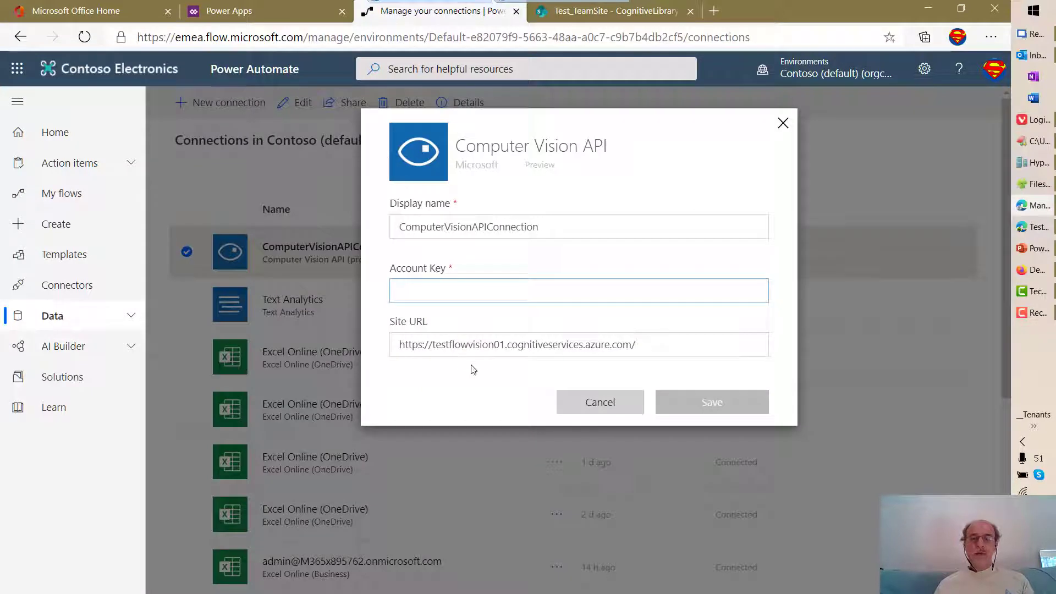
pyautogui.click(599, 347)
pyautogui.moveTo(642, 342); pyautogui.dragTo(397, 348)
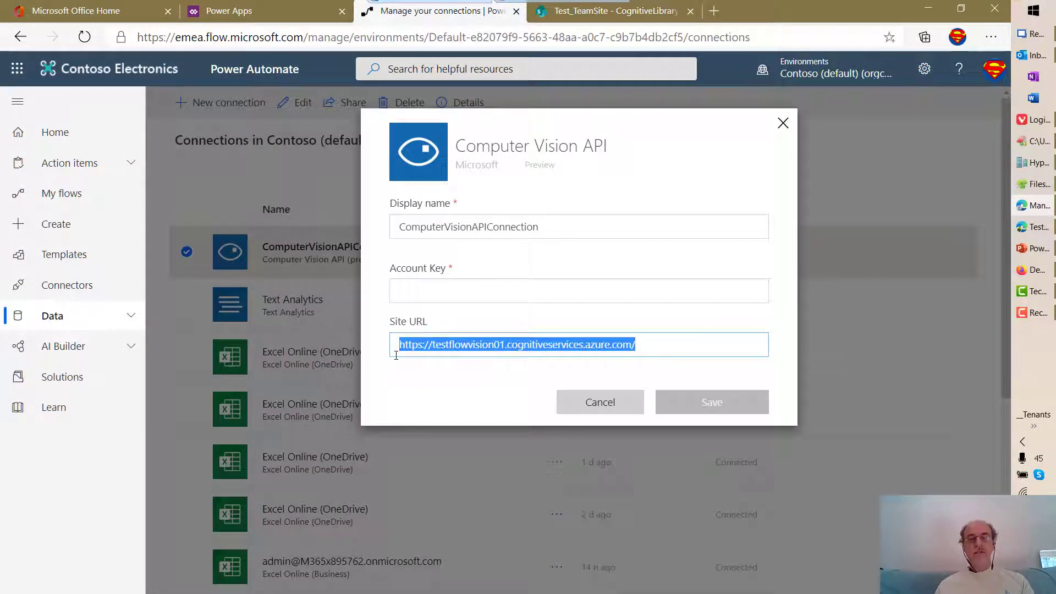
pyautogui.click(402, 371)
pyautogui.click(1050, 229)
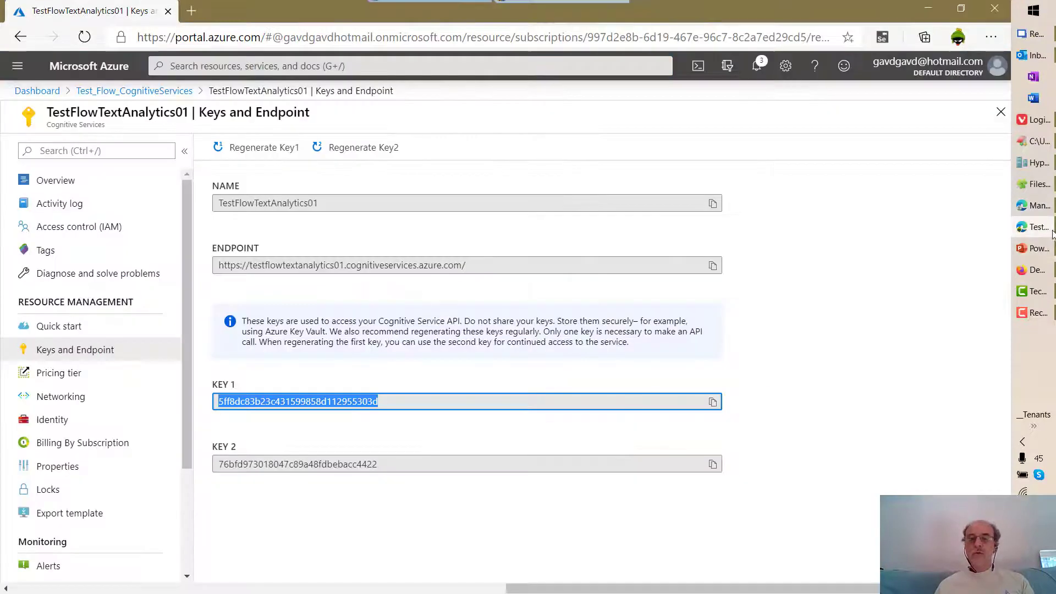
pyautogui.click(432, 265)
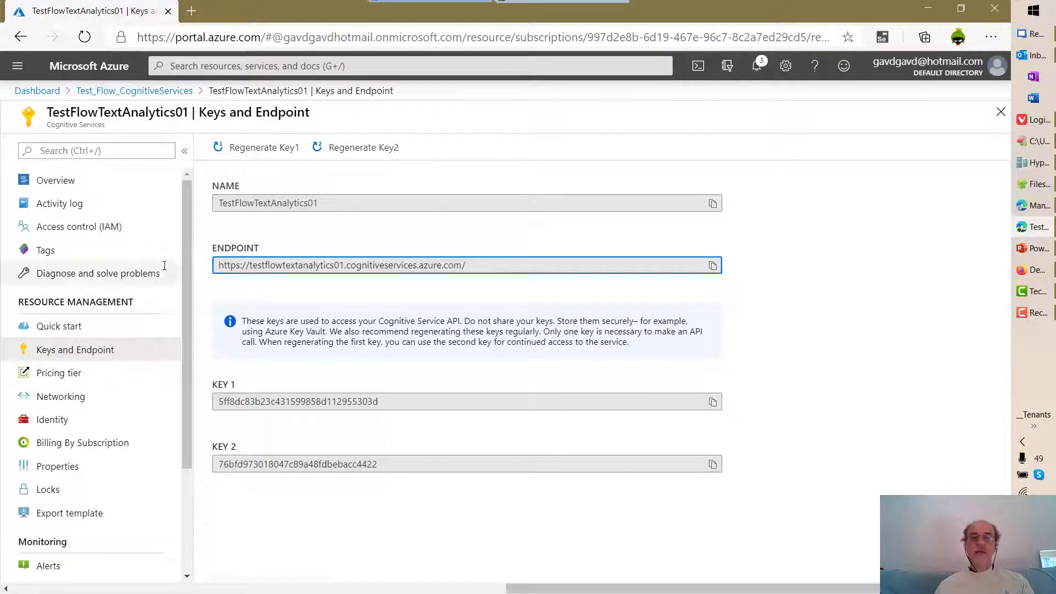
pyautogui.click(1034, 206)
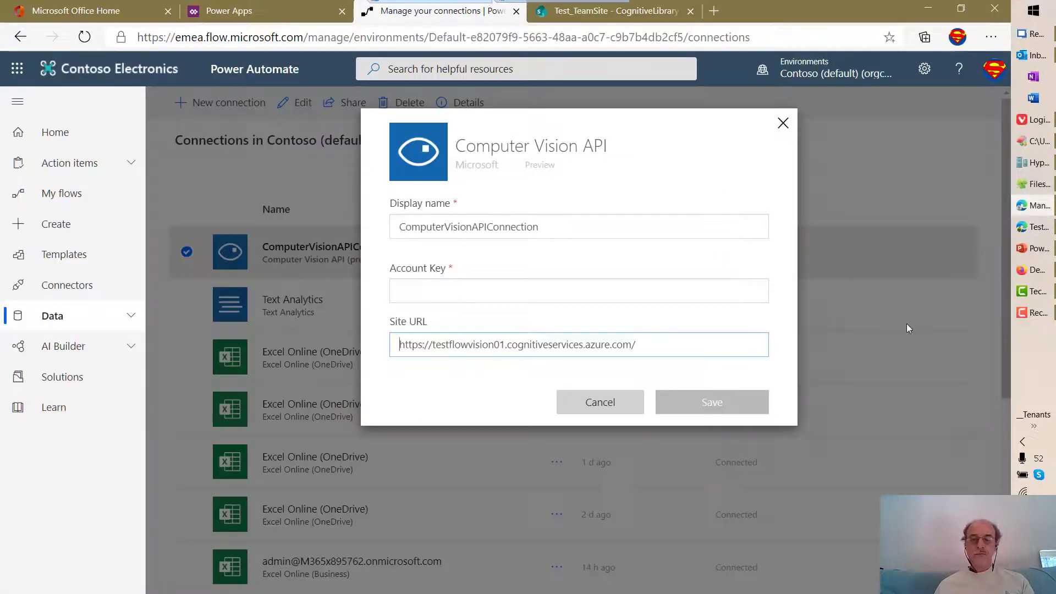
pyautogui.click(623, 410)
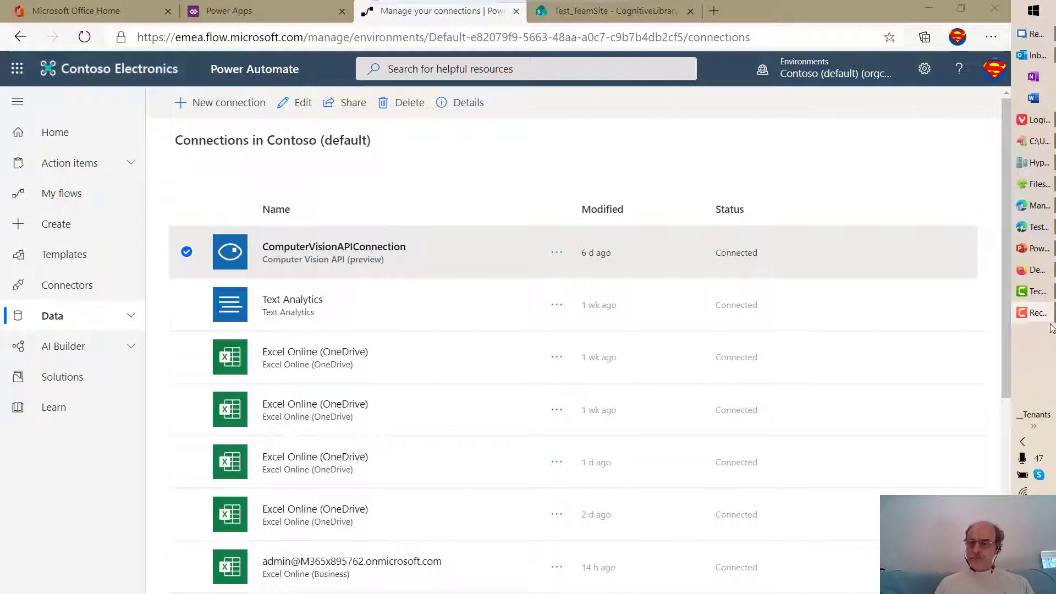
# Switch to the PowerPoint presentation and show slide 12 about Power Automate and the Cognitive Services.
pyautogui.click(1038, 253)
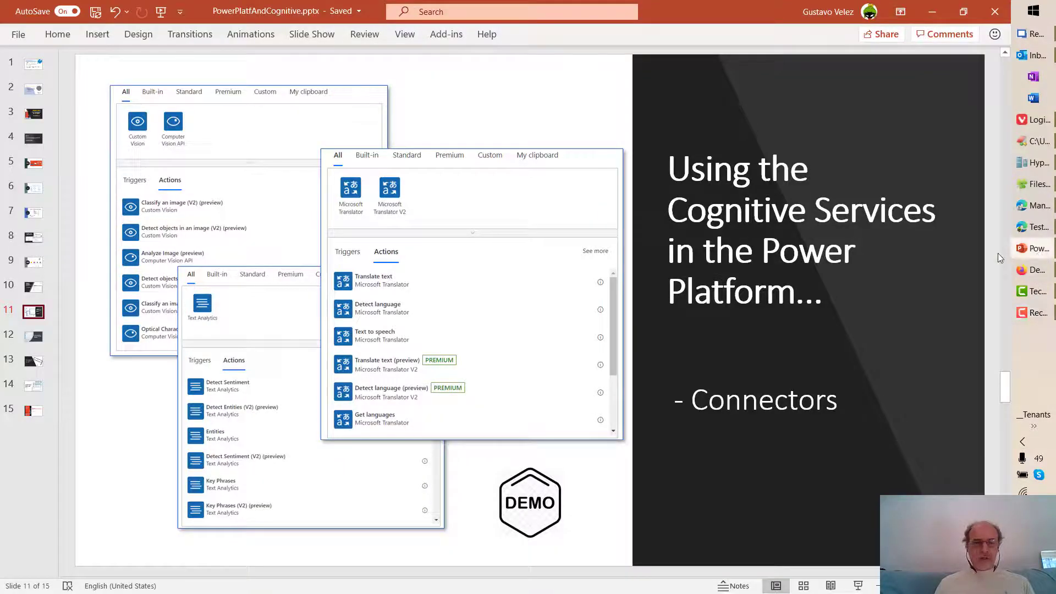
pyautogui.click(35, 339)
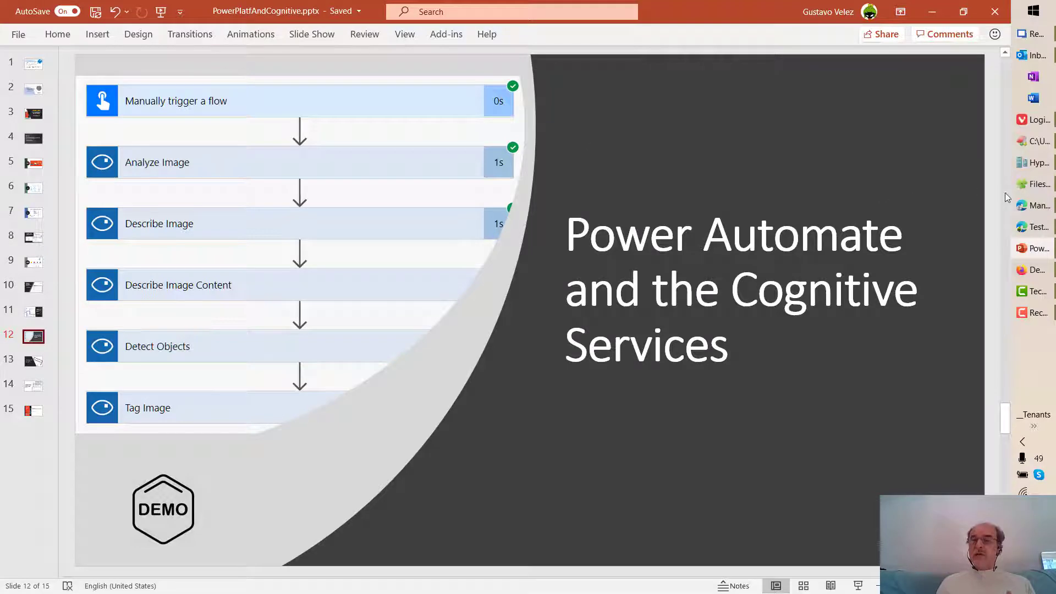
# Switch back to Power Automate, view its home page and show the list of personal flows.
pyautogui.click(1033, 205)
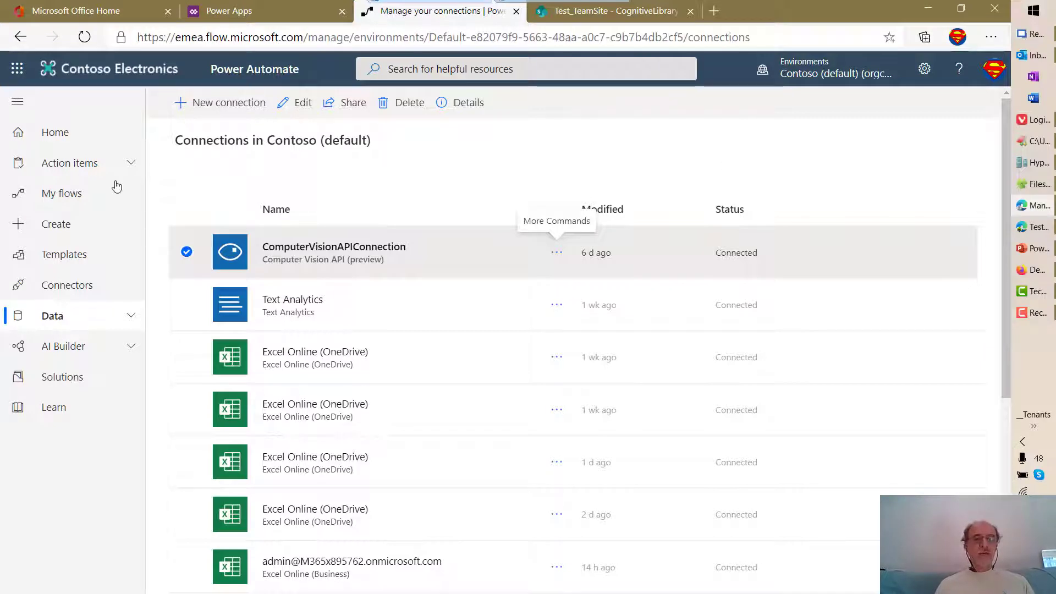
pyautogui.click(60, 134)
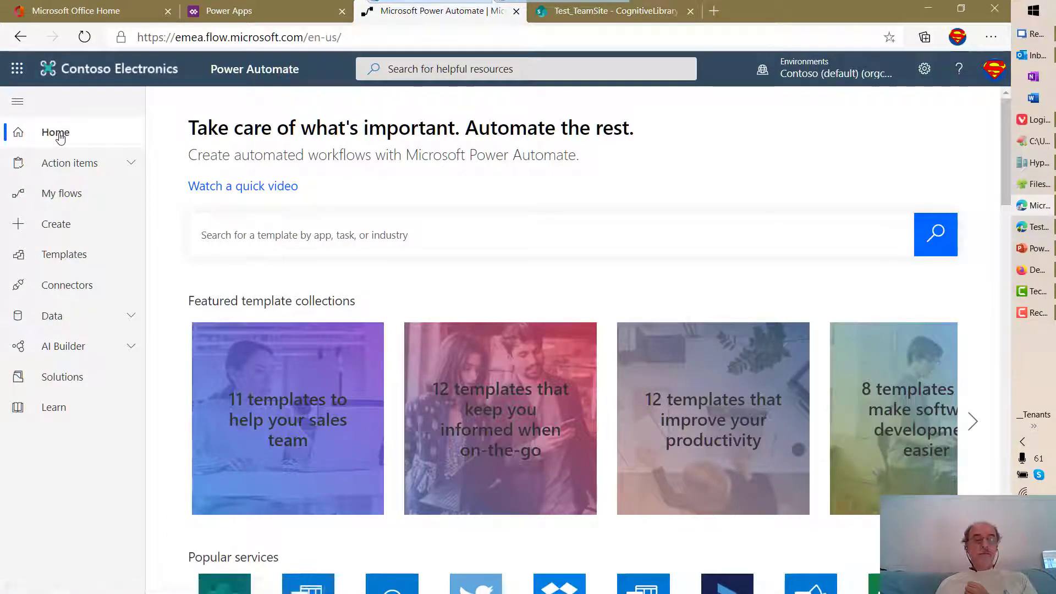
pyautogui.click(59, 195)
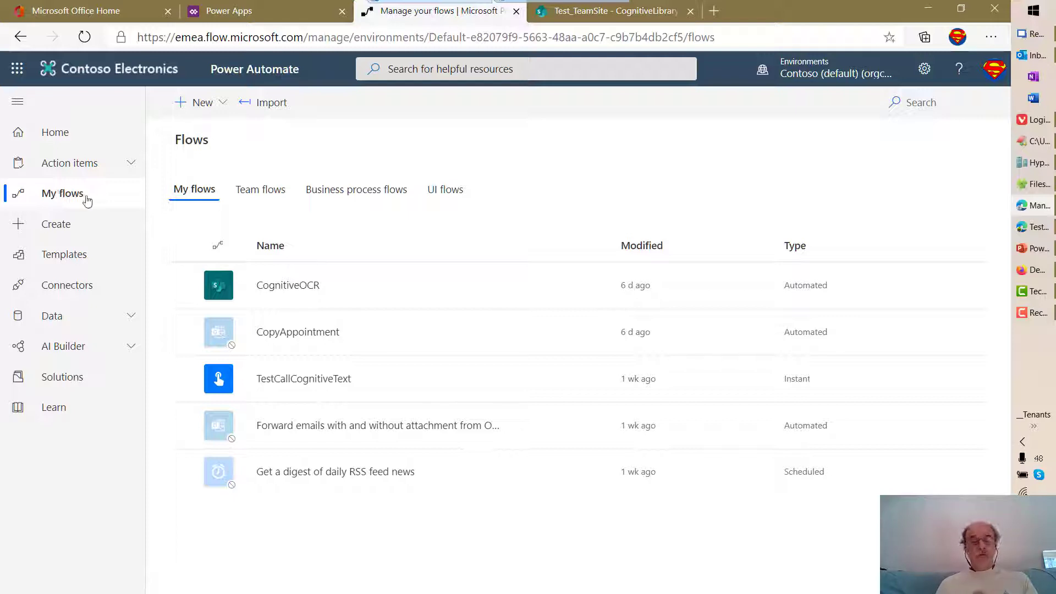
# Create a blank instant flow named Flujo01 that is triggered manually.
pyautogui.click(218, 103)
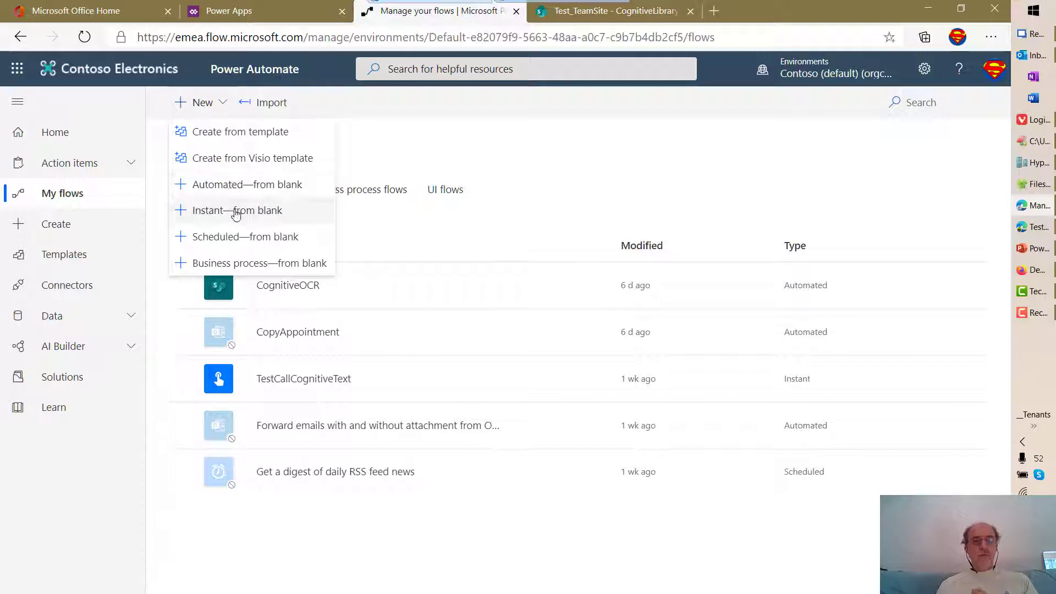
pyautogui.click(235, 212)
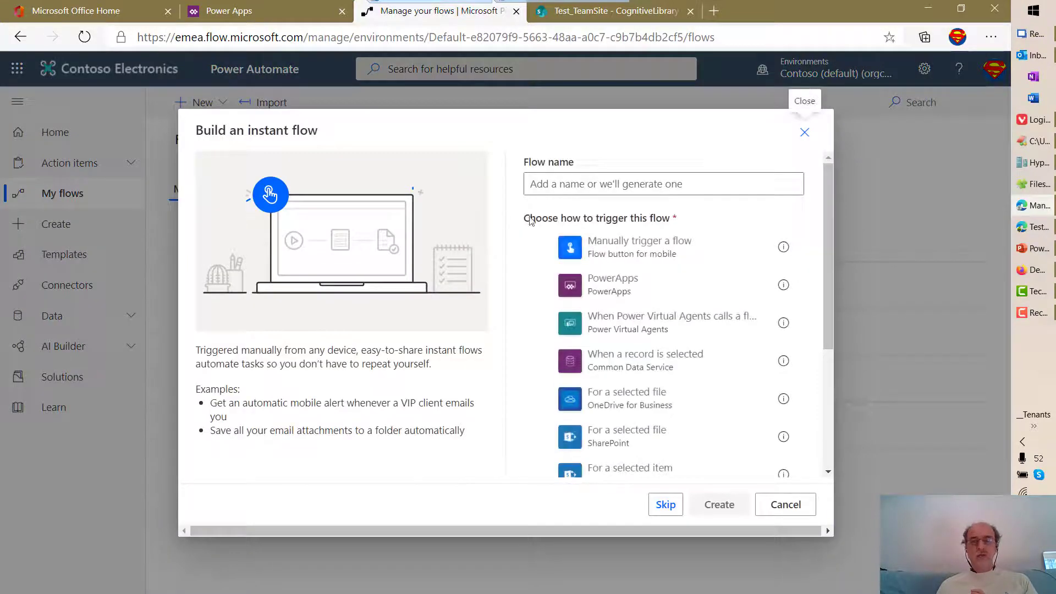
pyautogui.click(544, 248)
pyautogui.click(577, 185)
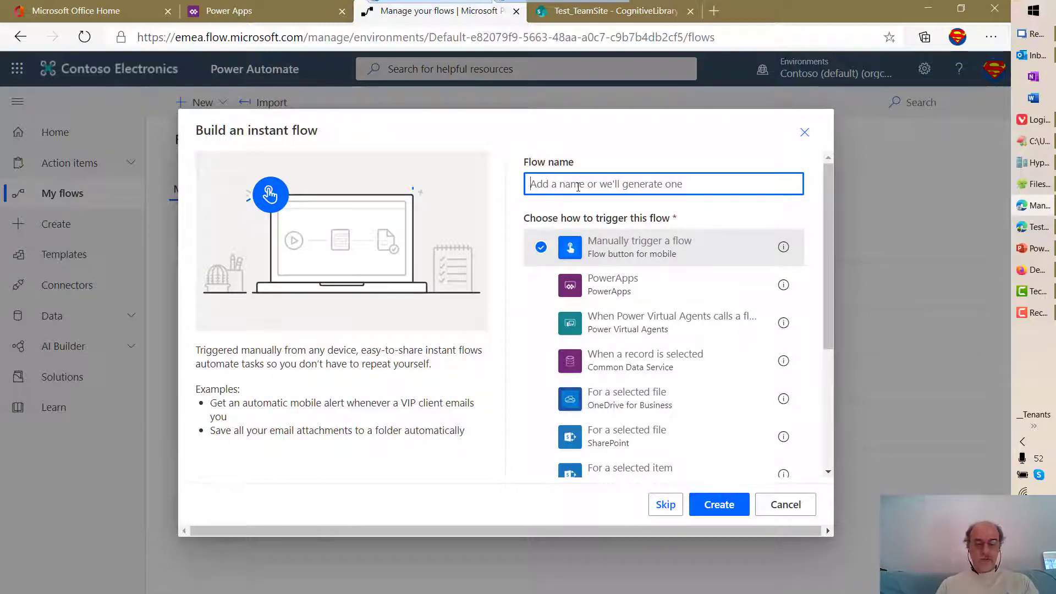
pyautogui.write('Flujo01')
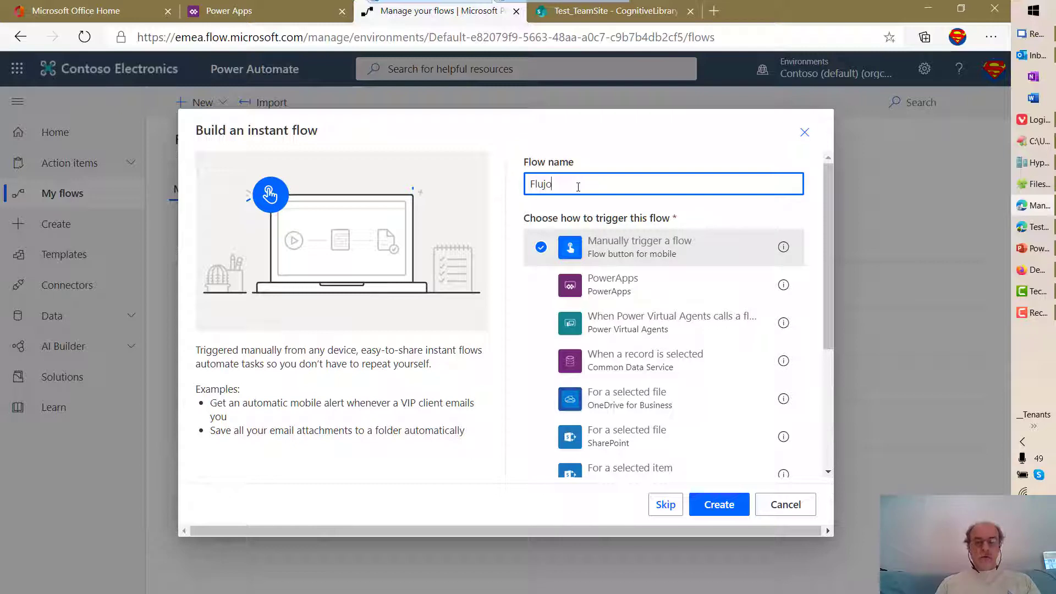
pyautogui.click(739, 504)
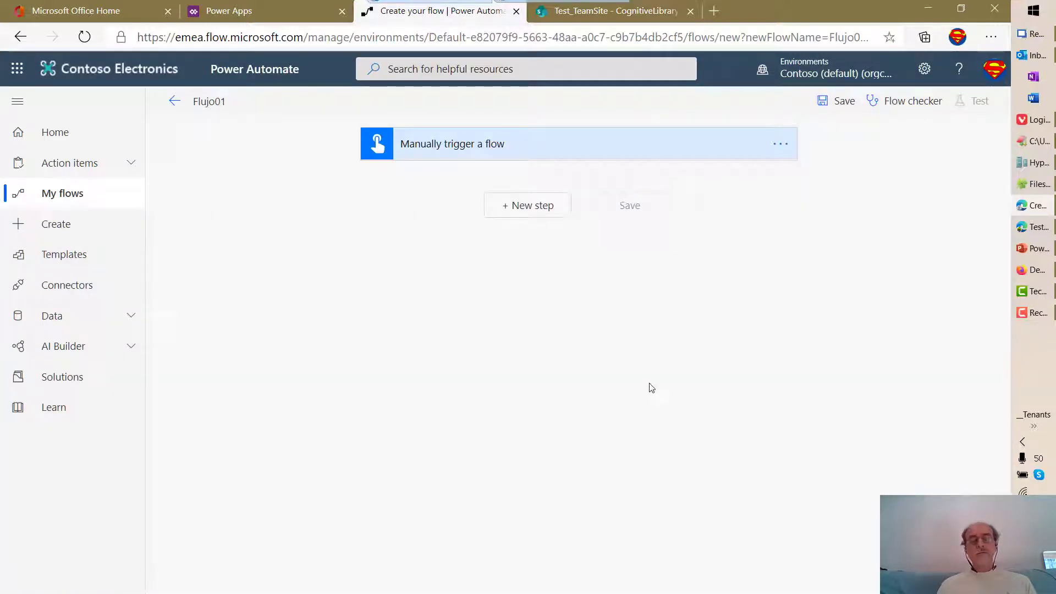
# Add a file input to the manual trigger and title it FileSelected.
pyautogui.click(603, 151)
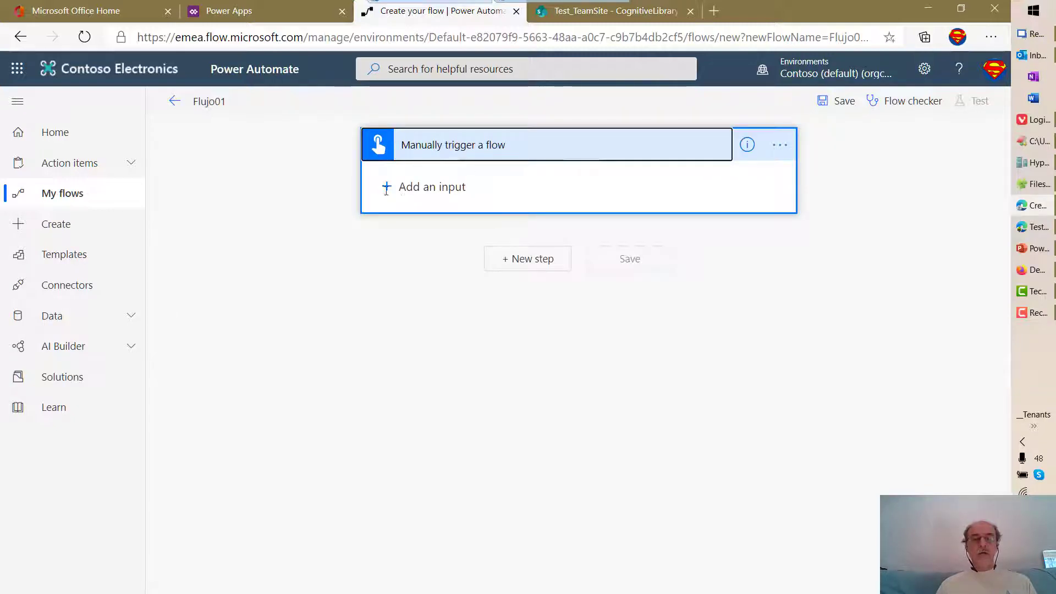
pyautogui.click(416, 188)
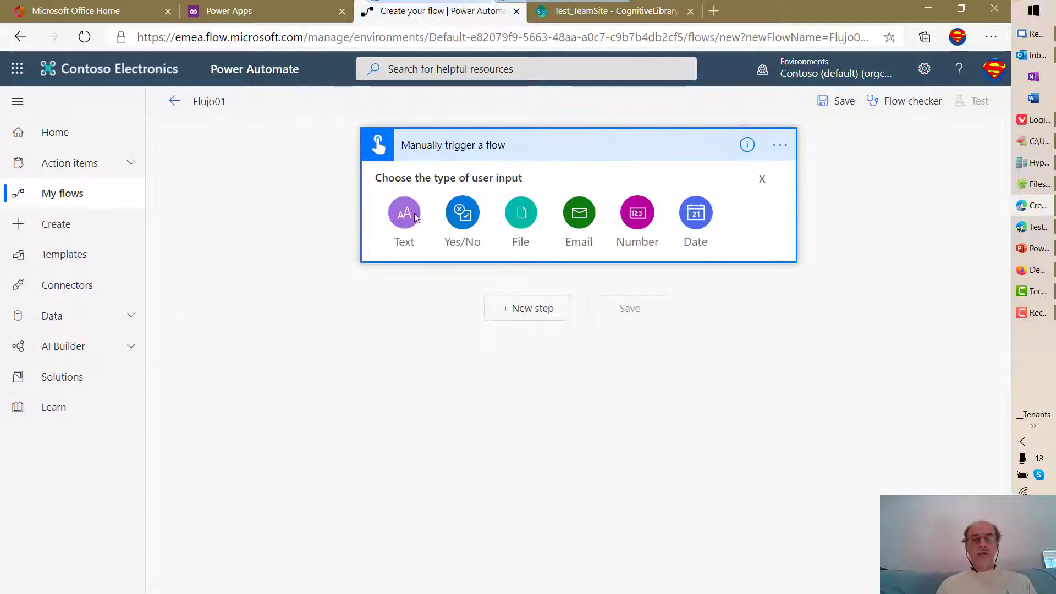
pyautogui.click(515, 220)
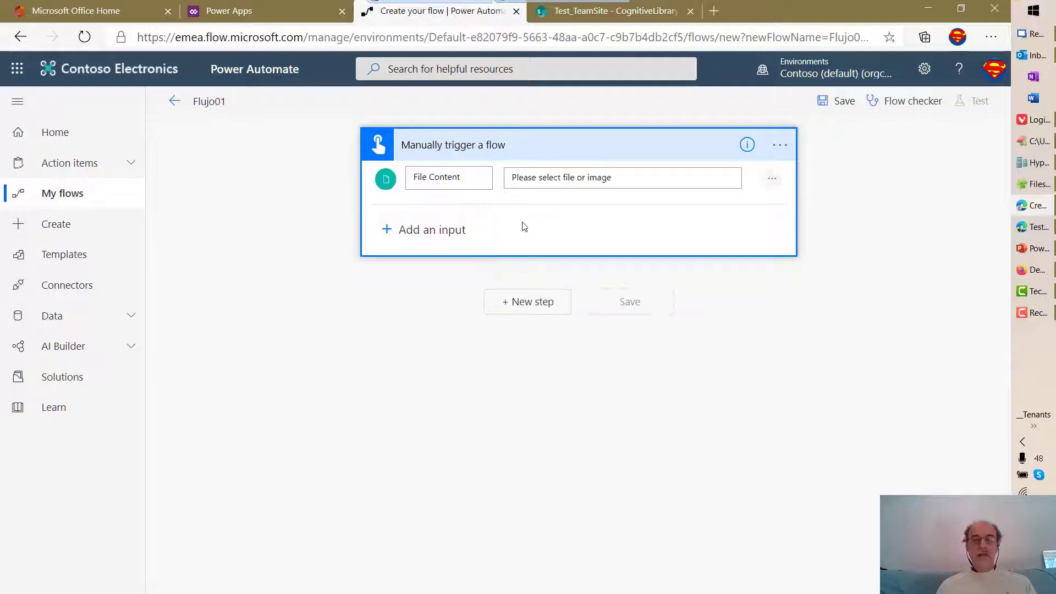
pyautogui.click(465, 175)
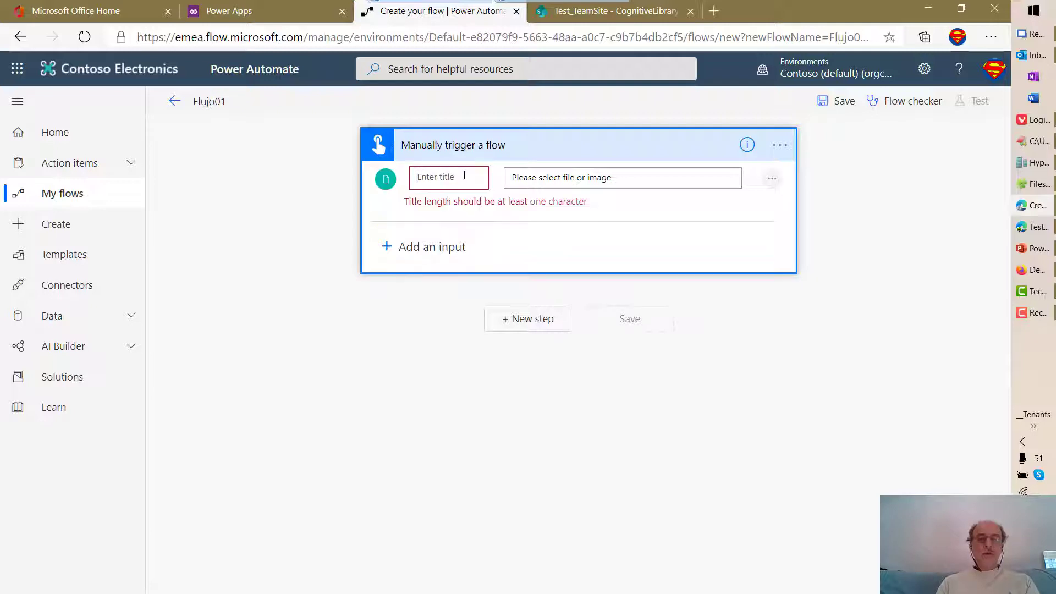
pyautogui.write('FileSelected')
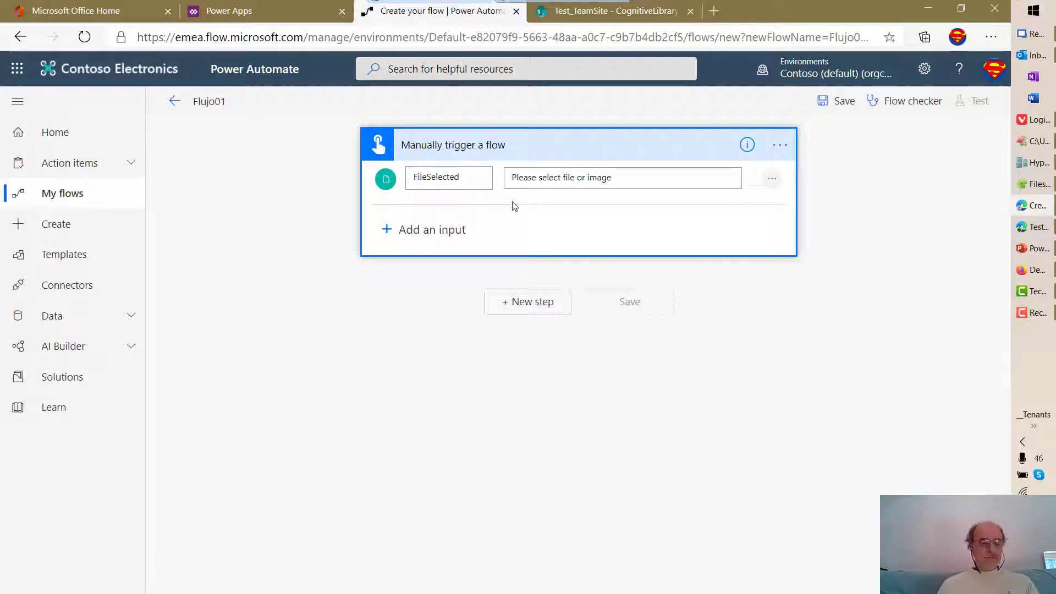
# Add a new step after the trigger, searching for "vision" and choosing the Computer Vision API's Analyze Image (preview) action.
pyautogui.click(543, 302)
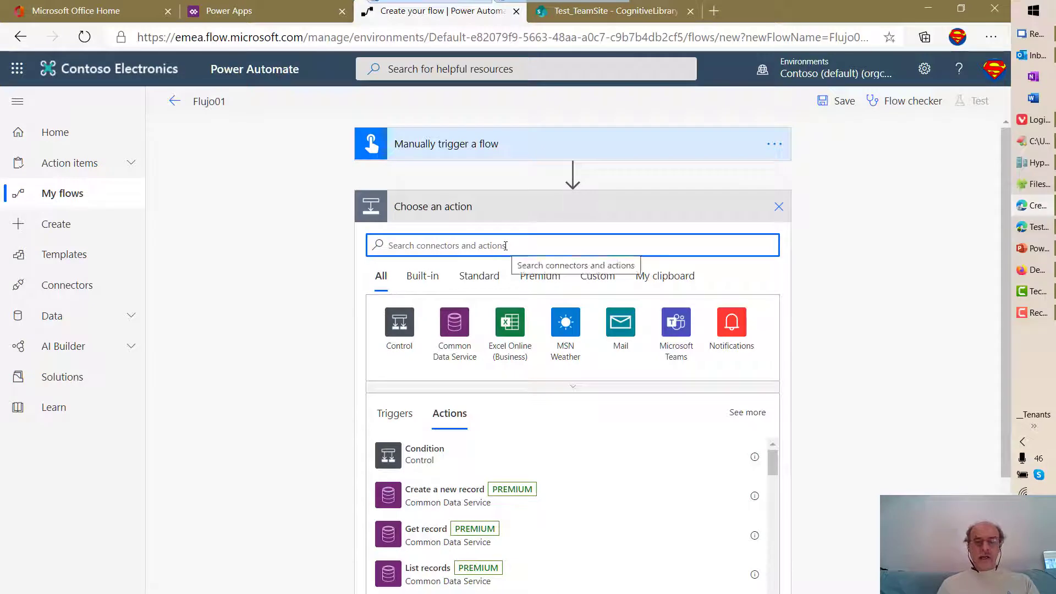
pyautogui.write('vision')
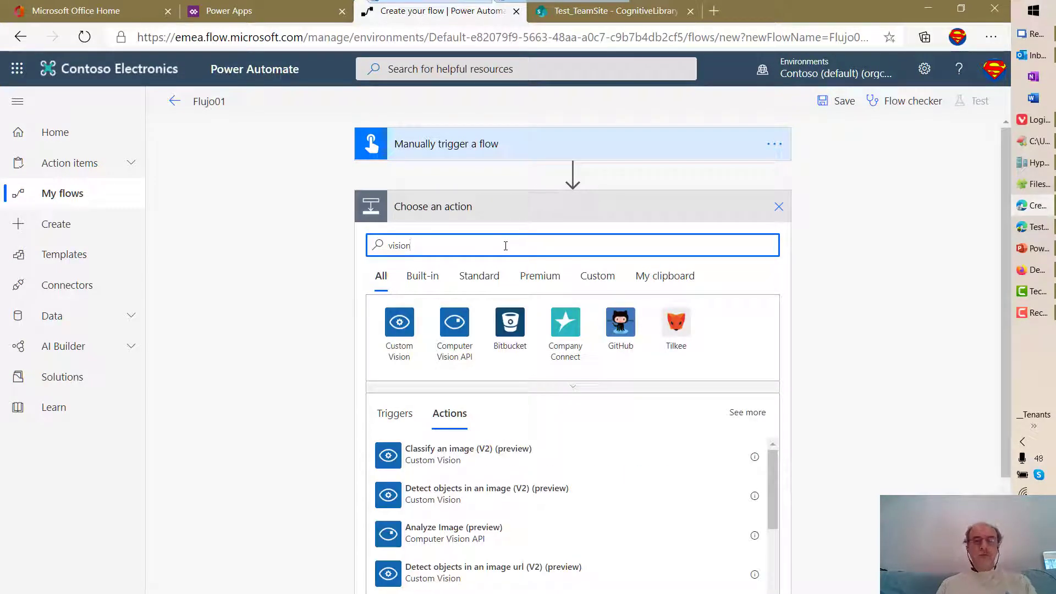
pyautogui.click(448, 341)
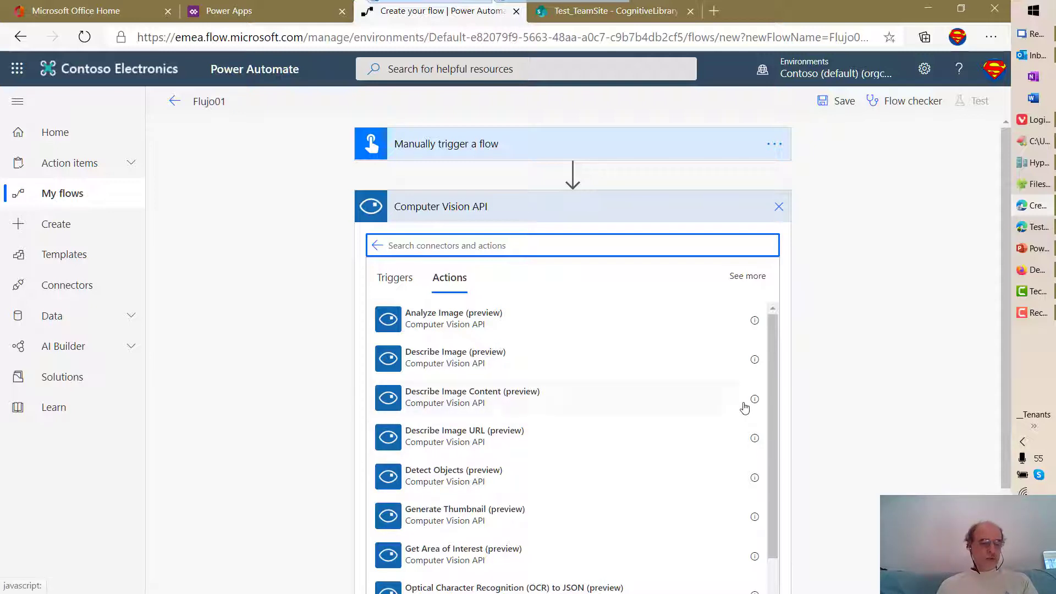
pyautogui.click(473, 319)
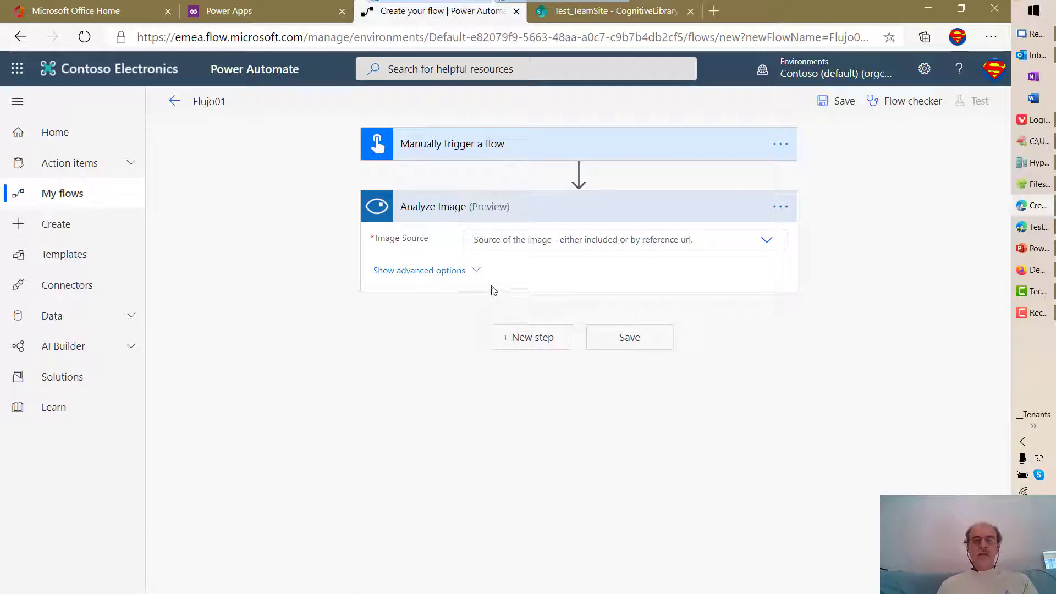
# Set the Analyze Image action's source to Image Content and use the trigger's FileSelected value as its content.
pyautogui.click(767, 240)
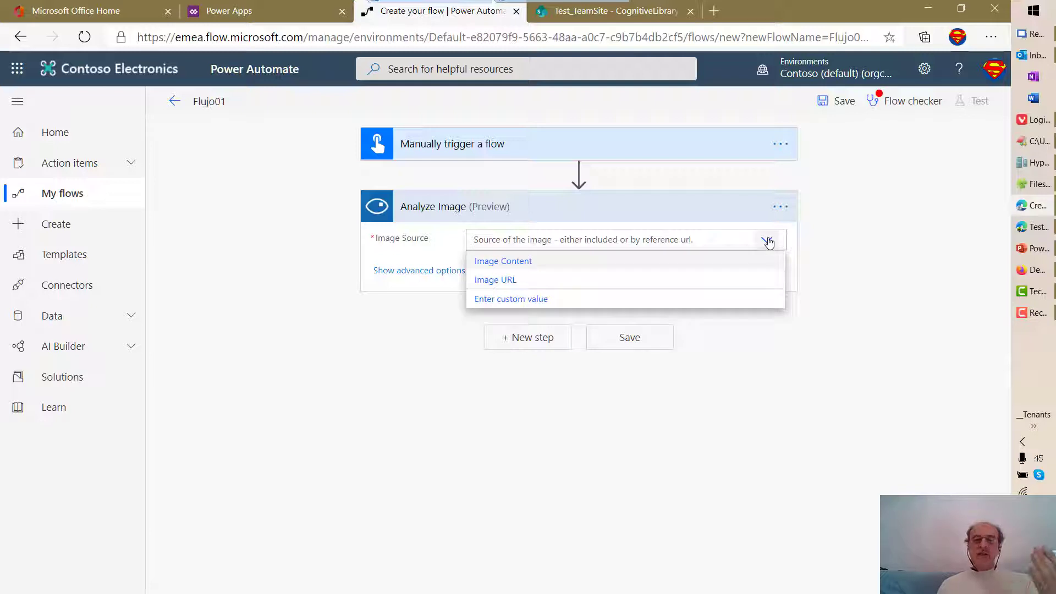
pyautogui.click(531, 265)
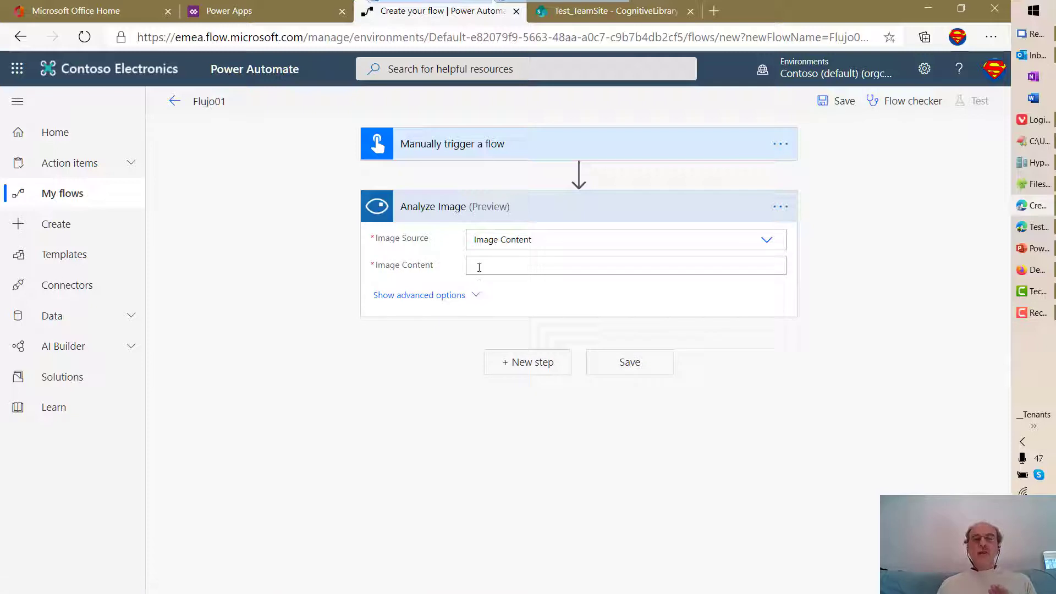
pyautogui.click(479, 267)
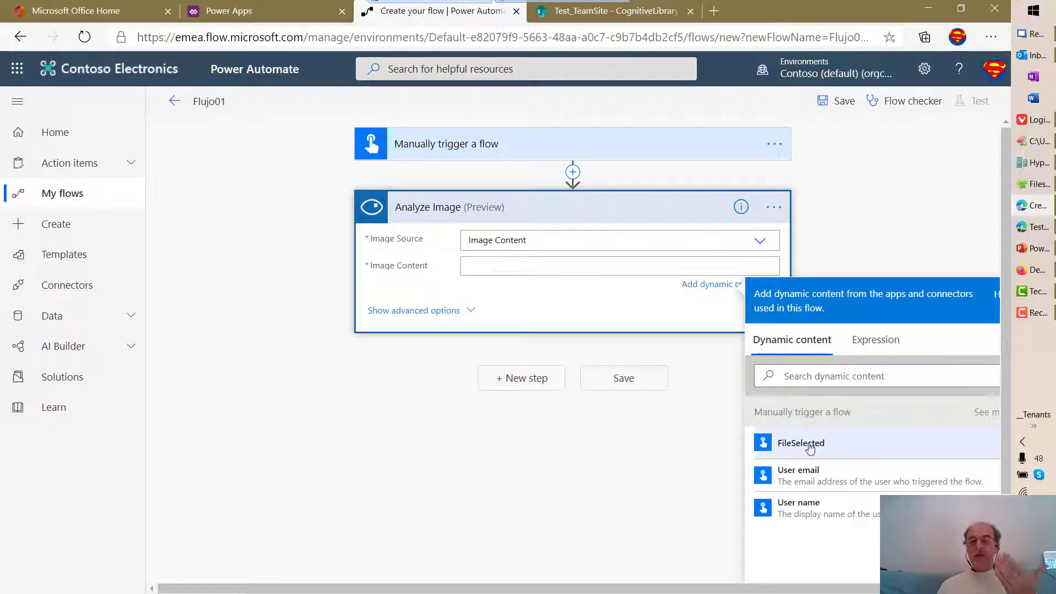
pyautogui.click(803, 445)
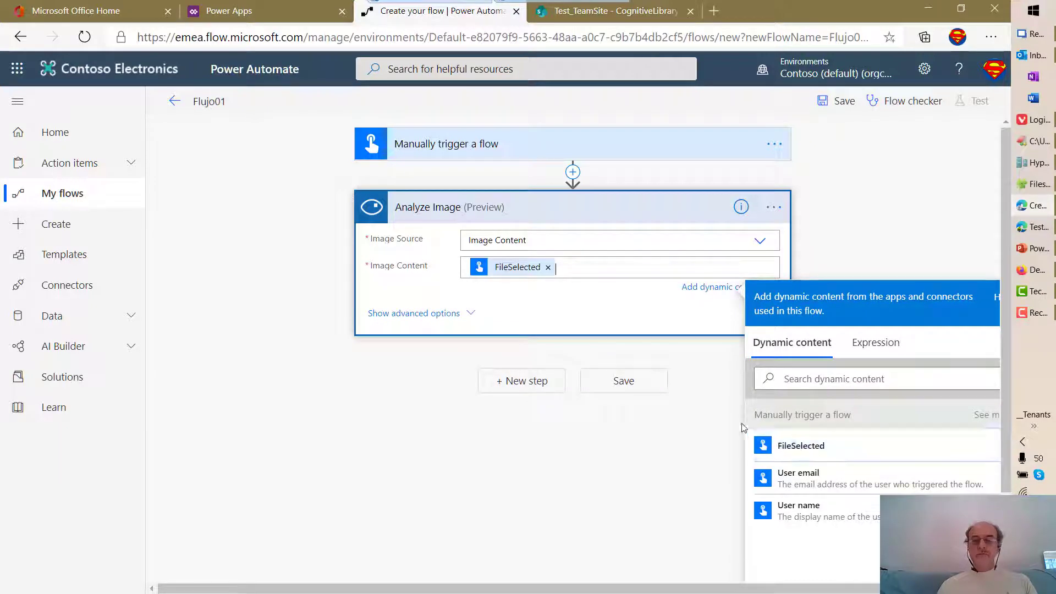
pyautogui.click(729, 412)
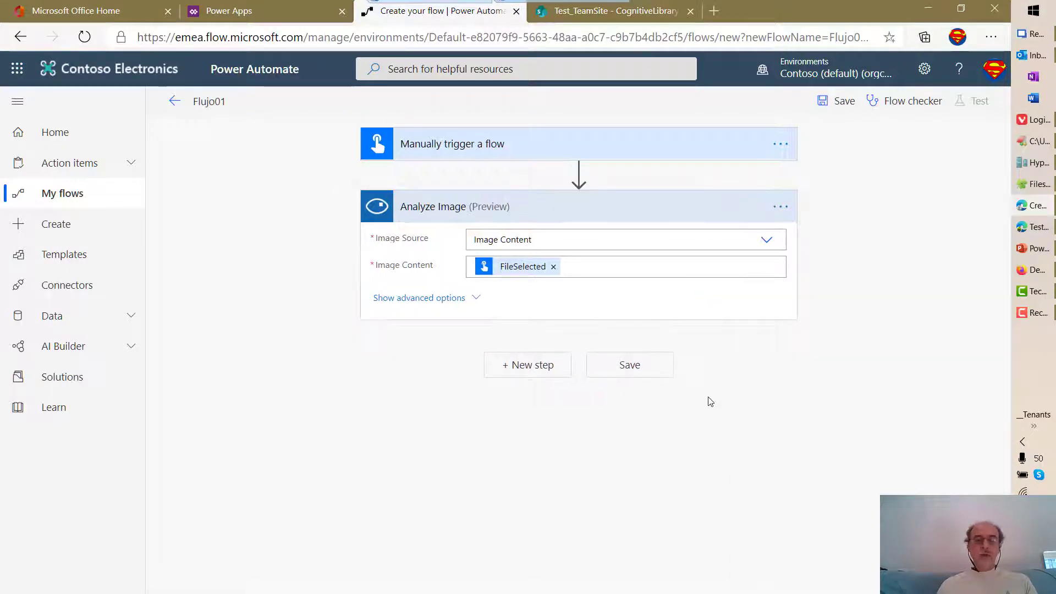
# Add a step after Analyze Image, searching for "vision" and choosing the Computer Vision API's Detect Objects (preview) action.
pyautogui.click(546, 374)
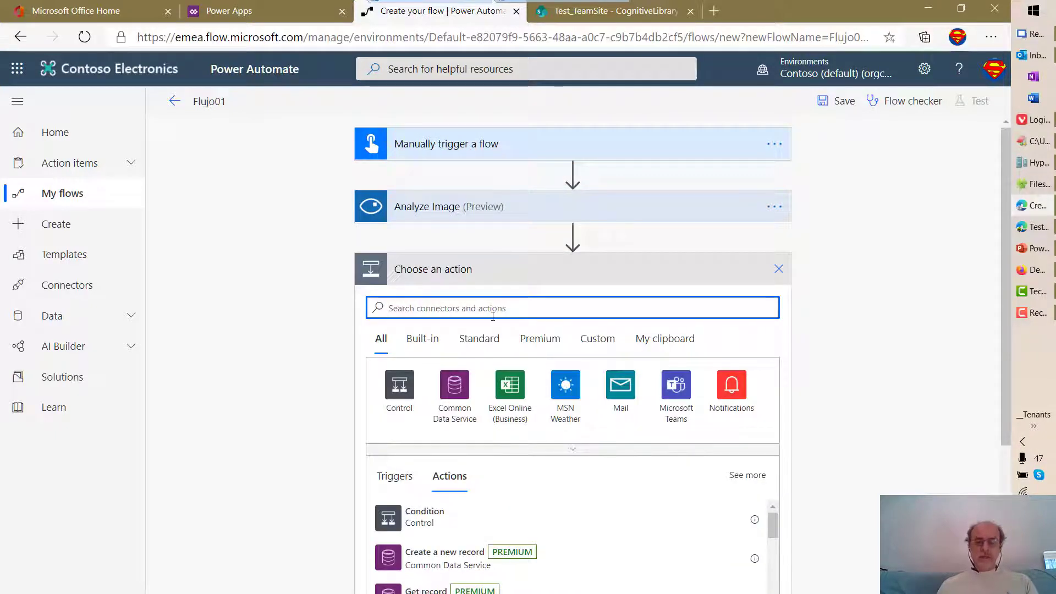
pyautogui.write('vision')
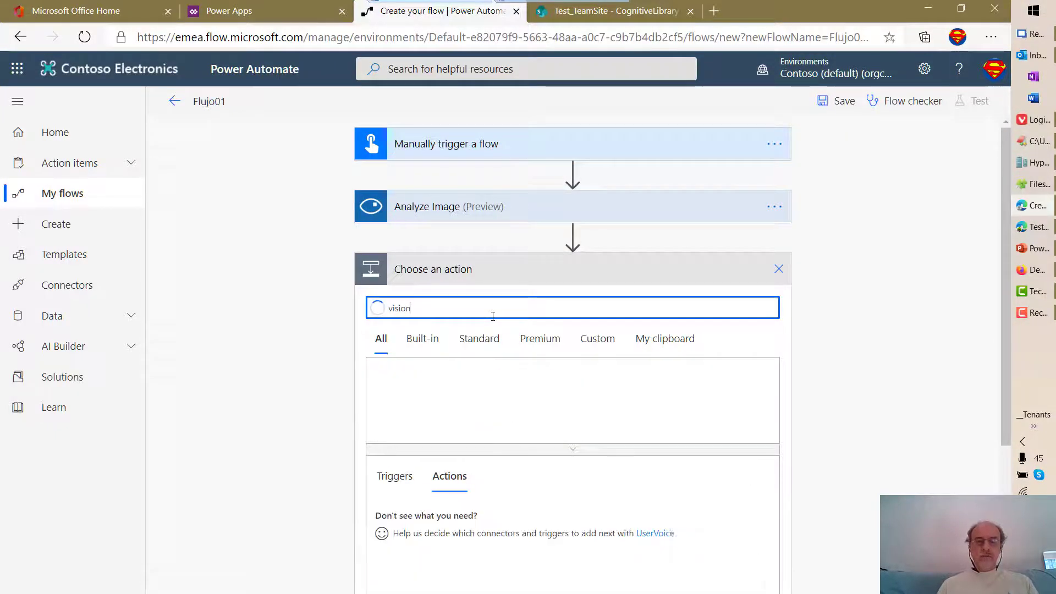
pyautogui.click(452, 380)
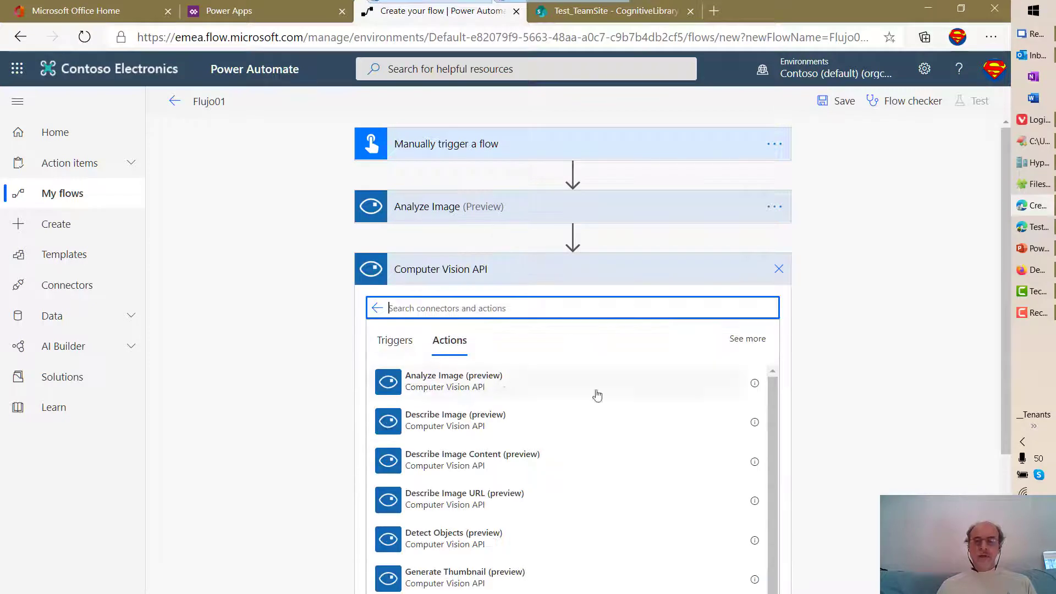
pyautogui.scroll(-2, 844, 370)
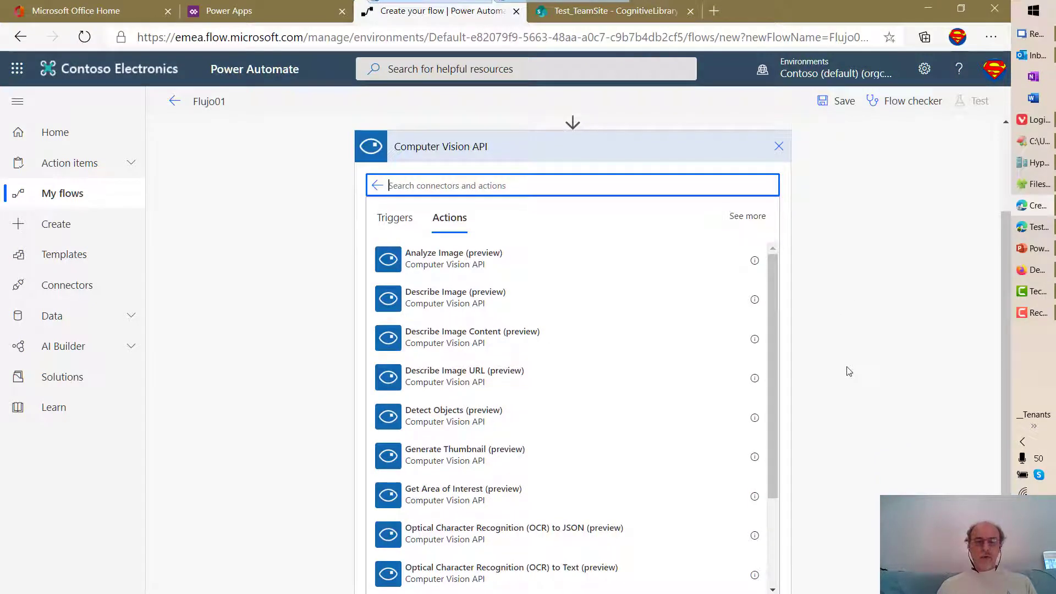
pyautogui.click(467, 412)
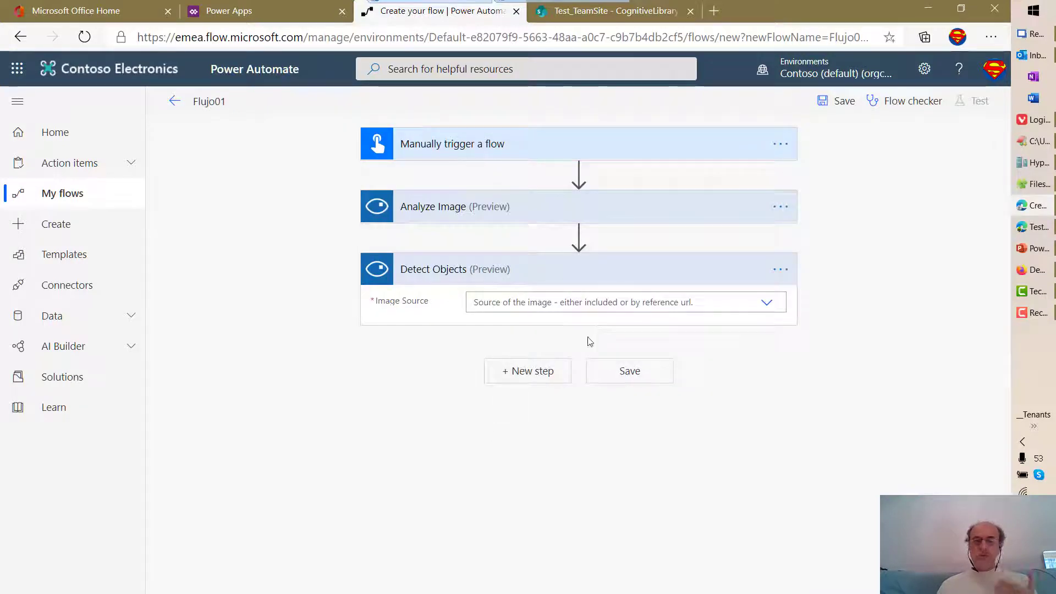
# Set the Detect Objects source to Image Content with the trigger's FileSelected value as content, and collapse the action.
pyautogui.click(769, 303)
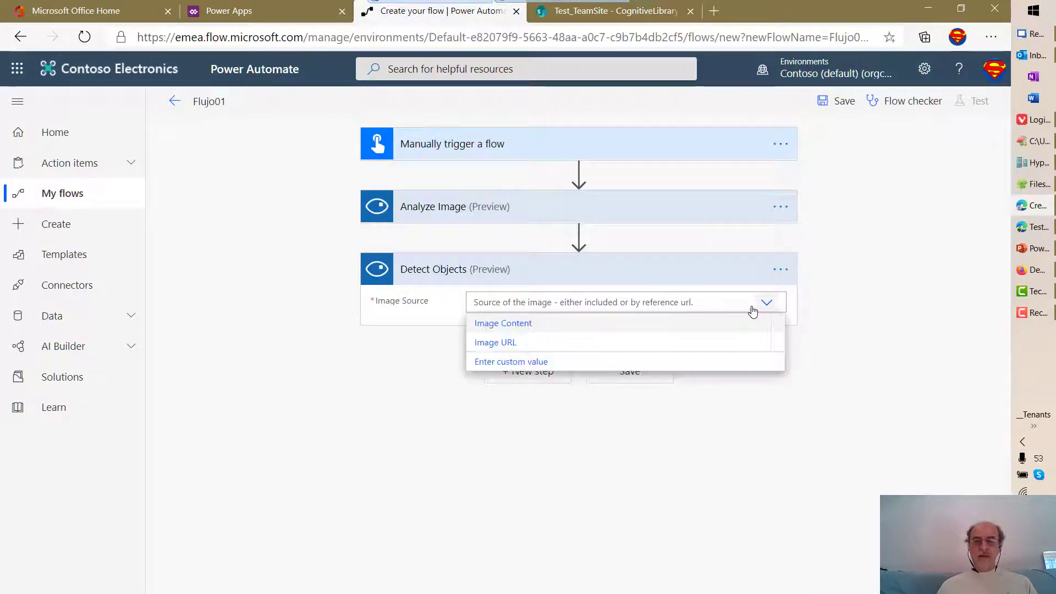
pyautogui.click(498, 325)
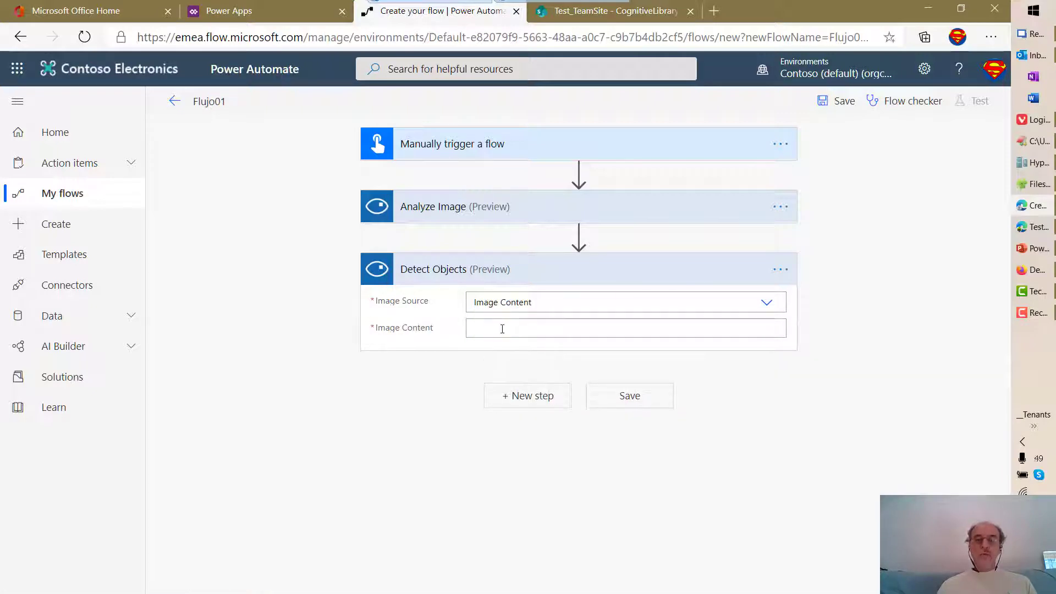
pyautogui.click(505, 329)
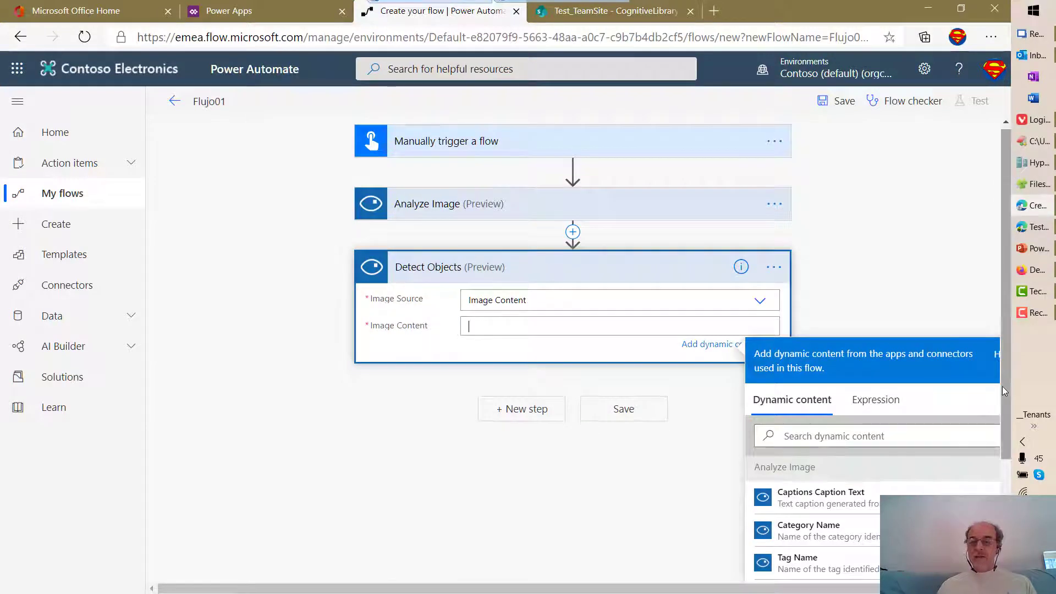
pyautogui.moveTo(1002, 386); pyautogui.dragTo(1004, 498)
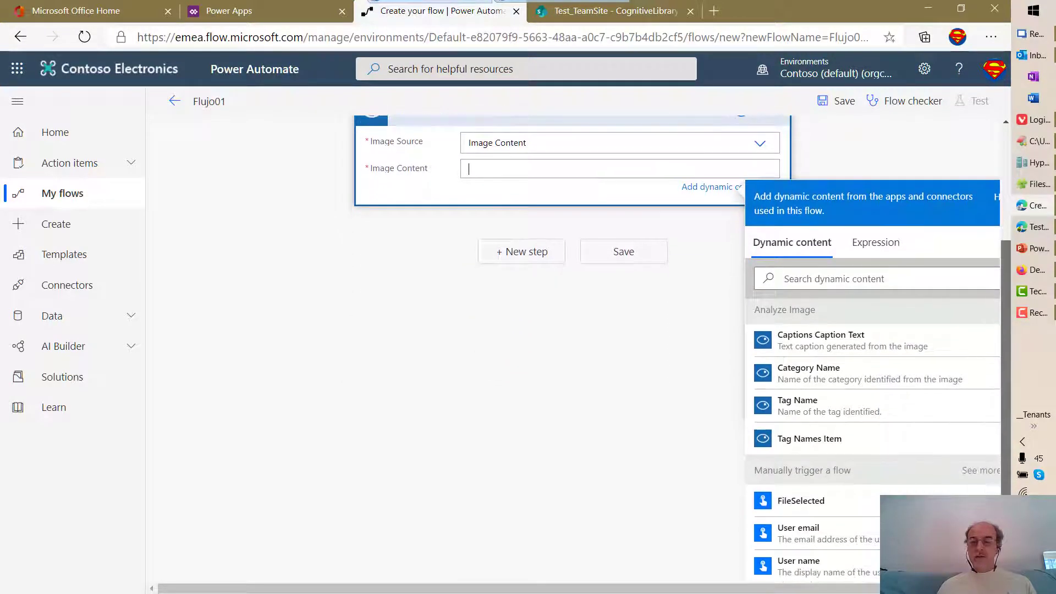
pyautogui.click(810, 500)
pyautogui.click(643, 420)
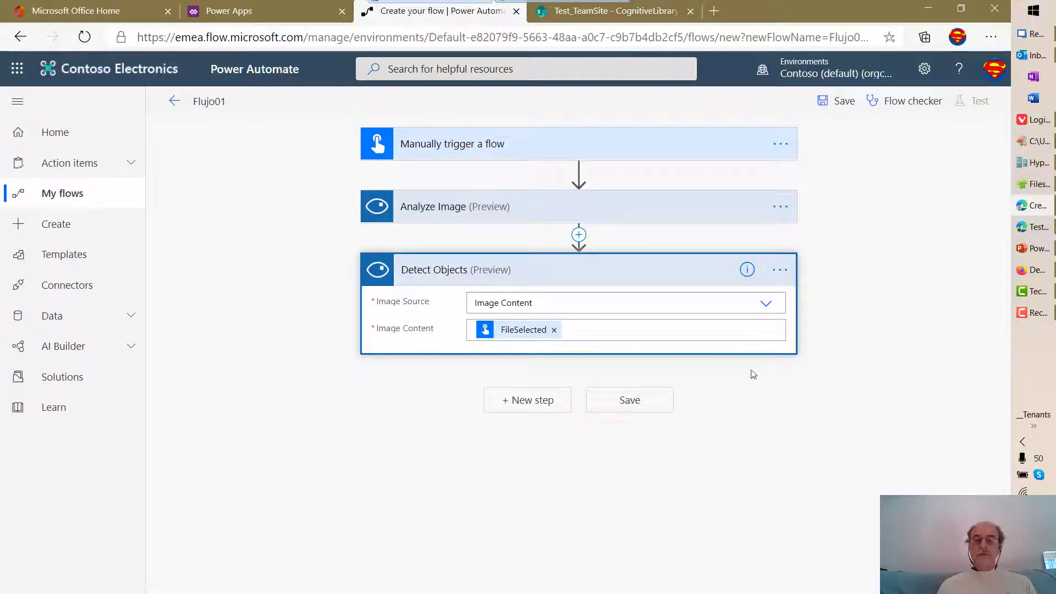
pyautogui.click(642, 275)
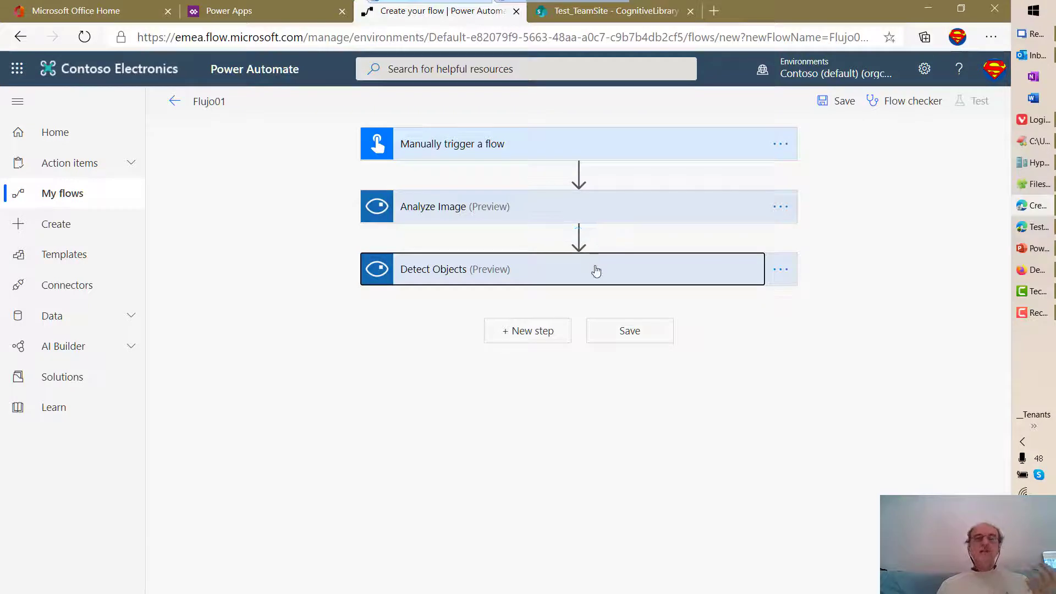
# Save the flow and start a test with a self-performed trigger action, continuing with the Computer Vision API connection.
pyautogui.click(830, 105)
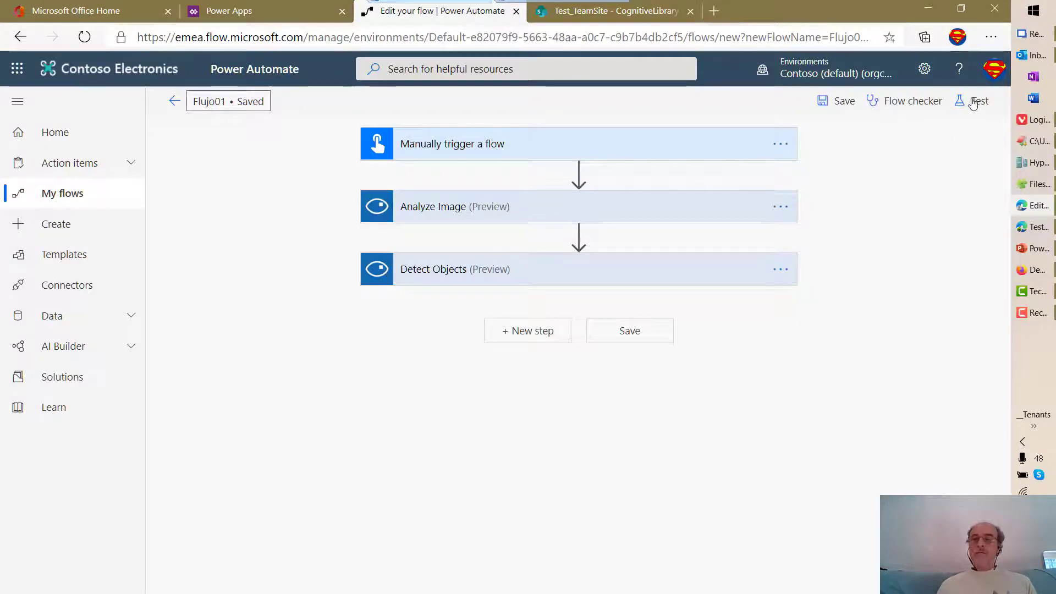
pyautogui.click(975, 101)
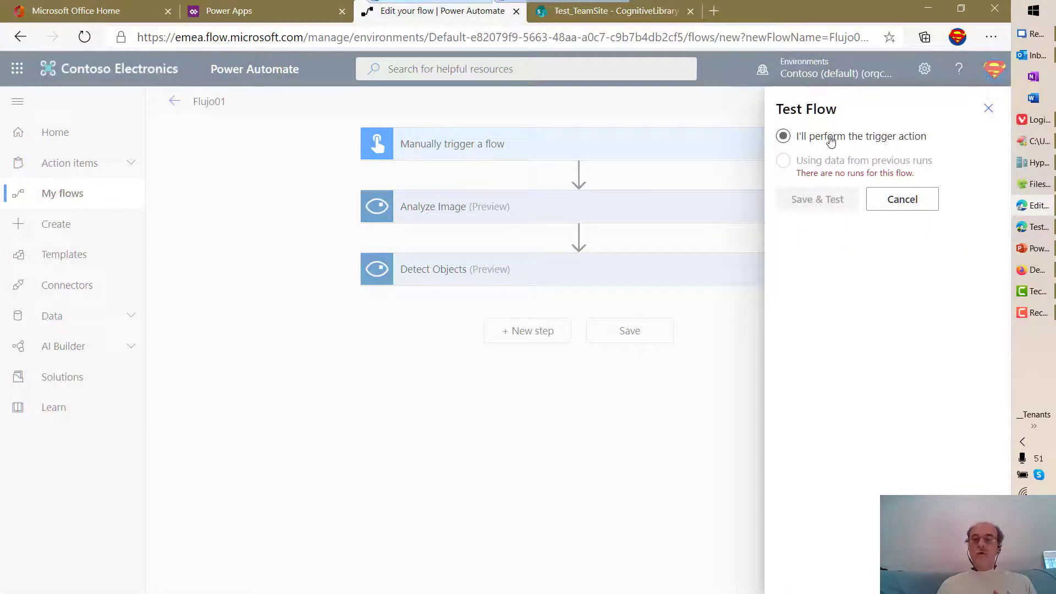
pyautogui.click(786, 136)
pyautogui.click(838, 206)
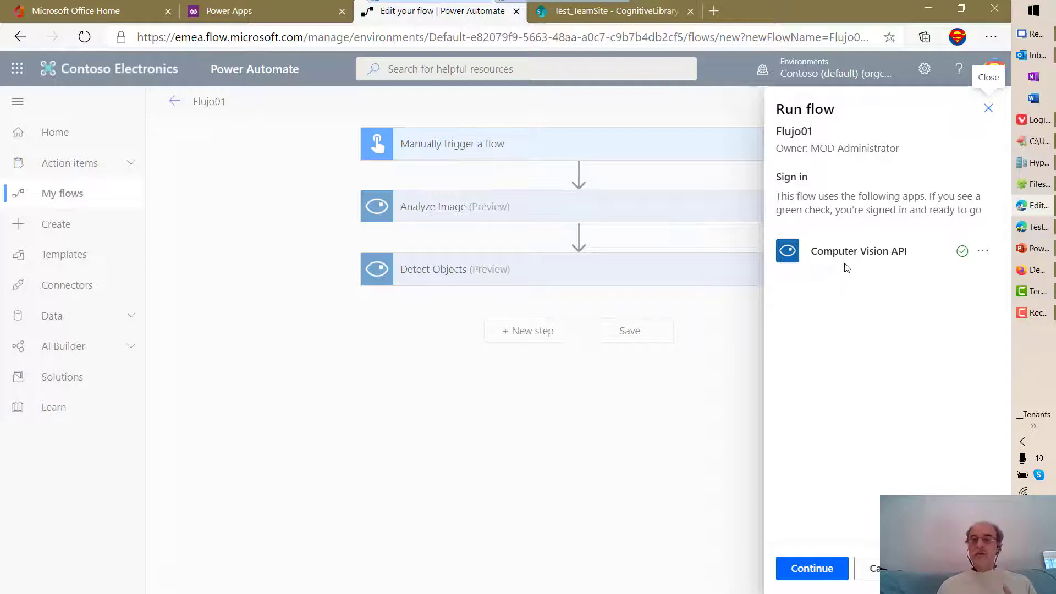
pyautogui.click(829, 568)
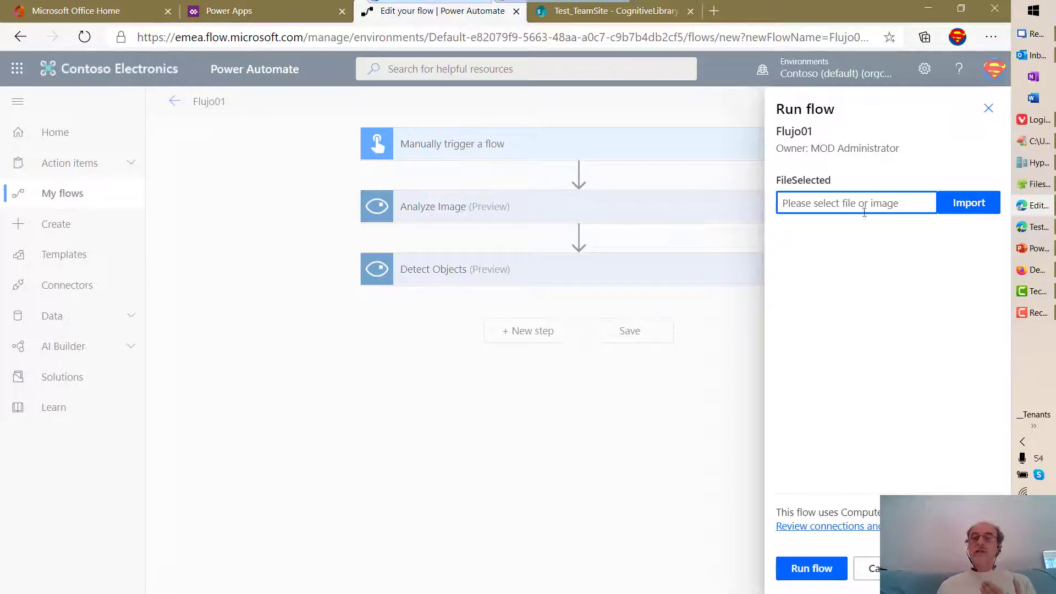
# Import ImageAnzlyze_NewZeland.jpg from the FilesForDemo_04 folder as FileSelected, run the flow and open its run results.
pyautogui.click(969, 202)
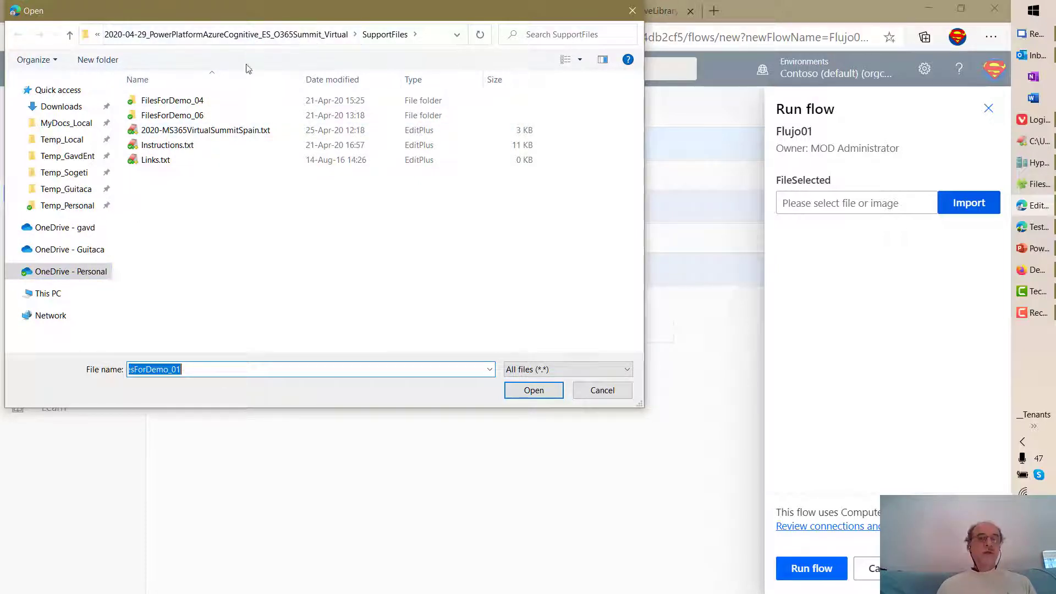
pyautogui.doubleClick(203, 101)
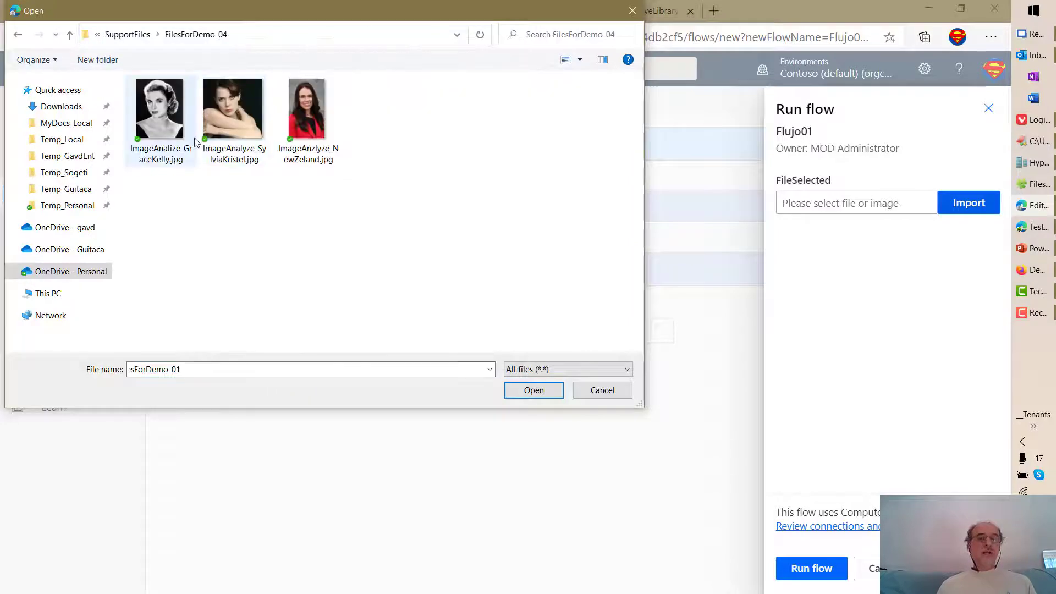
pyautogui.click(312, 126)
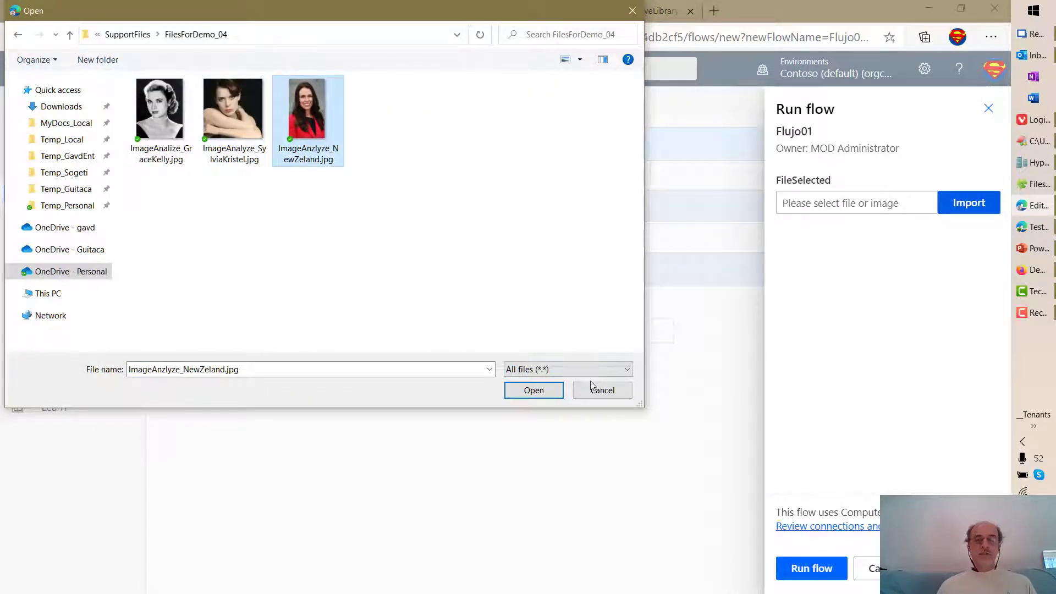
pyautogui.click(538, 395)
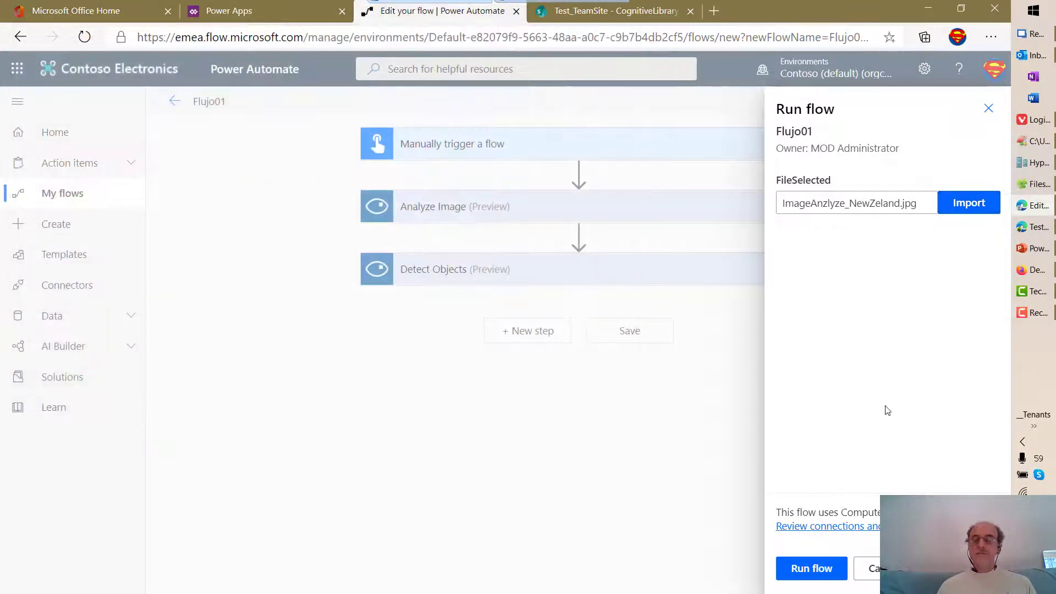
pyautogui.click(818, 570)
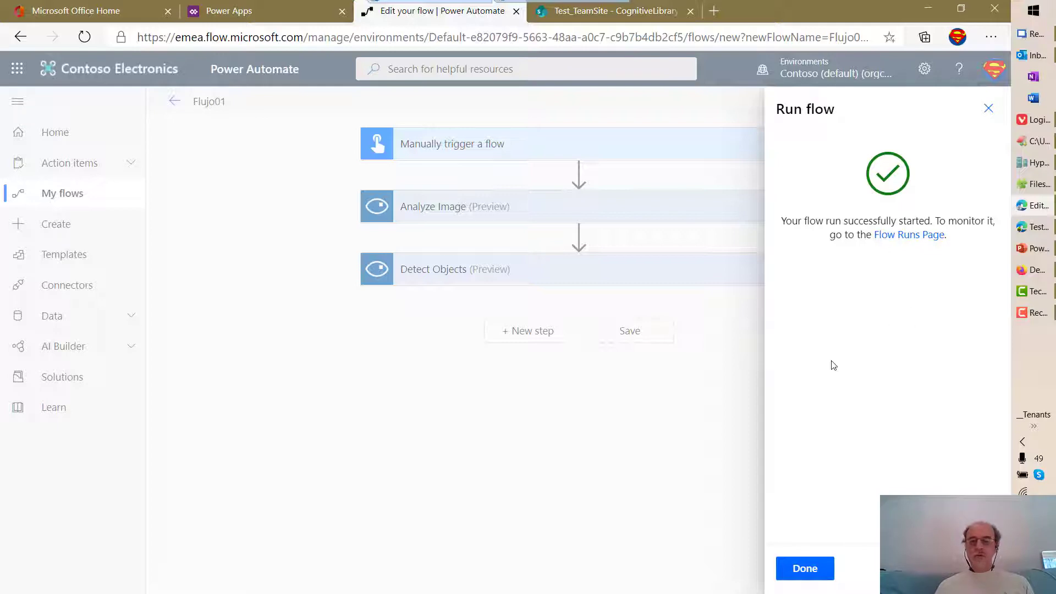
pyautogui.click(805, 569)
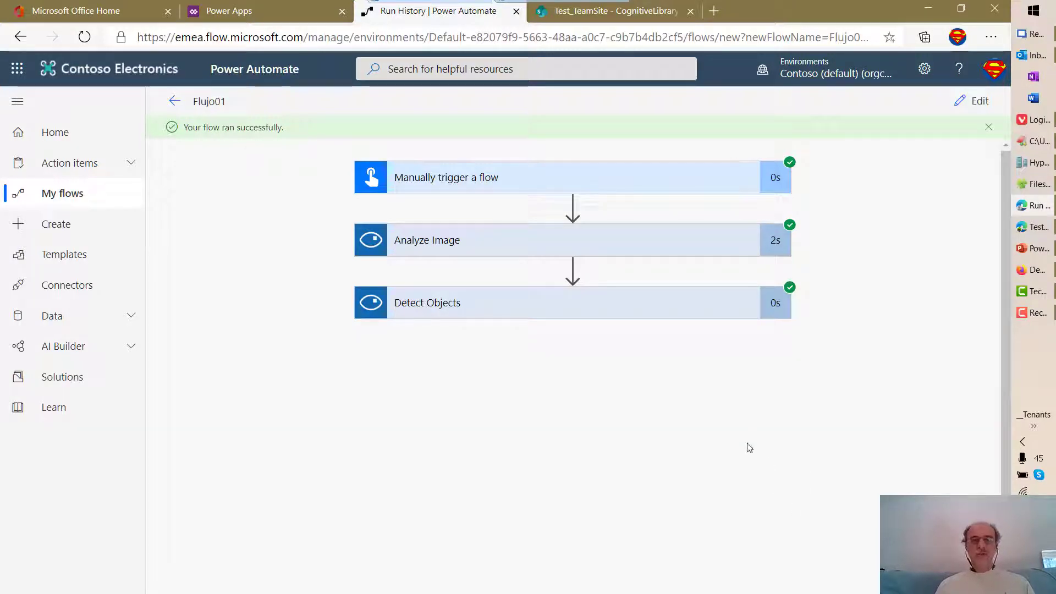
# Examine the manual trigger's input schema and its output file name and content bytes, then collapse its run details.
pyautogui.click(590, 183)
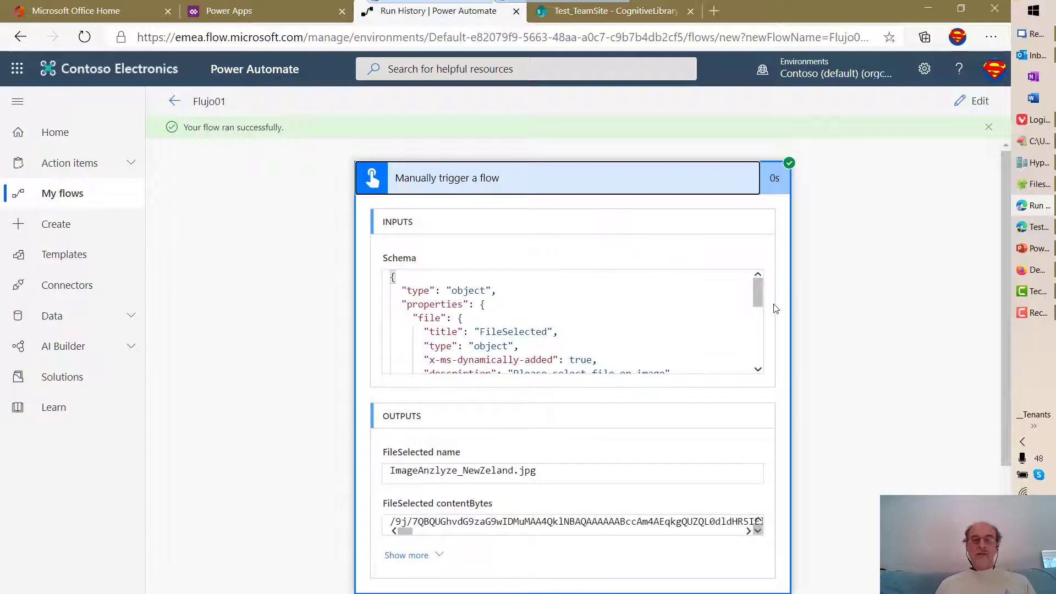
pyautogui.scroll(-1, 773, 307)
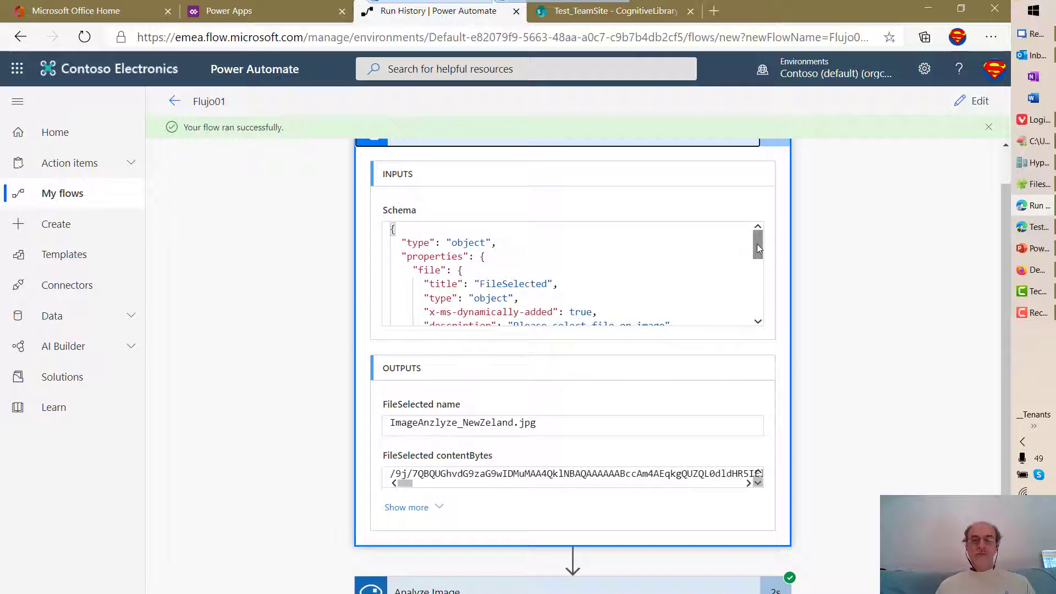
pyautogui.moveTo(757, 243); pyautogui.dragTo(758, 255)
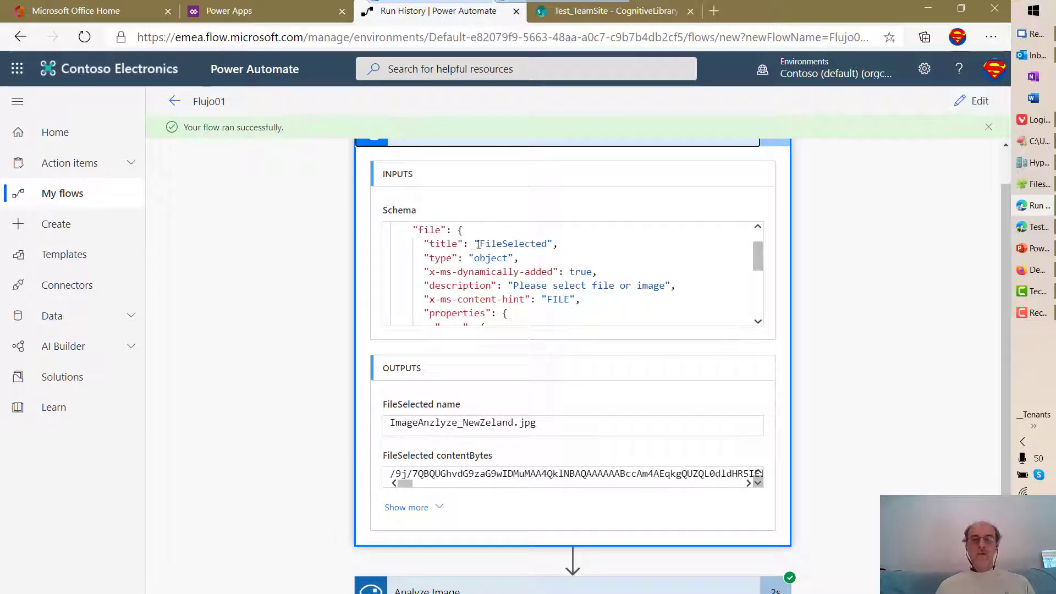
pyautogui.moveTo(434, 230); pyautogui.dragTo(441, 230)
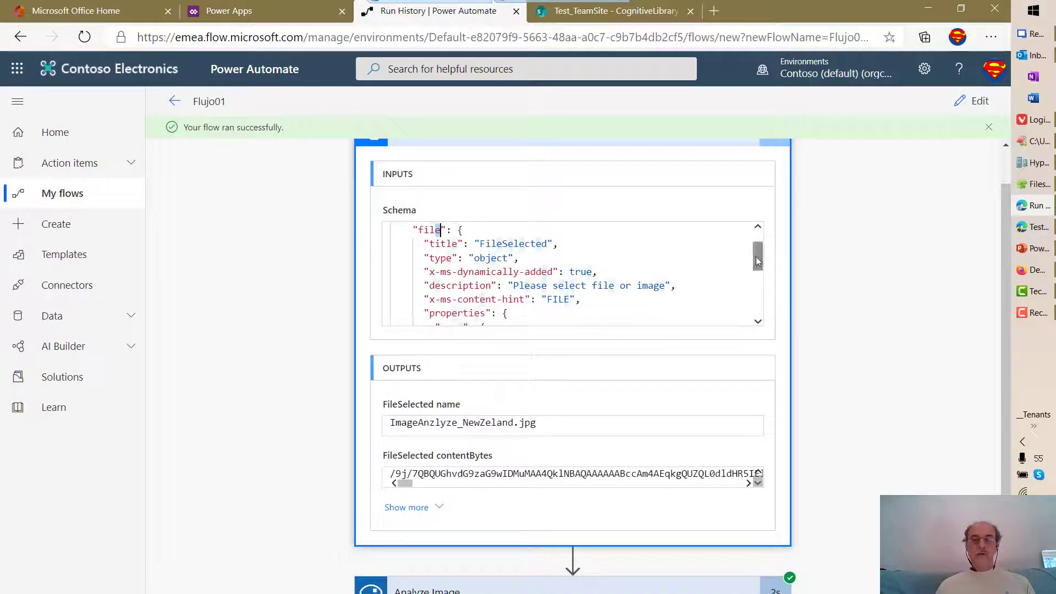
pyautogui.moveTo(758, 262); pyautogui.dragTo(756, 344)
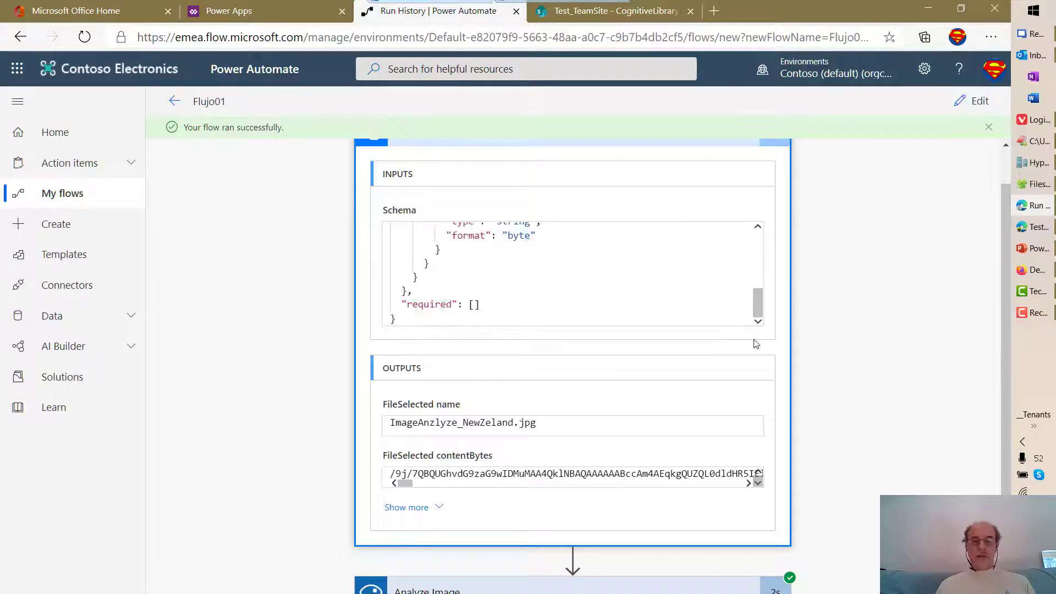
pyautogui.scroll(-2, 779, 342)
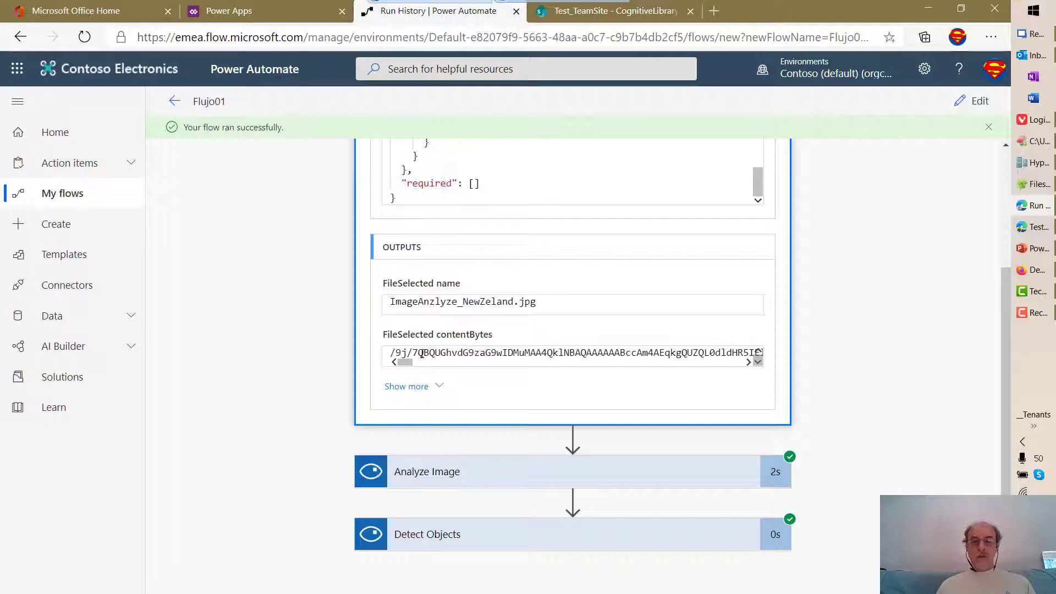
pyautogui.moveTo(418, 353); pyautogui.dragTo(560, 354)
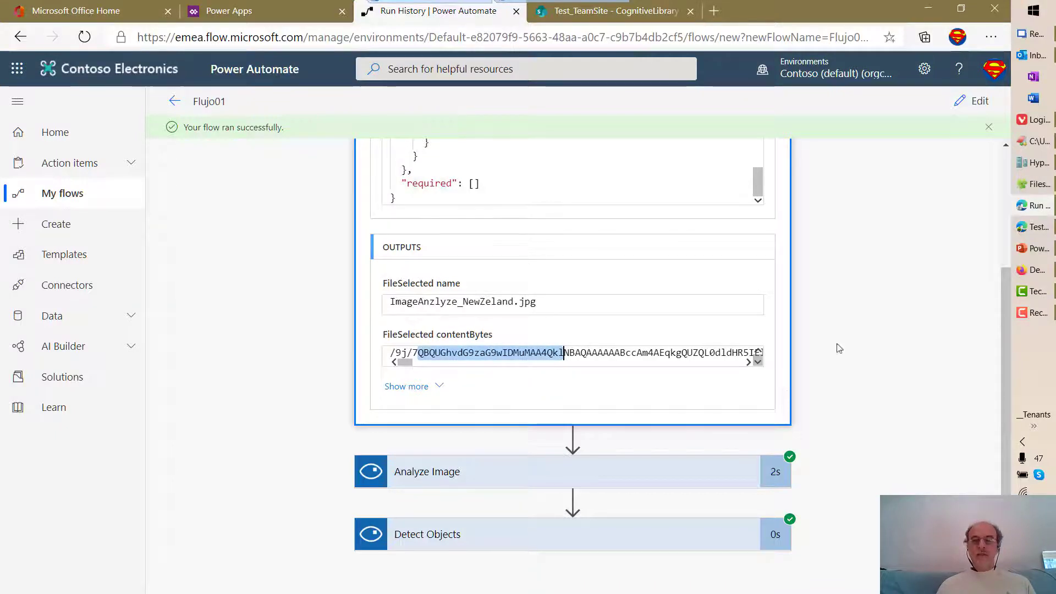
pyautogui.scroll(3, 875, 324)
pyautogui.click(621, 185)
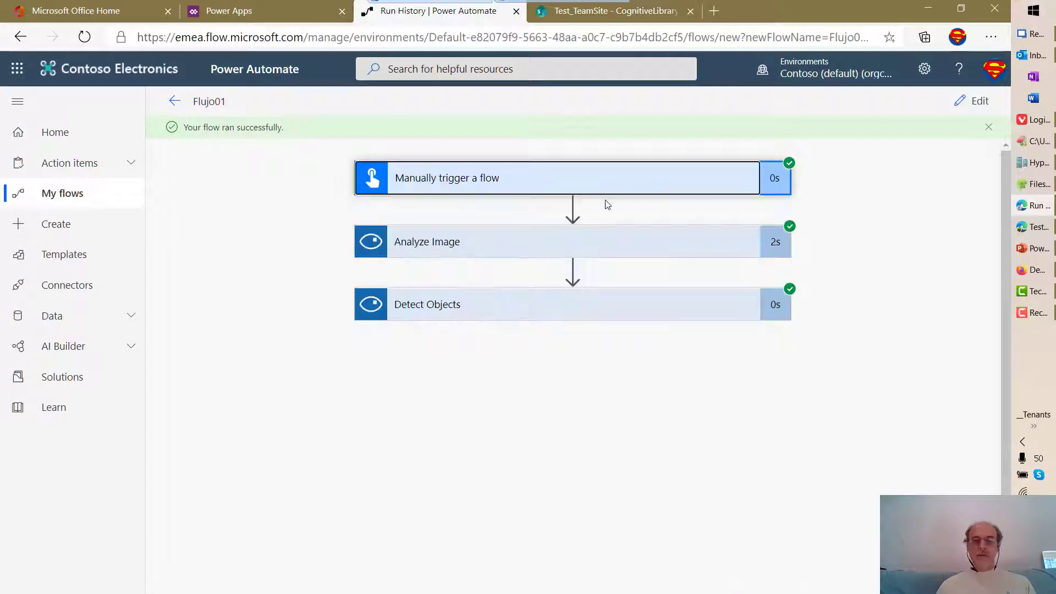
# Open the Analyze Image run details and examine its image content input and the generated caption text.
pyautogui.click(595, 250)
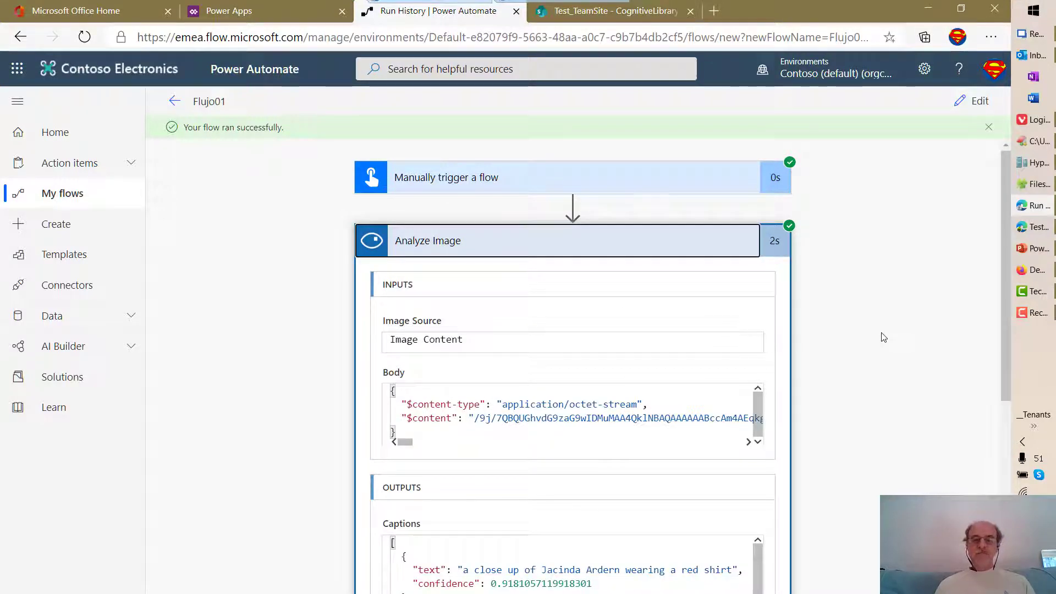
pyautogui.scroll(-2, 884, 337)
pyautogui.scroll(2, 882, 337)
pyautogui.scroll(-3, 850, 373)
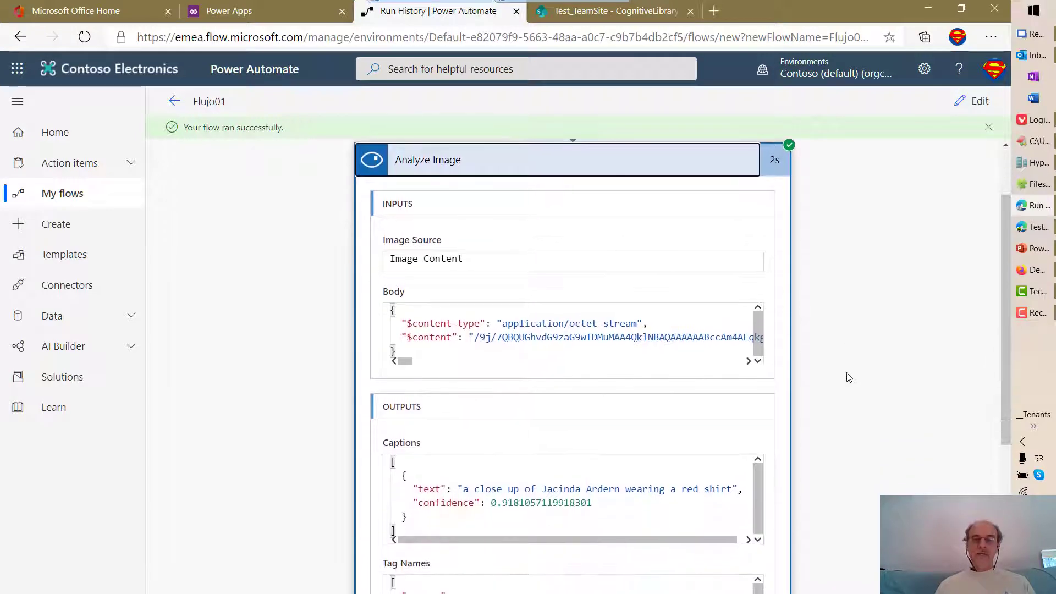
pyautogui.scroll(-2, 841, 380)
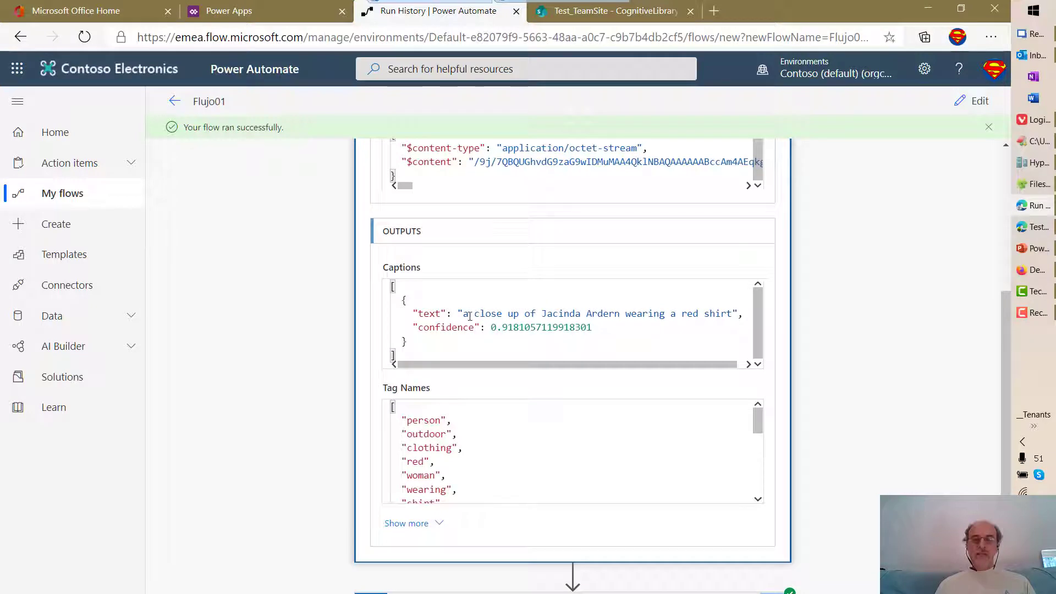
pyautogui.moveTo(463, 313); pyautogui.dragTo(619, 316)
pyautogui.click(616, 316)
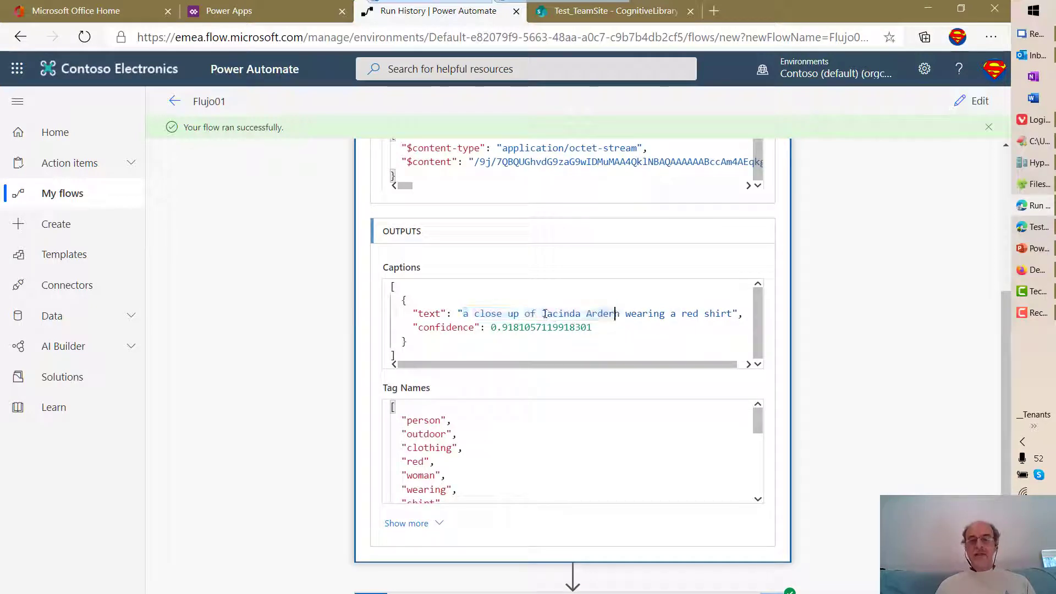
pyautogui.moveTo(543, 313); pyautogui.dragTo(621, 313)
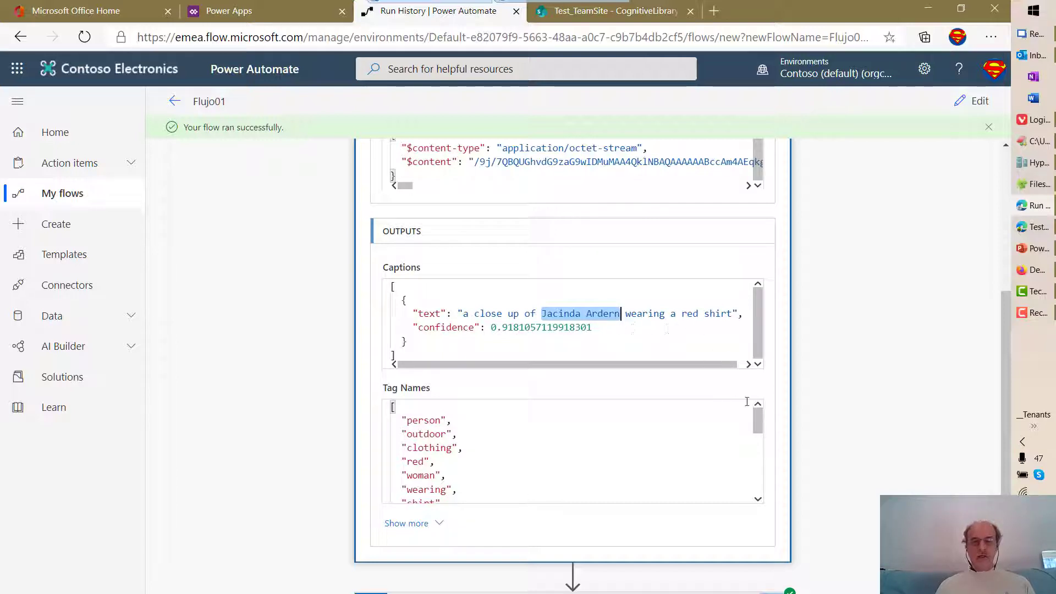
# Examine the full list of tag names in the Analyze Image outputs, then collapse the action's run details.
pyautogui.scroll(-1, 781, 392)
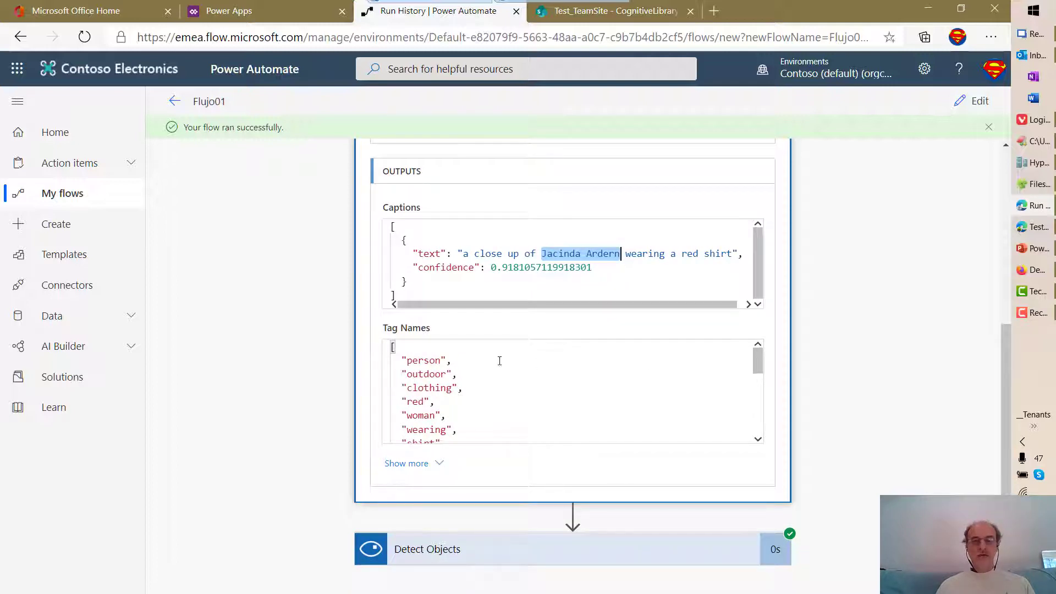
pyautogui.click(445, 360)
pyautogui.doubleClick(439, 374)
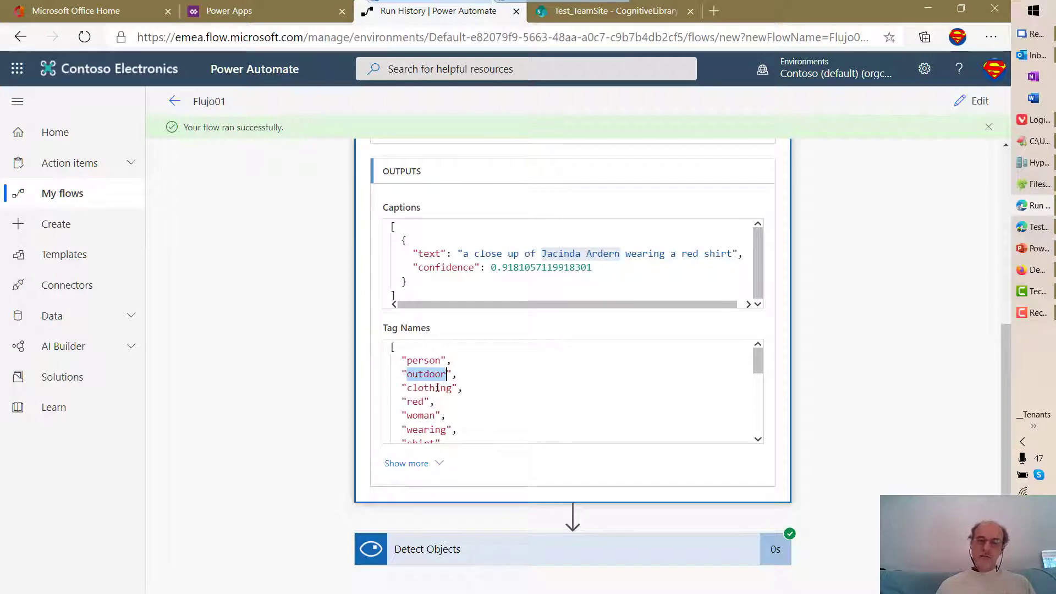
pyautogui.doubleClick(432, 387)
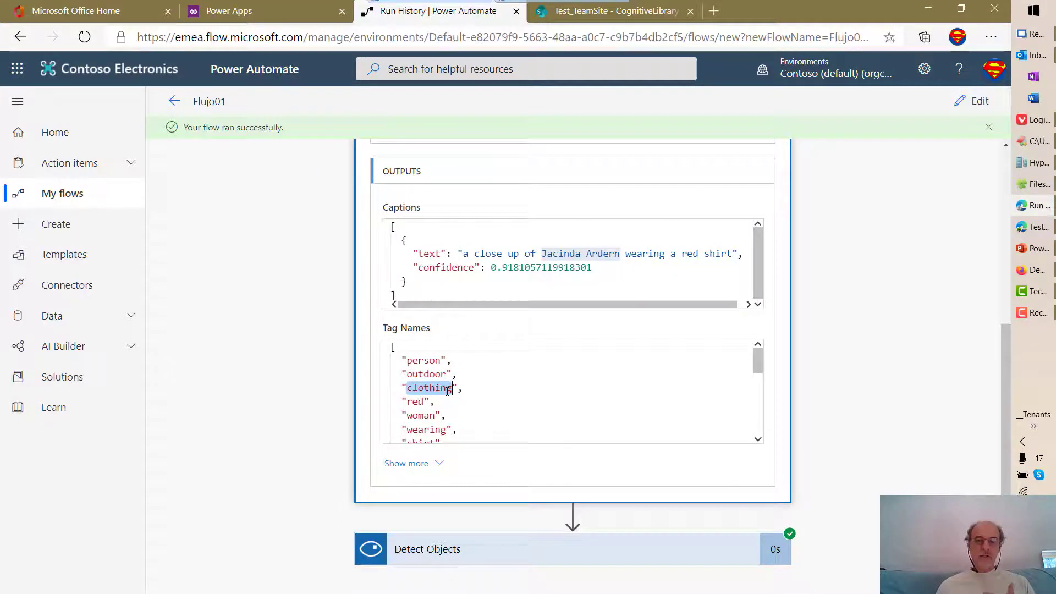
pyautogui.doubleClick(421, 416)
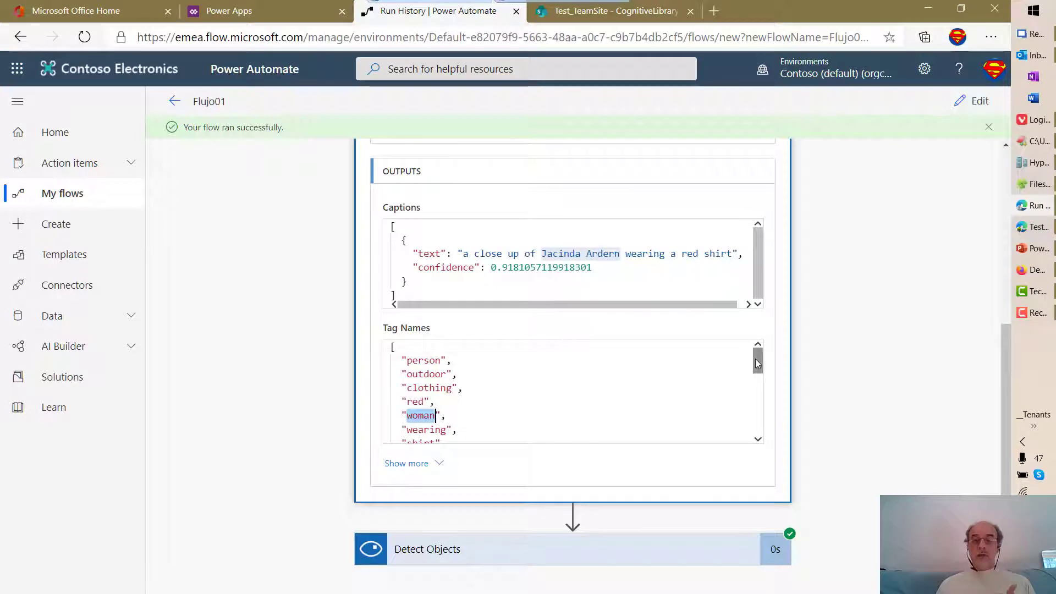
pyautogui.moveTo(755, 363); pyautogui.dragTo(757, 416)
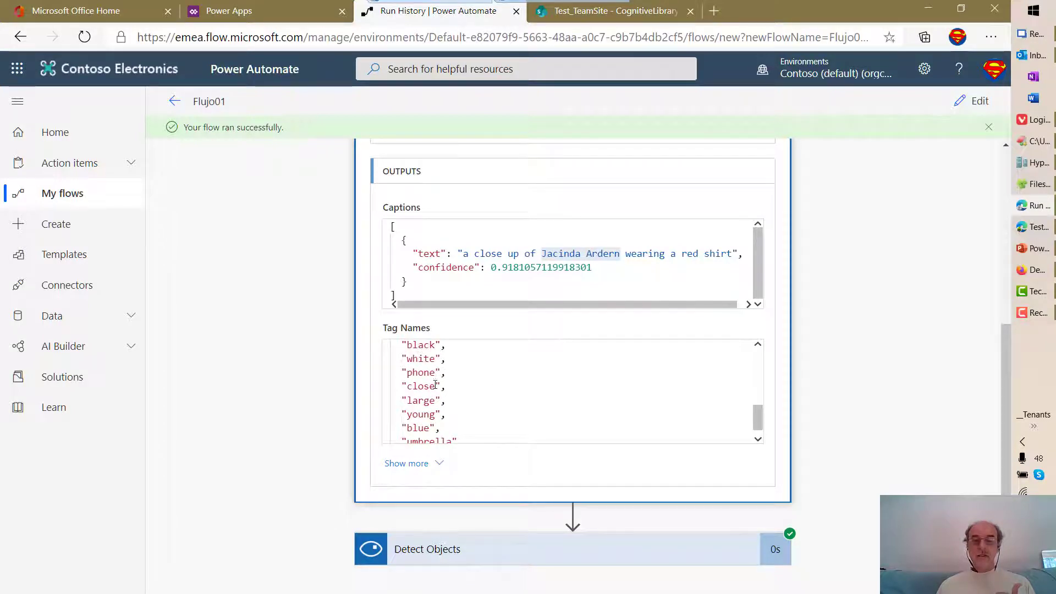
pyautogui.doubleClick(427, 414)
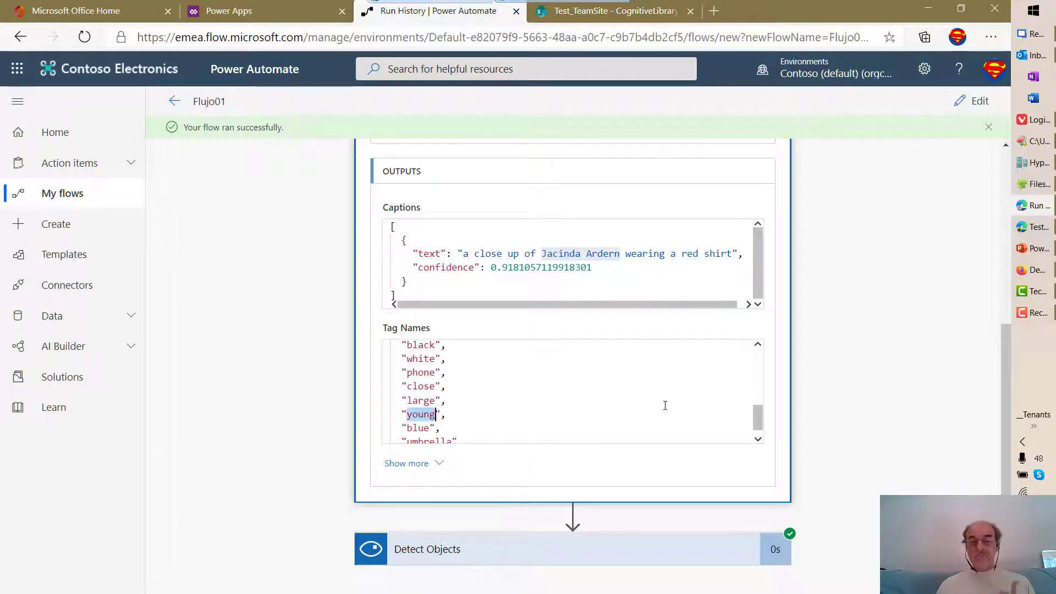
pyautogui.scroll(-3, 674, 394)
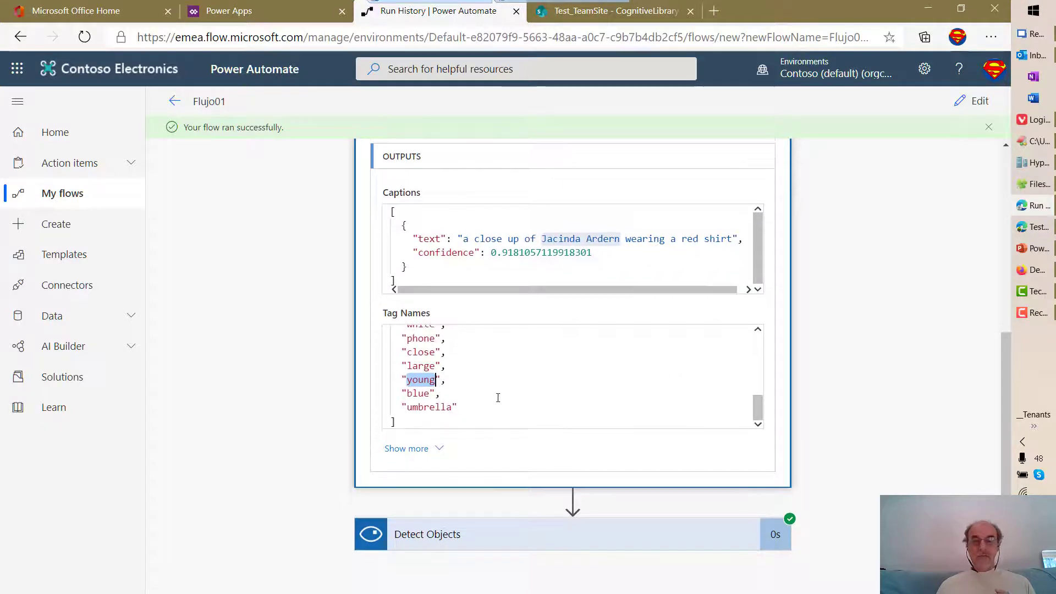
pyautogui.doubleClick(416, 410)
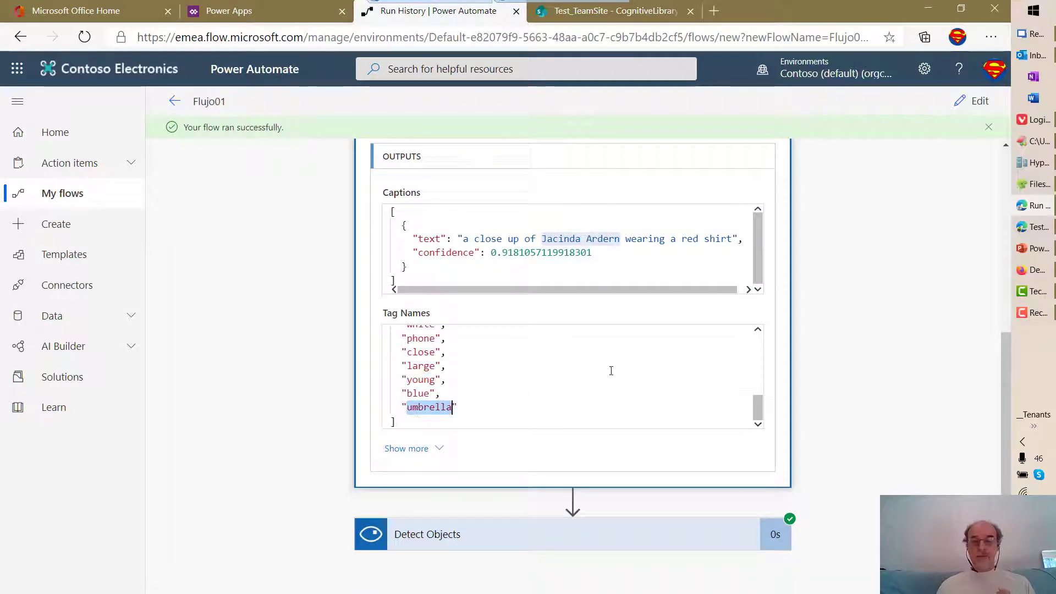
pyautogui.scroll(1, 818, 352)
pyautogui.scroll(3, 817, 351)
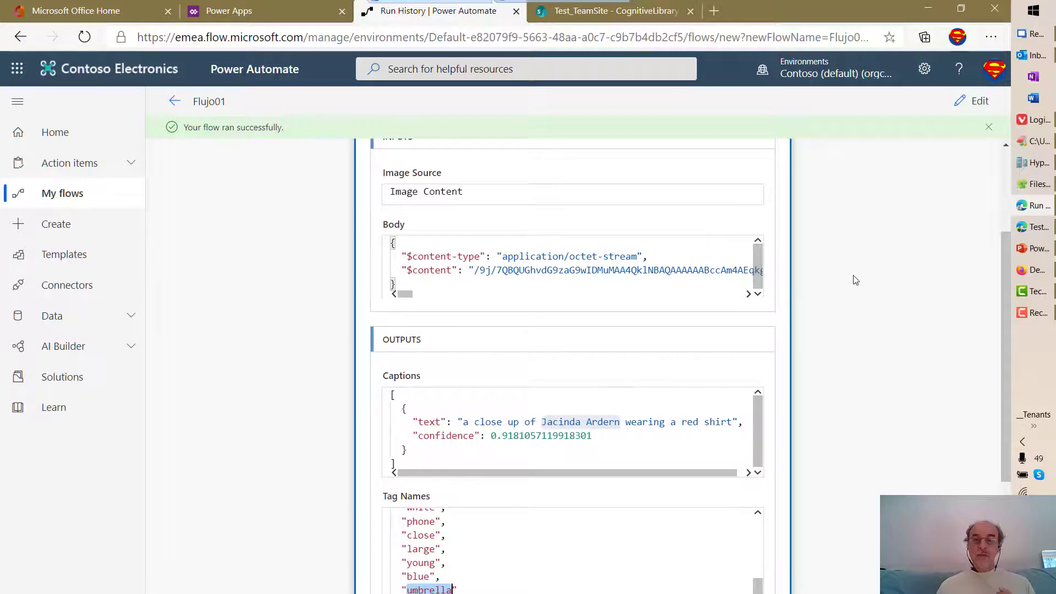
pyautogui.scroll(2, 853, 278)
pyautogui.click(630, 182)
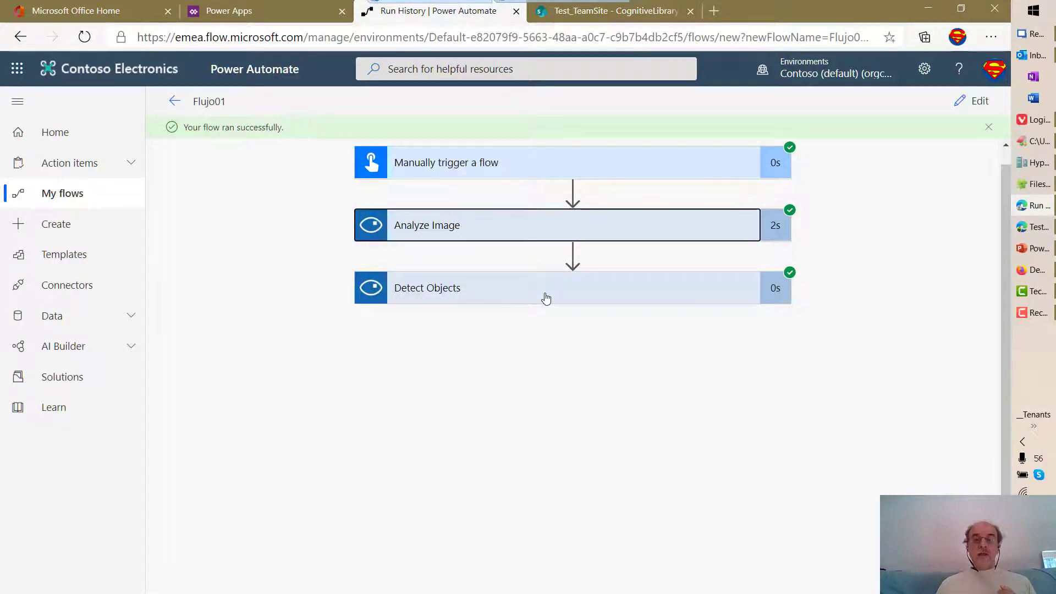
# Open the Detect Objects run details and examine the detected object's rectangle coordinates, object type and confidence.
pyautogui.click(546, 297)
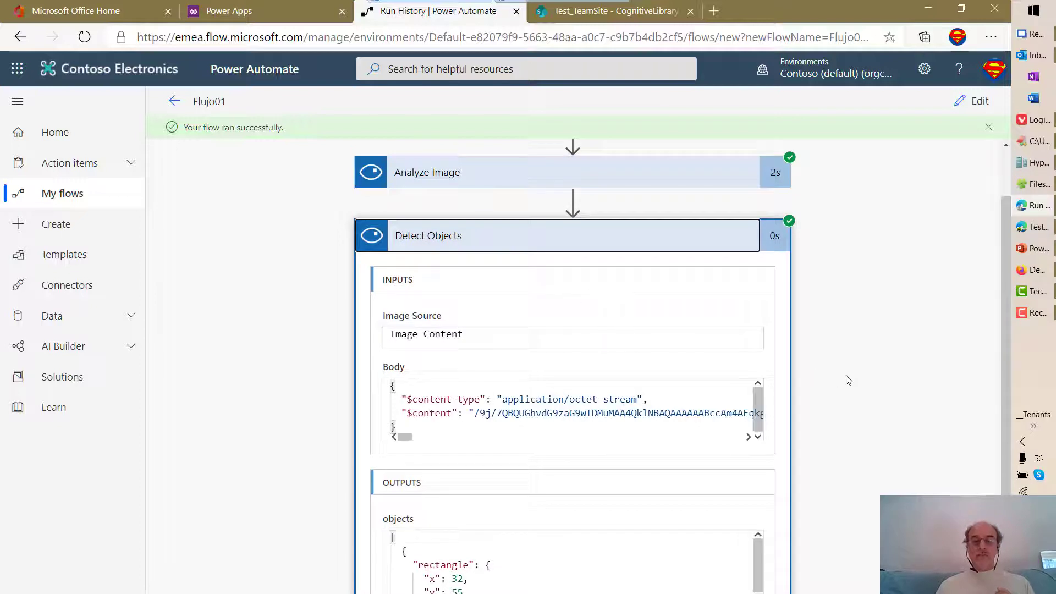
pyautogui.scroll(-2, 847, 377)
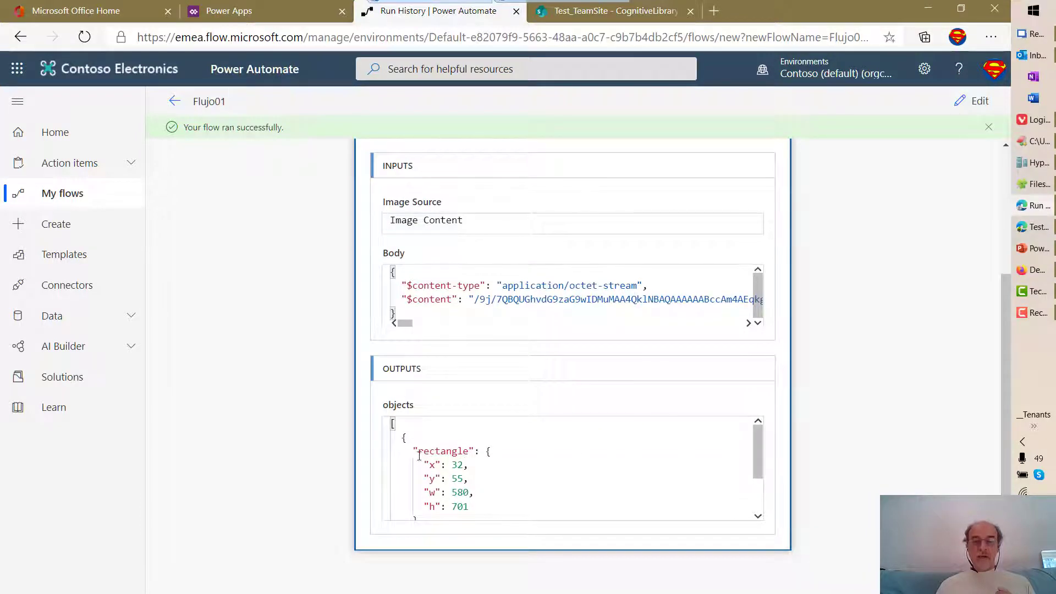
pyautogui.moveTo(417, 452); pyautogui.dragTo(470, 492)
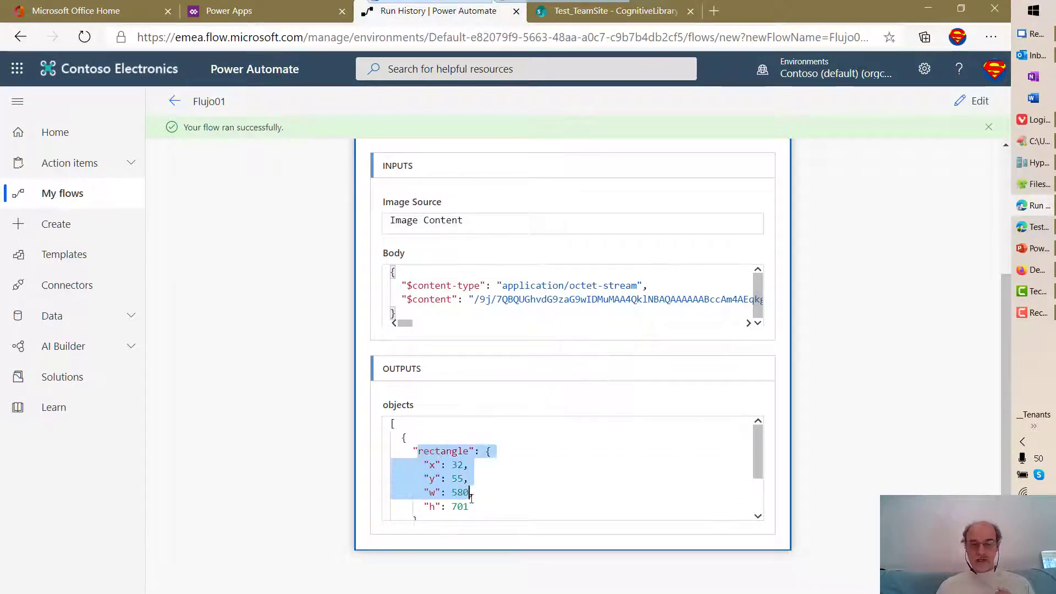
pyautogui.moveTo(756, 451)
pyautogui.mouseDown()
pyautogui.moveTo(759, 487)
pyautogui.moveTo(762, 472)
pyautogui.mouseUp()
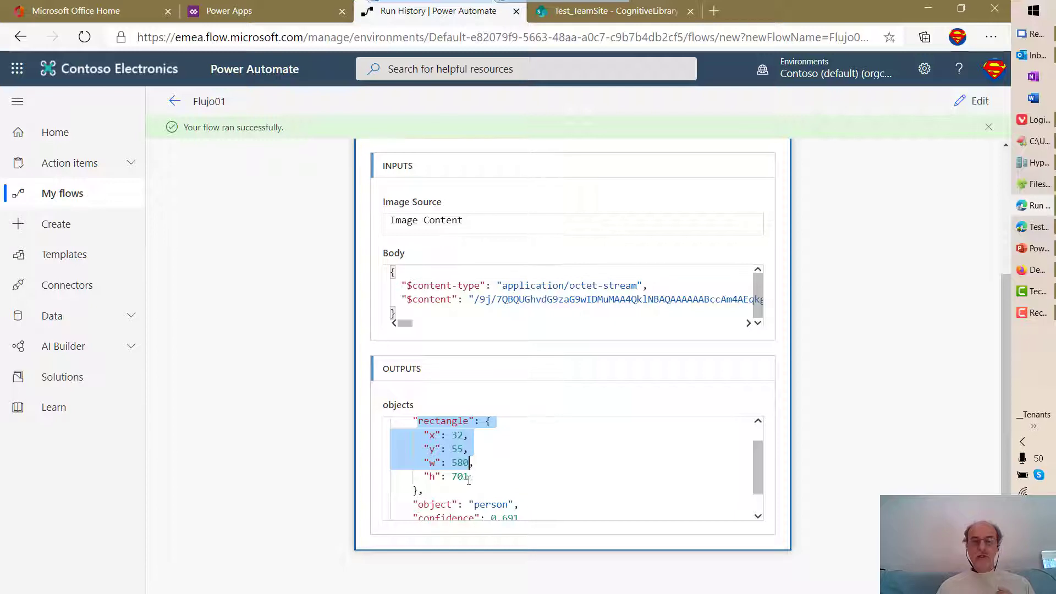
pyautogui.moveTo(469, 477); pyautogui.dragTo(435, 436)
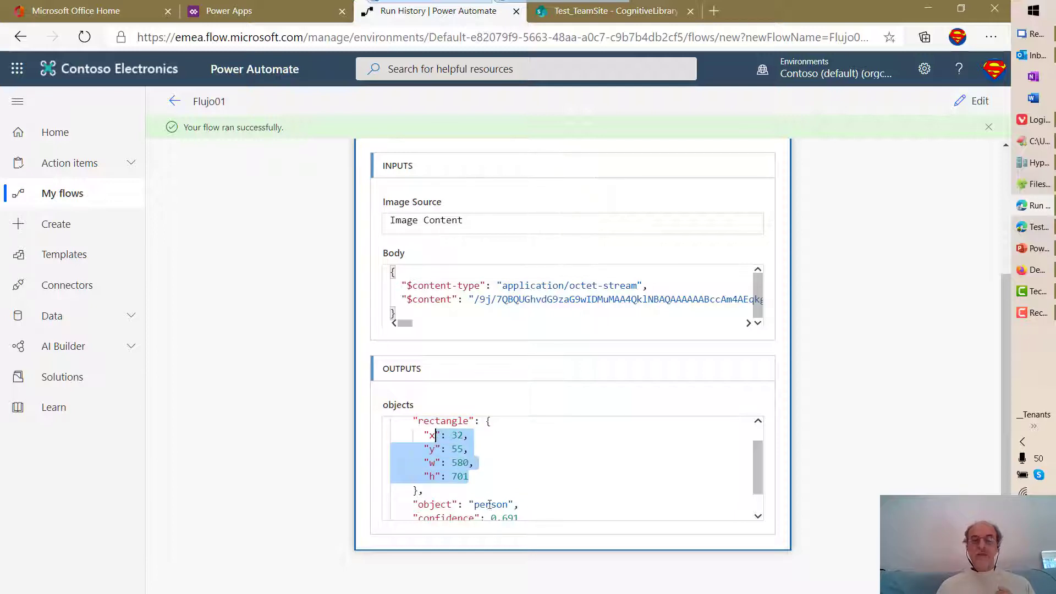
pyautogui.doubleClick(489, 505)
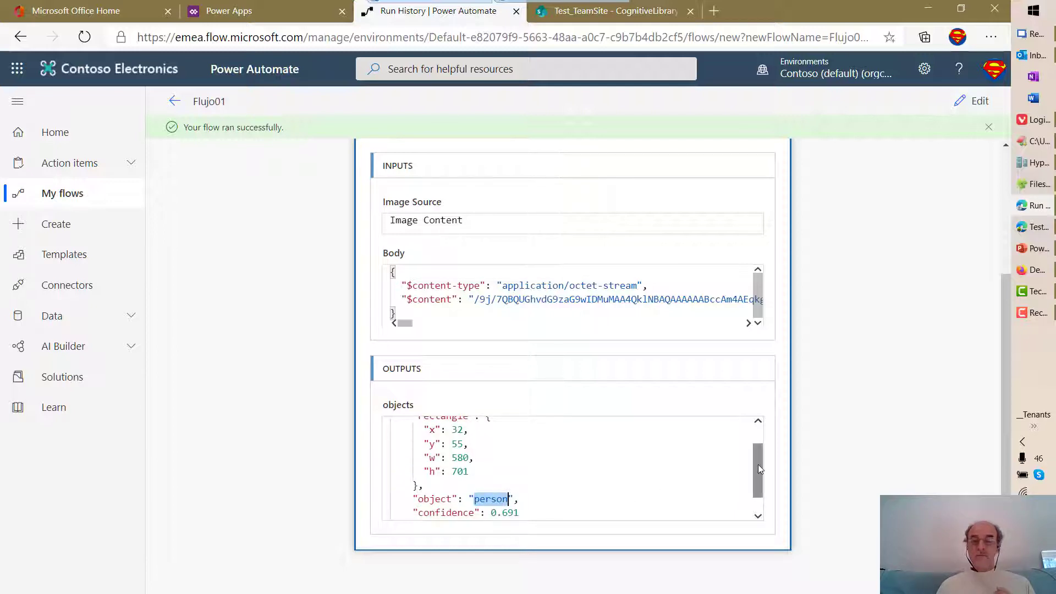
pyautogui.moveTo(758, 468); pyautogui.dragTo(761, 493)
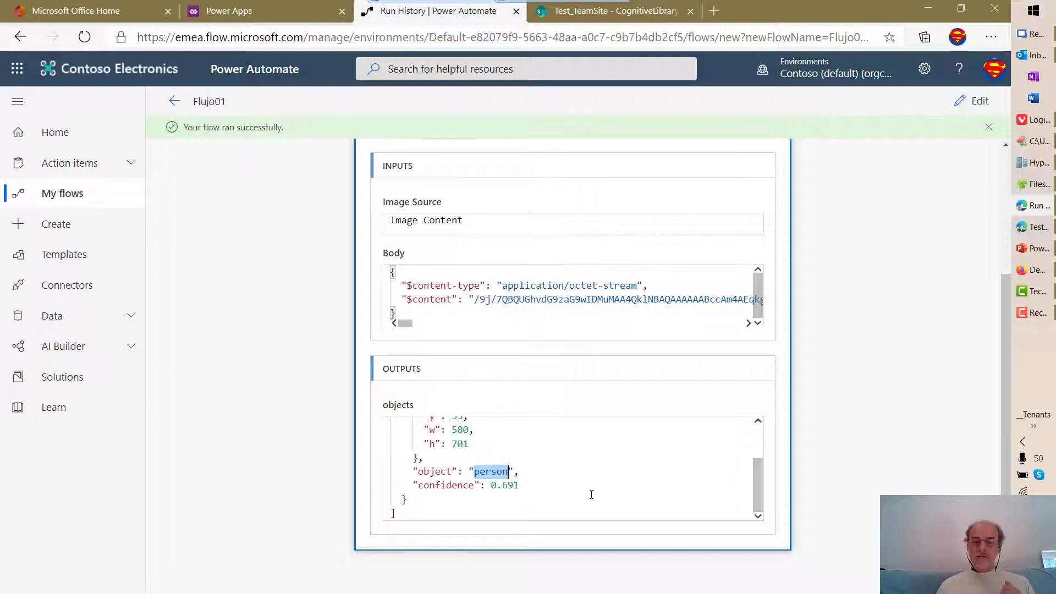
pyautogui.doubleClick(514, 485)
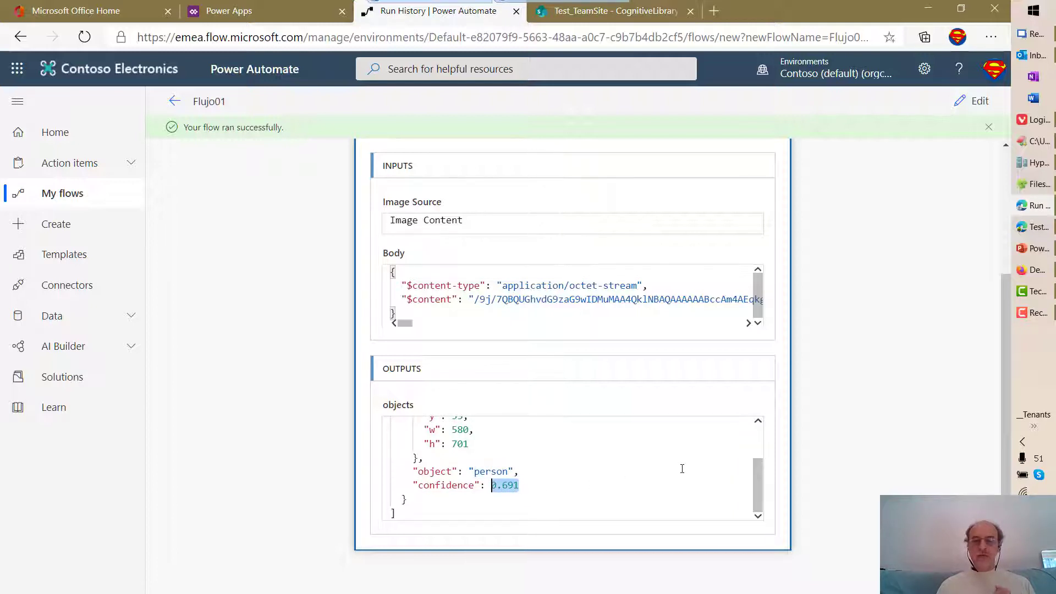
# Review the Detect Objects output's object type and confidence once more, then collapse the action's run details.
pyautogui.scroll(5, 682, 469)
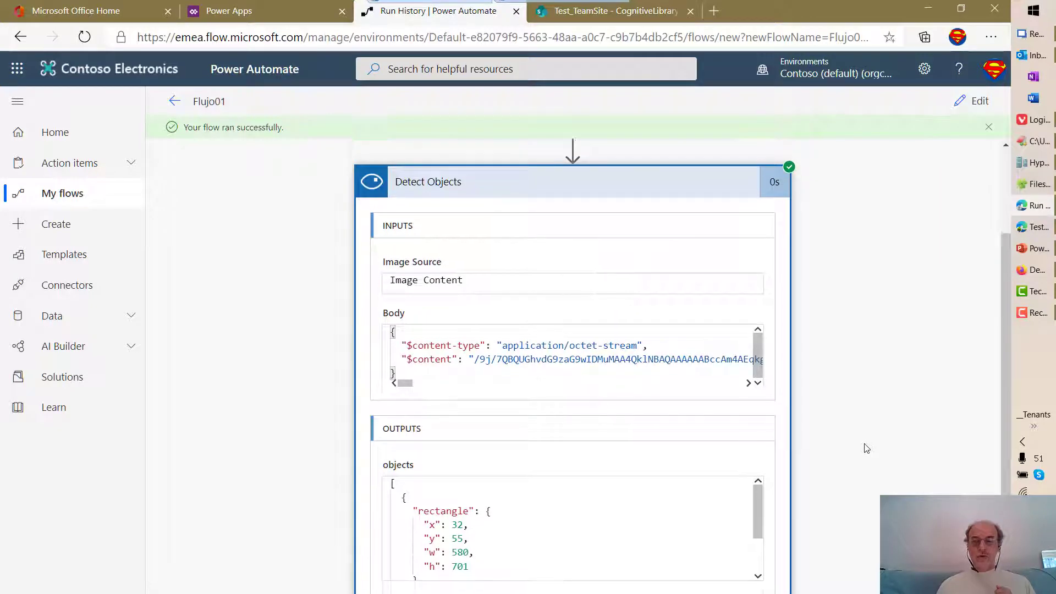
pyautogui.scroll(-1, 866, 448)
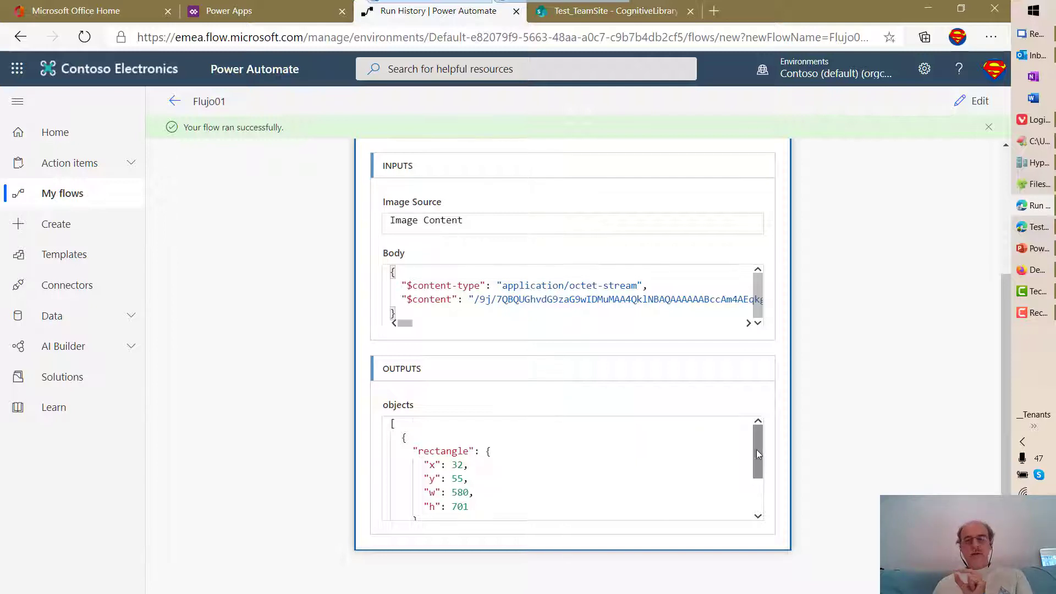
pyautogui.moveTo(756, 454); pyautogui.dragTo(756, 490)
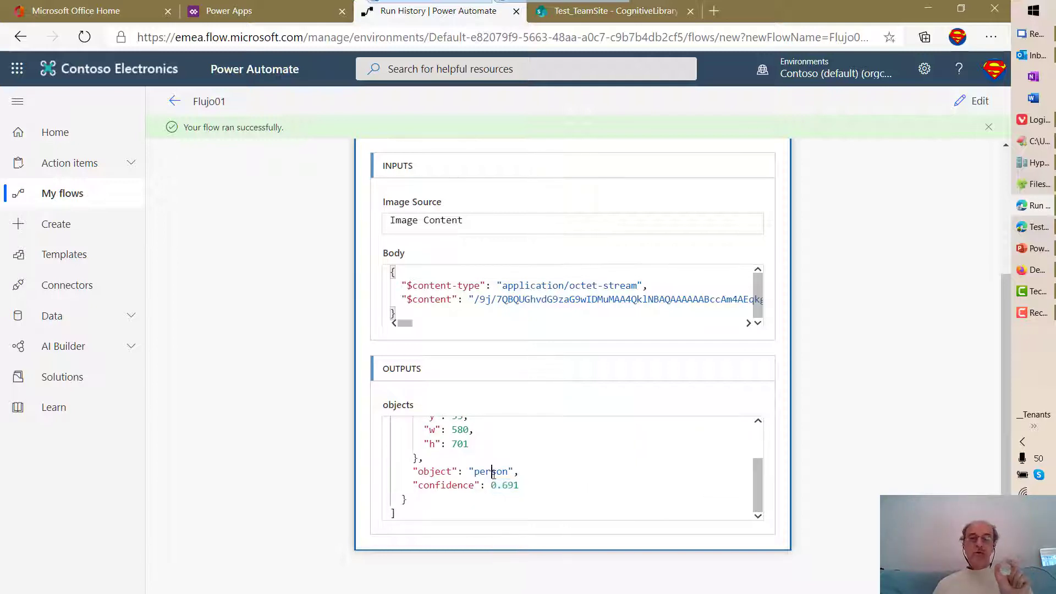
pyautogui.doubleClick(493, 474)
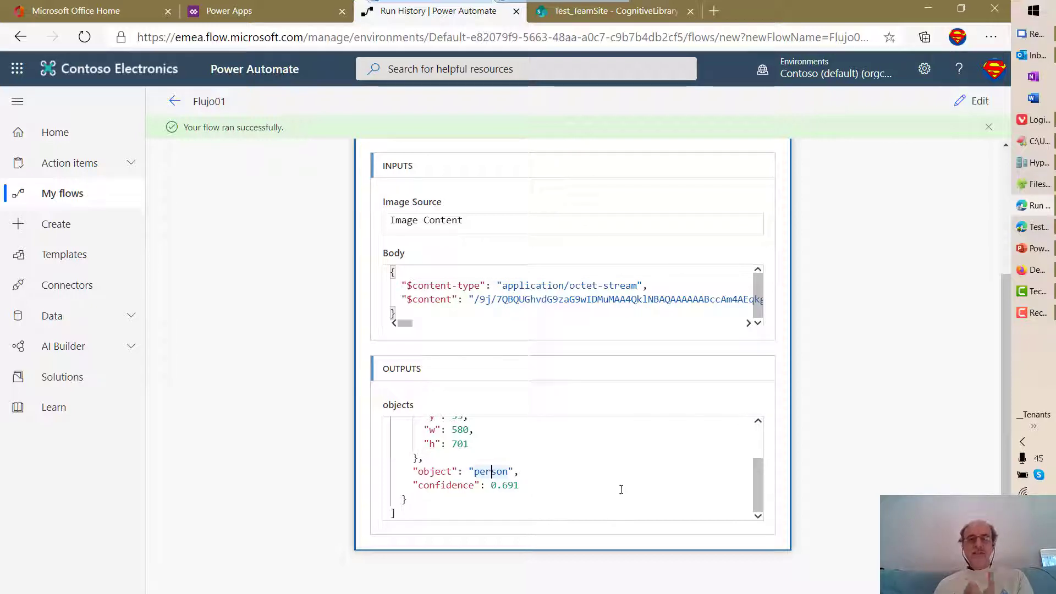
pyautogui.moveTo(524, 486); pyautogui.dragTo(497, 485)
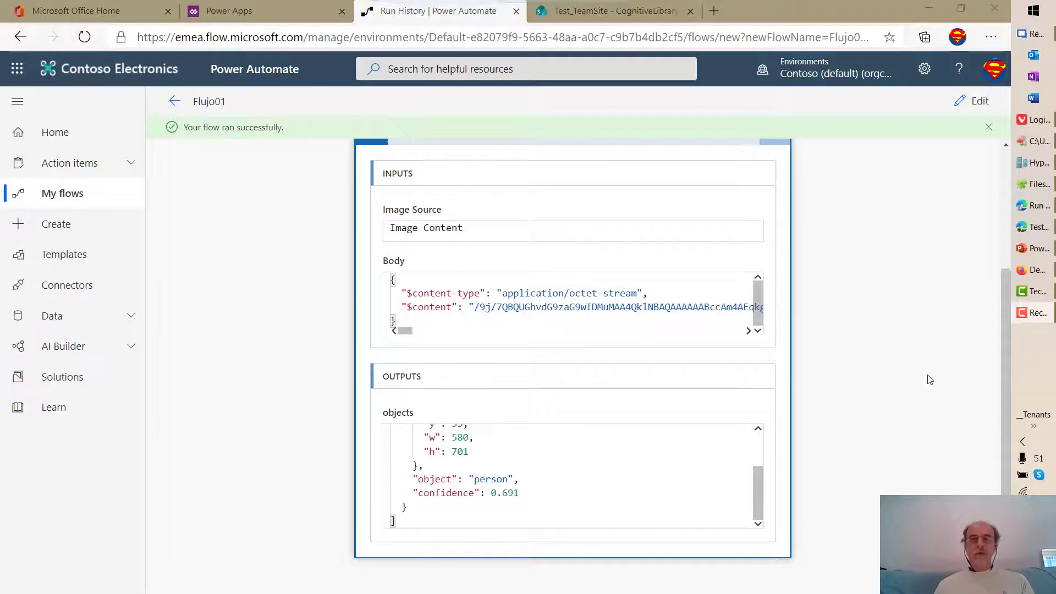
pyautogui.scroll(2, 926, 377)
pyautogui.scroll(1, 927, 377)
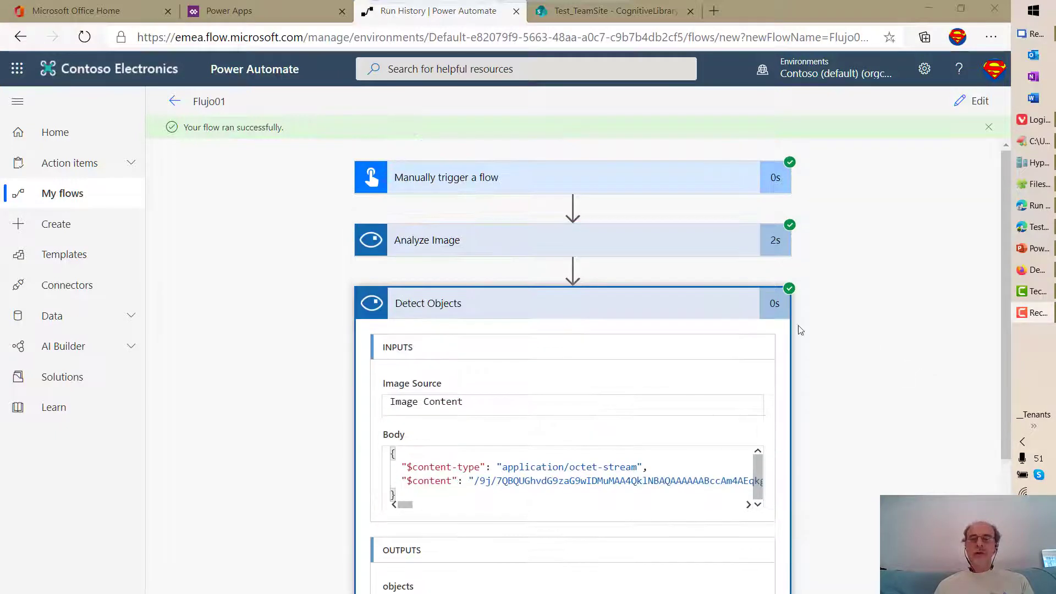
pyautogui.click(670, 305)
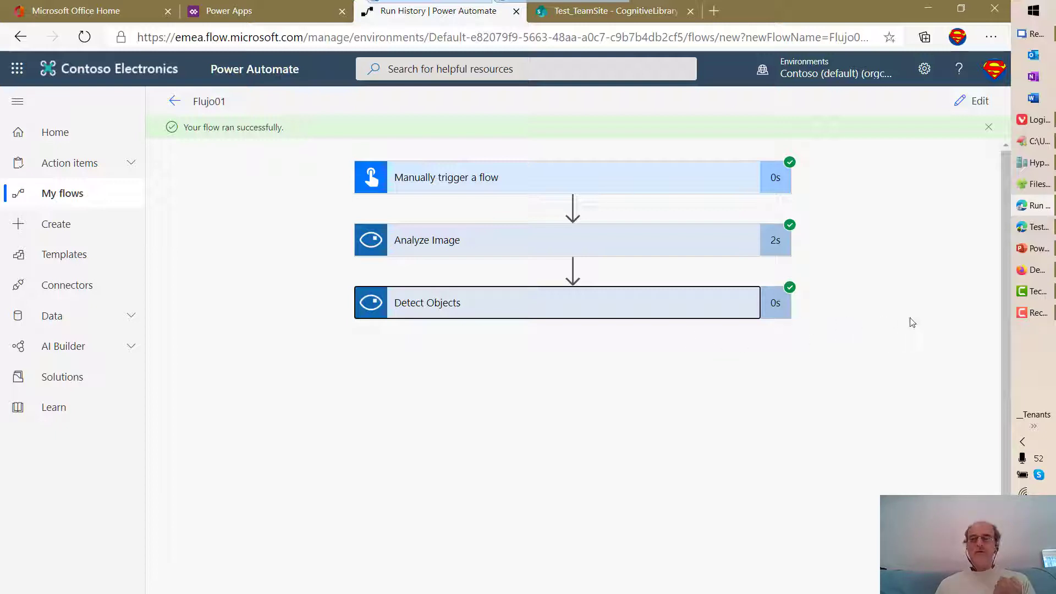
# Switch to Visual Studio in the remote desktop and look through the WHFunction_ImageAnalyze.cs code.
pyautogui.click(1034, 37)
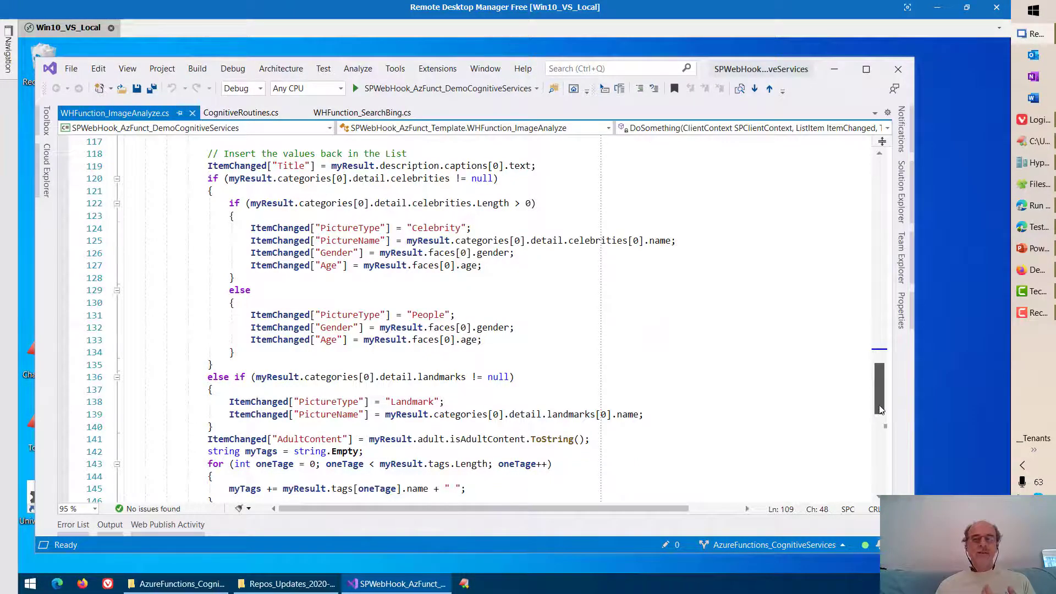
pyautogui.moveTo(877, 385); pyautogui.dragTo(877, 297)
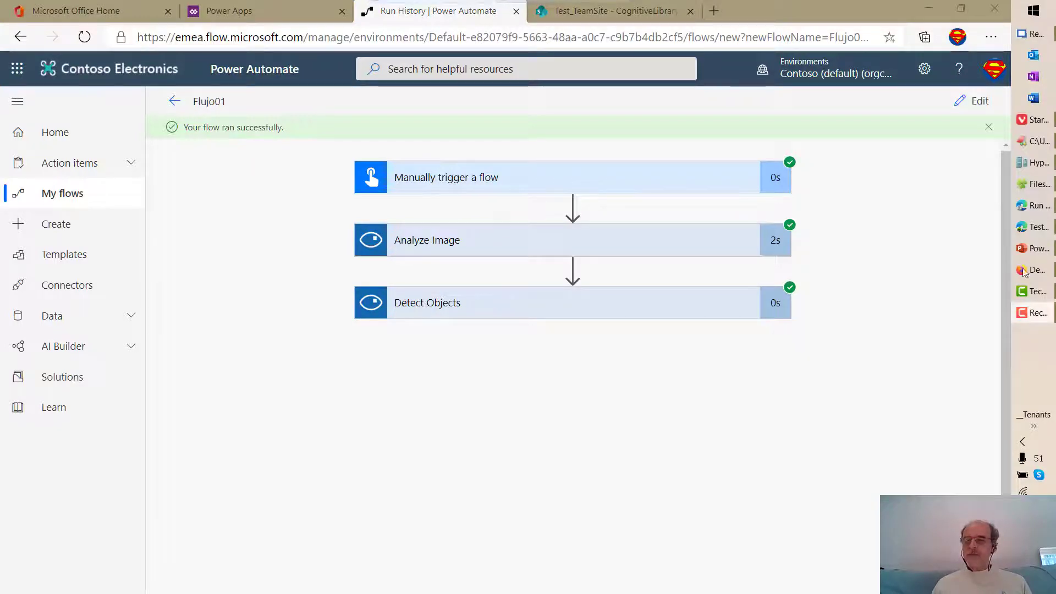
# Switch to PowerPoint, show slide 13 on Power Apps and the Cognitive Services, and return to the flow run in the browser.
pyautogui.click(1026, 248)
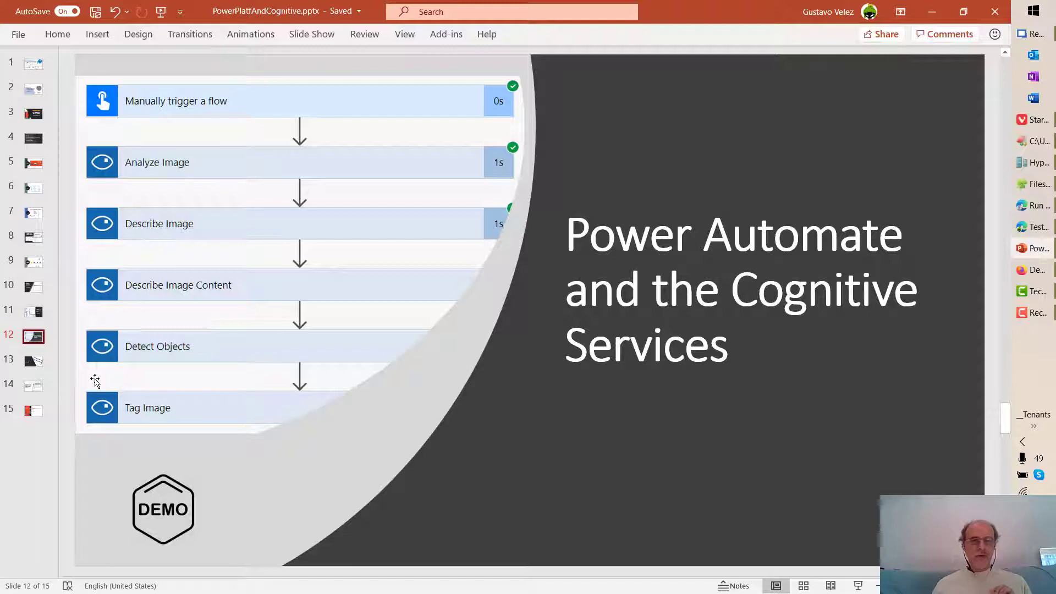
pyautogui.click(40, 362)
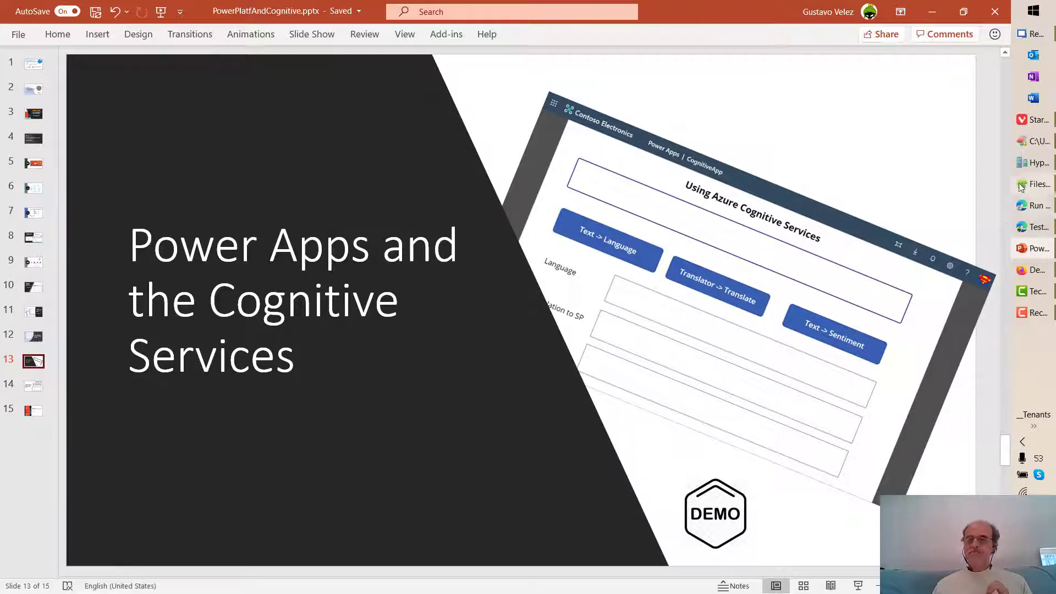
pyautogui.click(1035, 206)
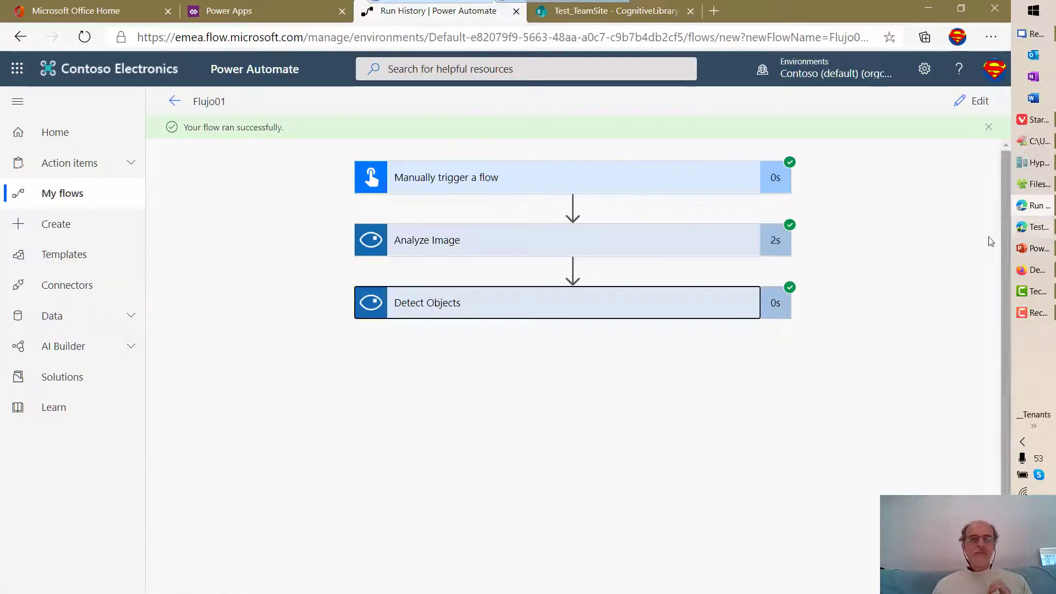
# Switch to Power Apps in the browser and launch CognitiveApp from the list of apps.
pyautogui.click(240, 14)
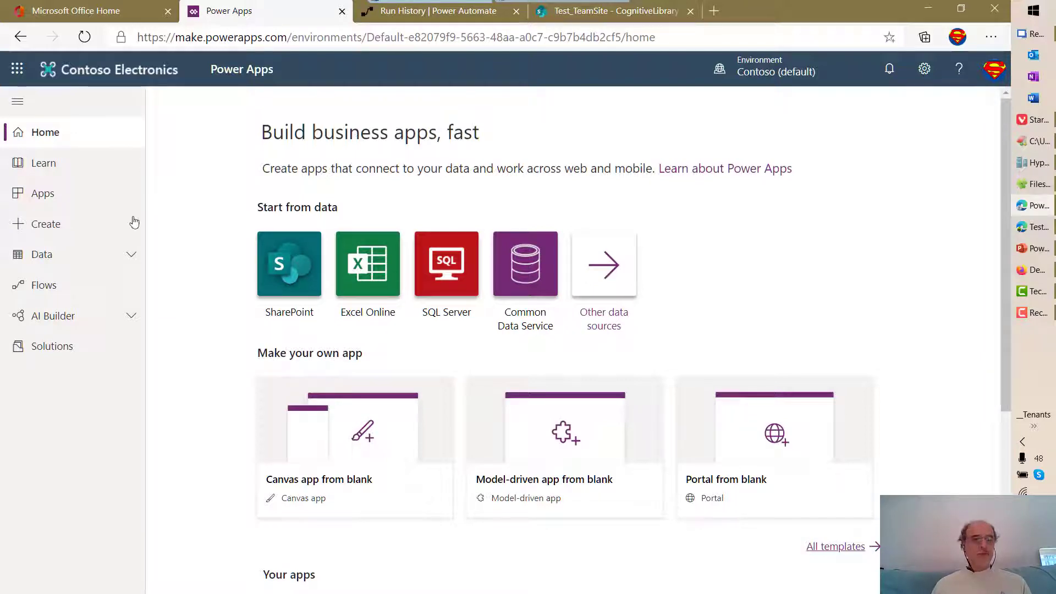
pyautogui.click(55, 203)
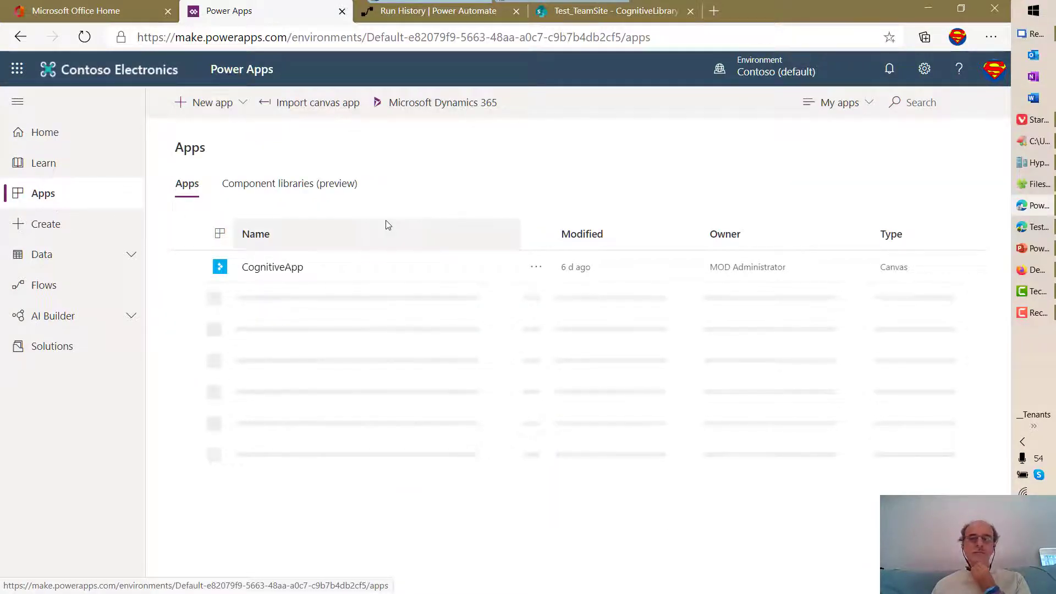
pyautogui.click(296, 268)
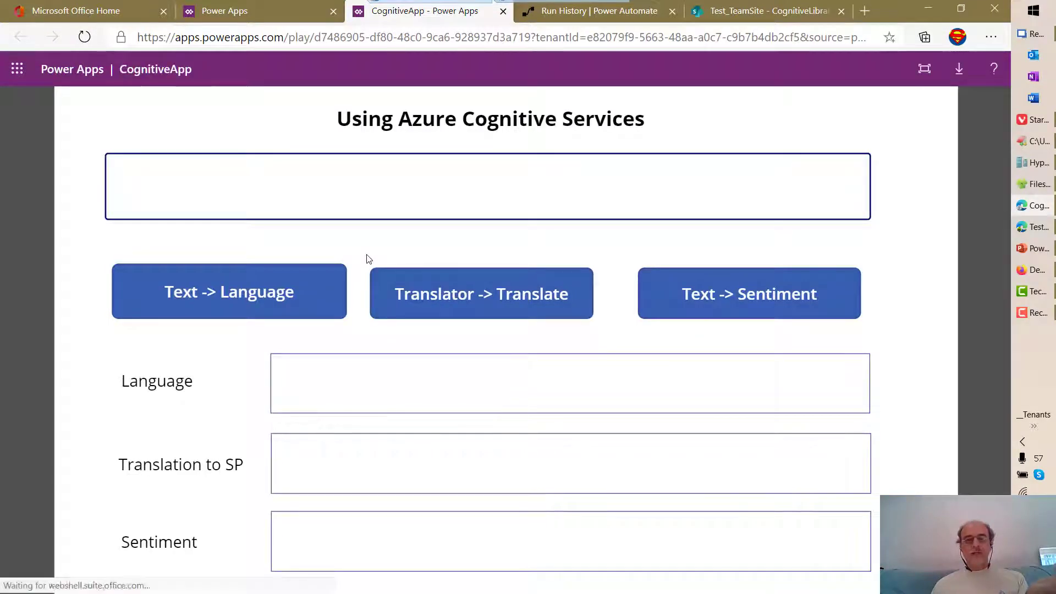
# Enter "This is a test in my computer" as the input text of CognitiveApp.
pyautogui.click(338, 194)
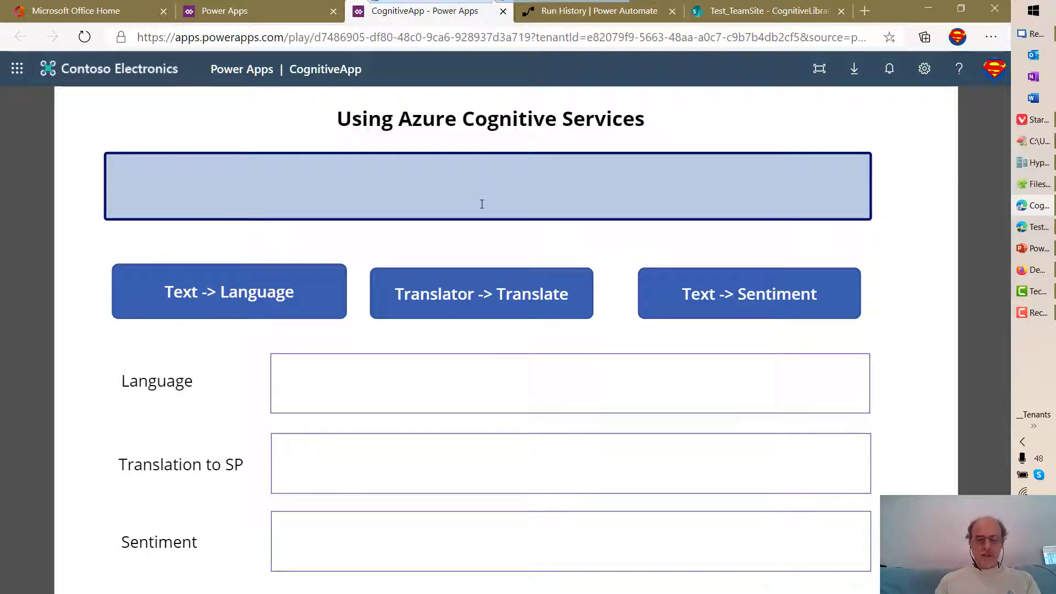
pyautogui.write('his')
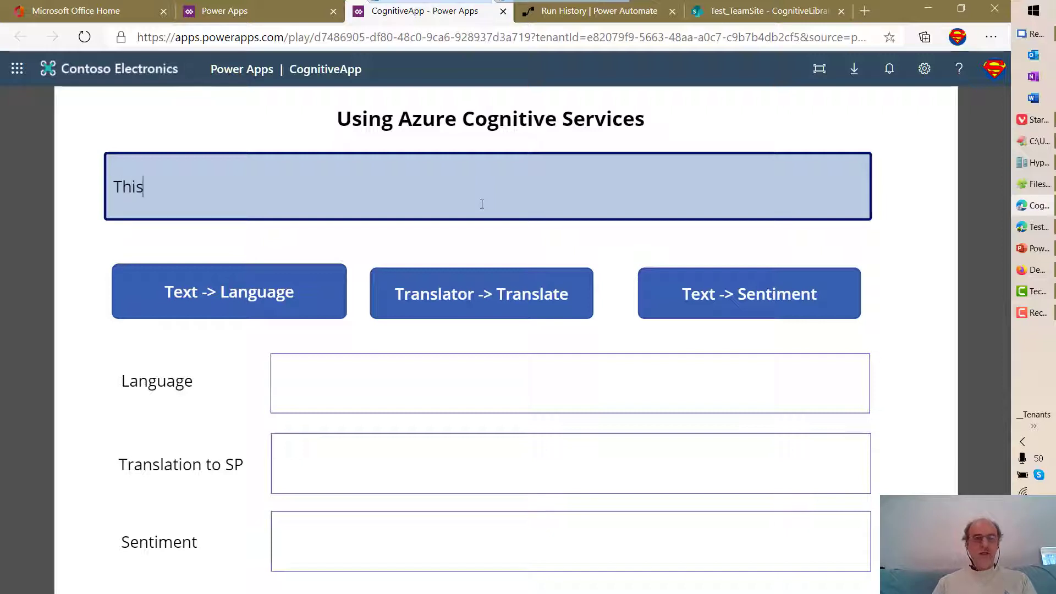
pyautogui.write(' is ')
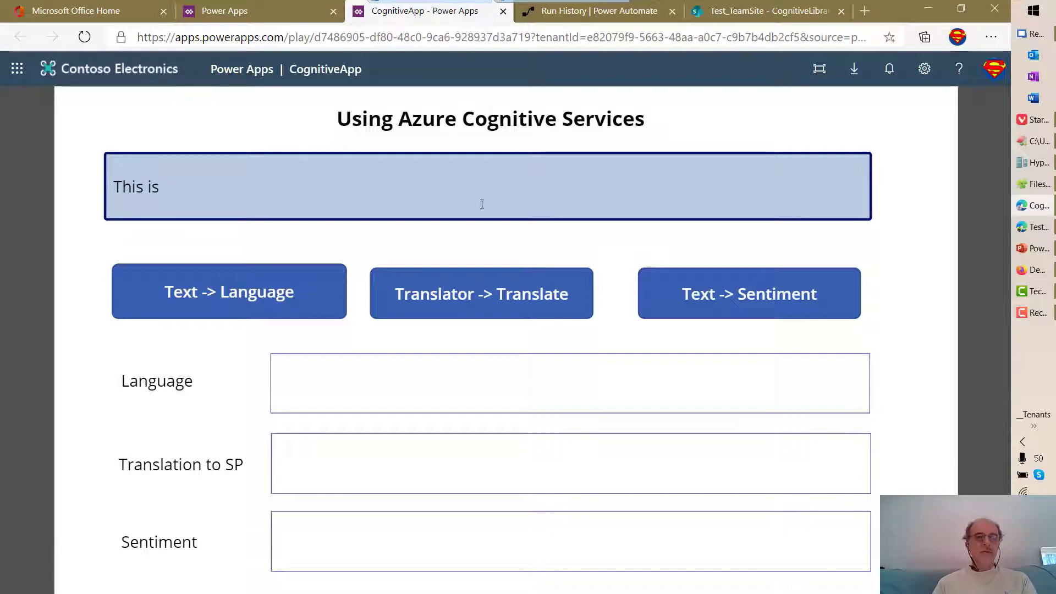
pyautogui.write('a test in m')
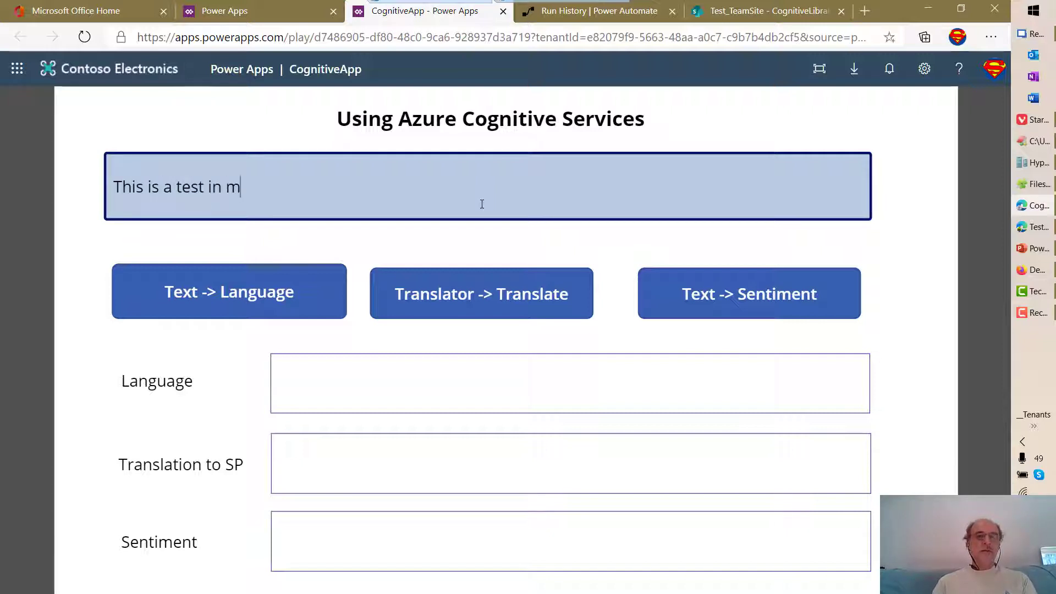
pyautogui.write('y computer')
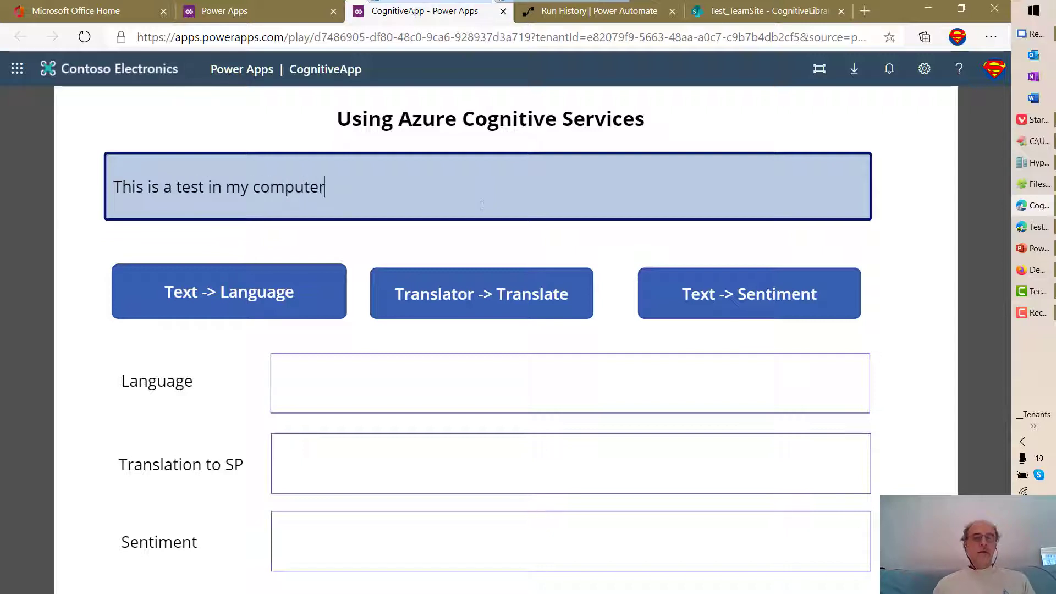
# Run language detection, translation to Spanish and sentiment analysis on the English sentence.
pyautogui.click(328, 286)
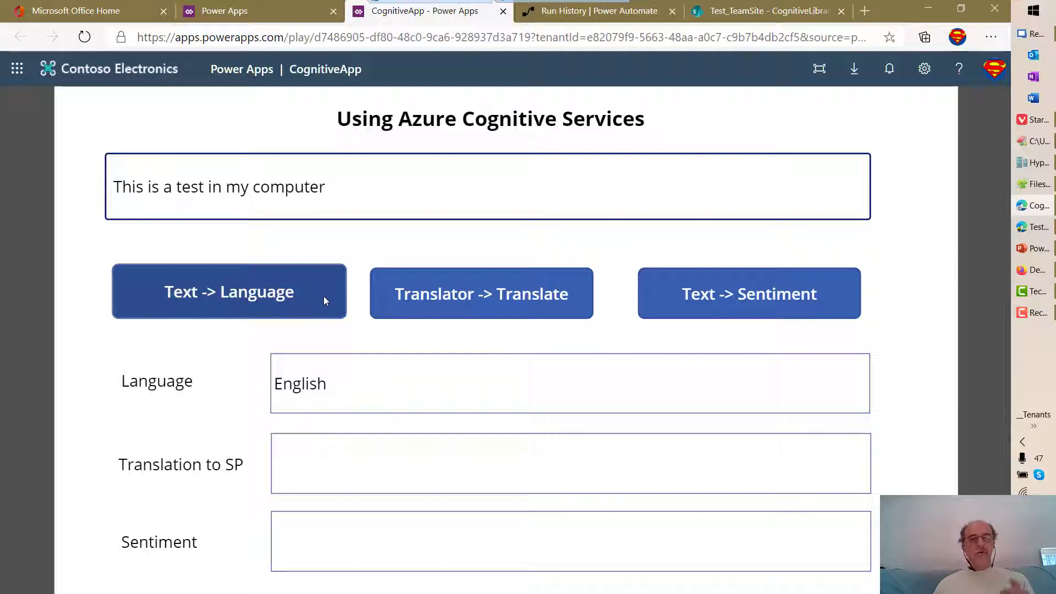
pyautogui.moveTo(337, 389); pyautogui.dragTo(260, 392)
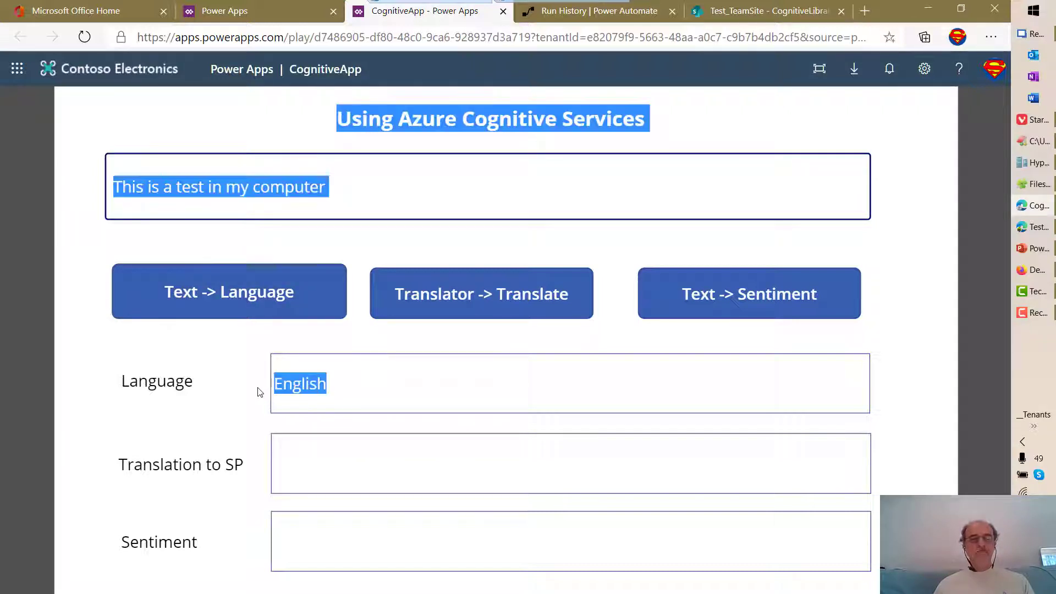
pyautogui.click(365, 208)
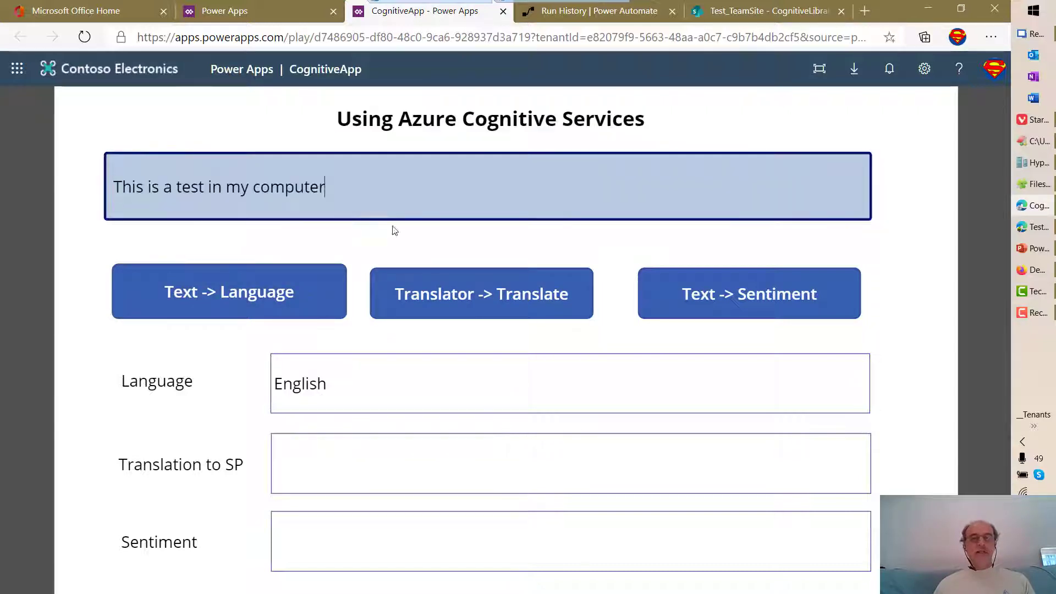
pyautogui.click(463, 298)
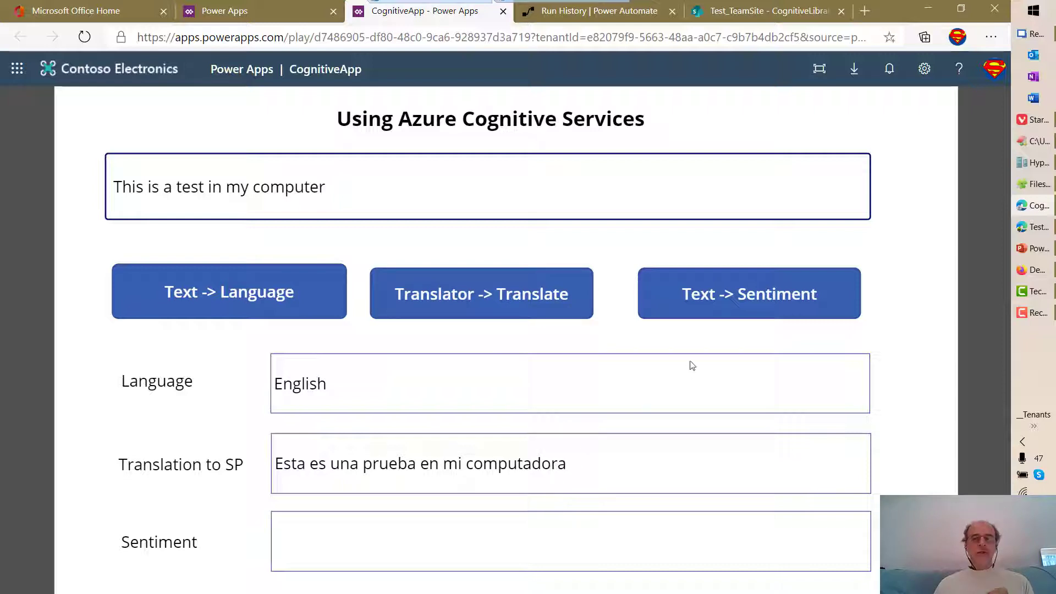
pyautogui.click(676, 316)
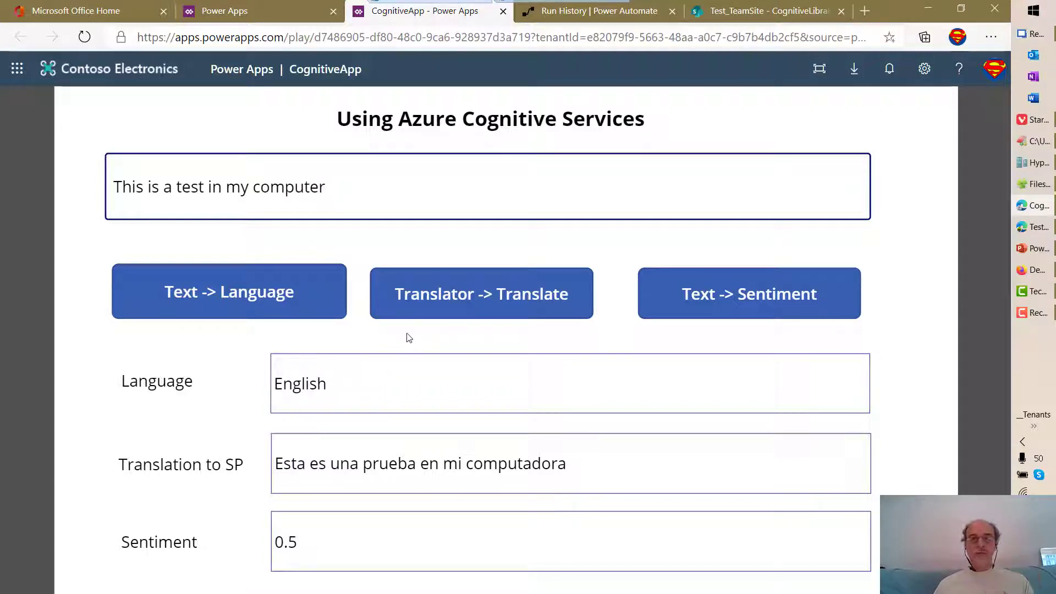
# Replace the app's input text with the French sentence "je ne sais pas".
pyautogui.click(322, 190)
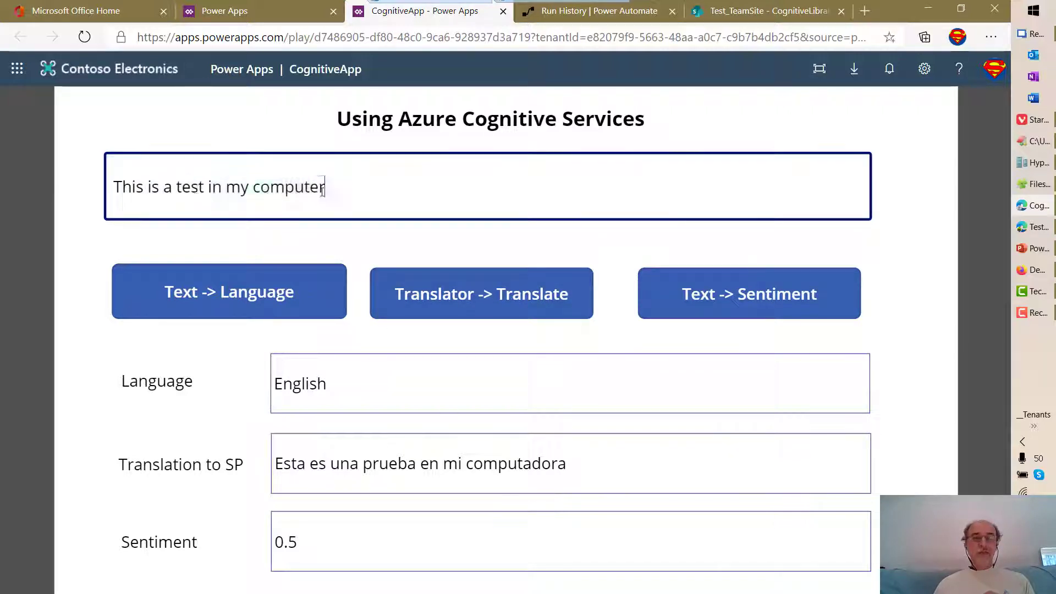
pyautogui.moveTo(322, 190); pyautogui.dragTo(118, 193)
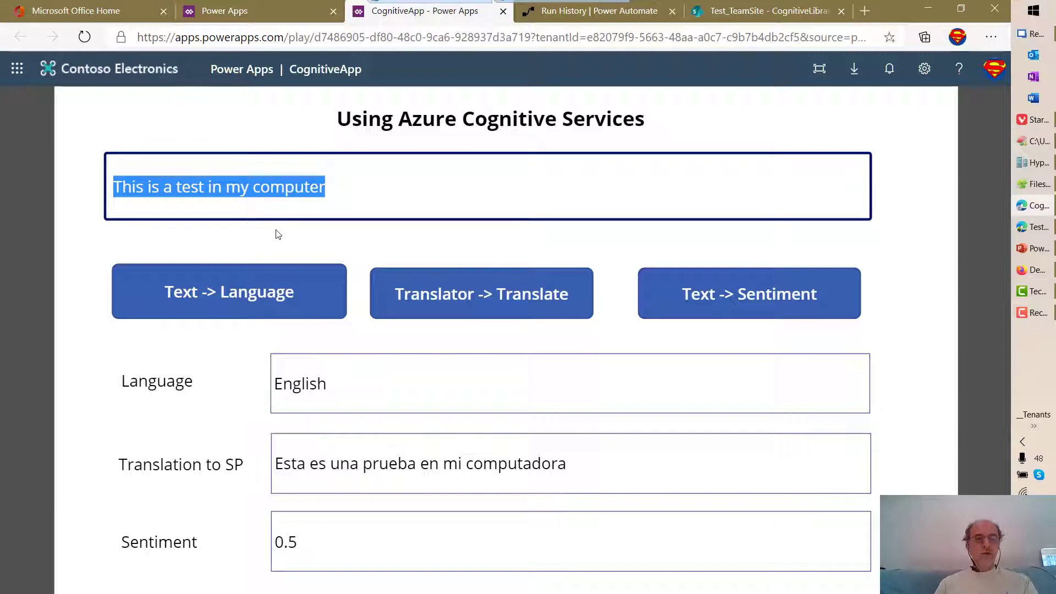
pyautogui.write('je')
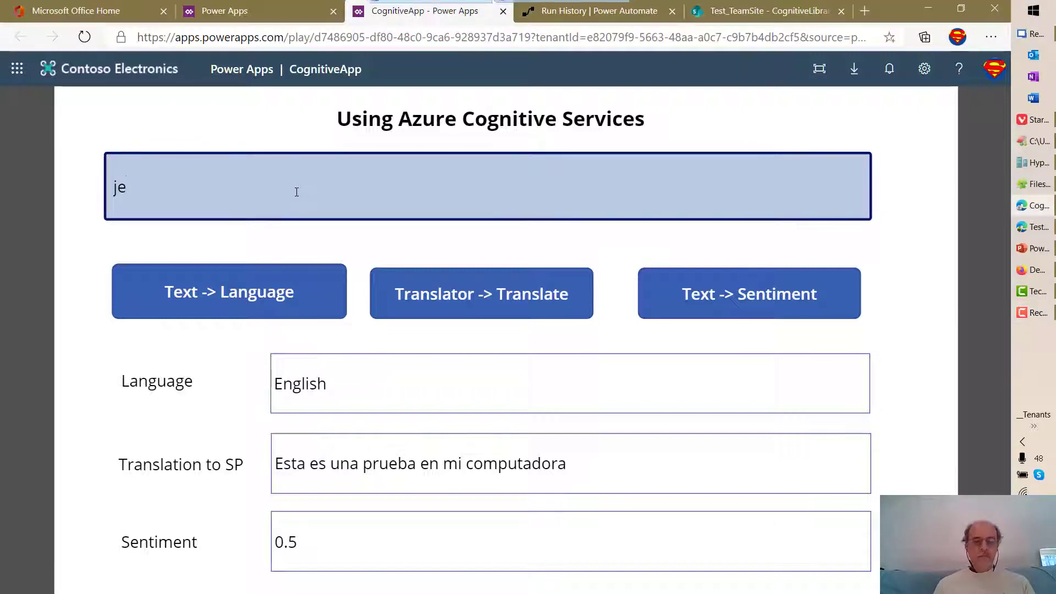
pyautogui.write(' ne ')
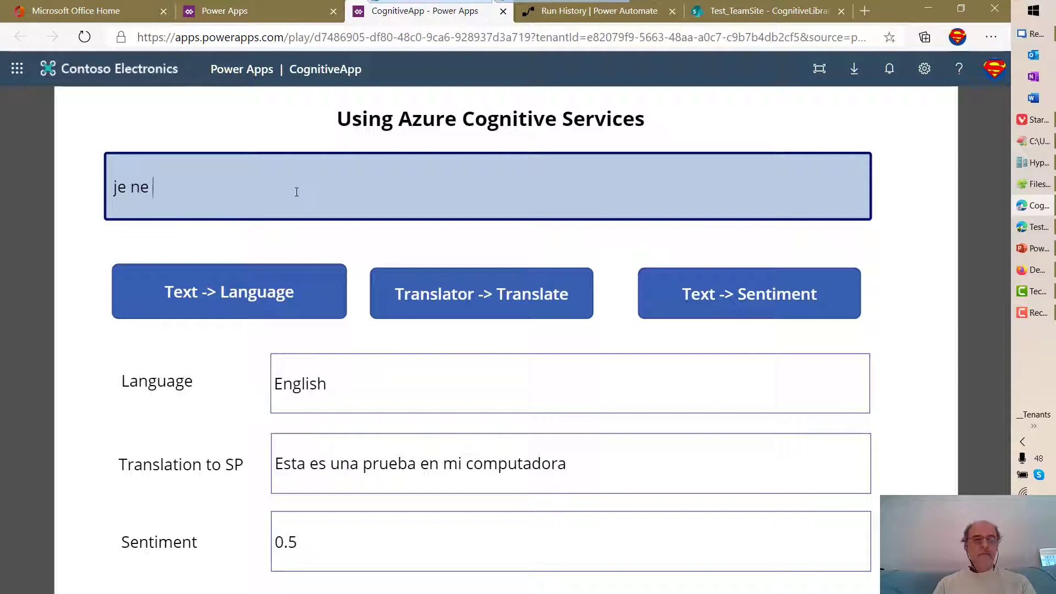
pyautogui.write('sais pas')
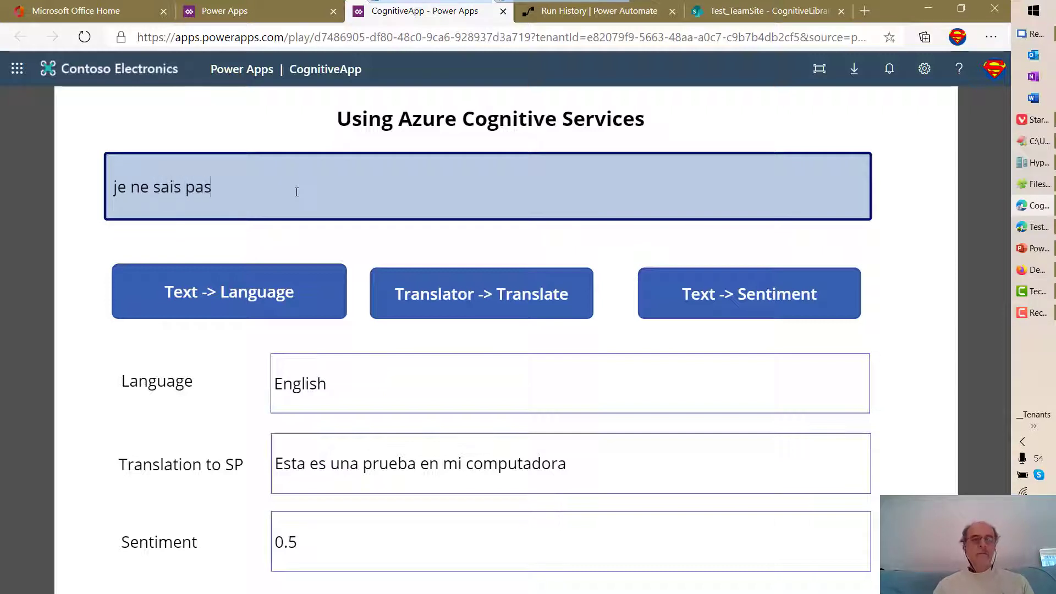
# Run language detection, translation and sentiment analysis on the French sentence.
pyautogui.click(246, 290)
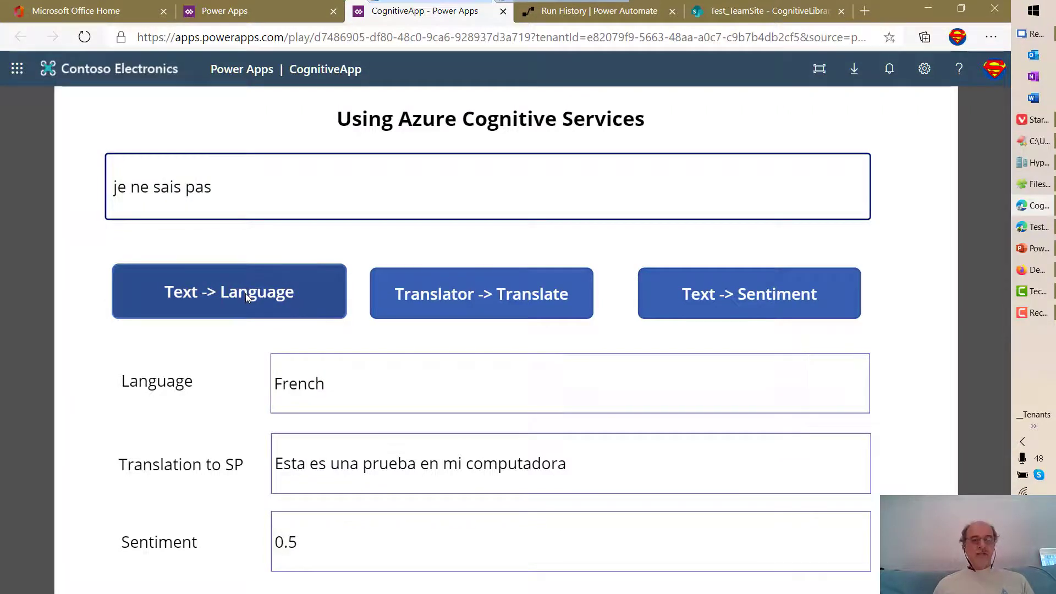
pyautogui.click(554, 295)
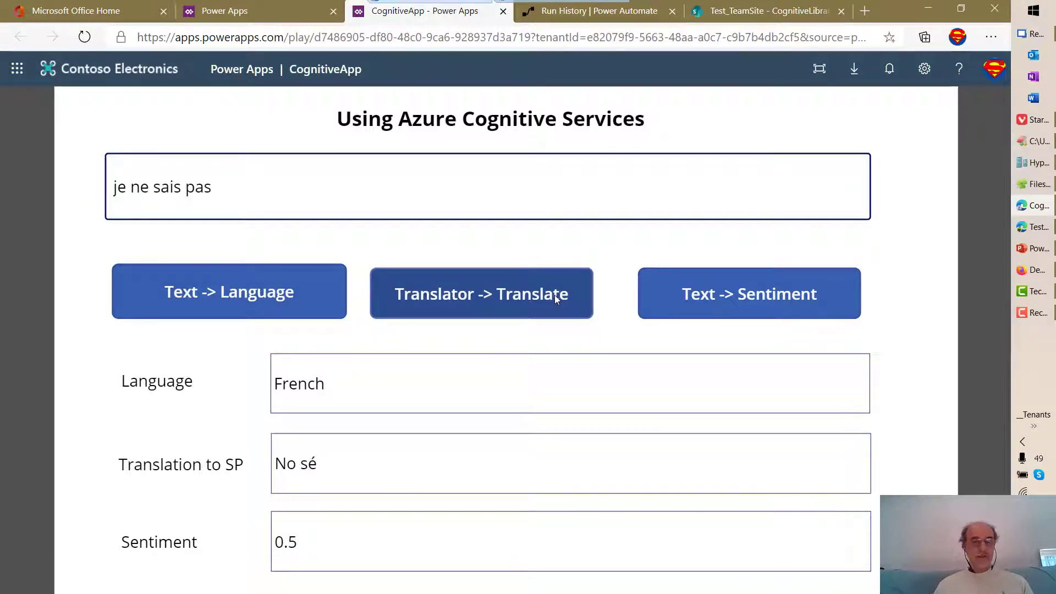
pyautogui.click(748, 299)
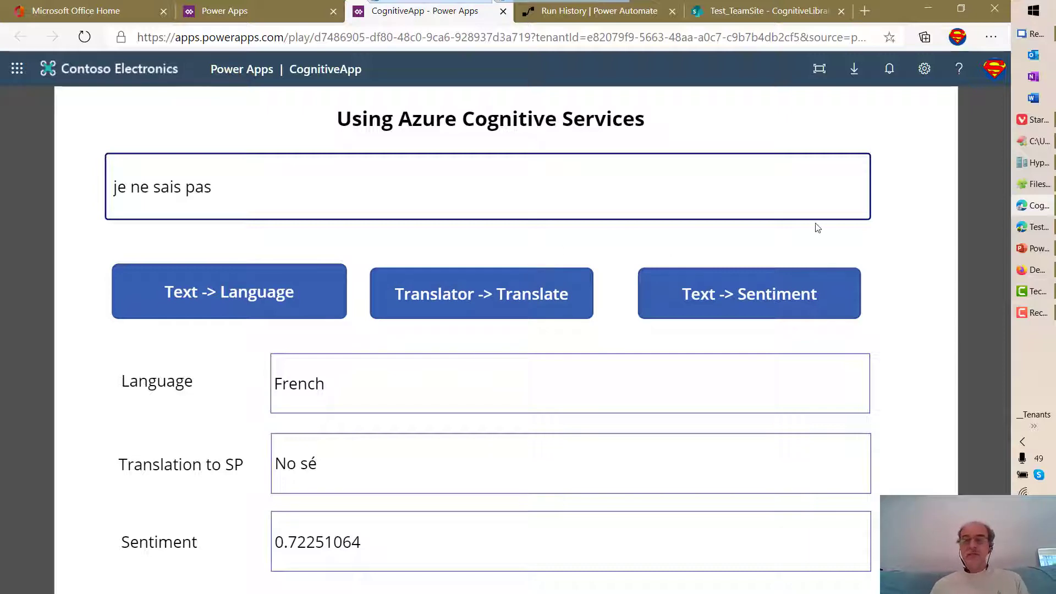
# Switch to the Vivaldi browser, search the web for "proverbs chiness" and open the ltl-shanghai.com Top Chinese Proverbs result.
pyautogui.click(1041, 123)
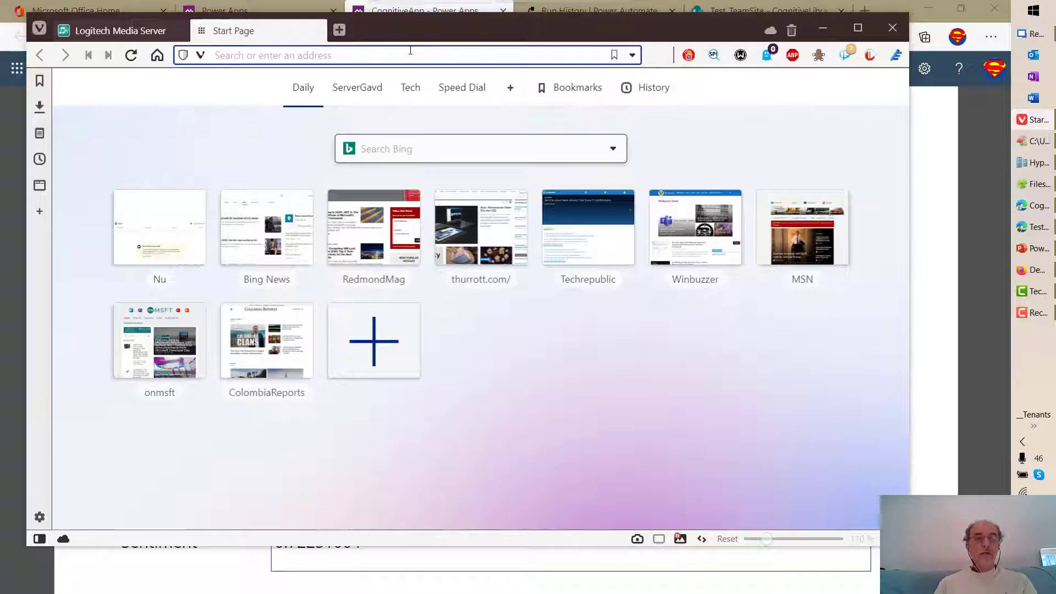
pyautogui.write('pr')
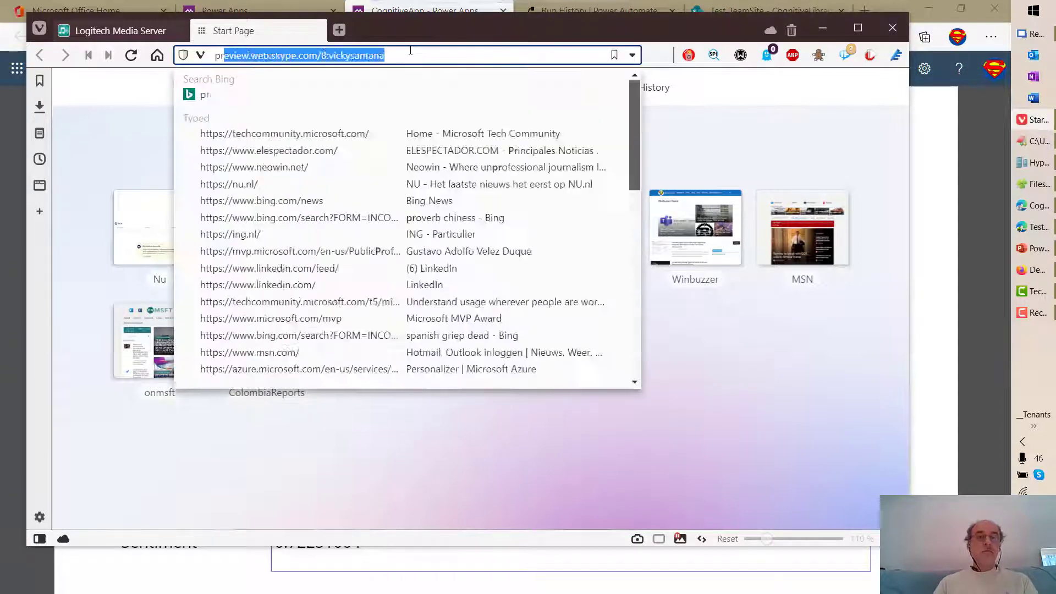
pyautogui.write('overbs chine')
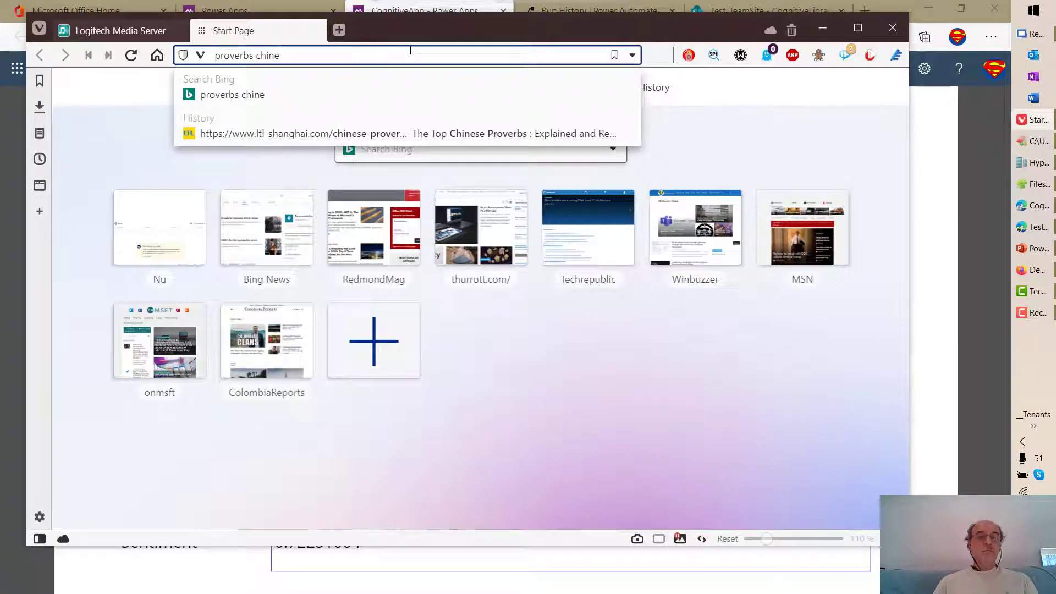
pyautogui.press('Return')
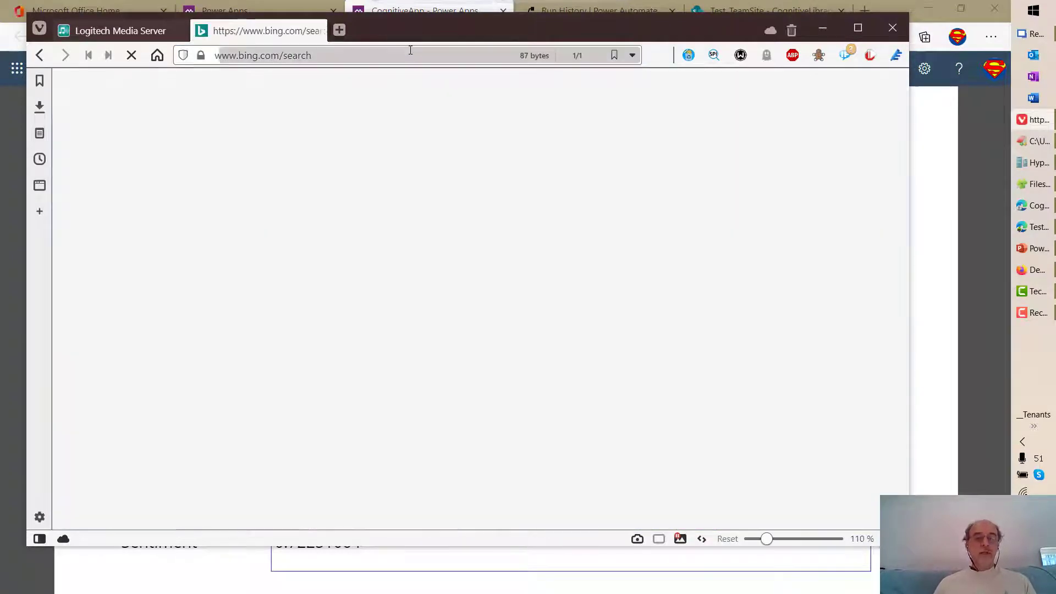
pyautogui.scroll(-10, 697, 343)
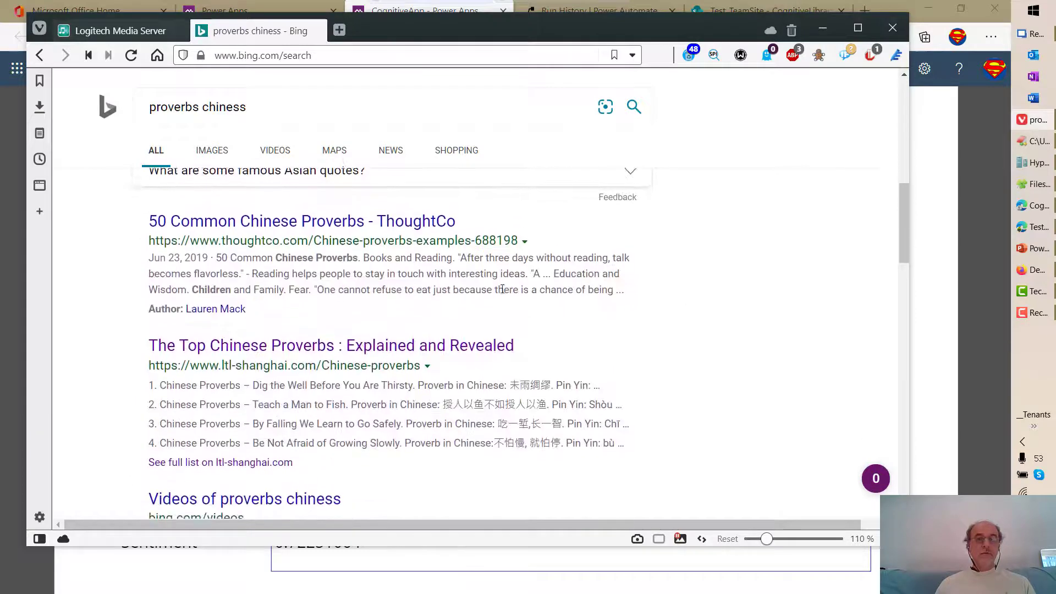
pyautogui.click(372, 344)
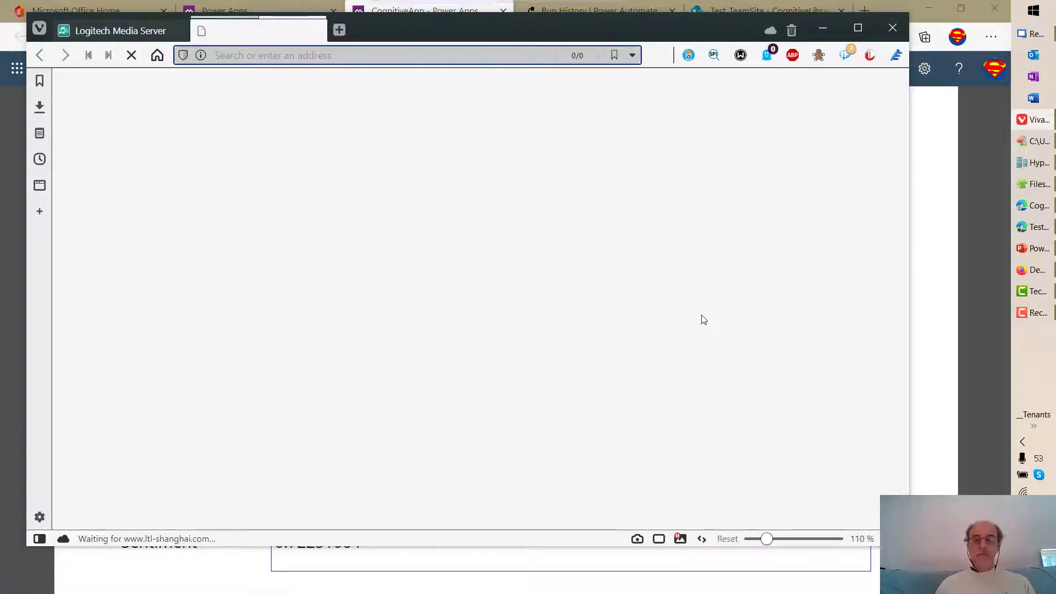
# Find proverb 4, "Be Not Afraid of Growing Slowly", on the Chinese proverbs page and copy its Chinese text "不怕慢, 就怕停".
pyautogui.scroll(-15, 698, 319)
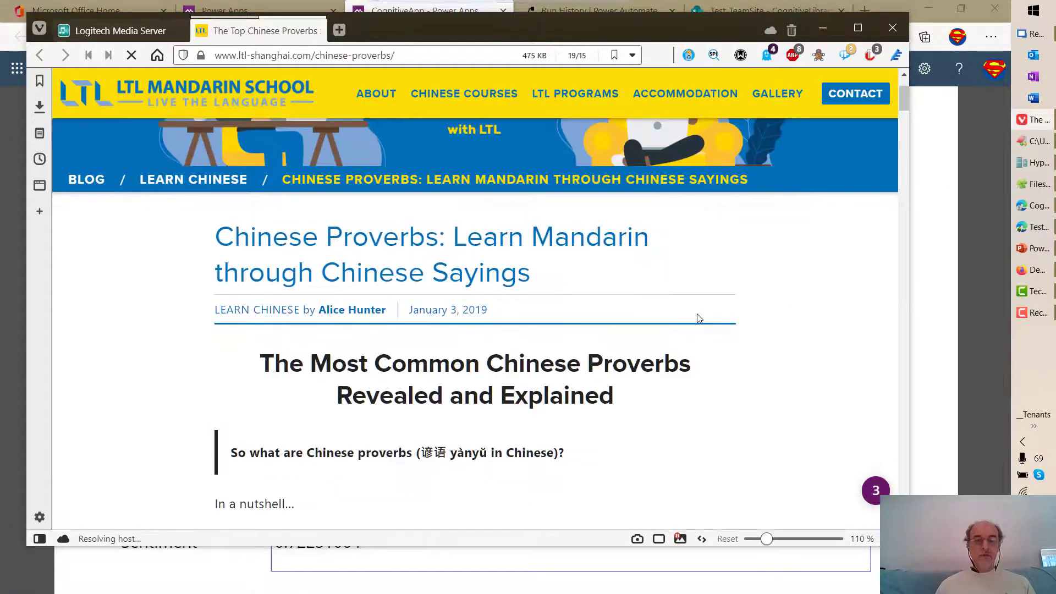
pyautogui.scroll(-10, 695, 314)
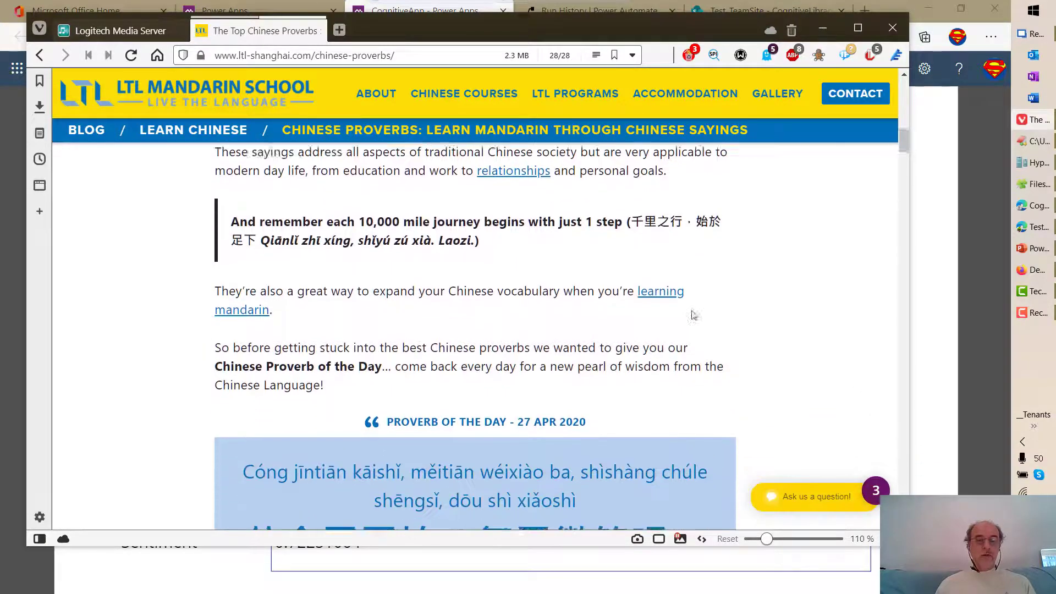
pyautogui.scroll(-8, 691, 317)
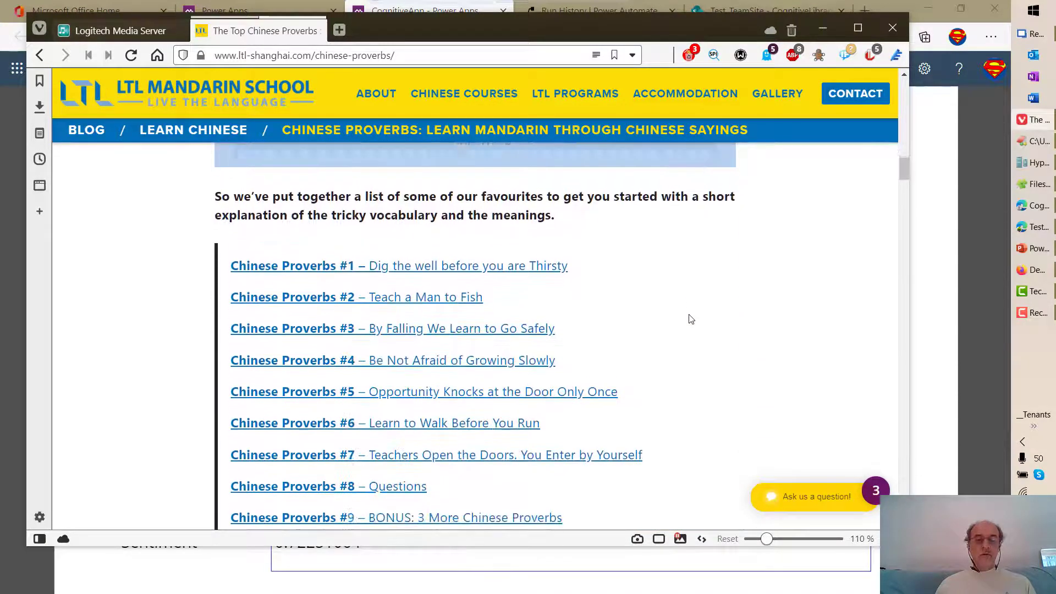
pyautogui.scroll(-10, 689, 314)
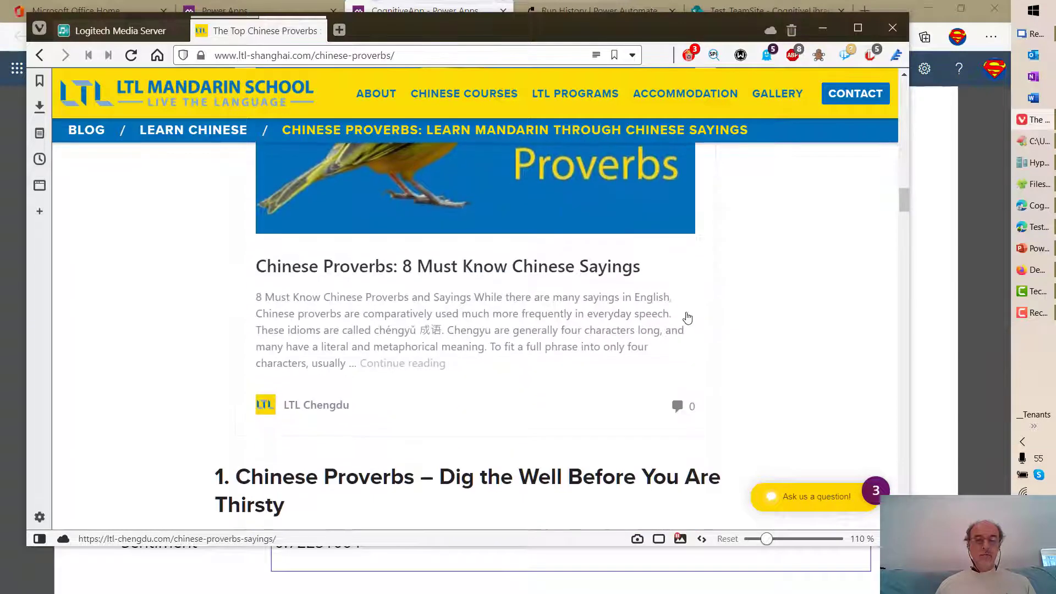
pyautogui.scroll(-8, 684, 315)
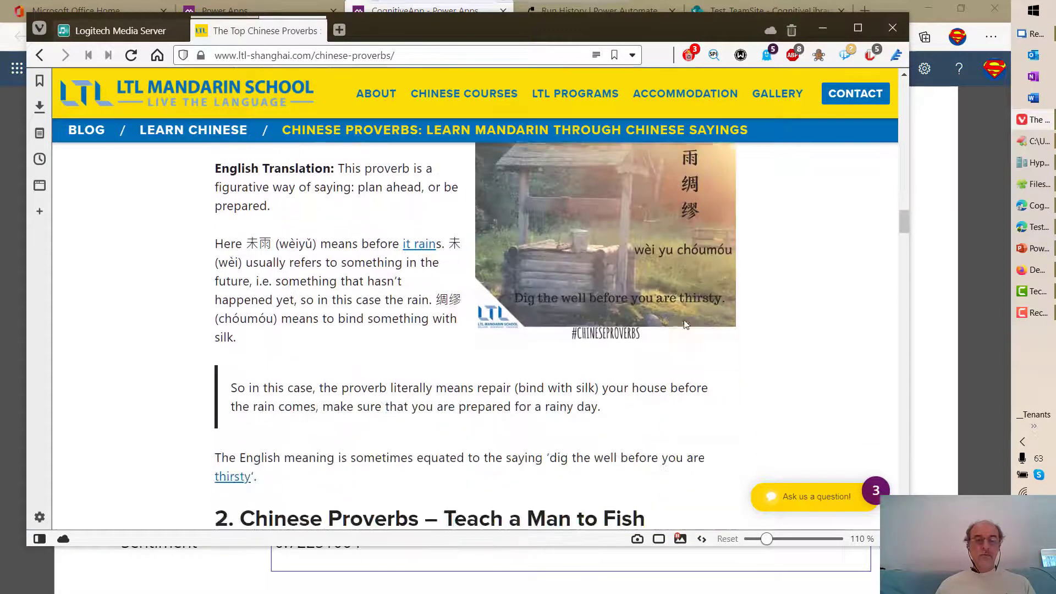
pyautogui.scroll(-10, 678, 334)
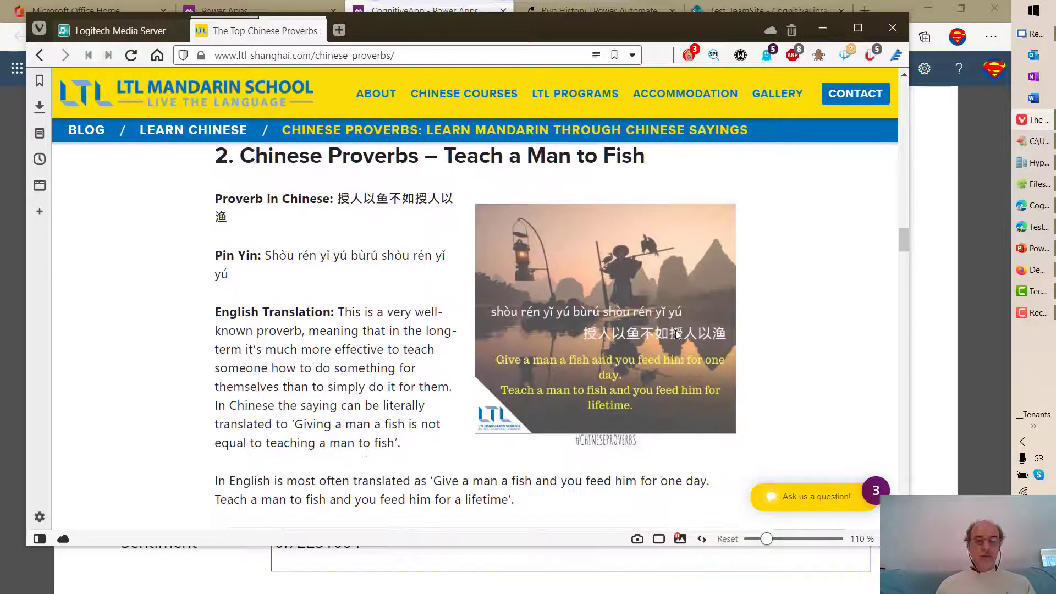
pyautogui.scroll(-10, 672, 333)
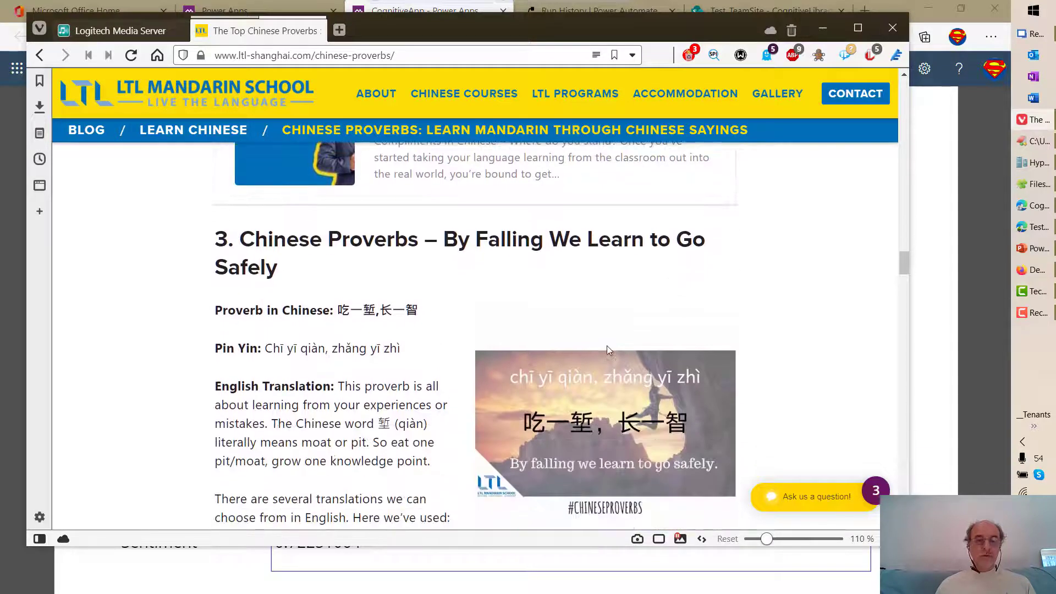
pyautogui.scroll(-1, 608, 356)
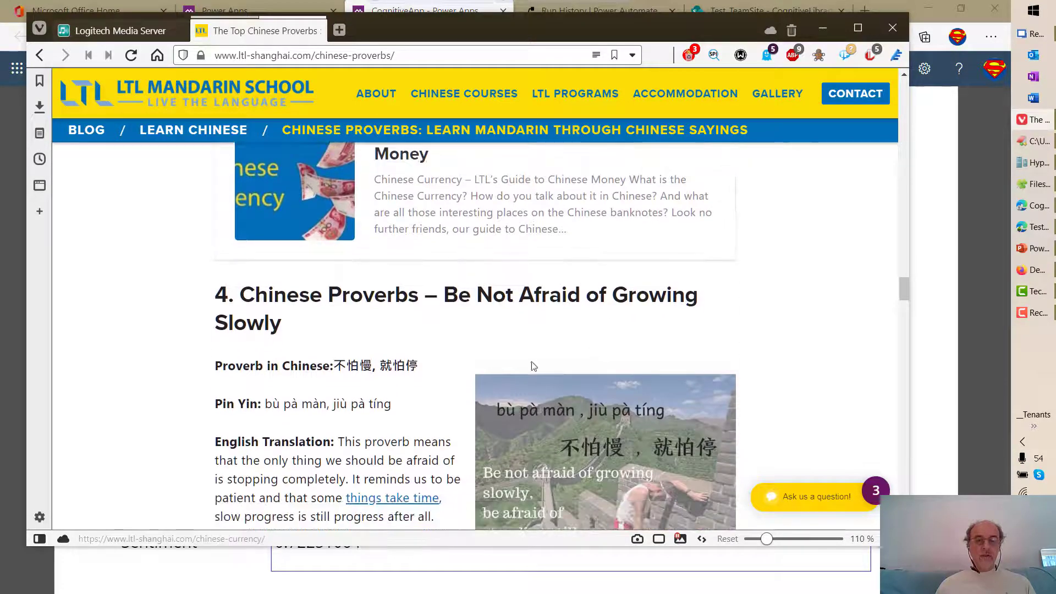
pyautogui.moveTo(420, 366); pyautogui.dragTo(337, 365)
pyautogui.hotkey('ctrl', 'c')
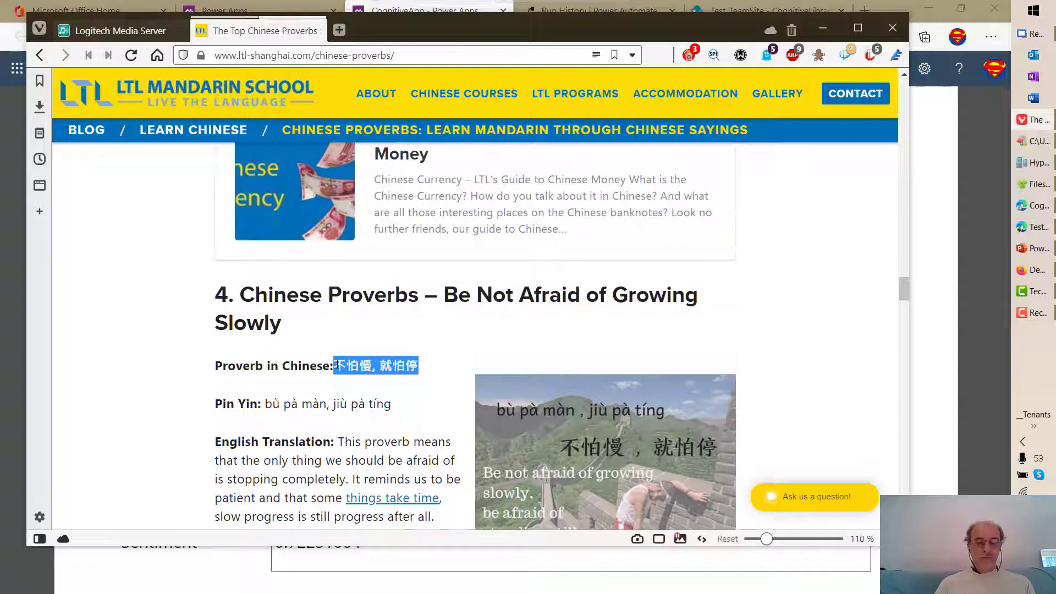
# Return to CognitiveApp and replace its input text with the copied Chinese proverb "不怕慢, 就怕停".
pyautogui.click(816, 35)
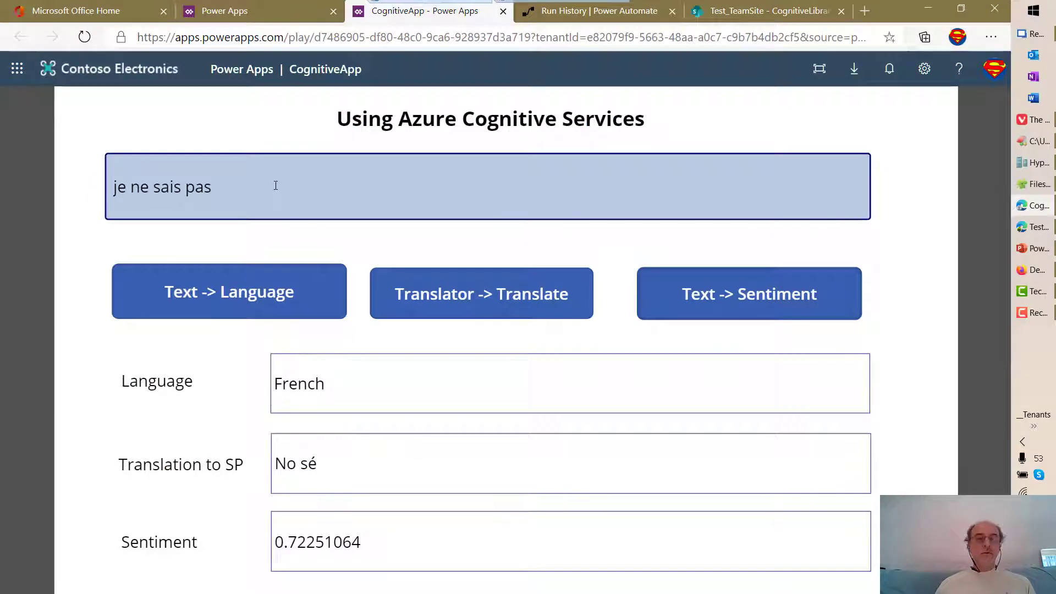
pyautogui.moveTo(276, 186); pyautogui.dragTo(107, 190)
pyautogui.press('BackSpace')
pyautogui.hotkey('ctrl', 'v')
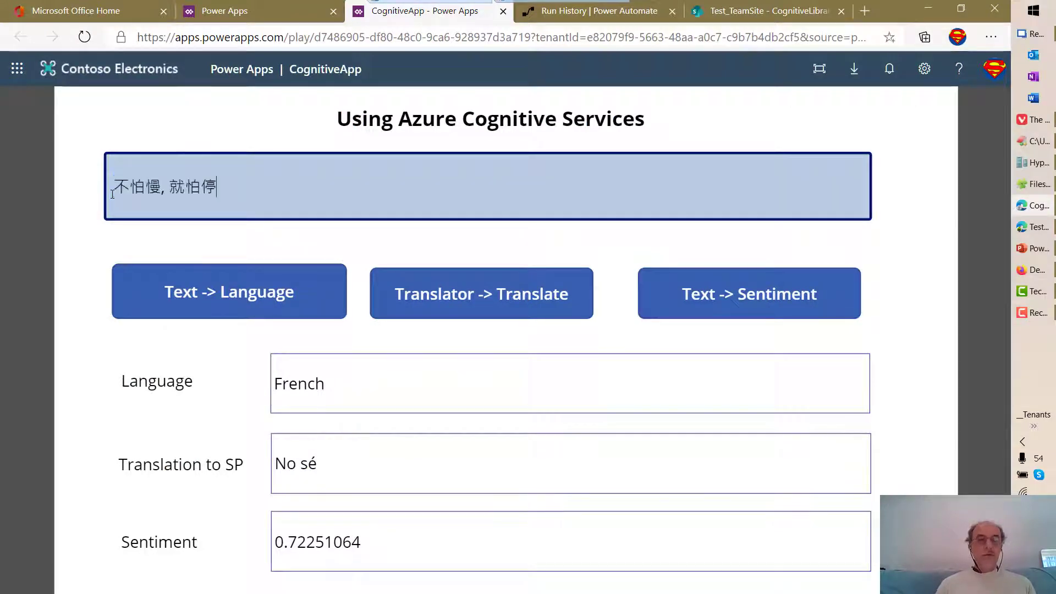
# Run language detection, translation to Spanish and sentiment analysis on the Chinese proverb.
pyautogui.click(265, 280)
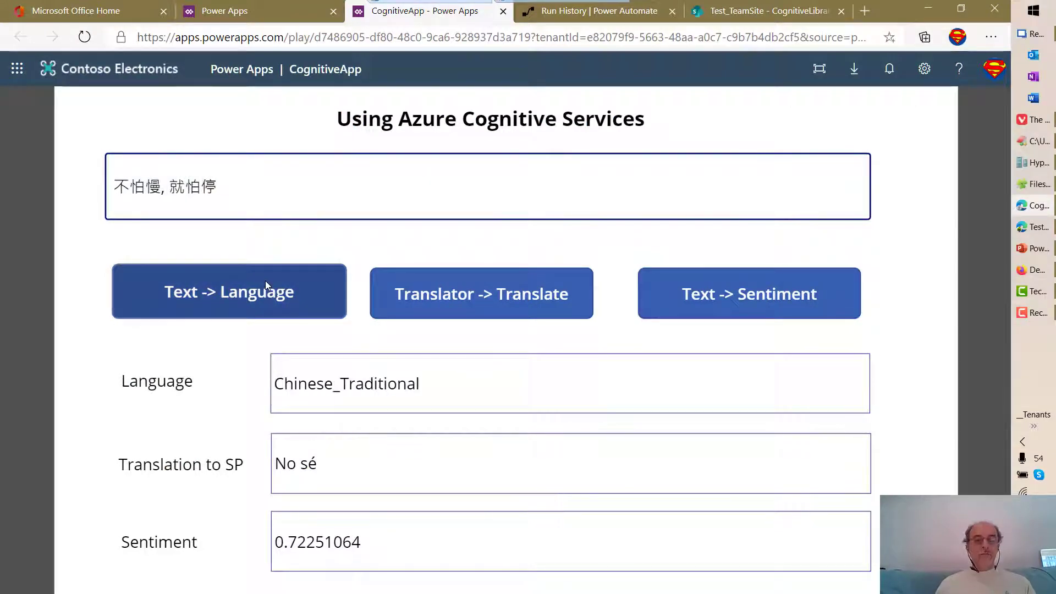
pyautogui.click(504, 306)
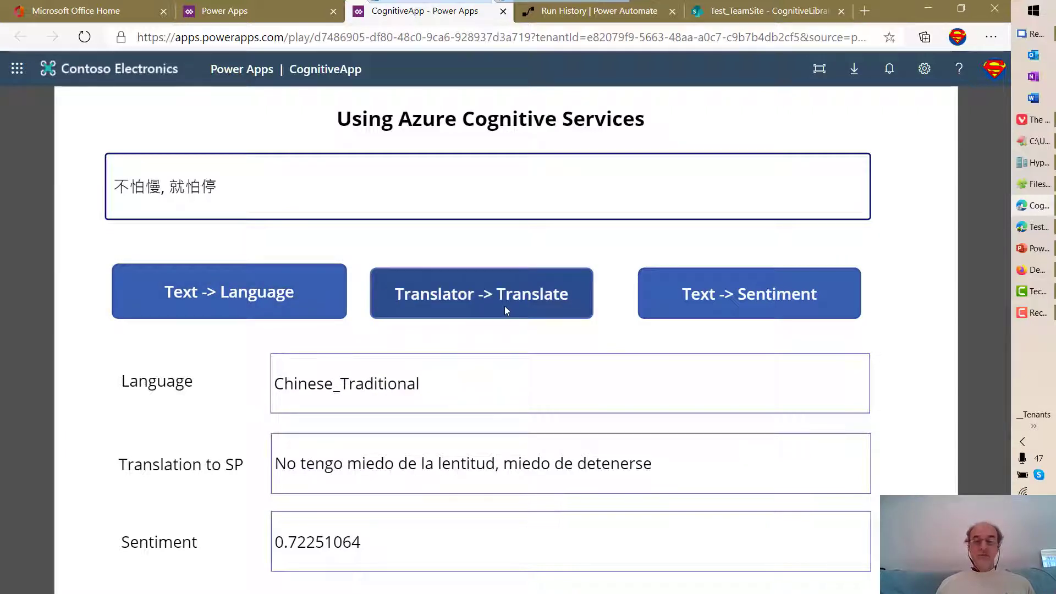
pyautogui.click(700, 307)
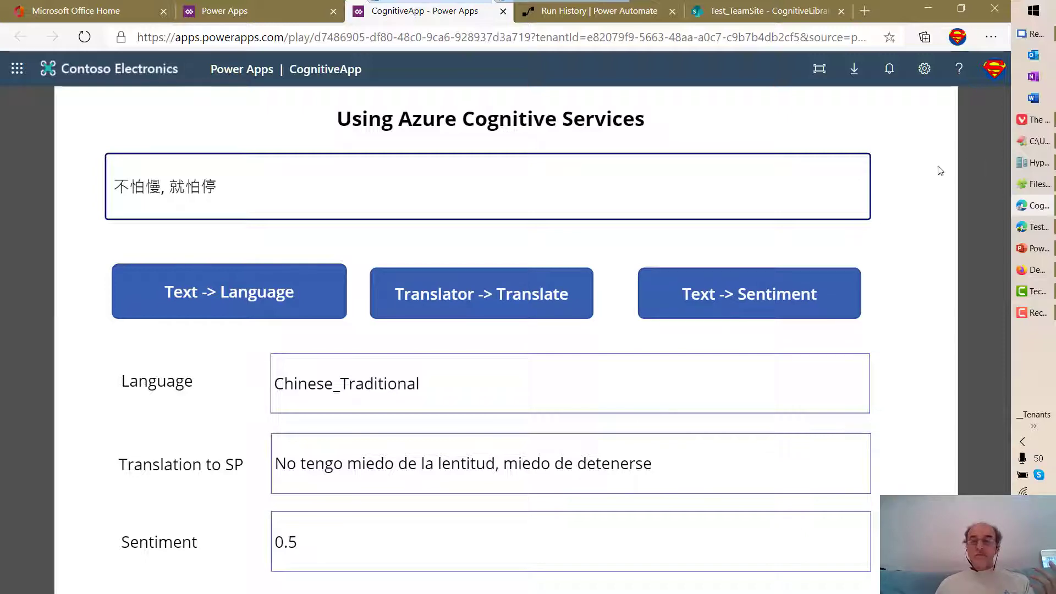
# Switch to the Vivaldi browser, search the web for "proverbs arab" and open Udemy's "88 Arabic Proverbs" result.
pyautogui.click(1033, 119)
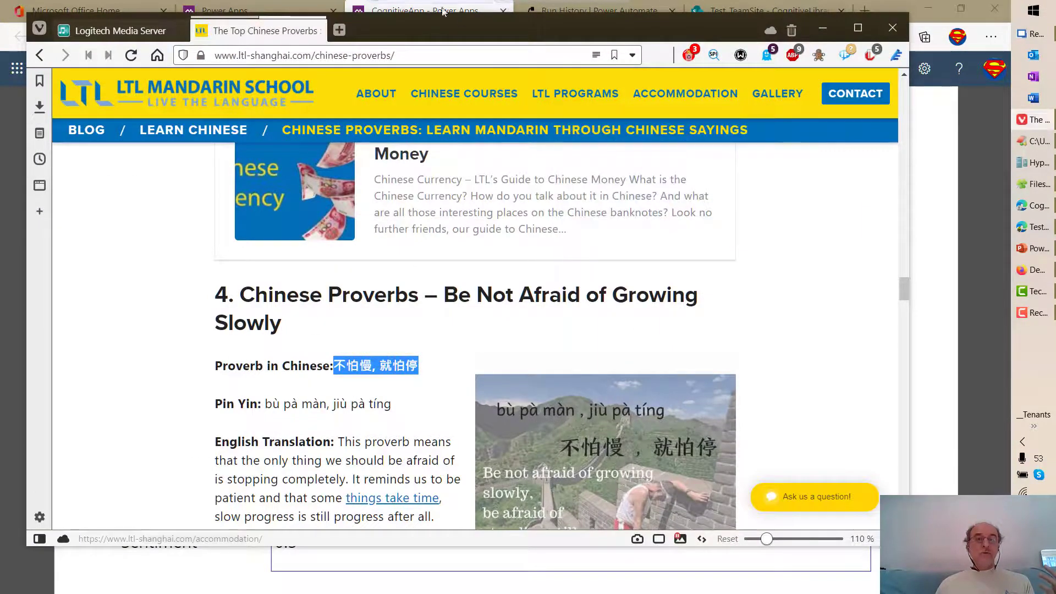
pyautogui.click(316, 31)
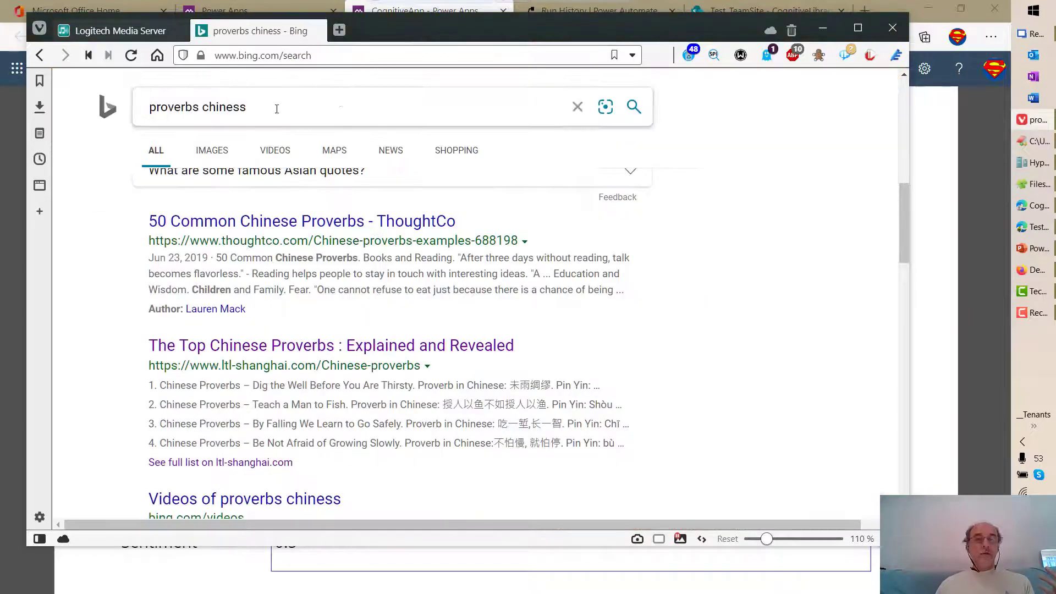
pyautogui.moveTo(248, 107); pyautogui.dragTo(202, 107)
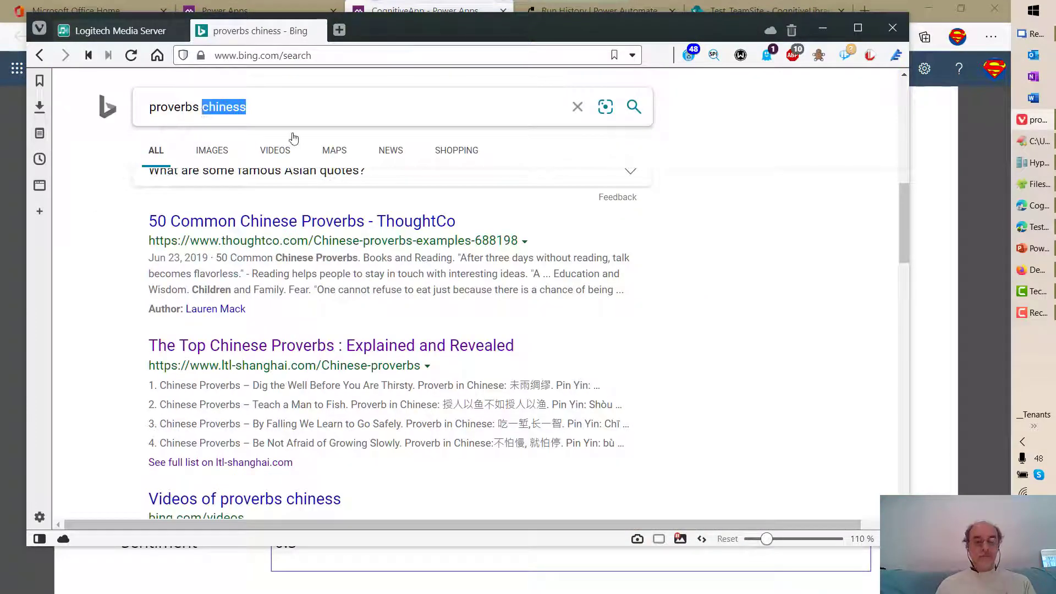
pyautogui.write('arab')
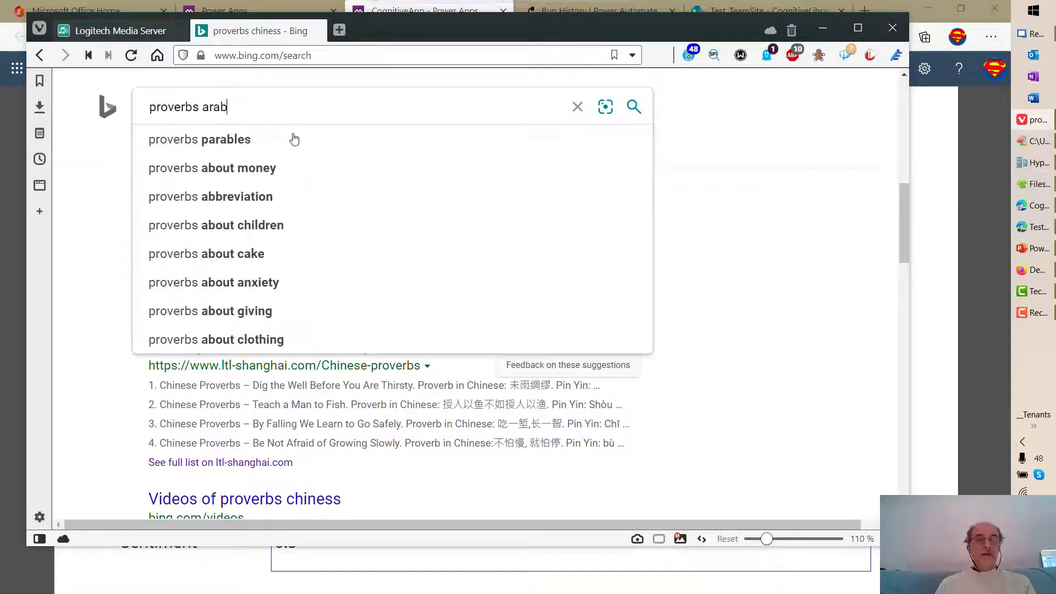
pyautogui.press('Return')
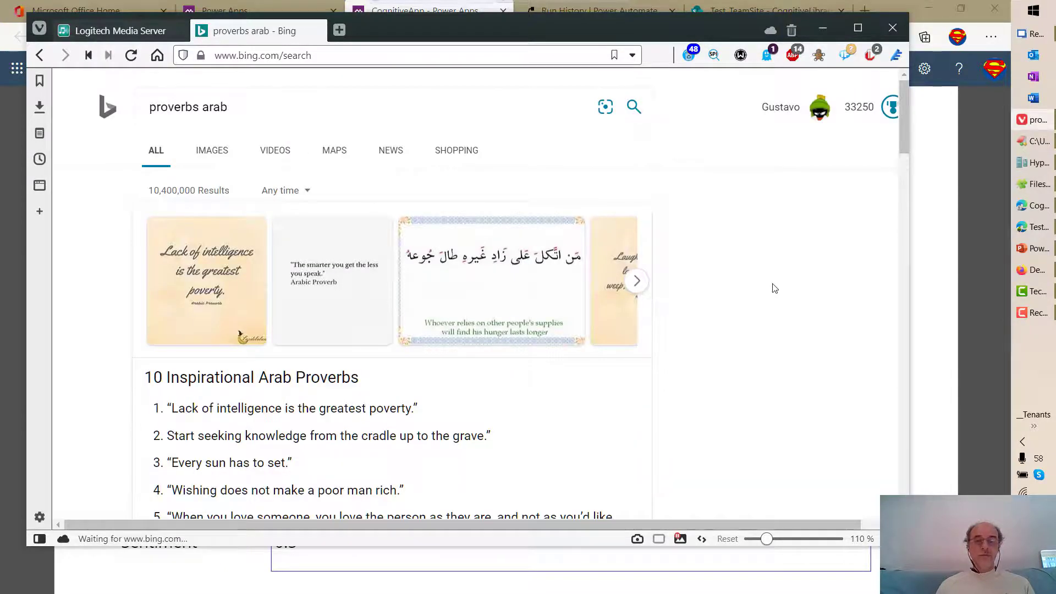
pyautogui.scroll(-5, 774, 288)
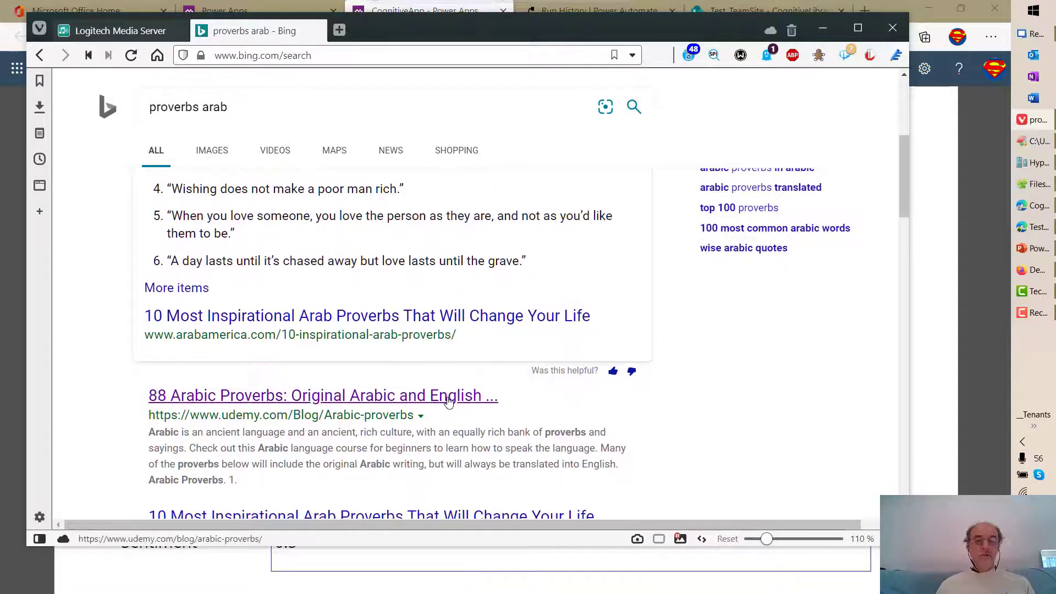
pyautogui.click(448, 401)
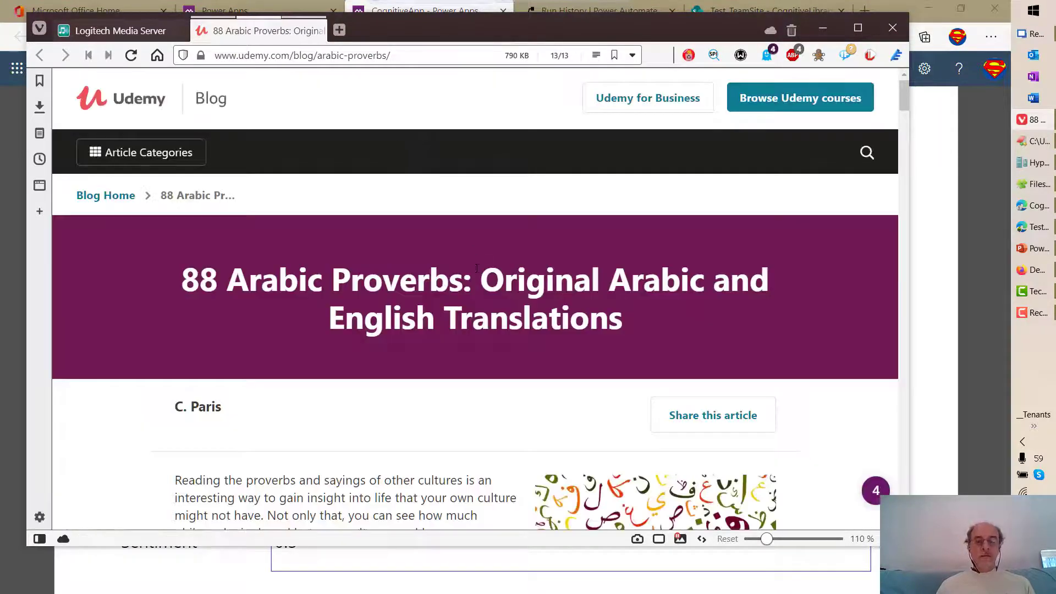
# Copy the original Arabic text of proverb 5, about being wary of enemies and friends, from the Udemy article.
pyautogui.scroll(-15, 461, 236)
pyautogui.scroll(-3, 461, 249)
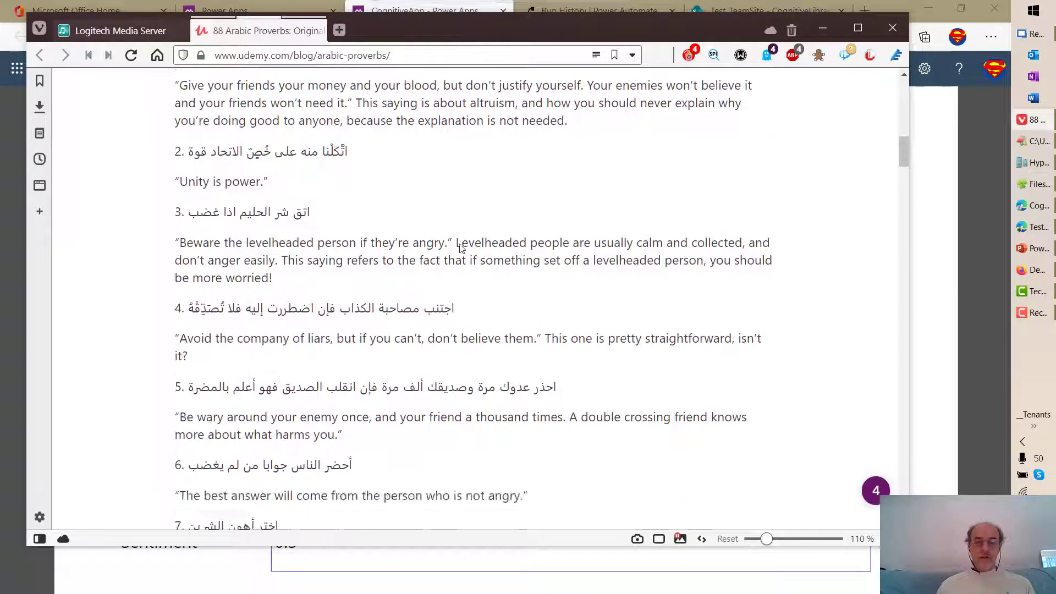
pyautogui.moveTo(569, 281); pyautogui.dragTo(187, 283)
pyautogui.moveTo(186, 281); pyautogui.dragTo(190, 281)
pyautogui.hotkey('ctrl', 'c')
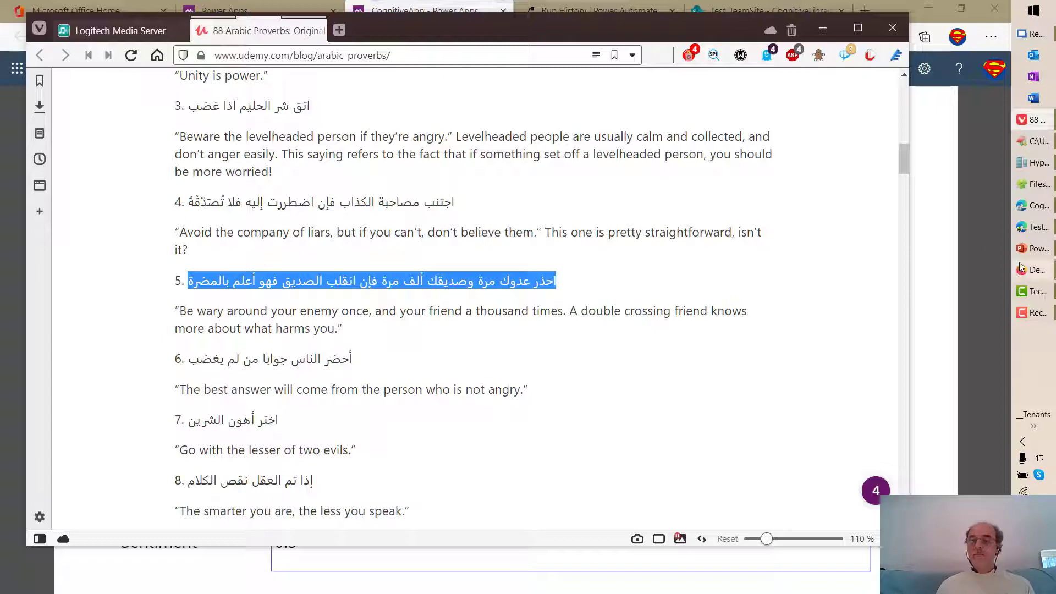
# Switch back to CognitiveApp in Edge and replace its input text with the copied Arabic proverb.
pyautogui.click(1024, 205)
pyautogui.moveTo(263, 185); pyautogui.dragTo(80, 189)
pyautogui.press('BackSpace')
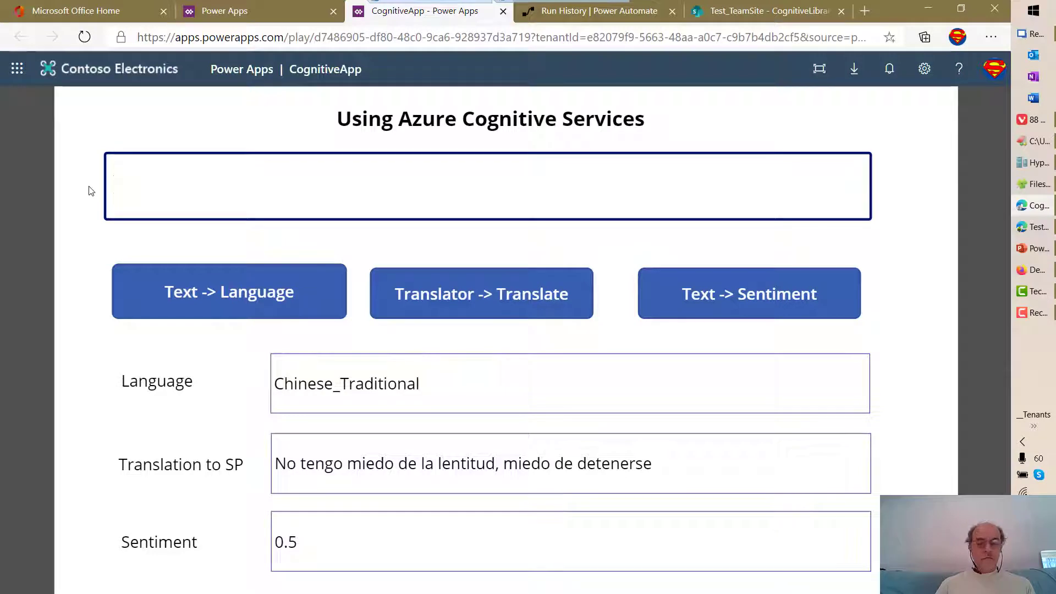
pyautogui.hotkey('ctrl', 'v')
# Run language detection, translation to Spanish and sentiment analysis on the Arabic proverb, and examine the sentiment score.
pyautogui.click(276, 298)
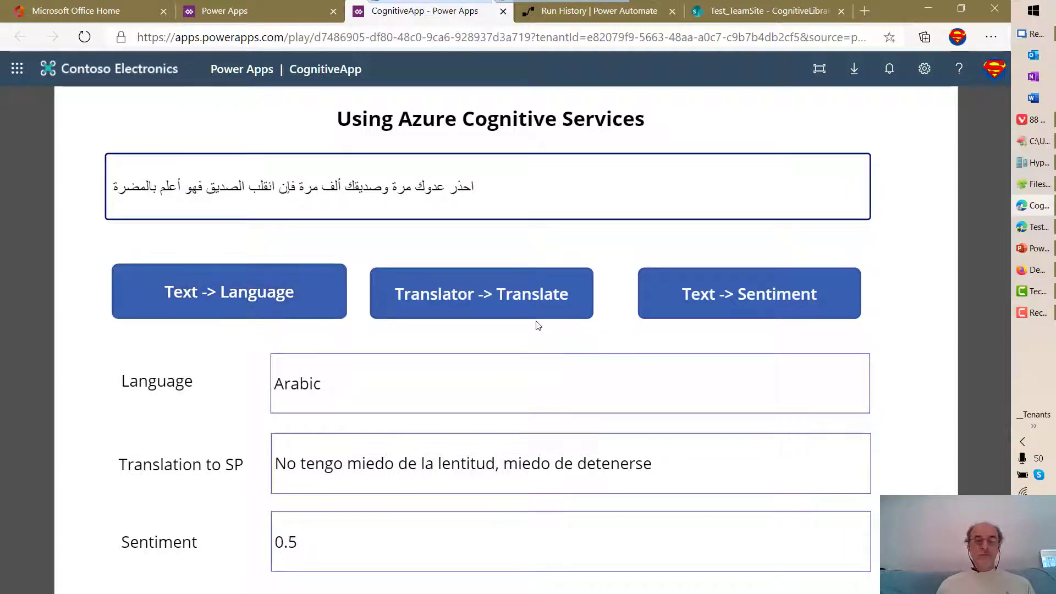
pyautogui.click(526, 302)
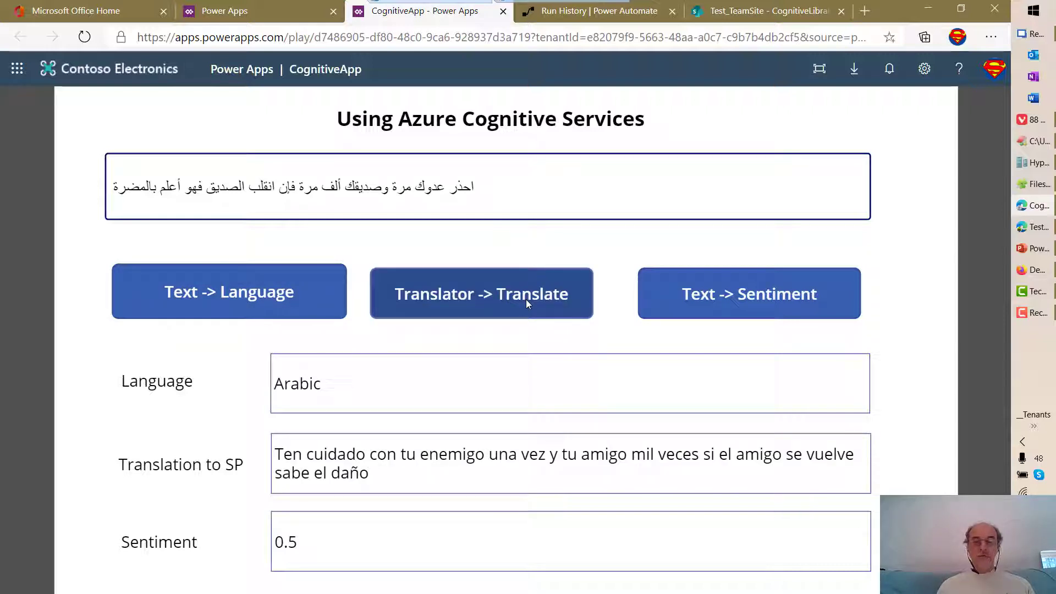
pyautogui.click(753, 306)
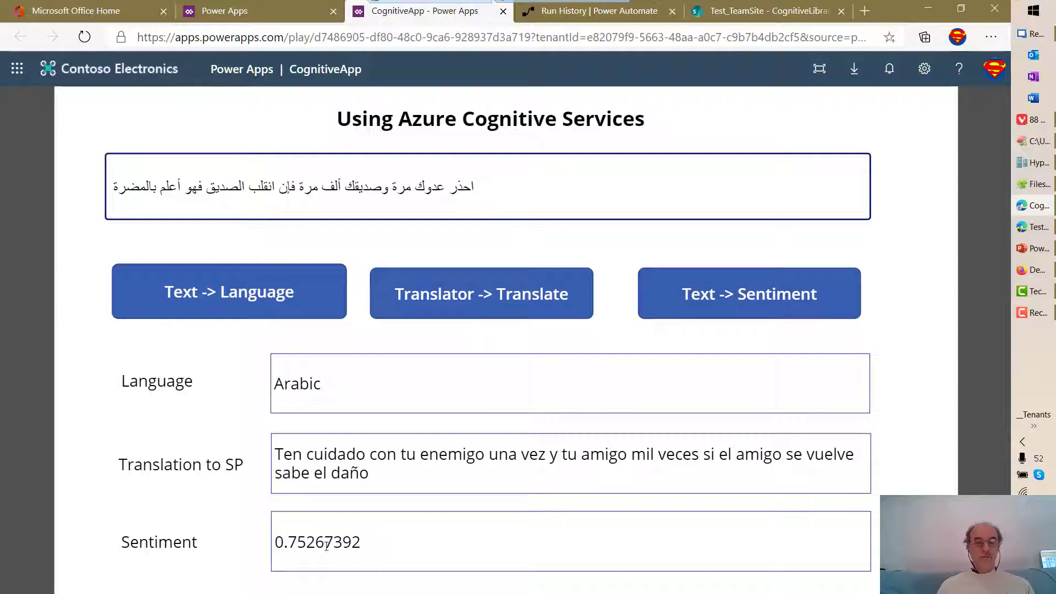
pyautogui.moveTo(298, 544); pyautogui.dragTo(342, 545)
pyautogui.click(405, 542)
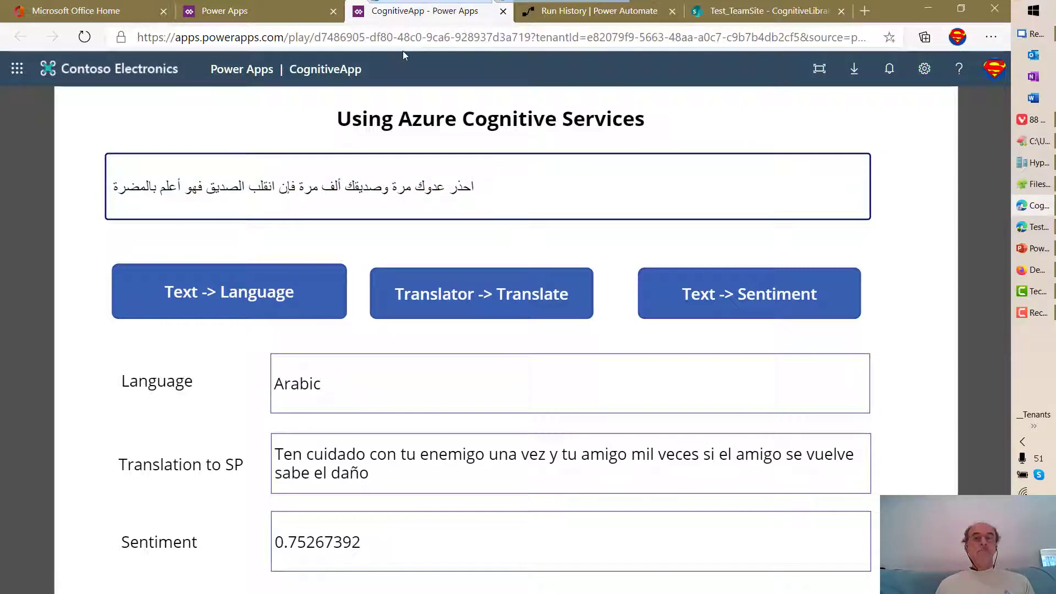
# Open CognitiveApp for editing from the Power Apps list of apps and show its data sources.
pyautogui.click(241, 14)
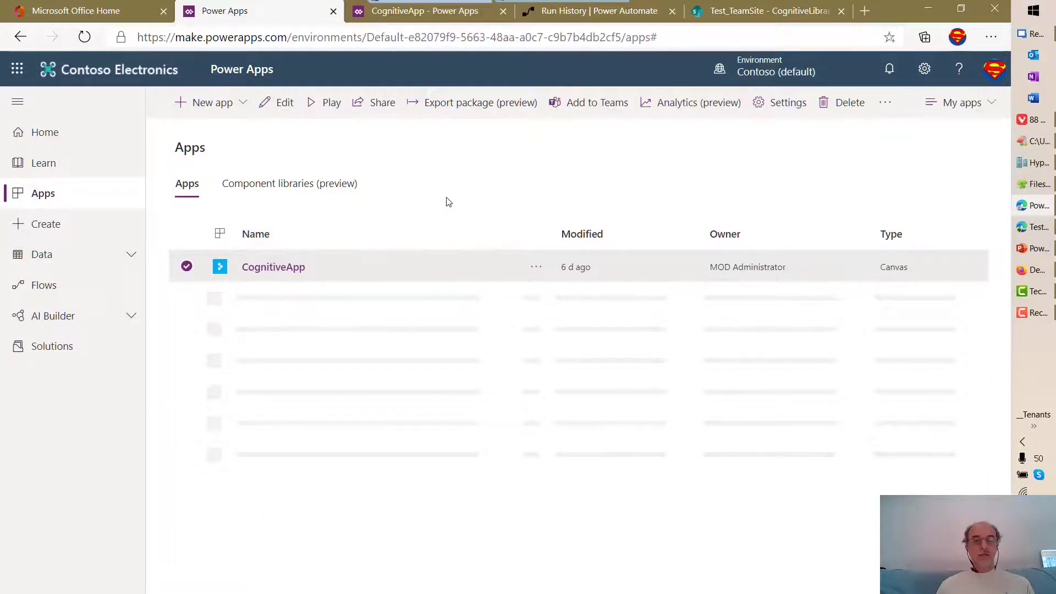
pyautogui.click(282, 106)
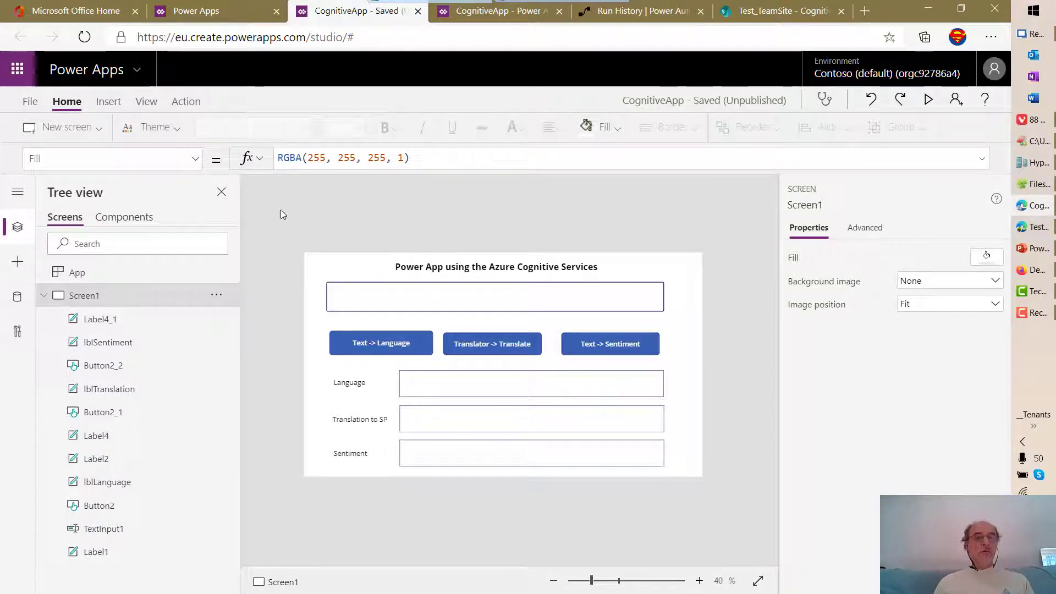
pyautogui.click(146, 104)
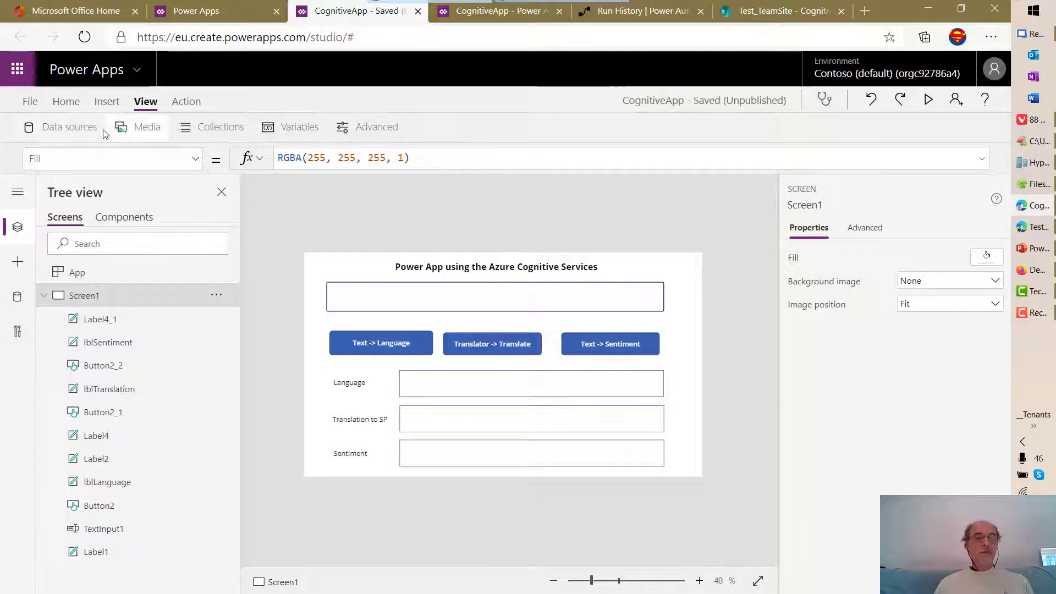
pyautogui.click(67, 127)
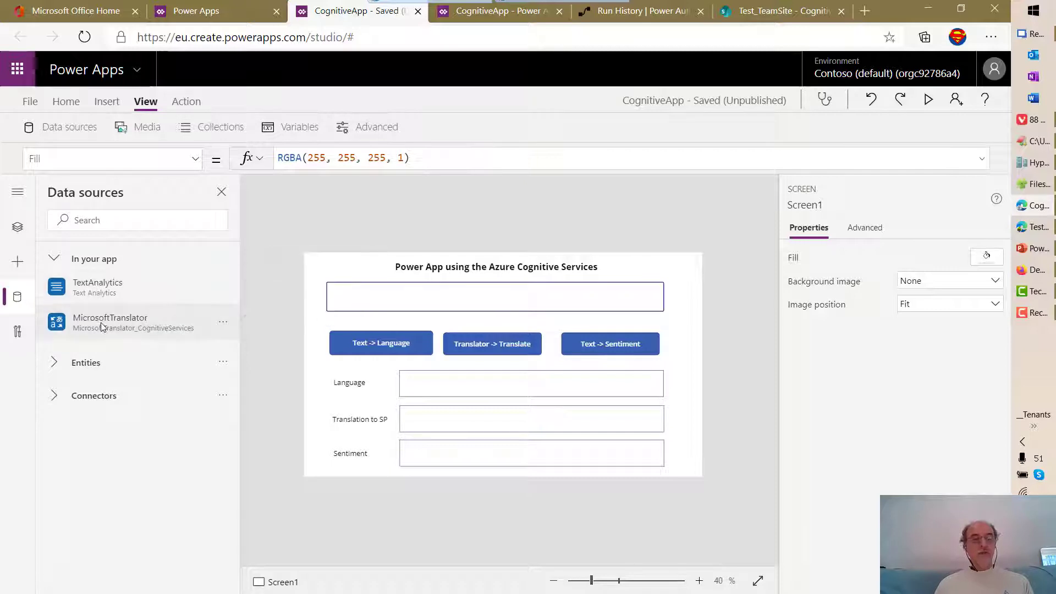
# Inspect the app's MicrosoftTranslator connection, then expand the available connectors and look through them for the Cognitive Services ones.
pyautogui.moveTo(112, 300)
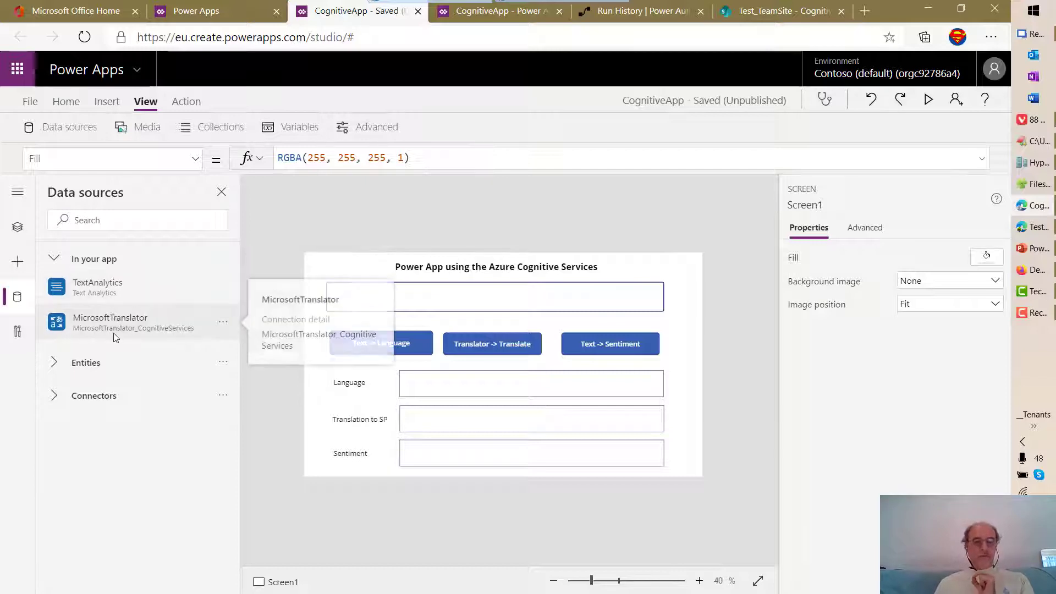
pyautogui.click(56, 398)
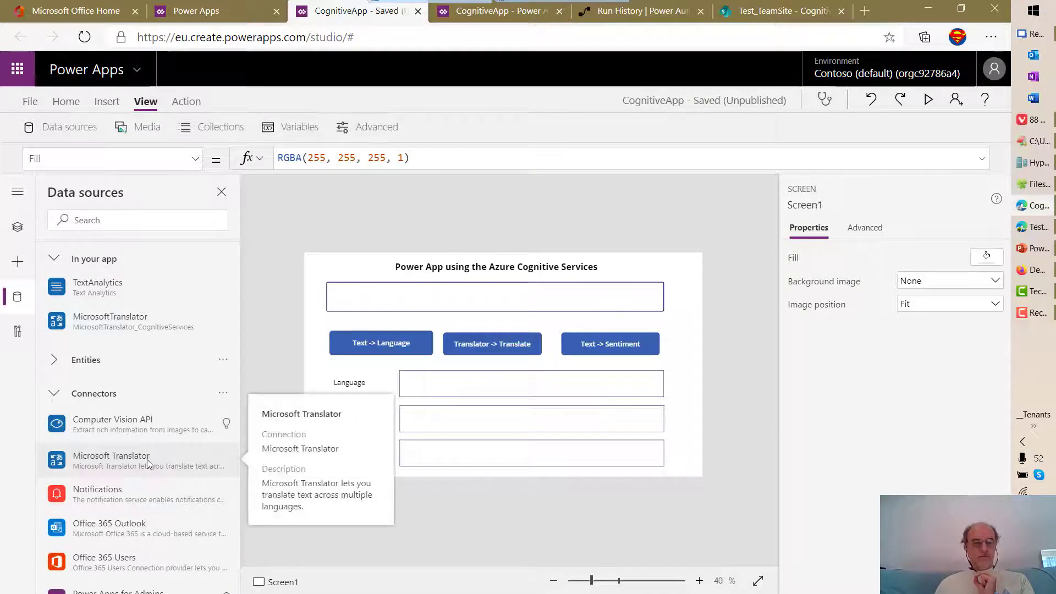
pyautogui.scroll(-3, 147, 460)
pyautogui.scroll(-1, 151, 456)
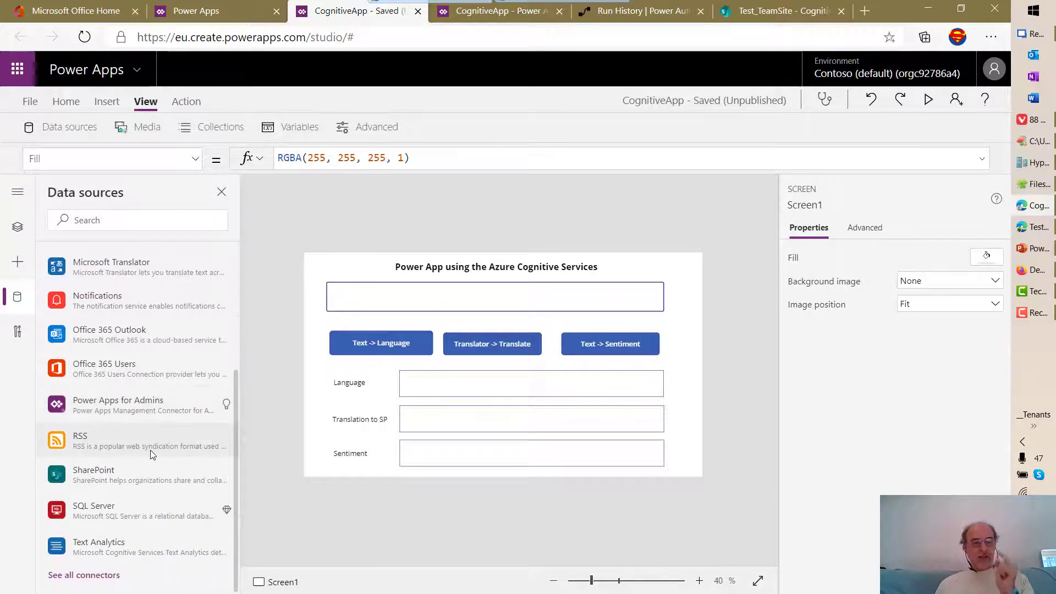
# Show the full list of available connectors in the data sources and browse through it.
pyautogui.moveTo(150, 433)
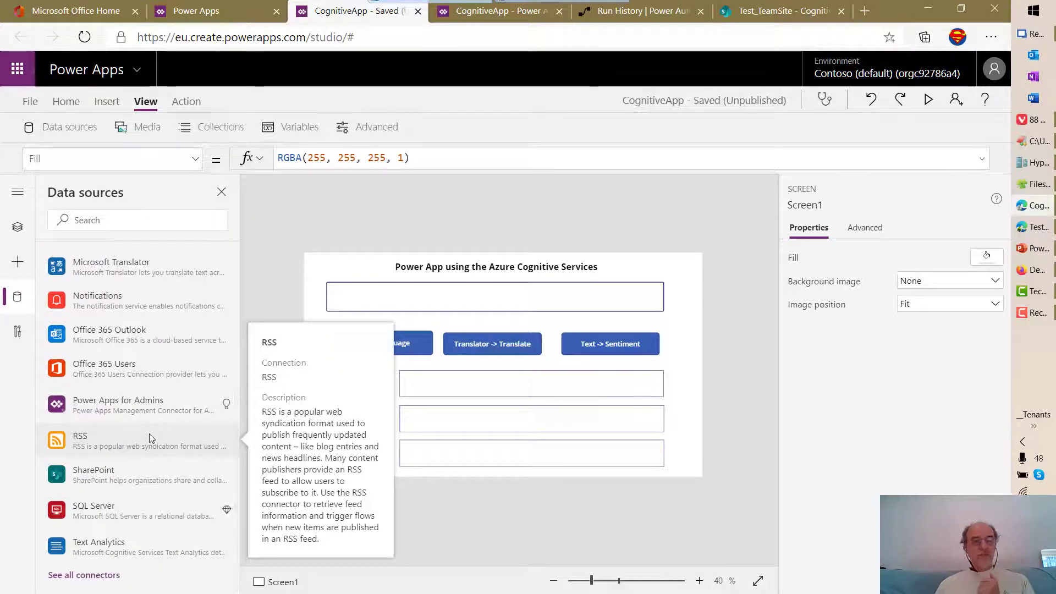
pyautogui.click(110, 577)
pyautogui.scroll(-3, 164, 421)
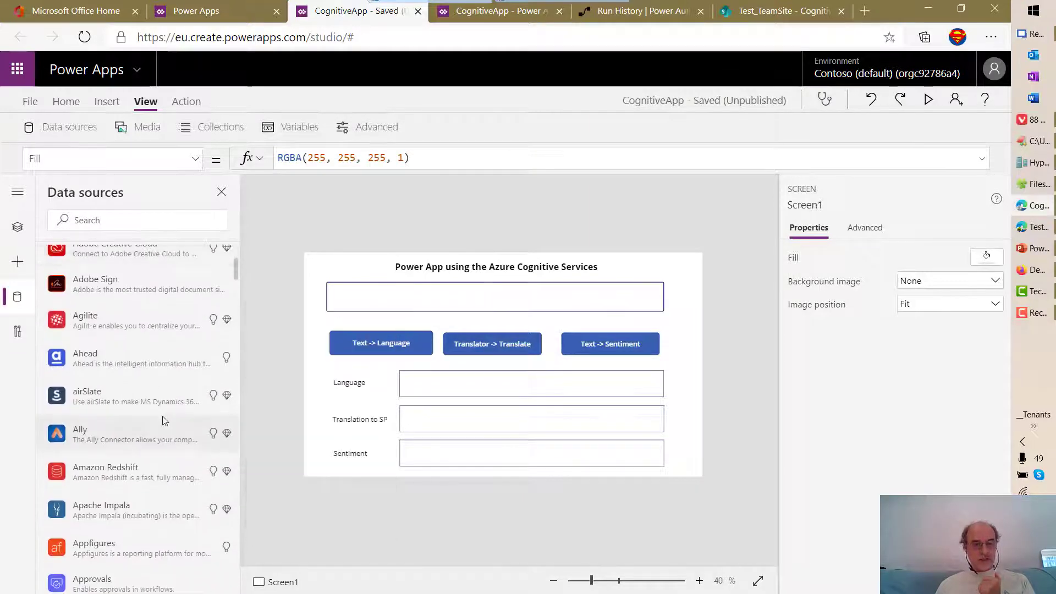
pyautogui.scroll(-5, 164, 420)
pyautogui.scroll(12, 161, 414)
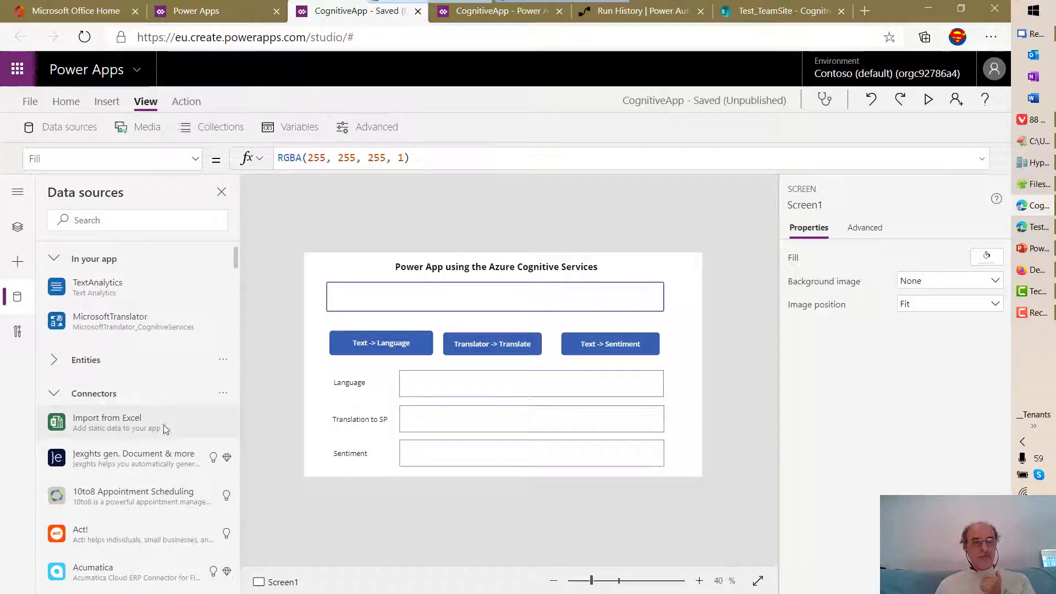
# Check the options available for the app's TextAnalytics data source and its connection details.
pyautogui.moveTo(154, 509)
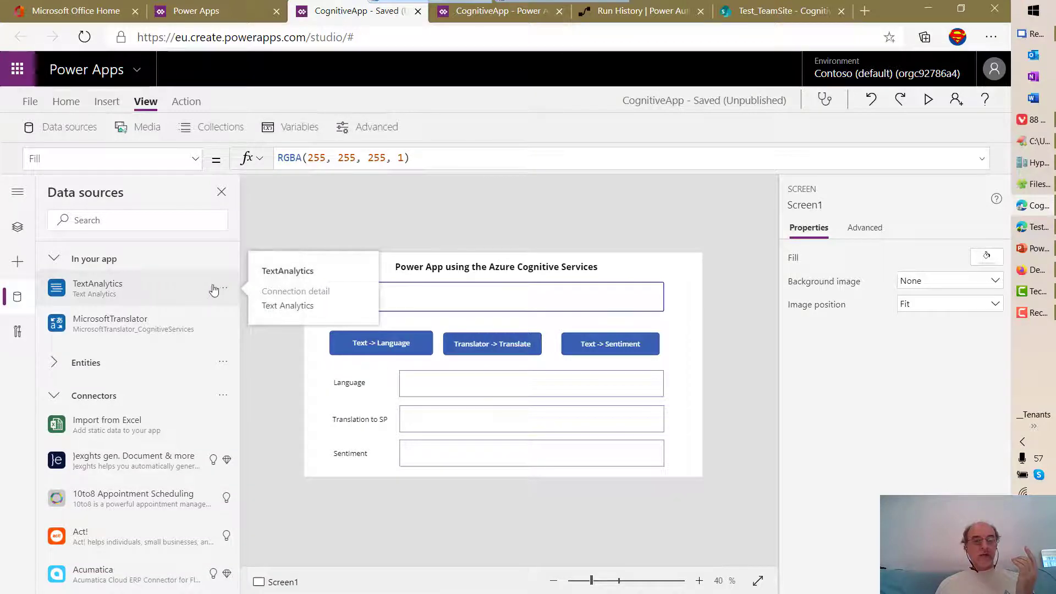
pyautogui.click(220, 288)
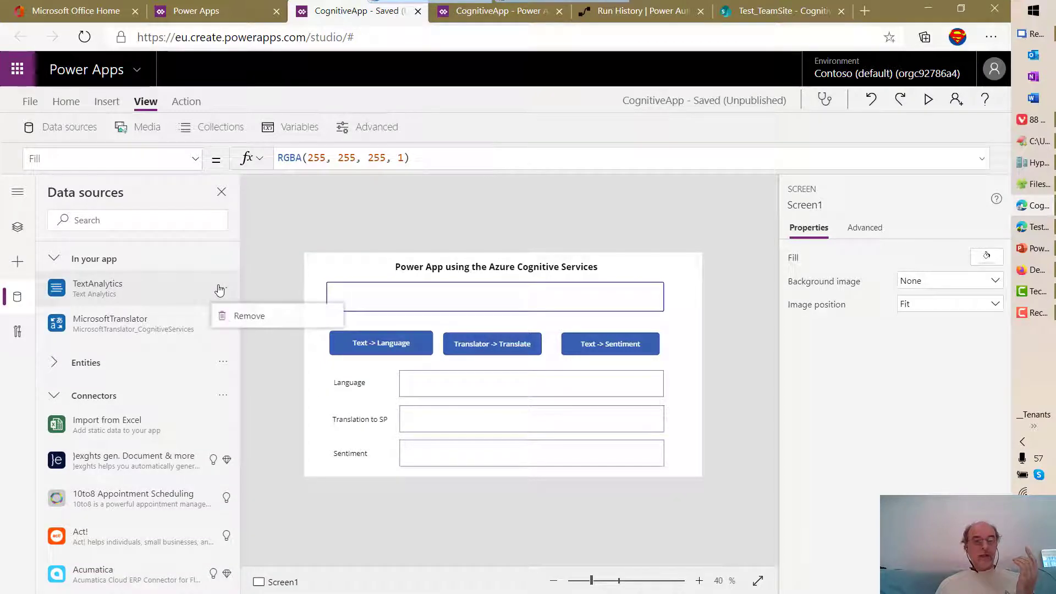
pyautogui.click(158, 295)
pyautogui.moveTo(158, 295)
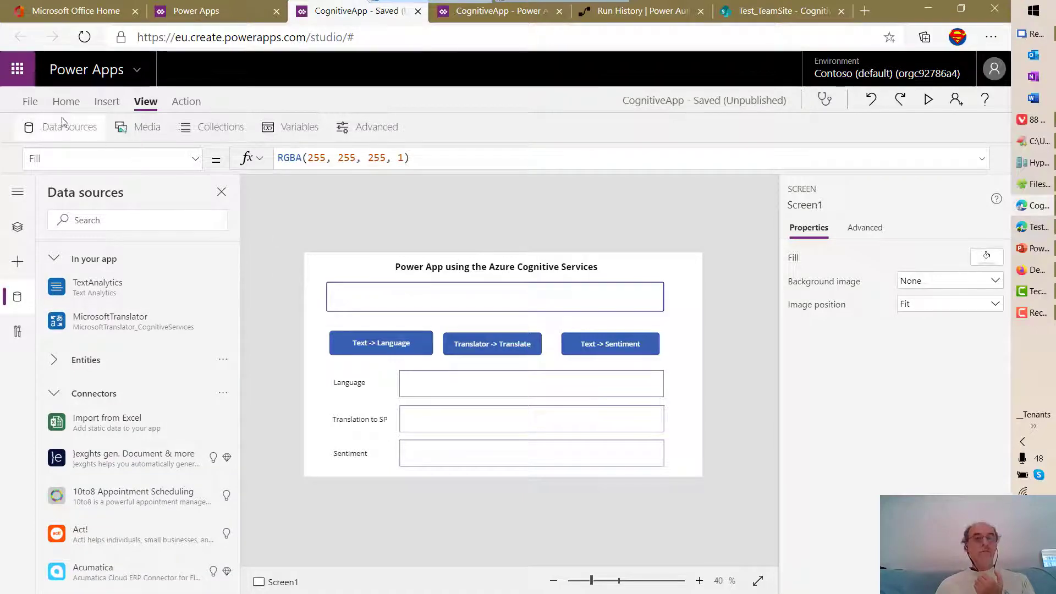
pyautogui.click(30, 101)
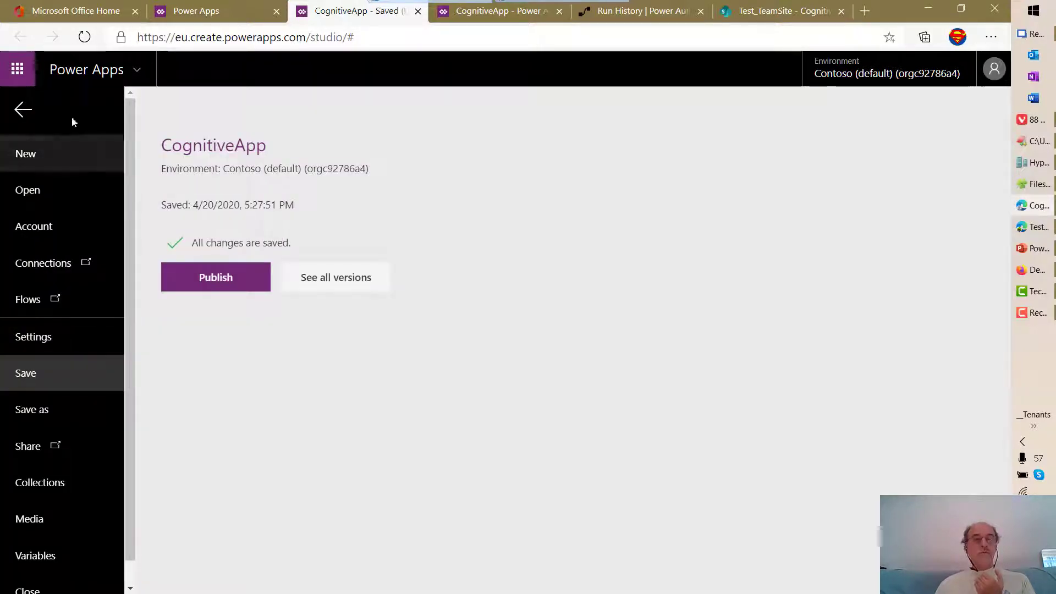
pyautogui.click(22, 110)
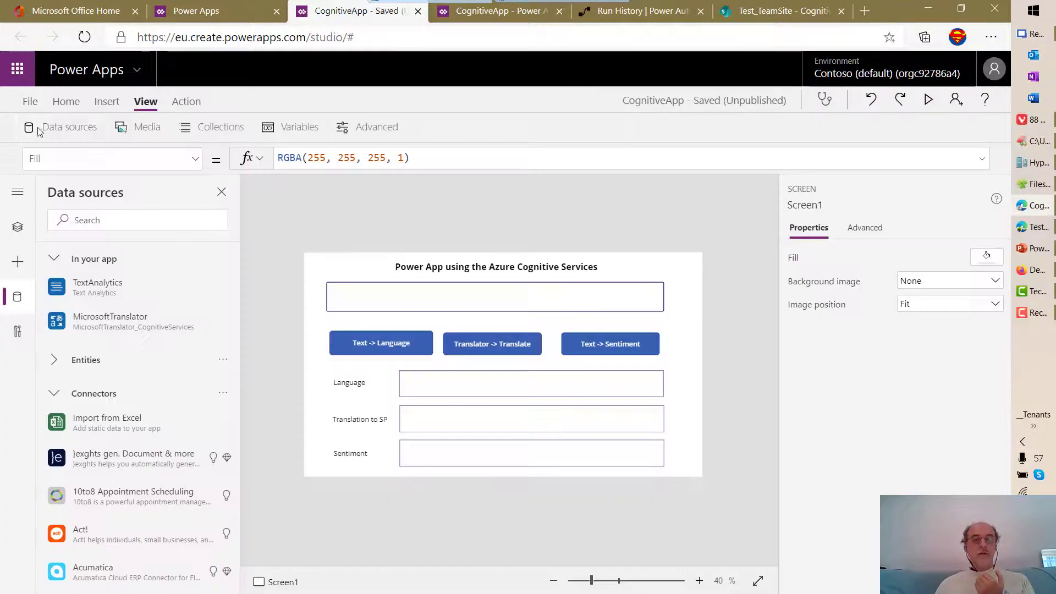
pyautogui.click(393, 300)
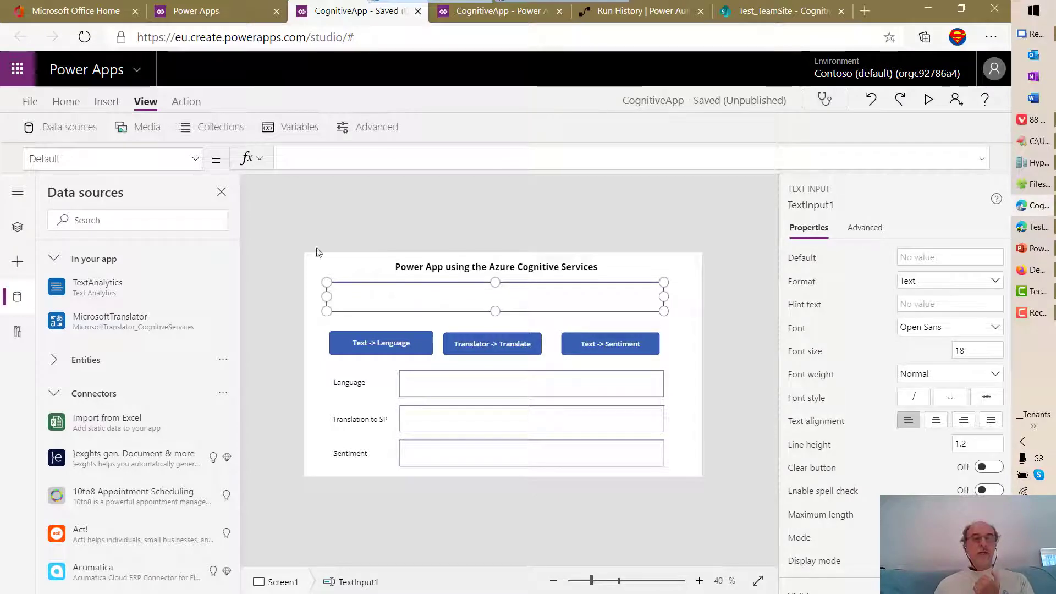
pyautogui.click(66, 108)
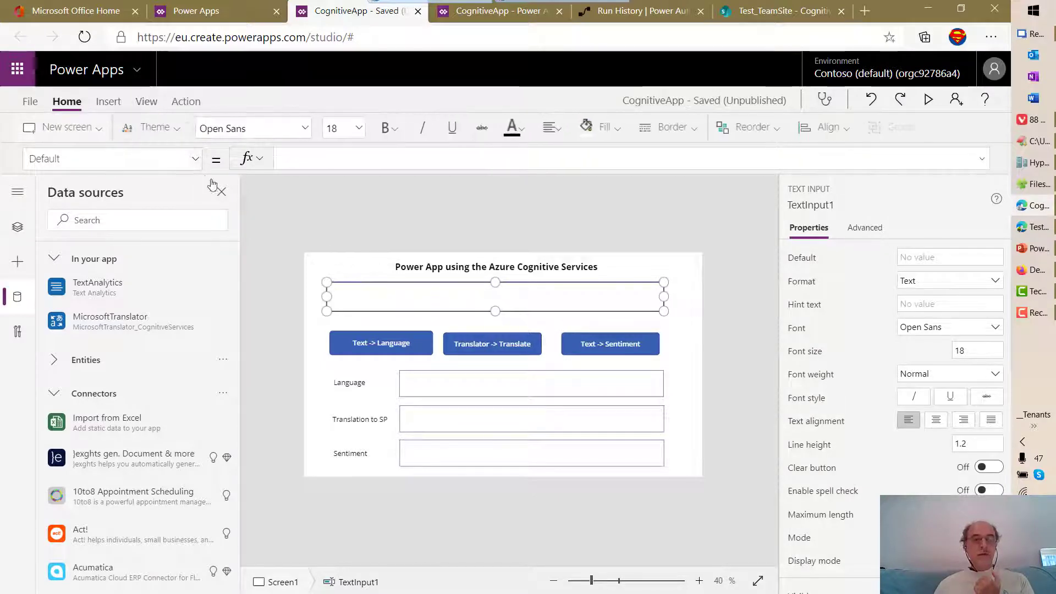
# Examine the Text -> Language button's OnSelect formula: the UpdateContext function, the myLanguage variable and the TextAnalytics connector with its suggested operations.
pyautogui.click(396, 352)
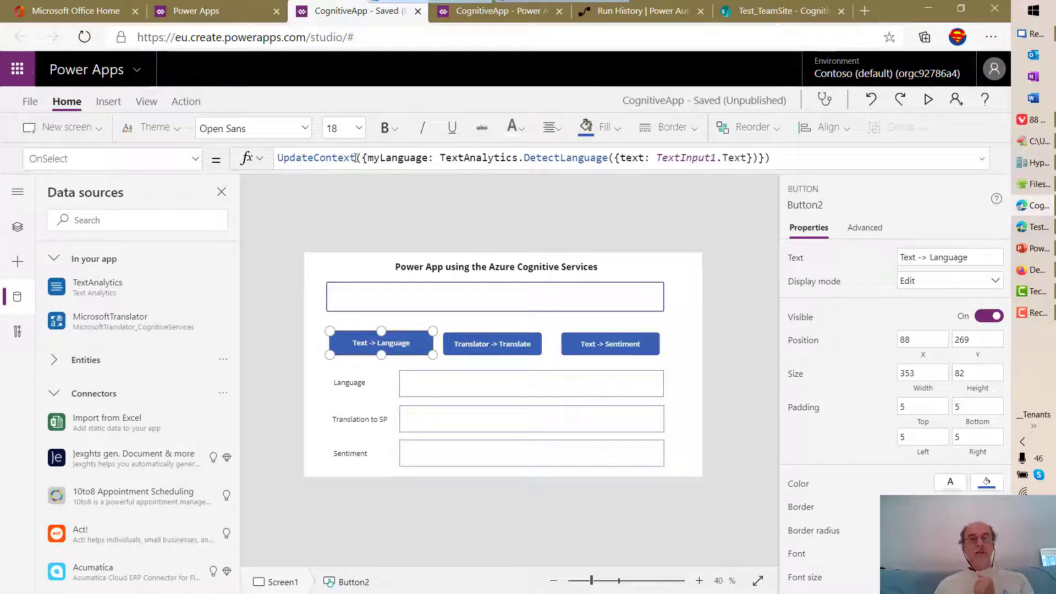
pyautogui.moveTo(356, 158); pyautogui.dragTo(277, 158)
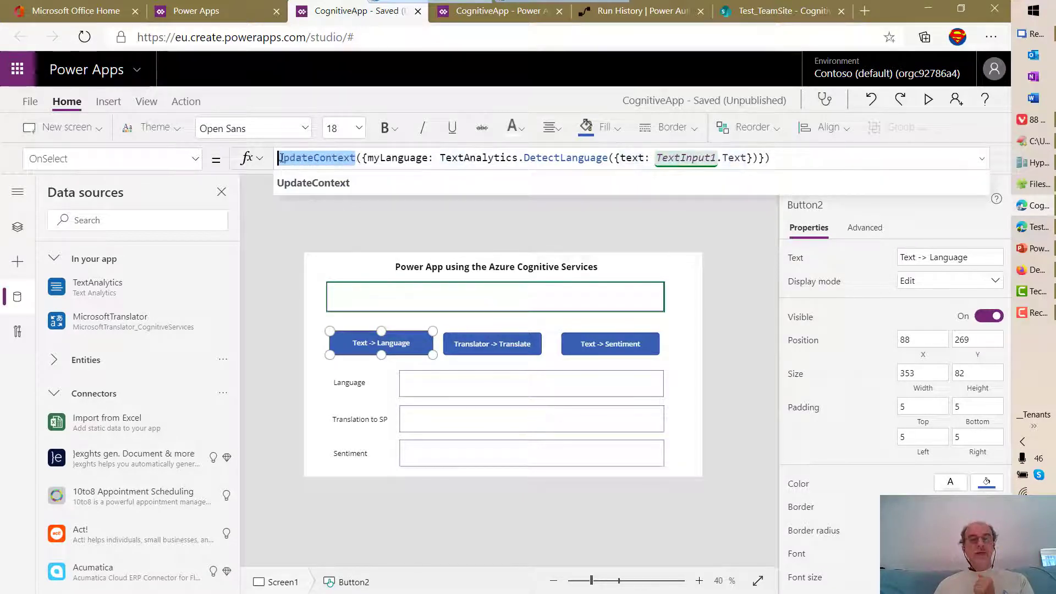
pyautogui.click(369, 158)
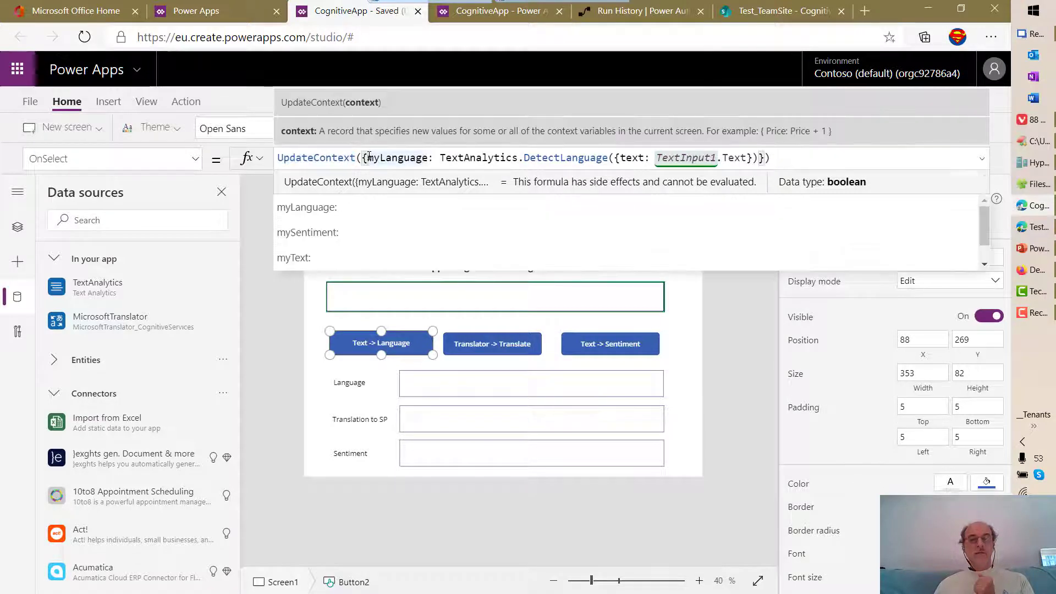
pyautogui.moveTo(369, 158); pyautogui.dragTo(422, 158)
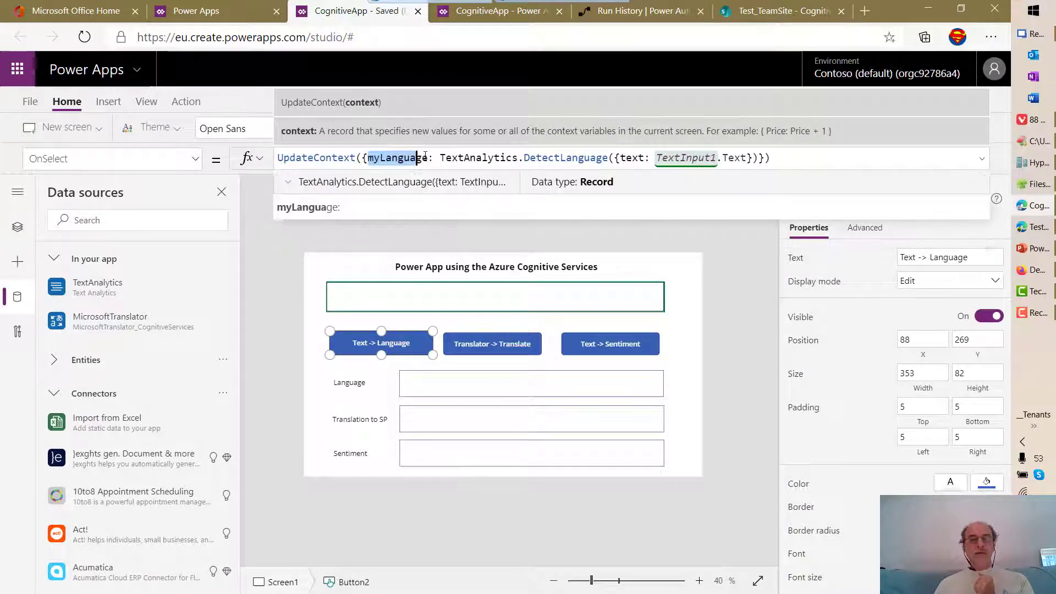
pyautogui.click(434, 158)
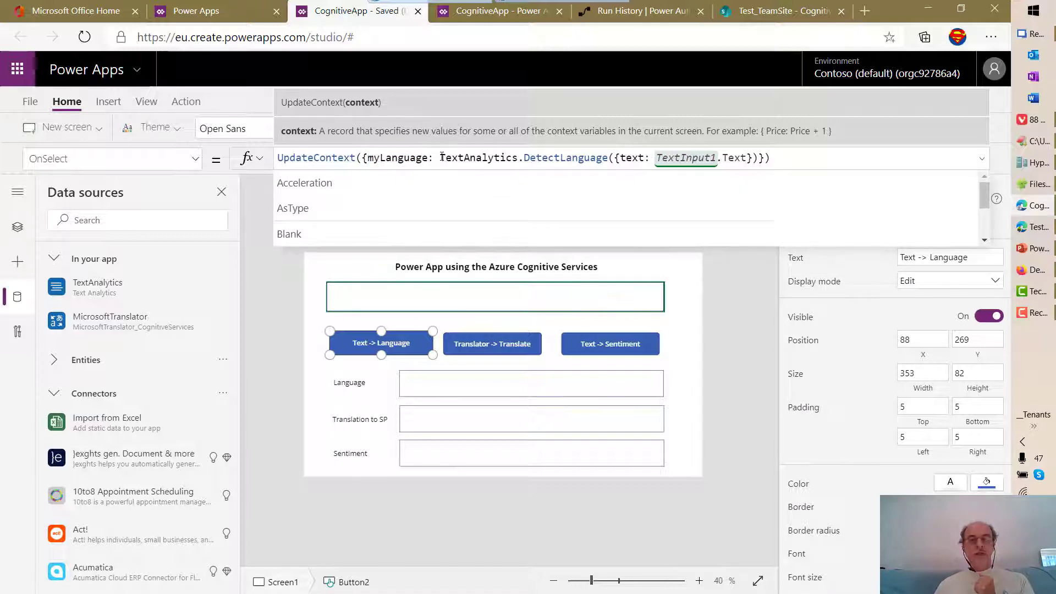
pyautogui.click(442, 158)
pyautogui.moveTo(441, 158); pyautogui.dragTo(514, 158)
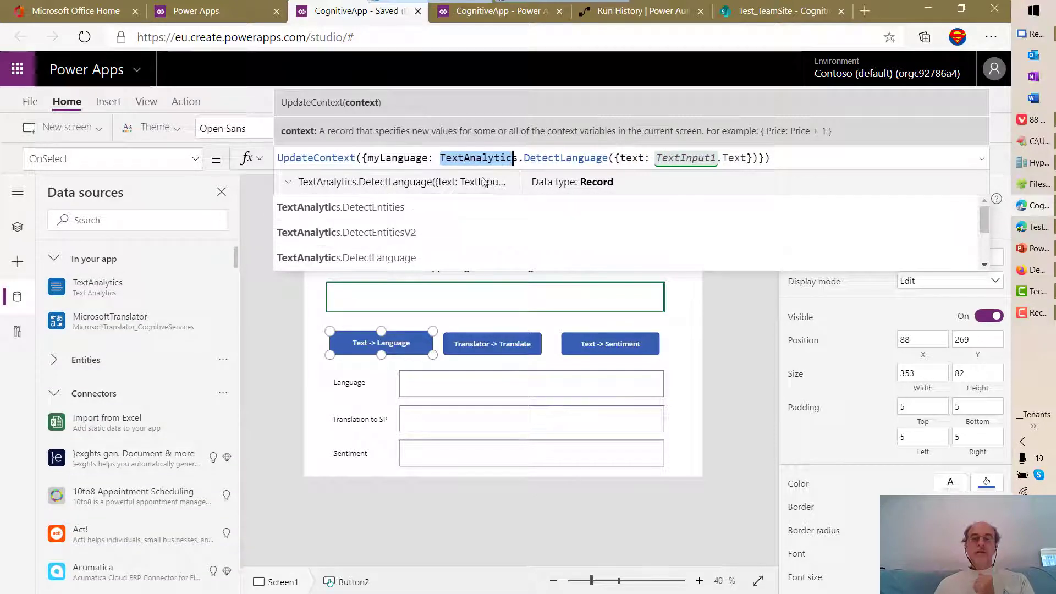
pyautogui.click(520, 159)
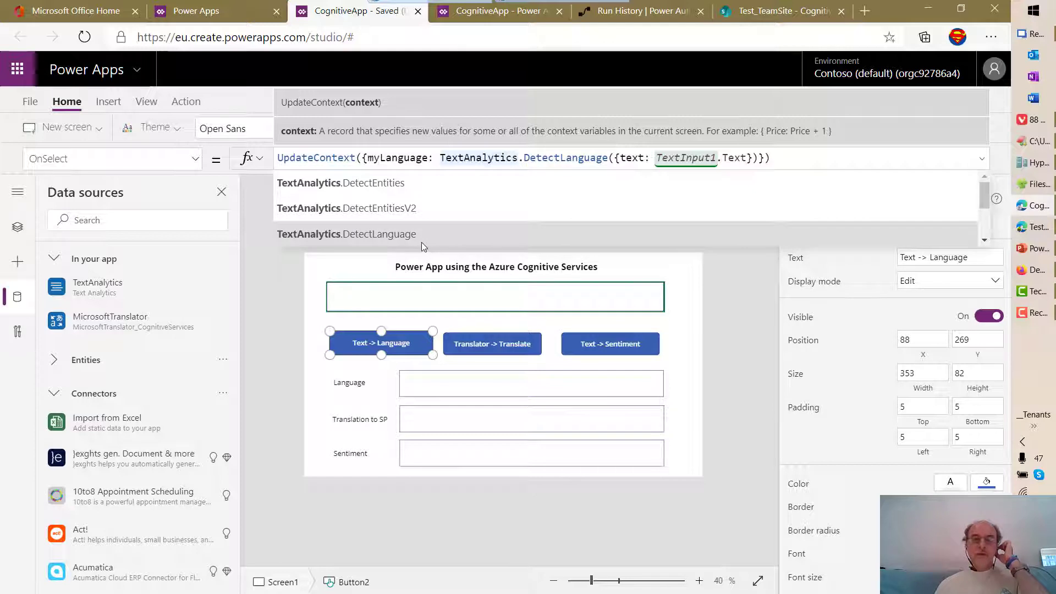
# Inspect the DetectLanguage call in the Text -> Language button's formula, its text argument and the TextInput1 control supplying the input.
pyautogui.click(609, 158)
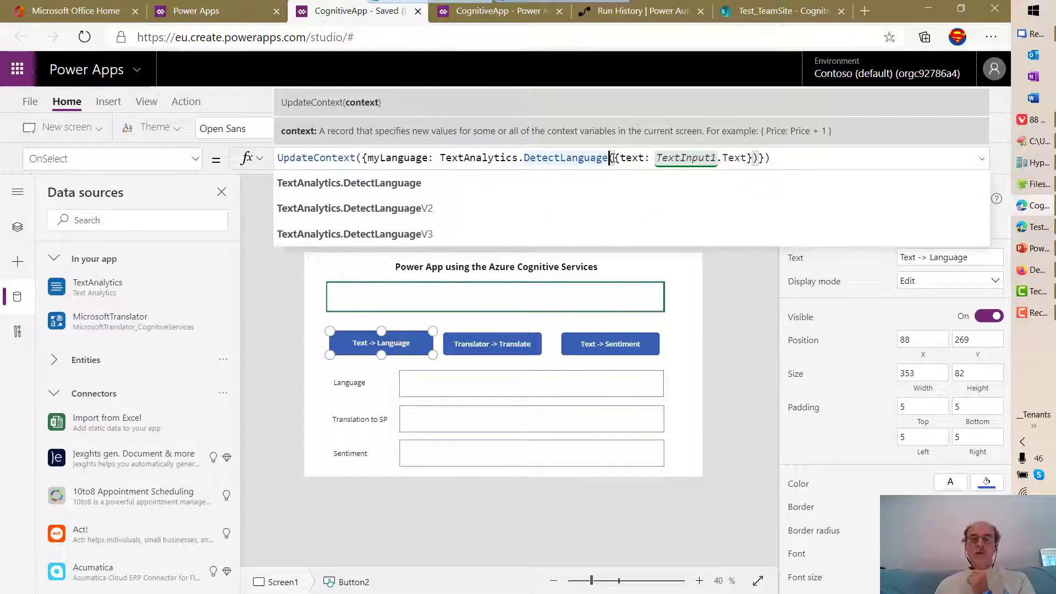
pyautogui.moveTo(621, 158); pyautogui.dragTo(639, 158)
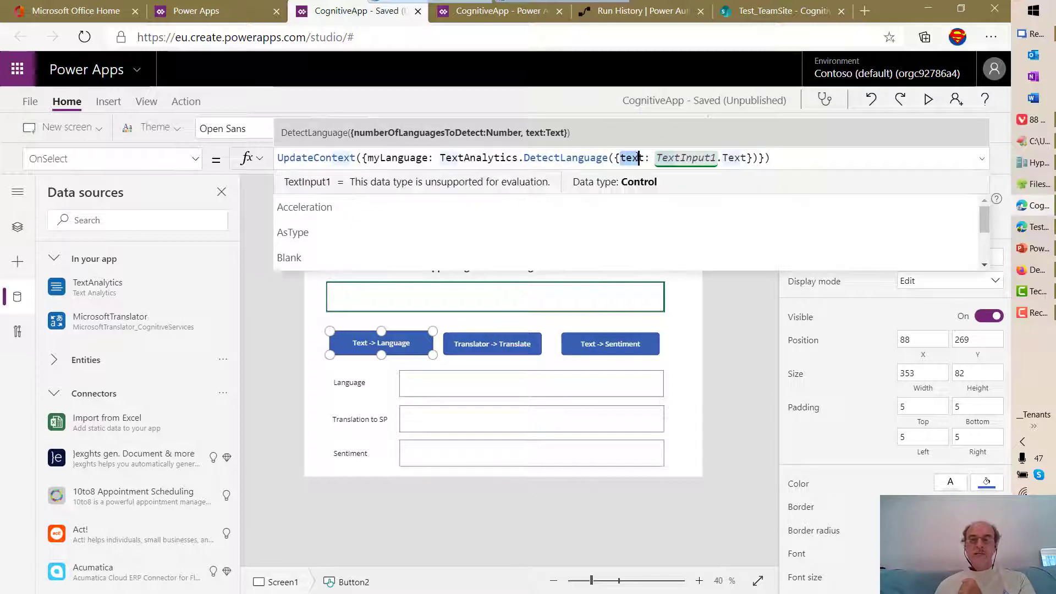
pyautogui.click(656, 158)
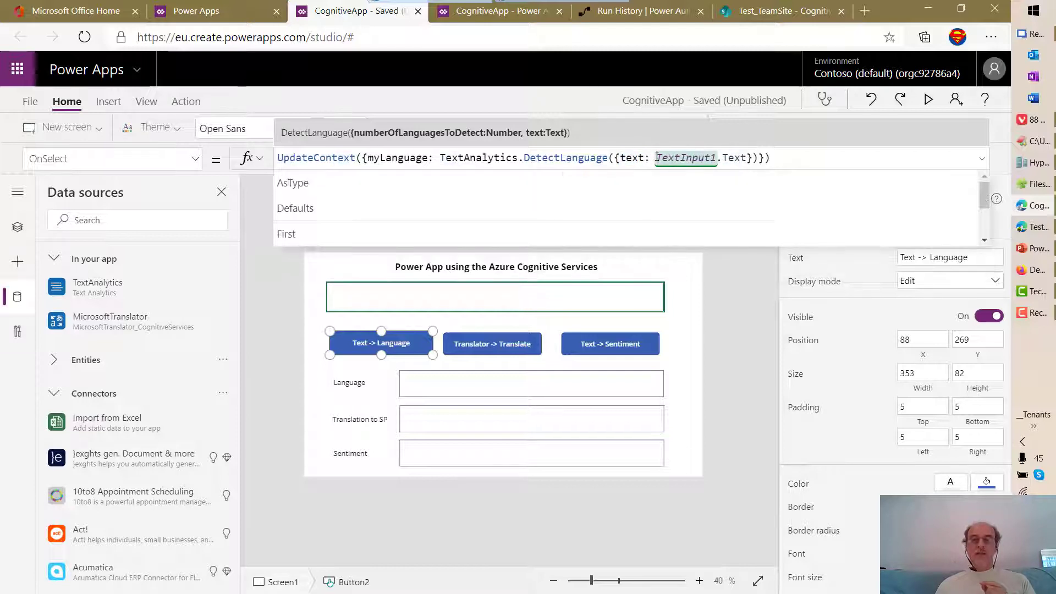
pyautogui.moveTo(656, 158); pyautogui.dragTo(718, 157)
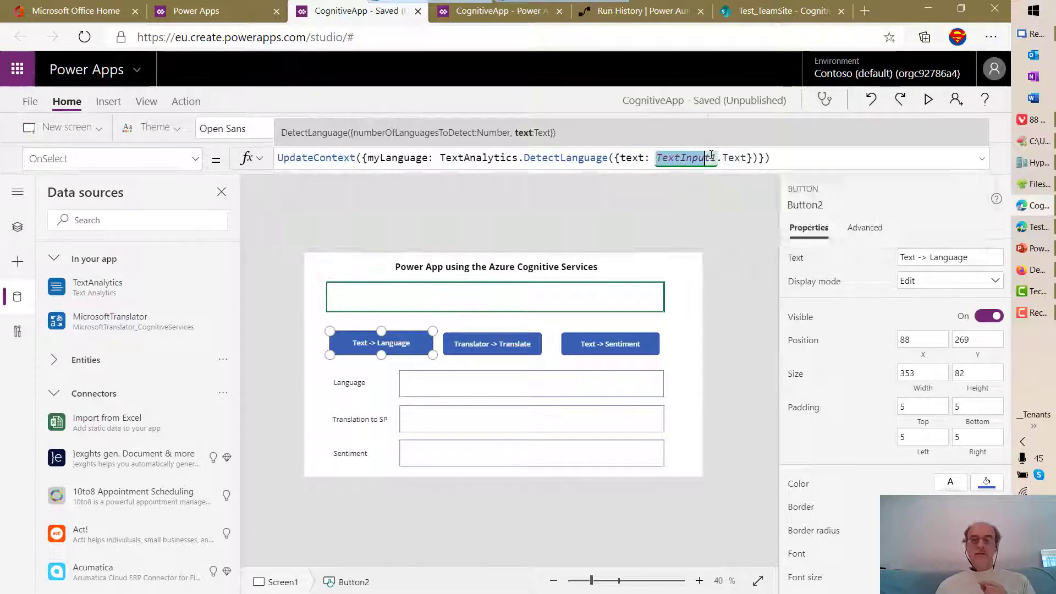
pyautogui.click(533, 294)
pyautogui.click(388, 343)
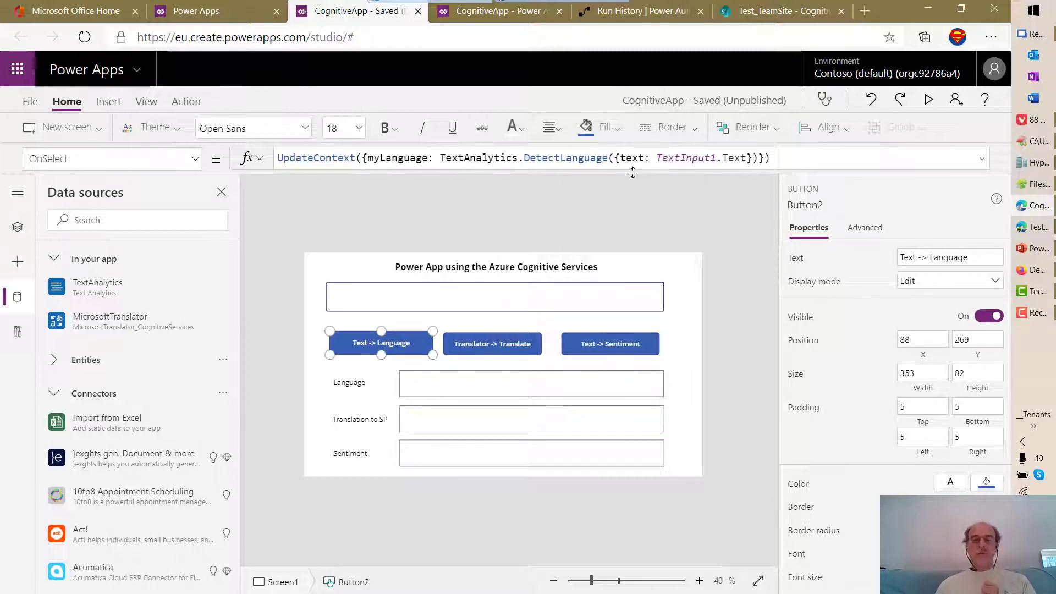
# Examine the Text formula of the Language result label: the First function, myLanguage, detectedLanguages and the name property.
pyautogui.click(440, 386)
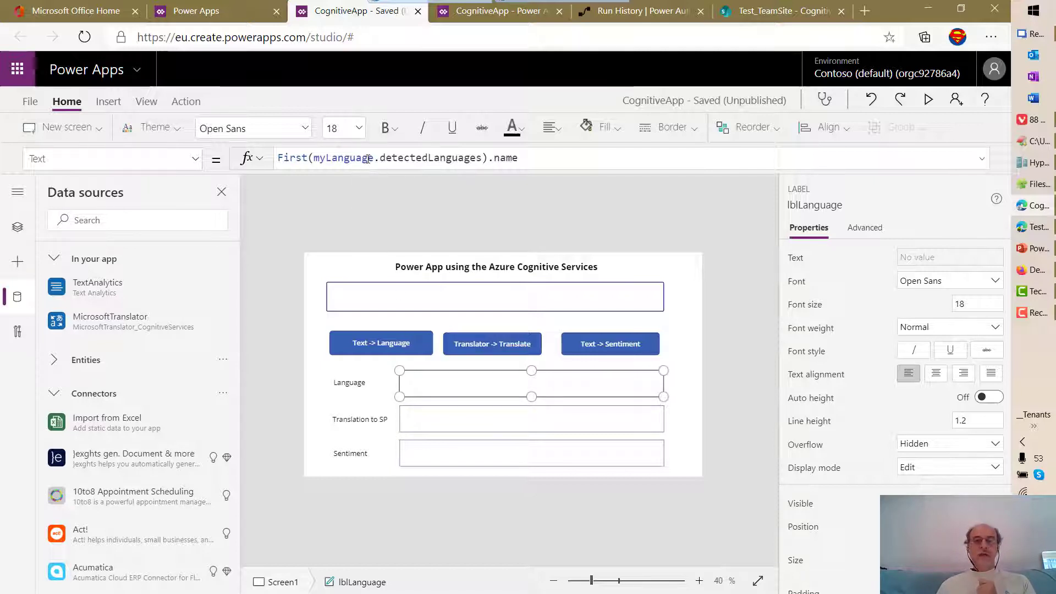
pyautogui.click(412, 158)
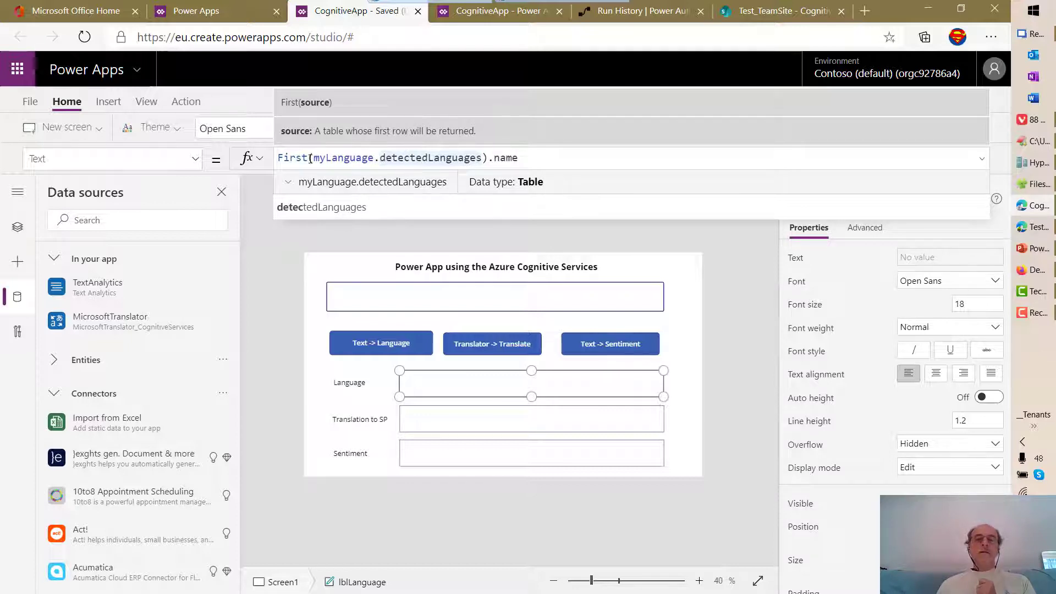
pyautogui.moveTo(311, 158); pyautogui.dragTo(367, 155)
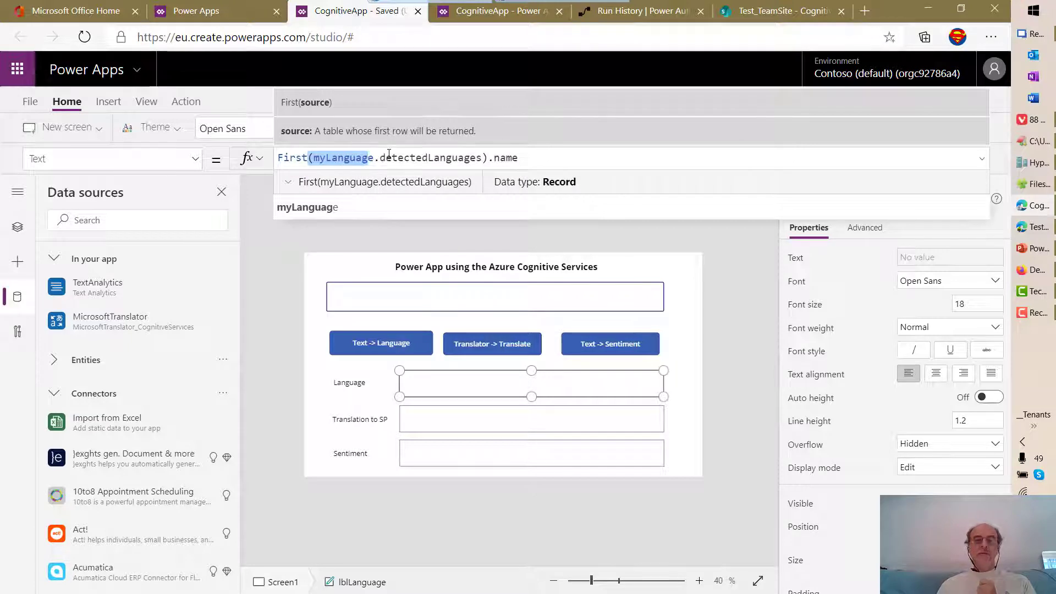
pyautogui.click(446, 160)
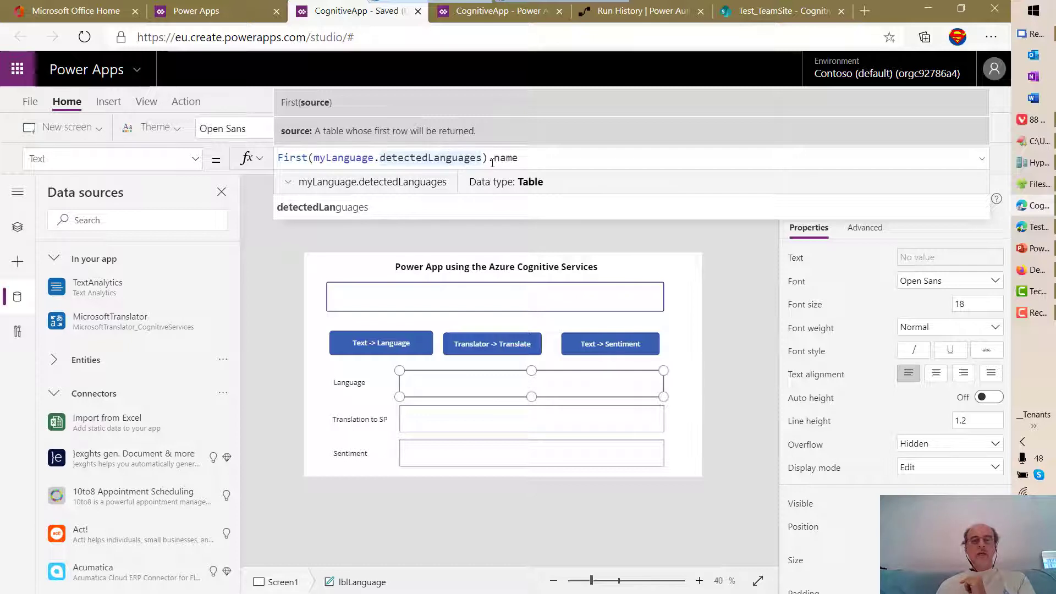
pyautogui.doubleClick(304, 159)
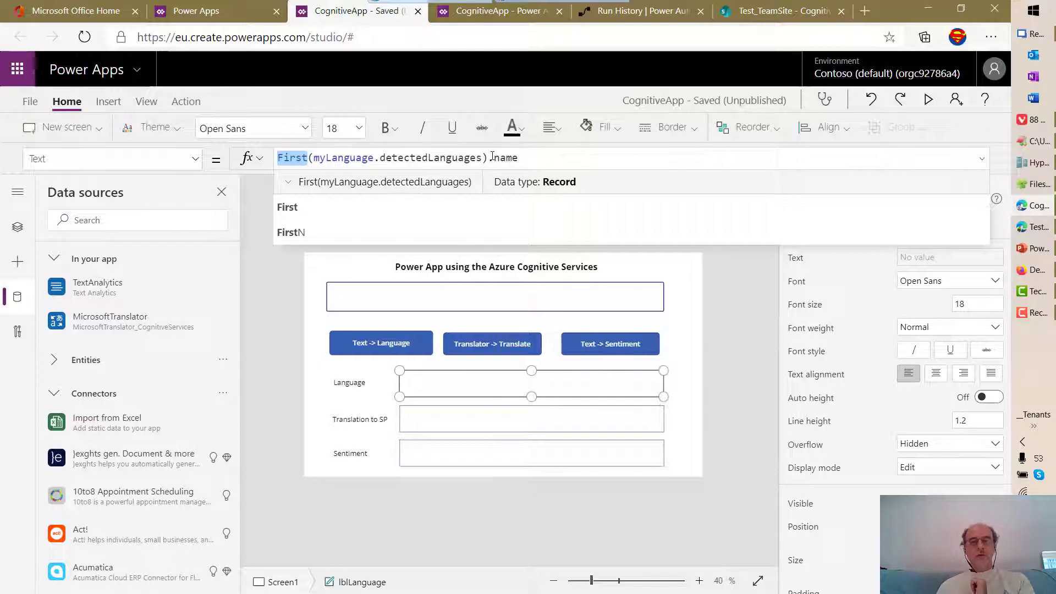
pyautogui.moveTo(489, 158); pyautogui.dragTo(505, 158)
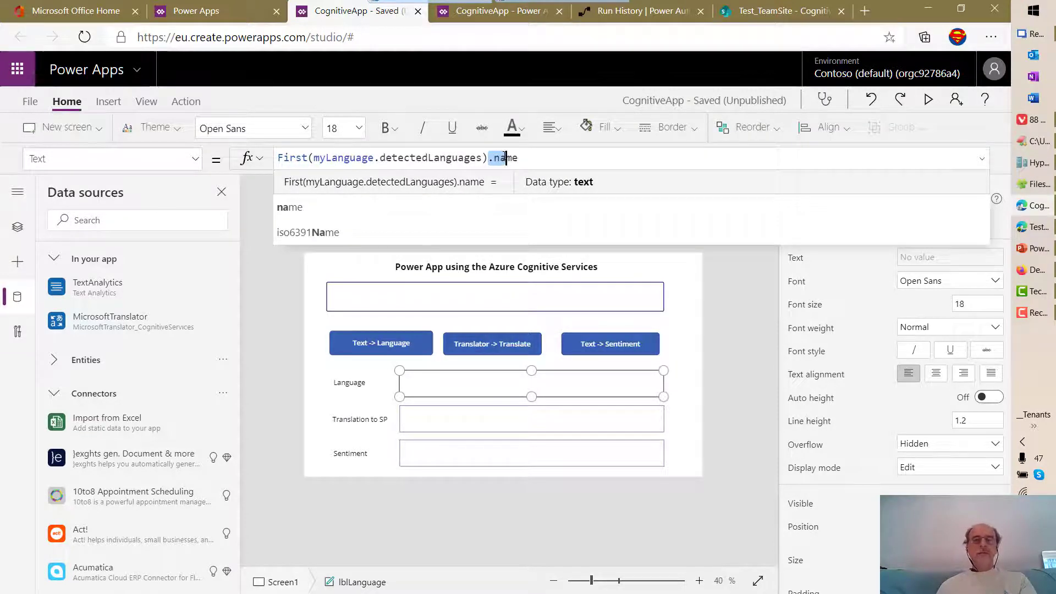
pyautogui.click(458, 384)
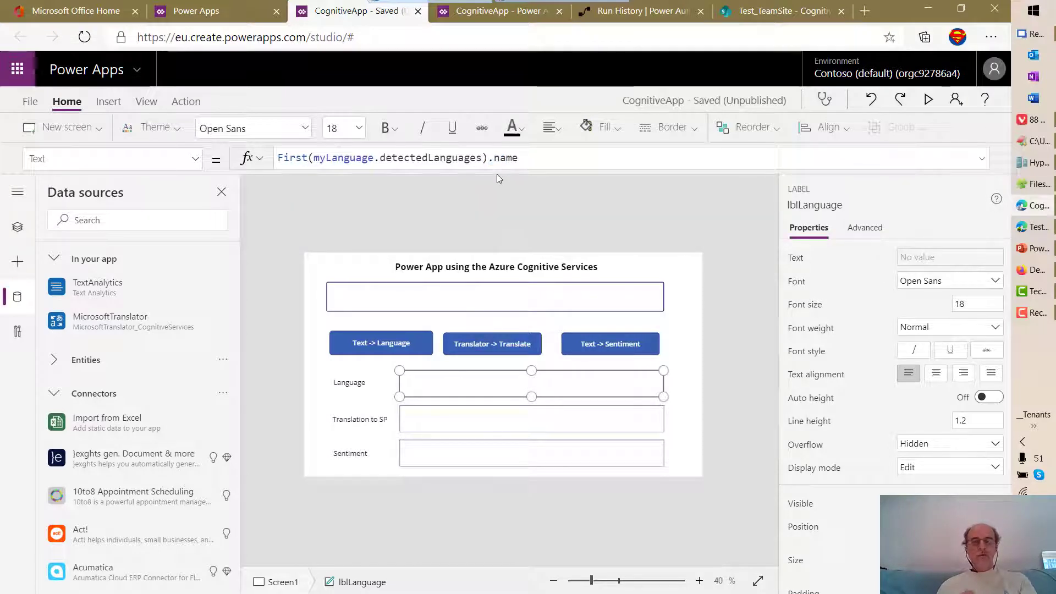
pyautogui.doubleClick(352, 160)
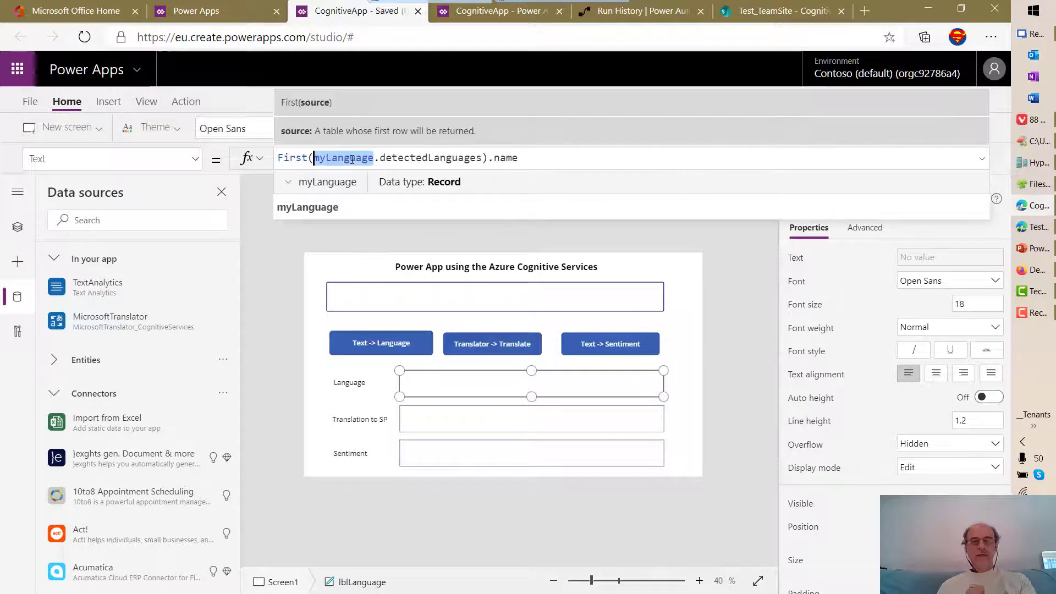
pyautogui.click(496, 157)
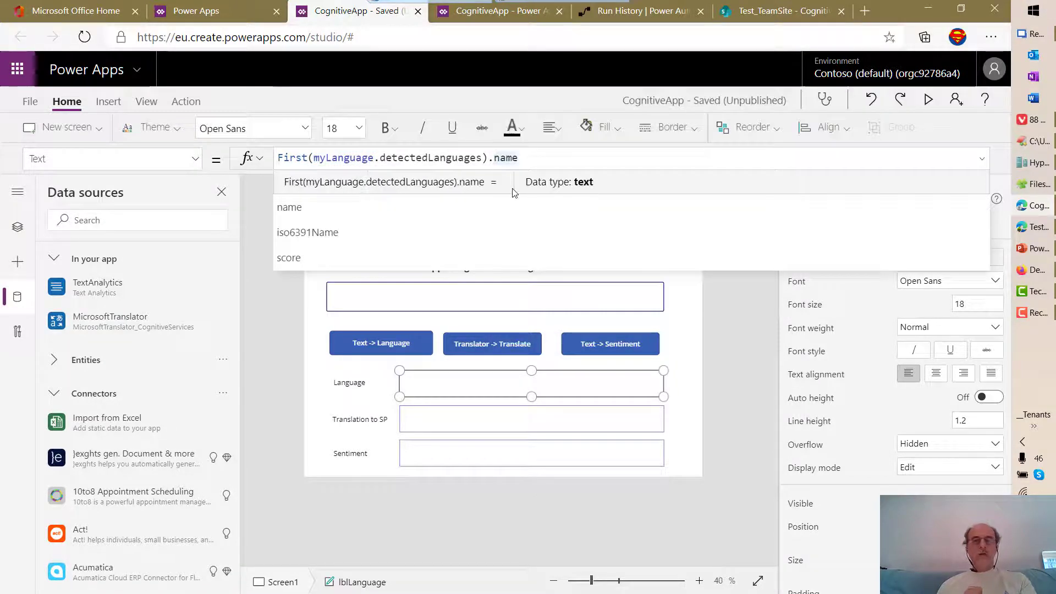
pyautogui.click(437, 325)
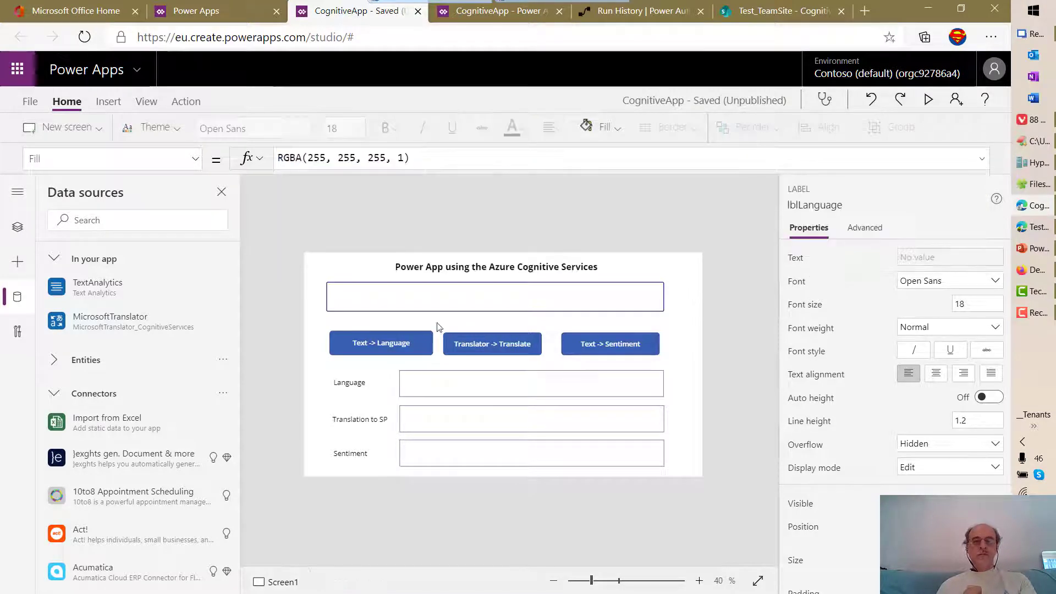
# Examine the Translator -> Translate button's OnSelect formula, including the MicrosoftTranslator call, its input text and "es" argument, and the Translation to SP label's myTranslation formula.
pyautogui.click(483, 344)
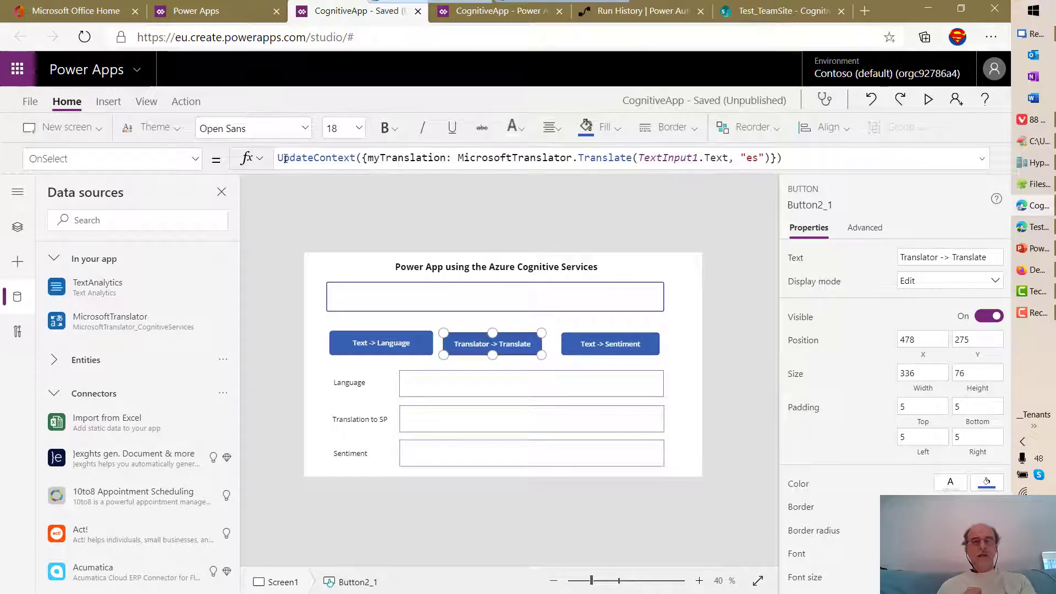
pyautogui.moveTo(285, 158); pyautogui.dragTo(632, 158)
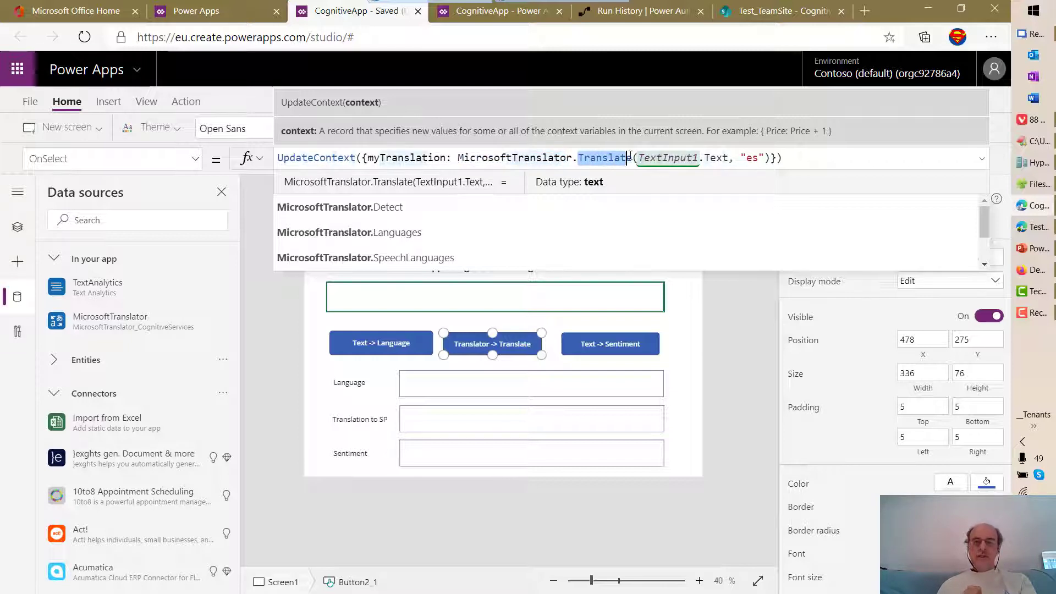
pyautogui.doubleClick(545, 160)
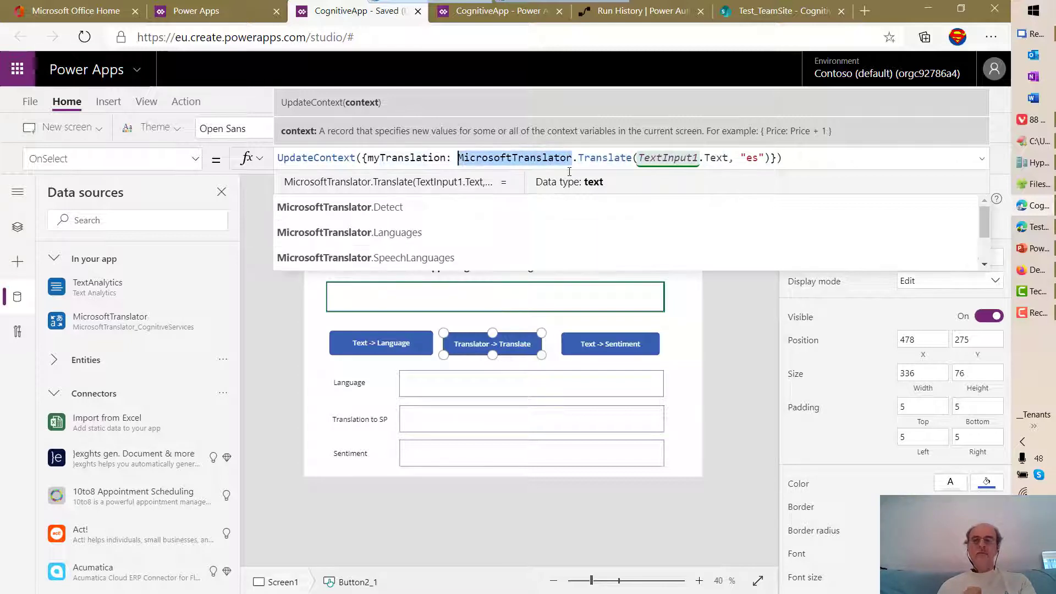
pyautogui.click(639, 158)
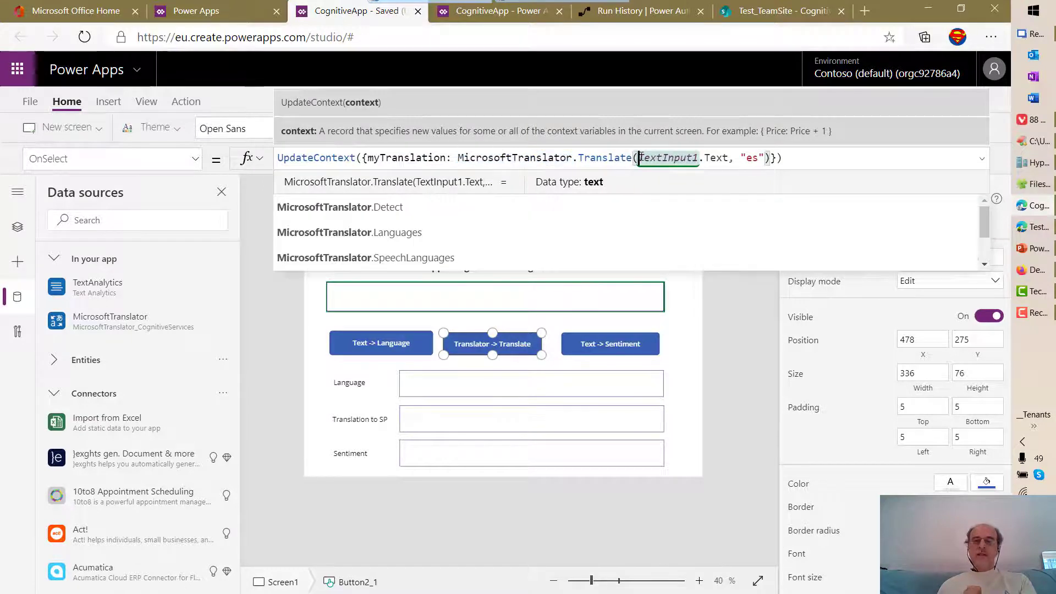
pyautogui.moveTo(639, 158); pyautogui.dragTo(708, 164)
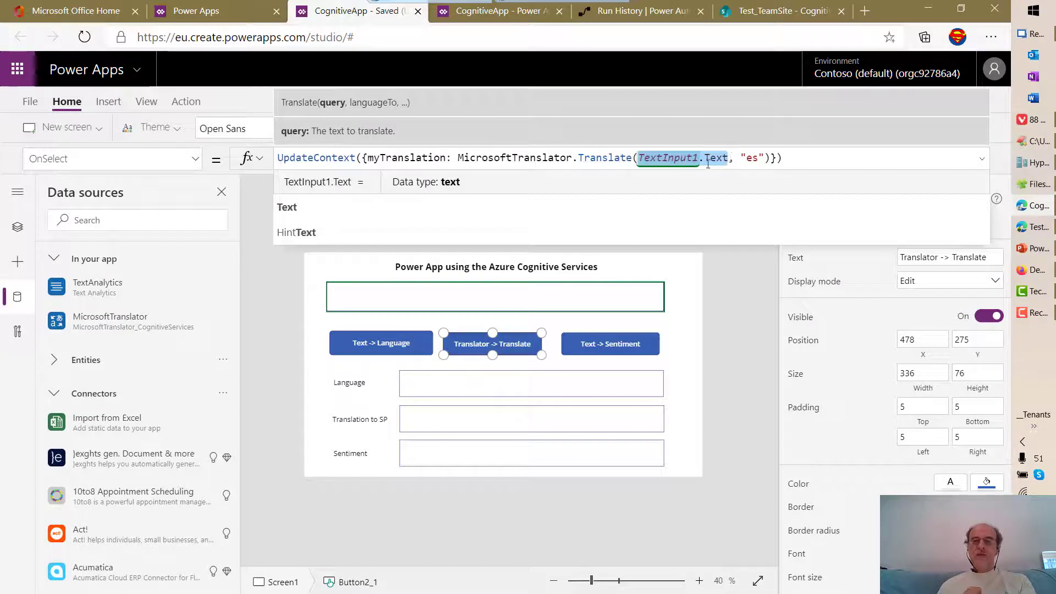
pyautogui.click(742, 157)
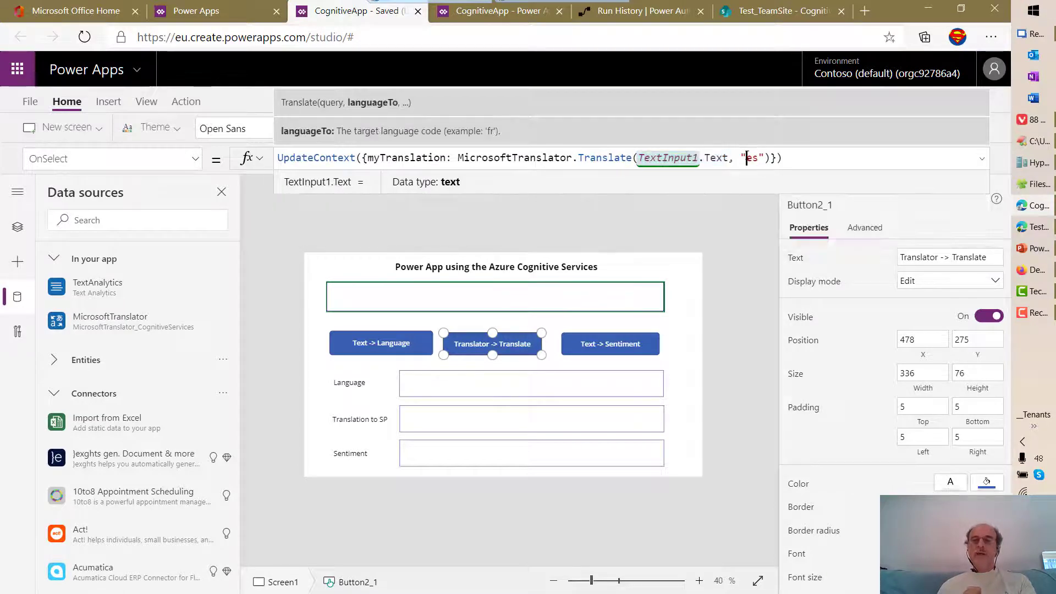
pyautogui.moveTo(742, 157); pyautogui.dragTo(762, 156)
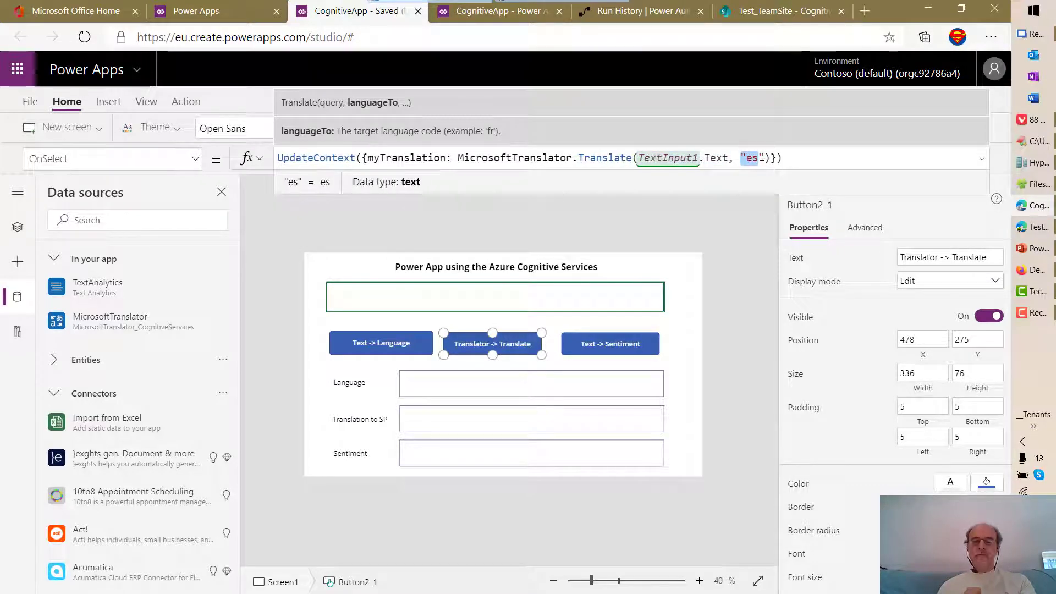
pyautogui.click(472, 419)
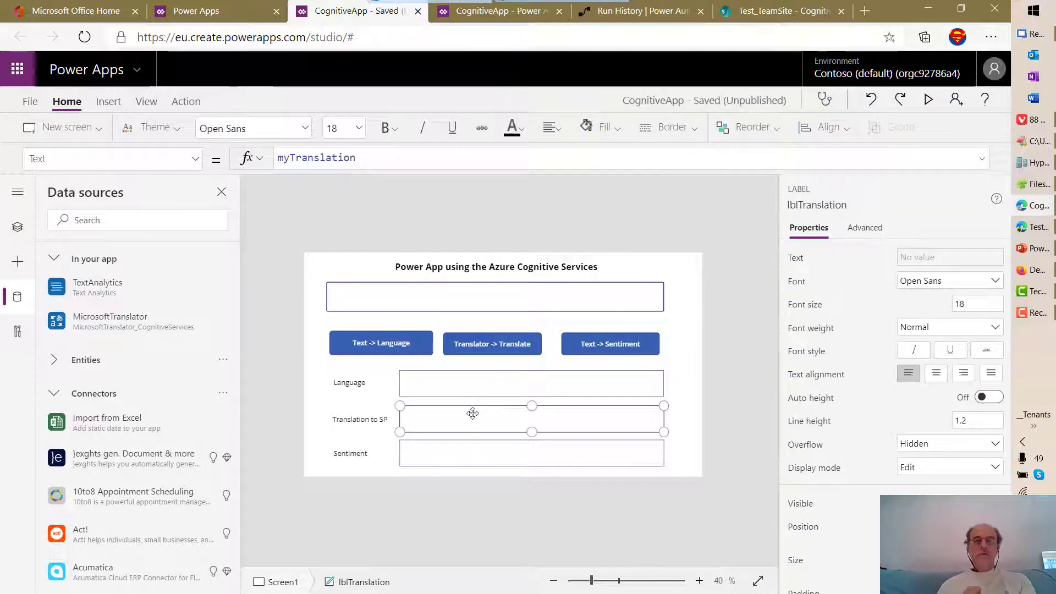
pyautogui.click(328, 158)
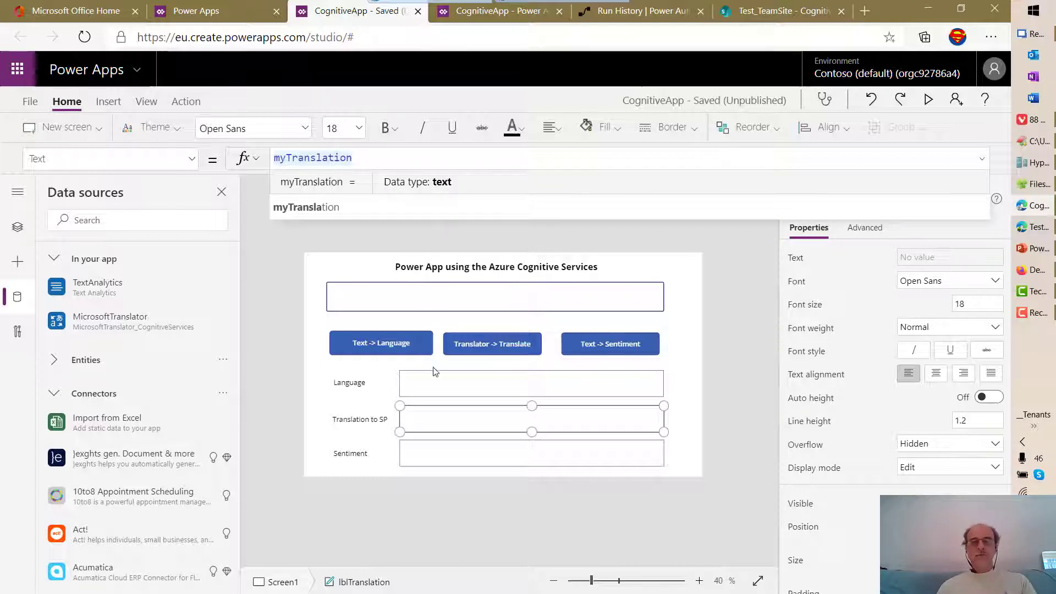
# Examine the Text -> Sentiment button's OnSelect formula: the mySentiment variable, the TextAnalytics connector, DetectSentiment and its text argument from TextInput1.
pyautogui.click(590, 340)
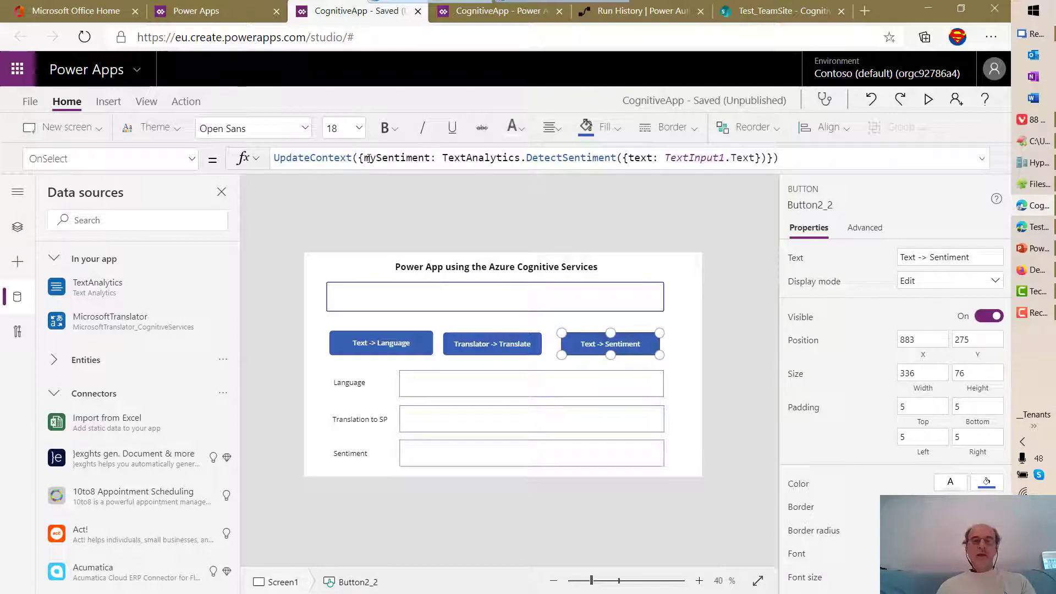
pyautogui.moveTo(369, 159); pyautogui.dragTo(419, 158)
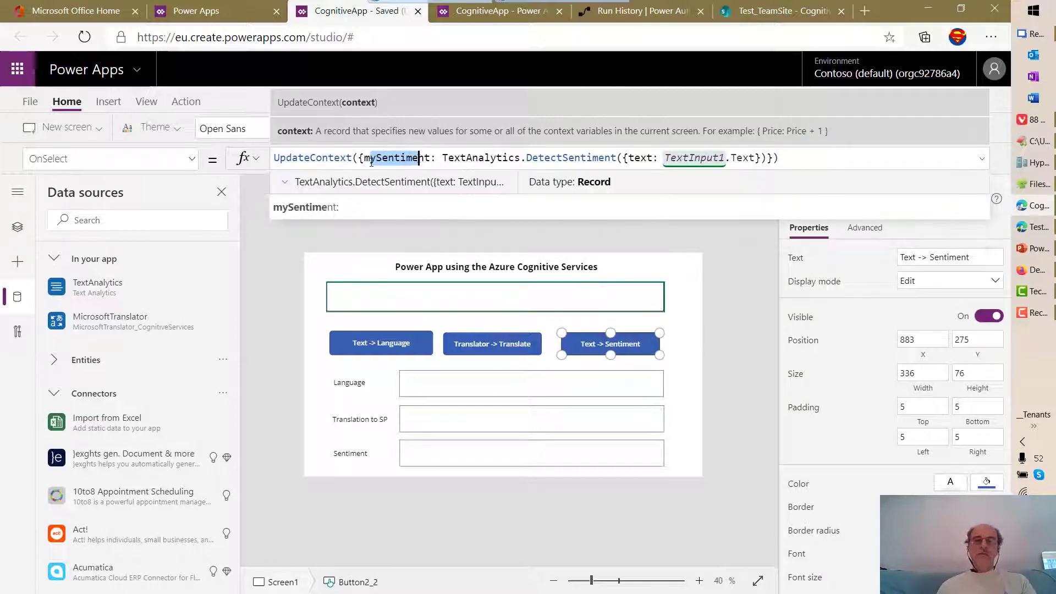
pyautogui.click(443, 159)
pyautogui.moveTo(443, 158); pyautogui.dragTo(515, 158)
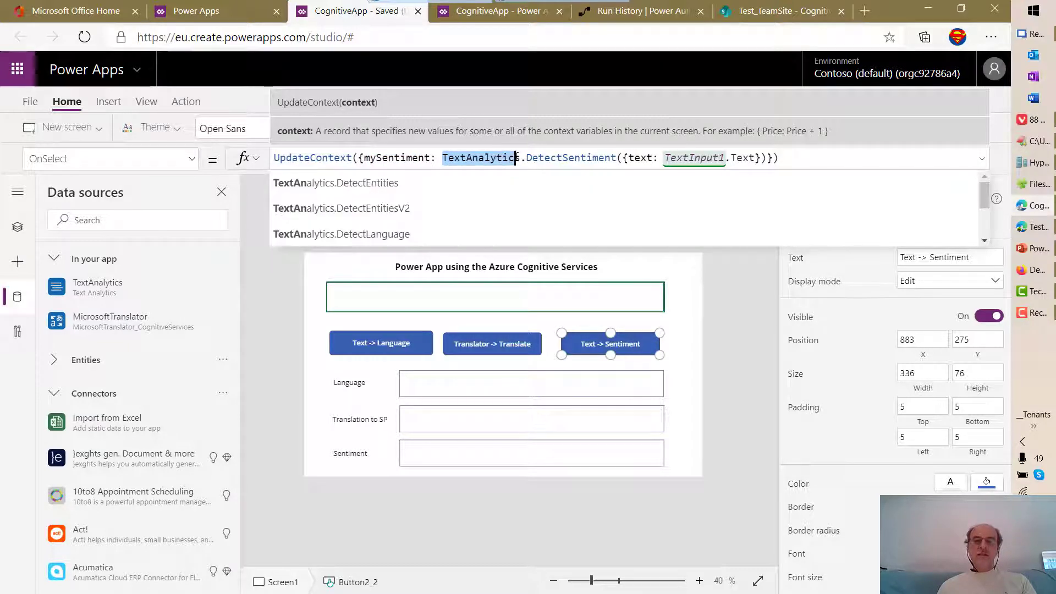
pyautogui.doubleClick(550, 159)
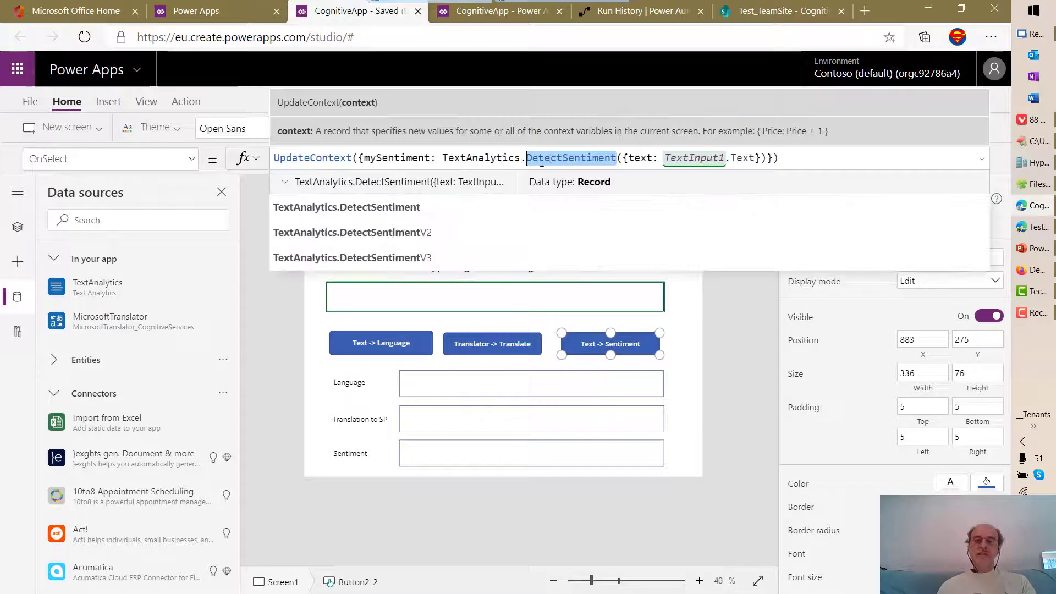
pyautogui.click(635, 160)
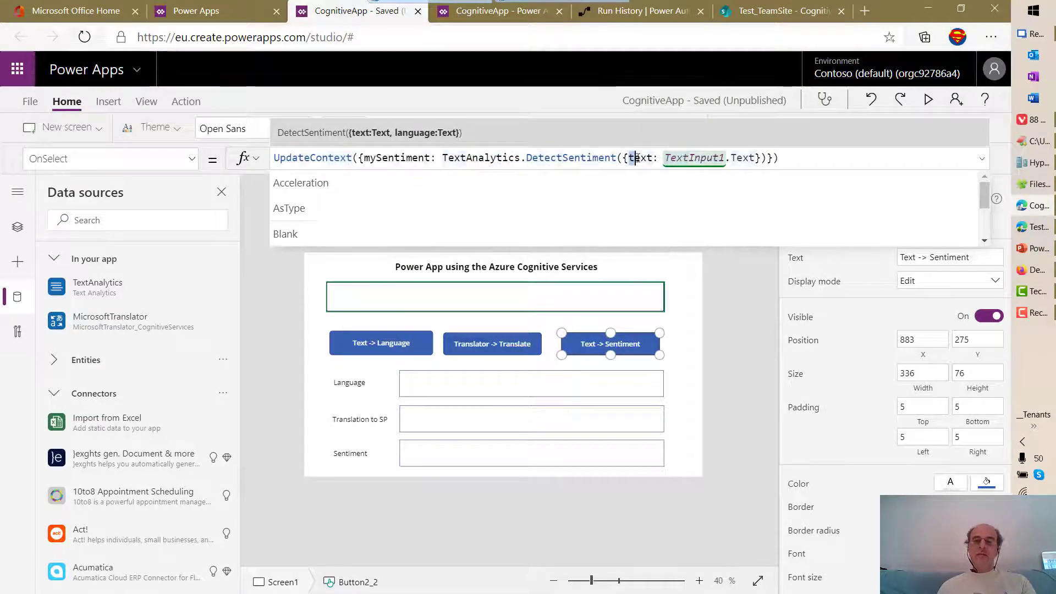
pyautogui.doubleClick(637, 158)
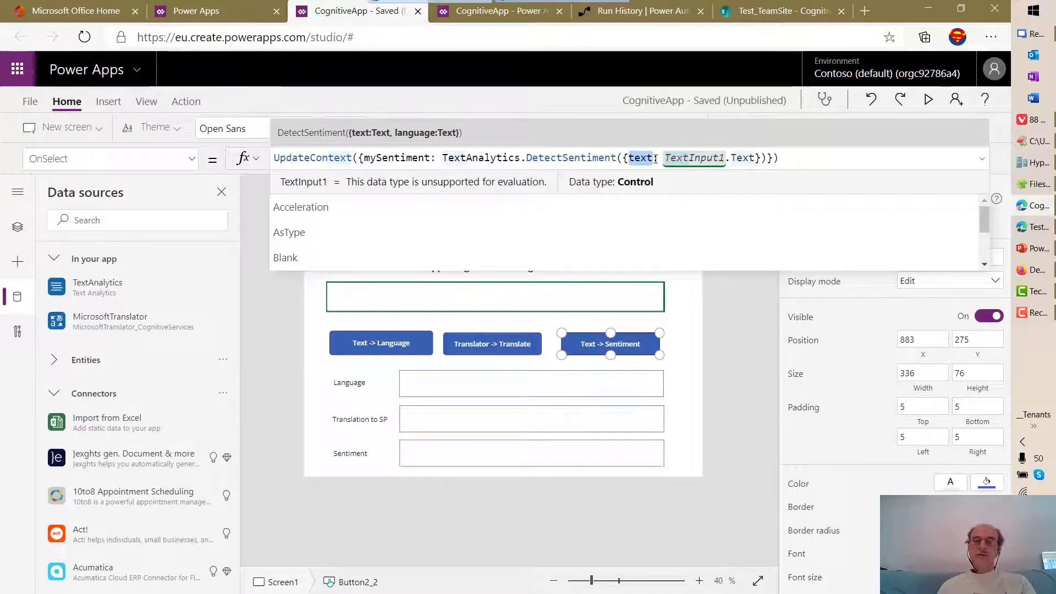
pyautogui.moveTo(666, 158); pyautogui.dragTo(702, 159)
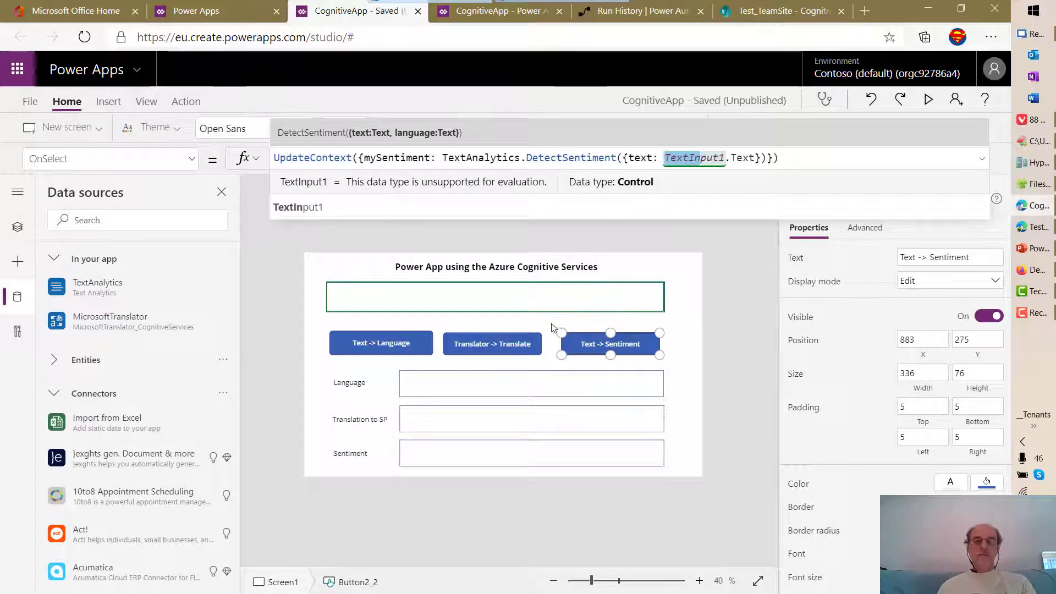
# Inspect the Sentiment result label's mySentiment.score formula and check the sentiment score in the running CognitiveApp before returning to the editor.
pyautogui.click(486, 454)
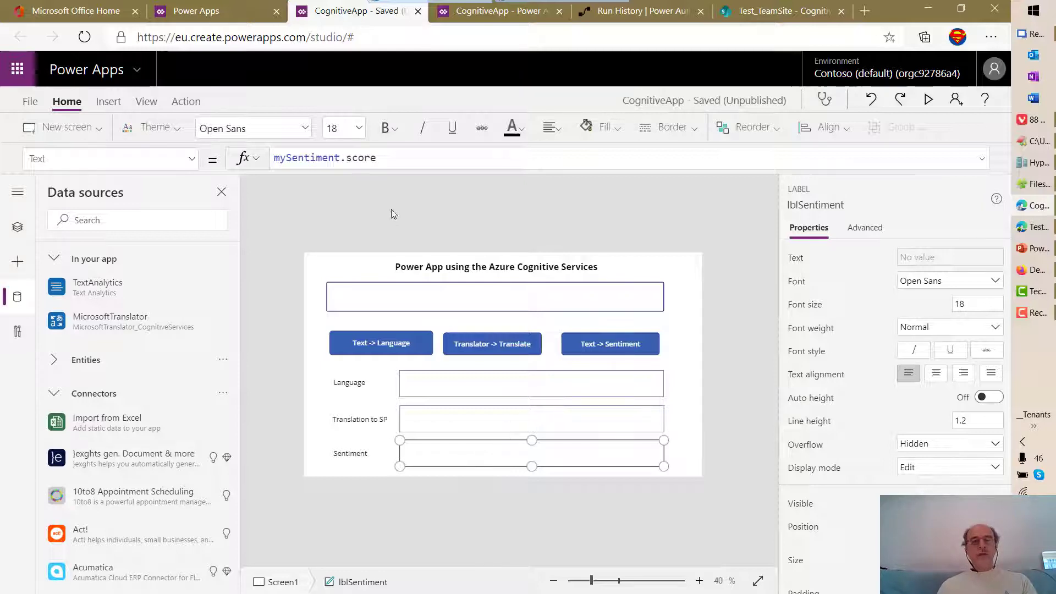
pyautogui.click(359, 160)
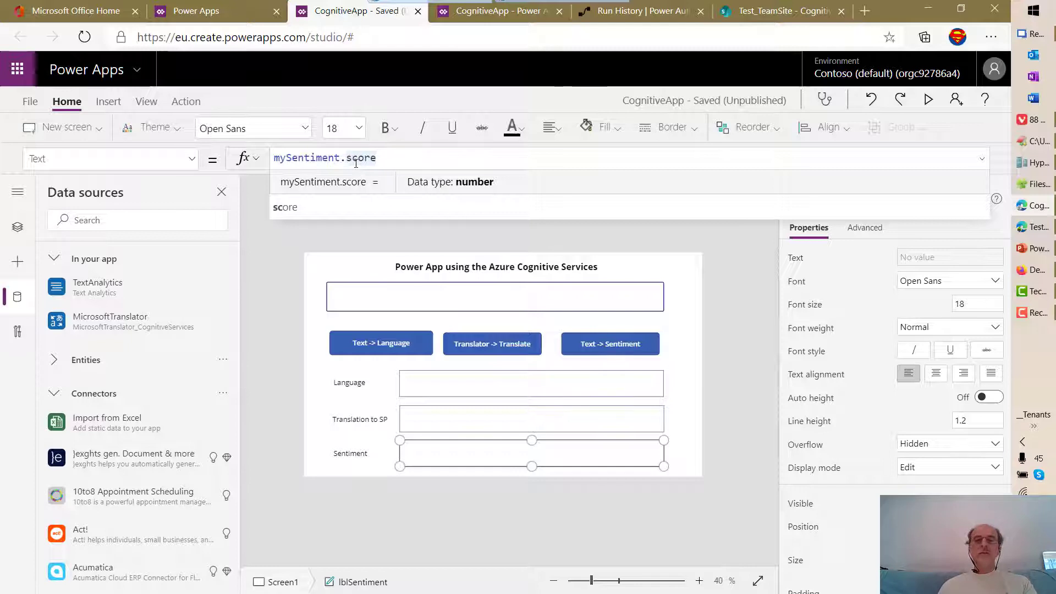
pyautogui.click(314, 164)
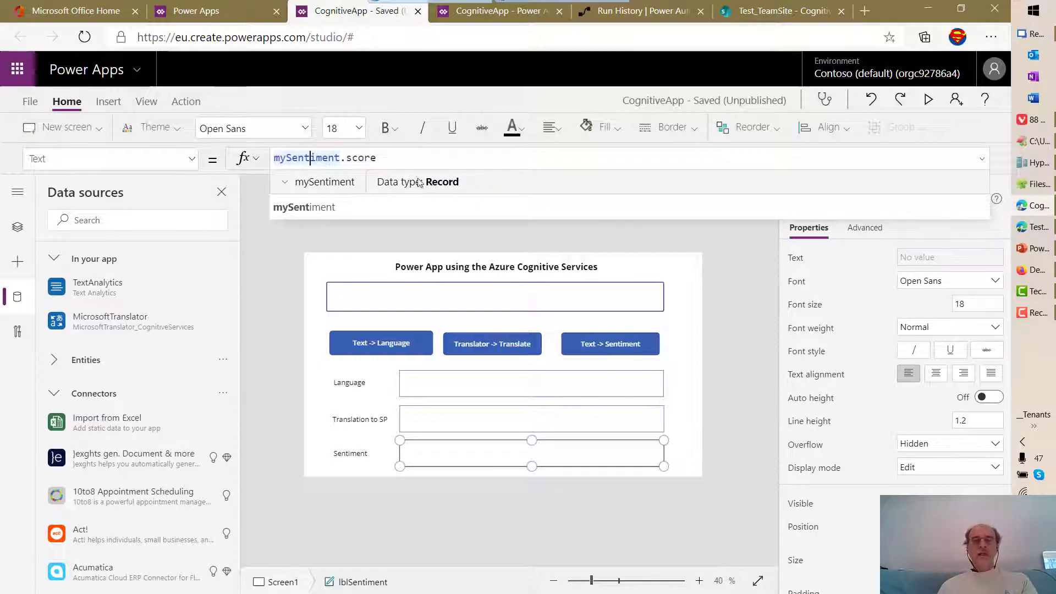
pyautogui.click(373, 160)
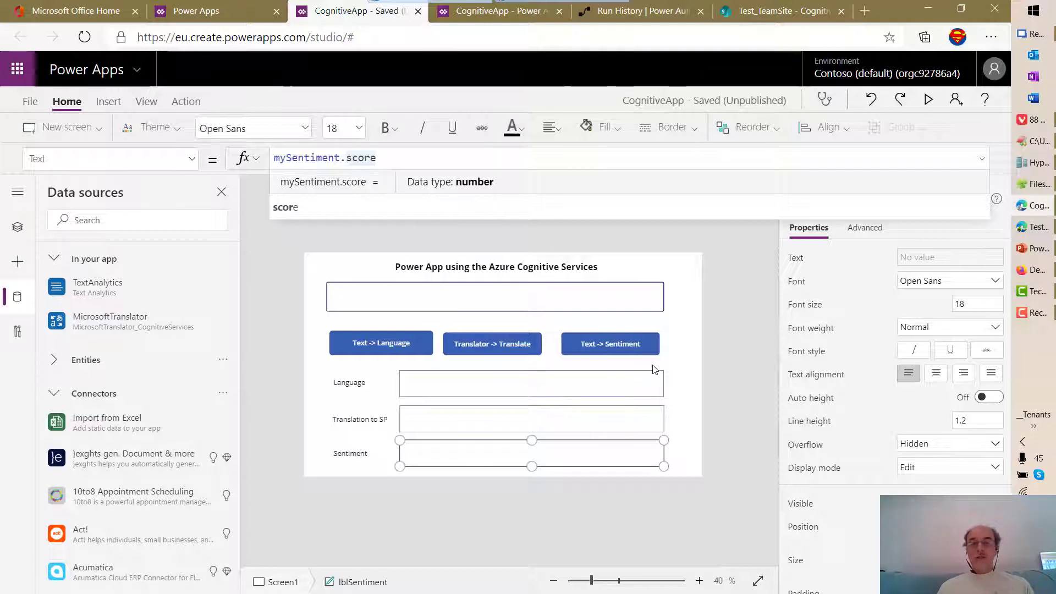
pyautogui.click(503, 15)
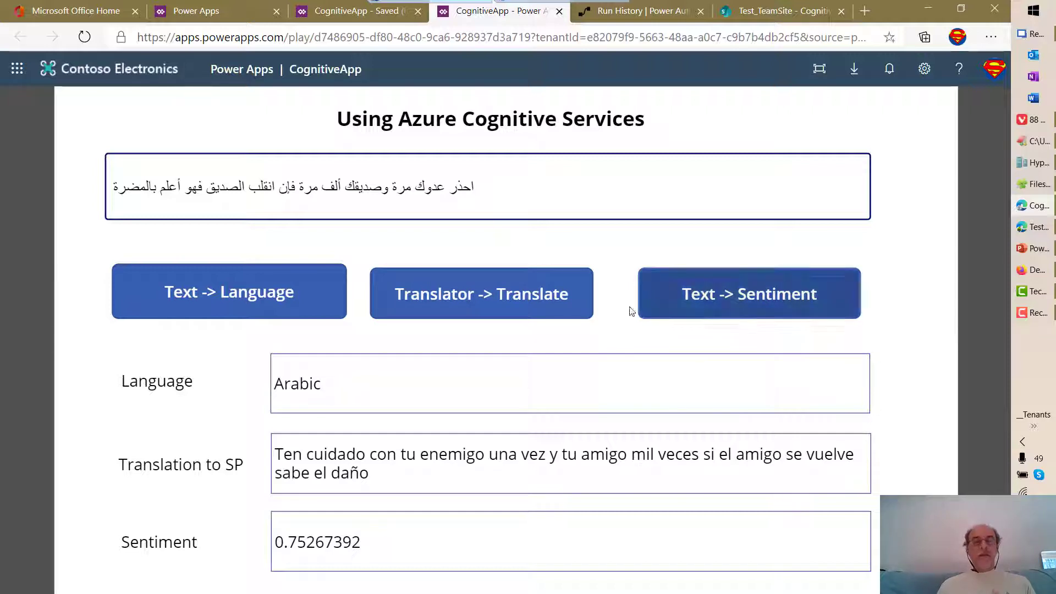
pyautogui.click(352, 12)
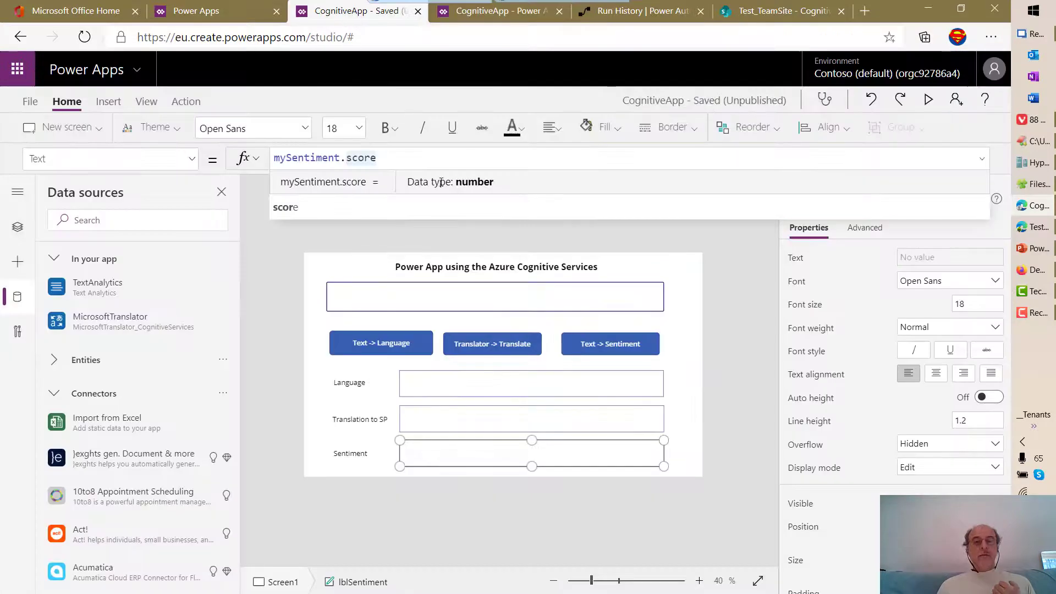
# Review the complete OnSelect formula of the Text -> Language button and the operations suggested for the TextAnalytics connector.
pyautogui.click(408, 341)
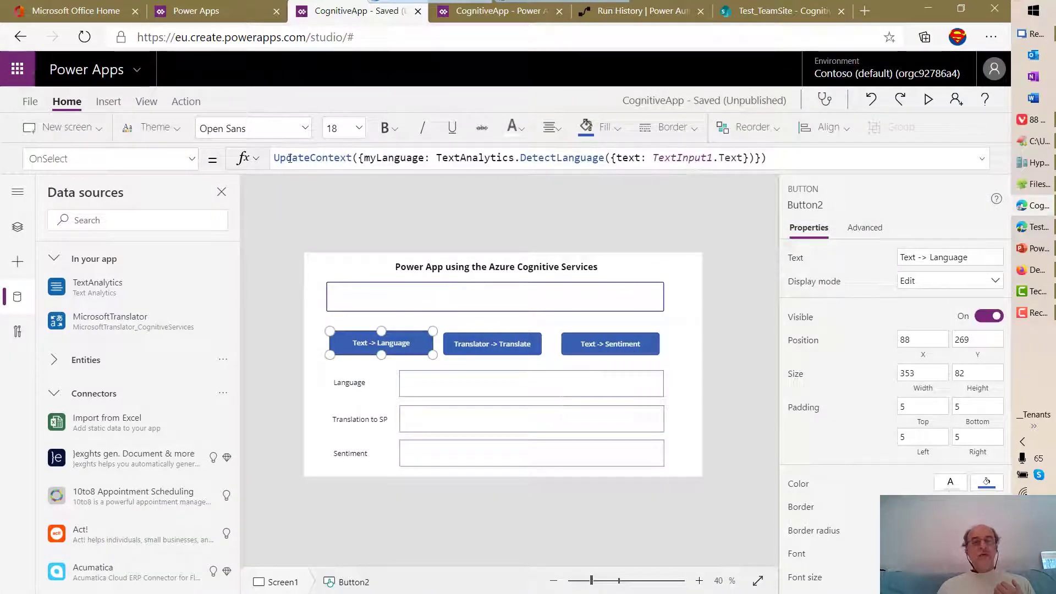
pyautogui.moveTo(278, 159); pyautogui.dragTo(773, 154)
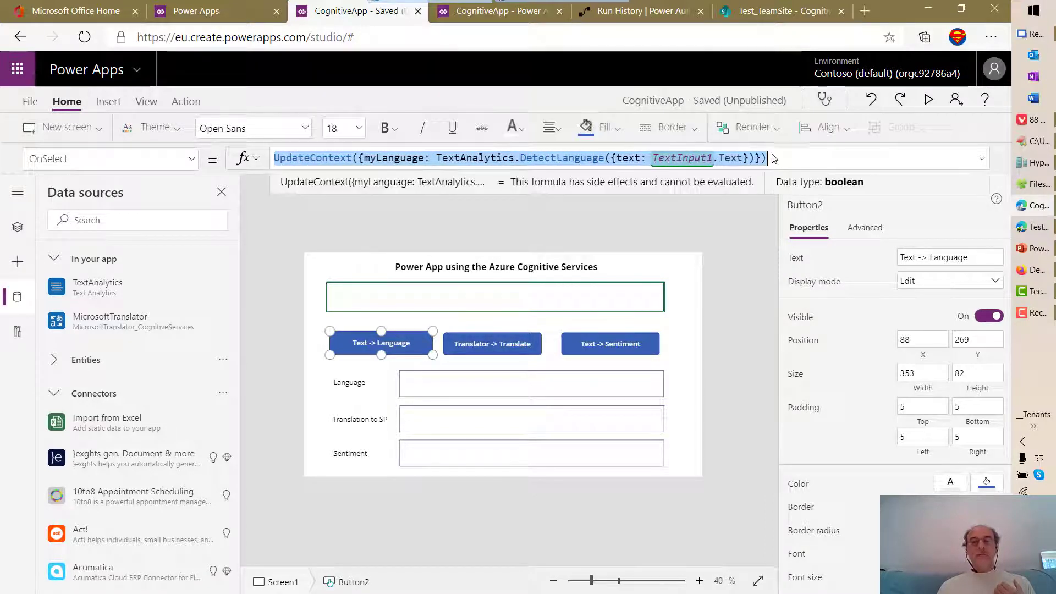
pyautogui.click(686, 229)
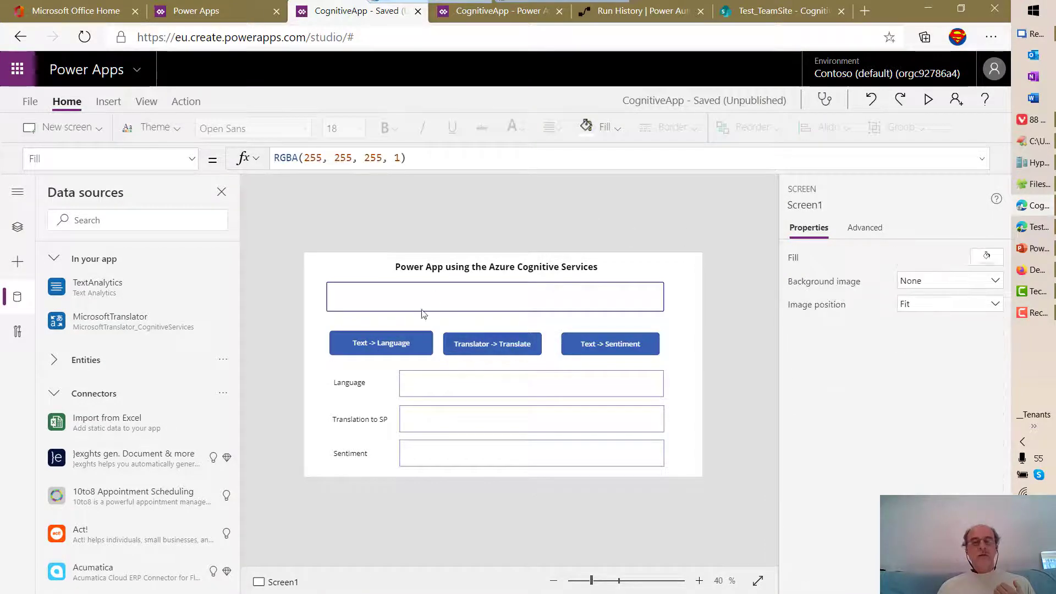
pyautogui.click(424, 345)
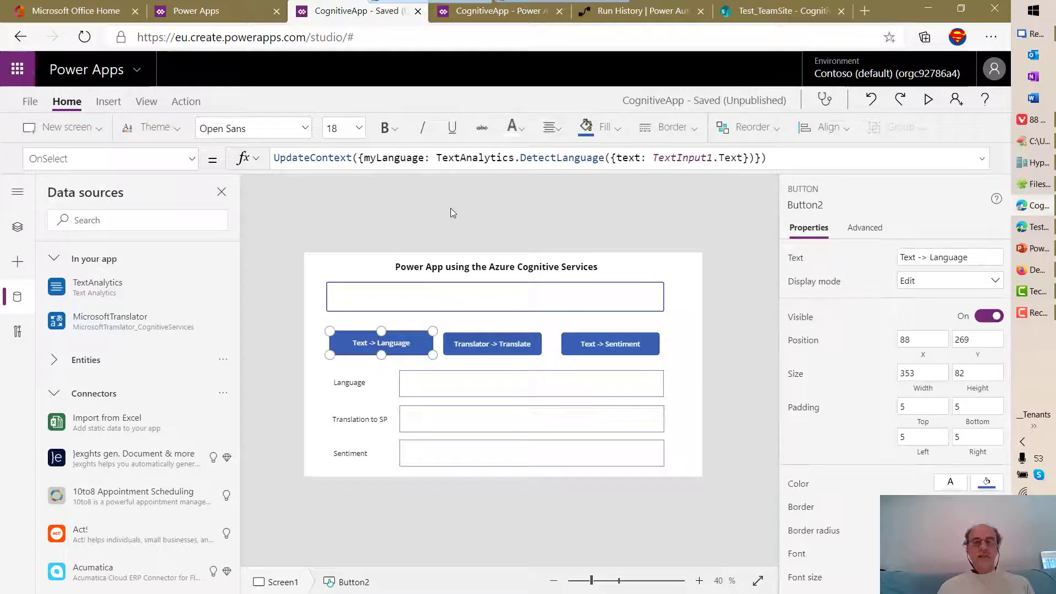
pyautogui.click(450, 159)
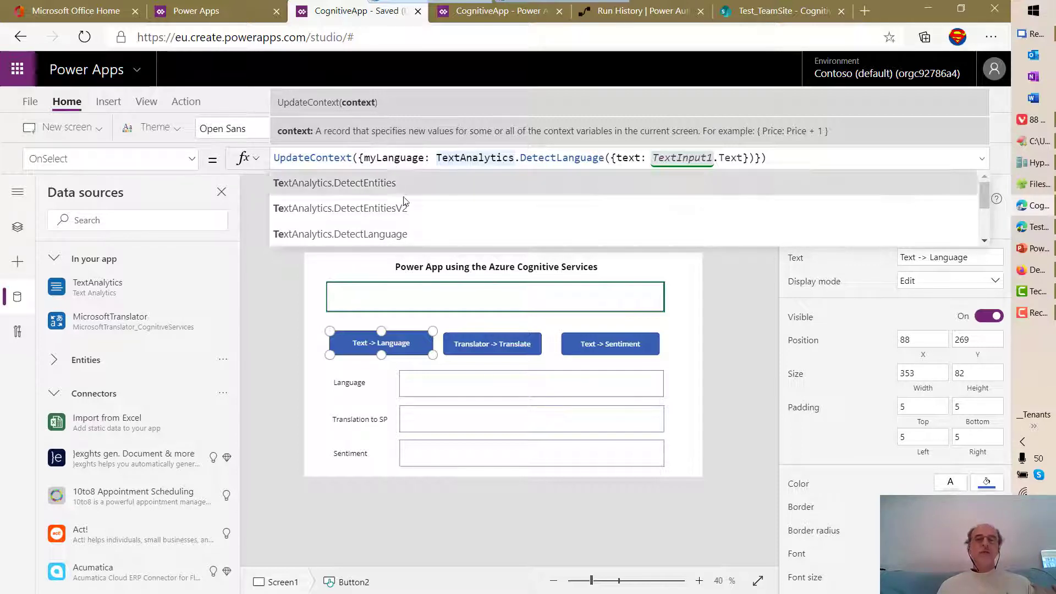
pyautogui.click(712, 278)
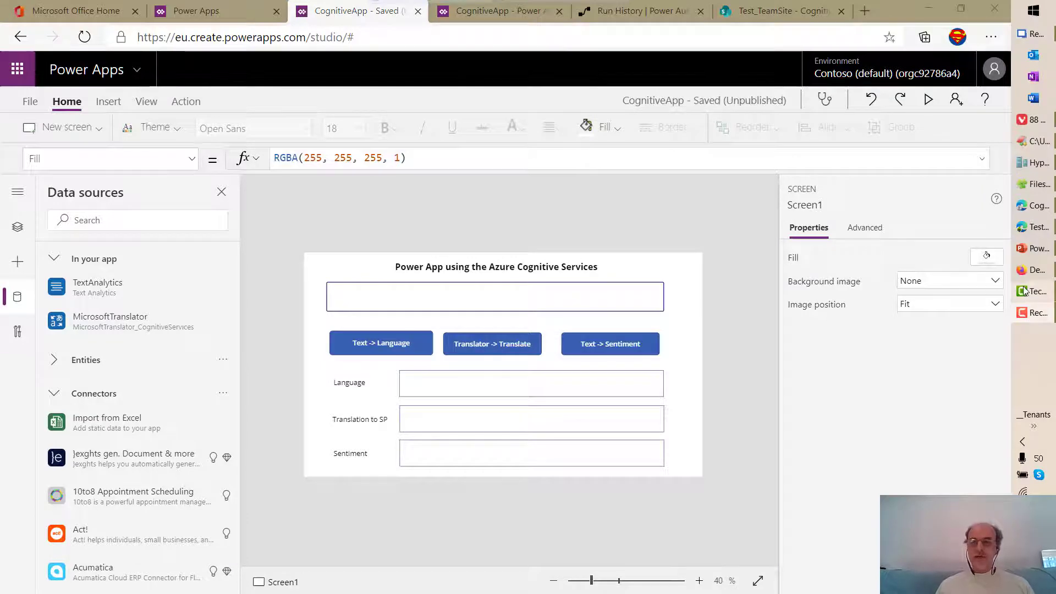
# Switch to the PowerPoint presentation, show slide 14 on Office 365 and the Cognitive Services, and minimize the presentation.
pyautogui.click(1032, 249)
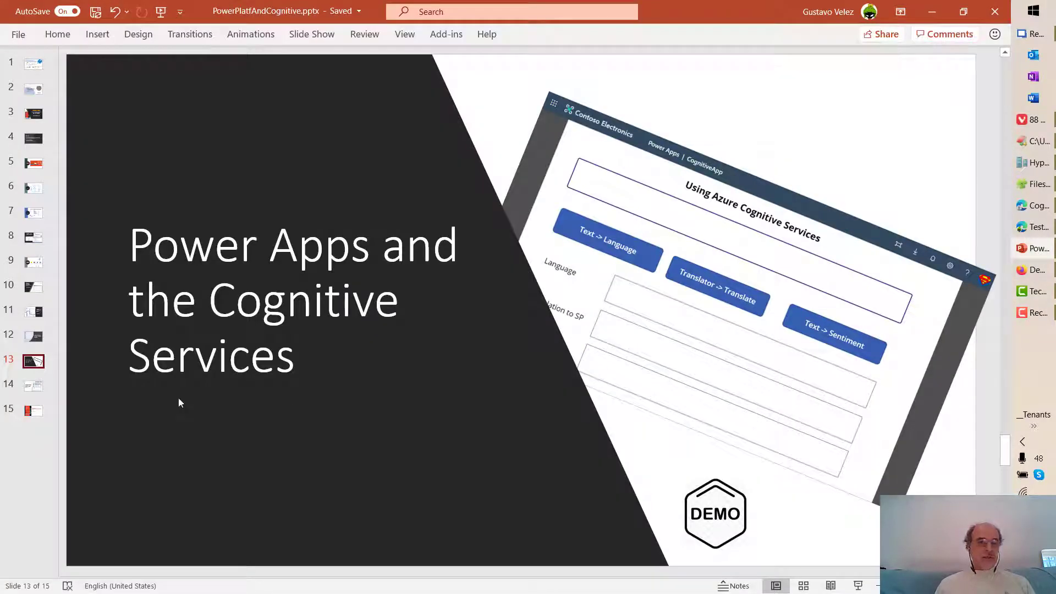
pyautogui.click(40, 390)
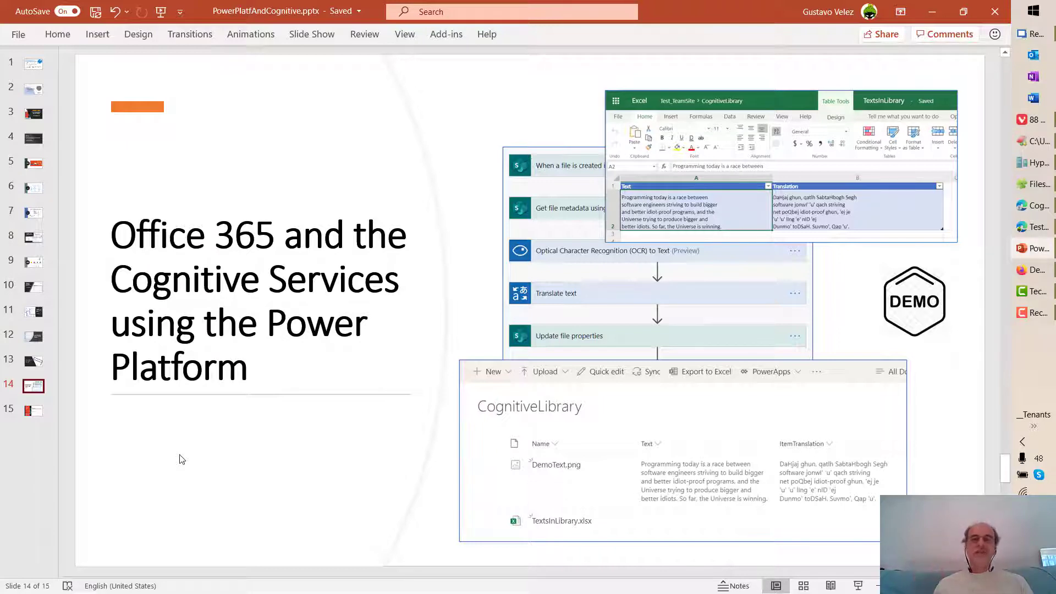
pyautogui.click(931, 12)
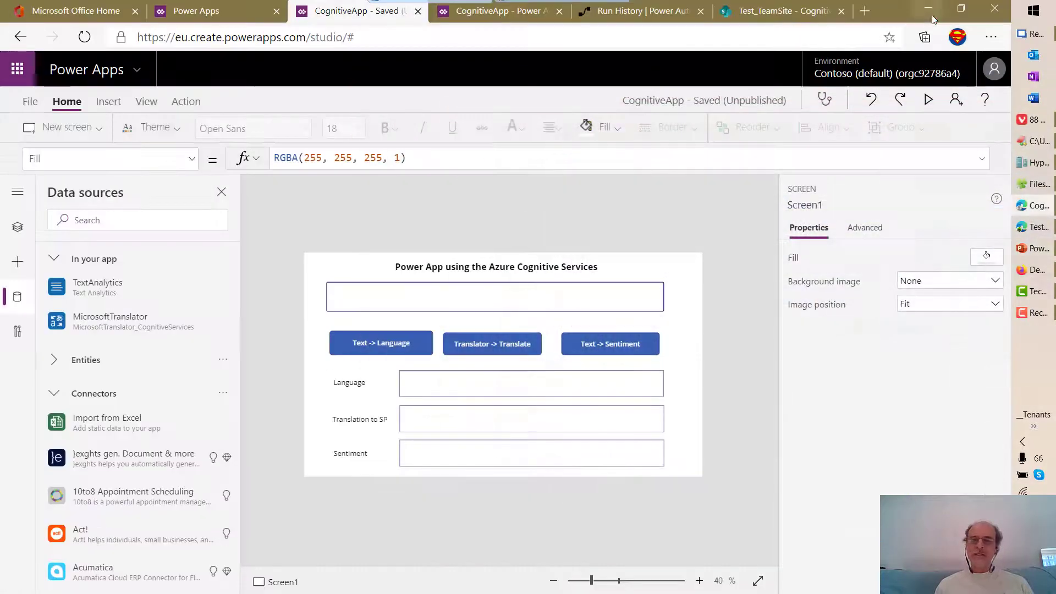
# Switch to the SharePoint CognitiveLibrary, inspect the Text and Translation table in TextsInLibrary.xlsx, and close the workbook.
pyautogui.click(780, 15)
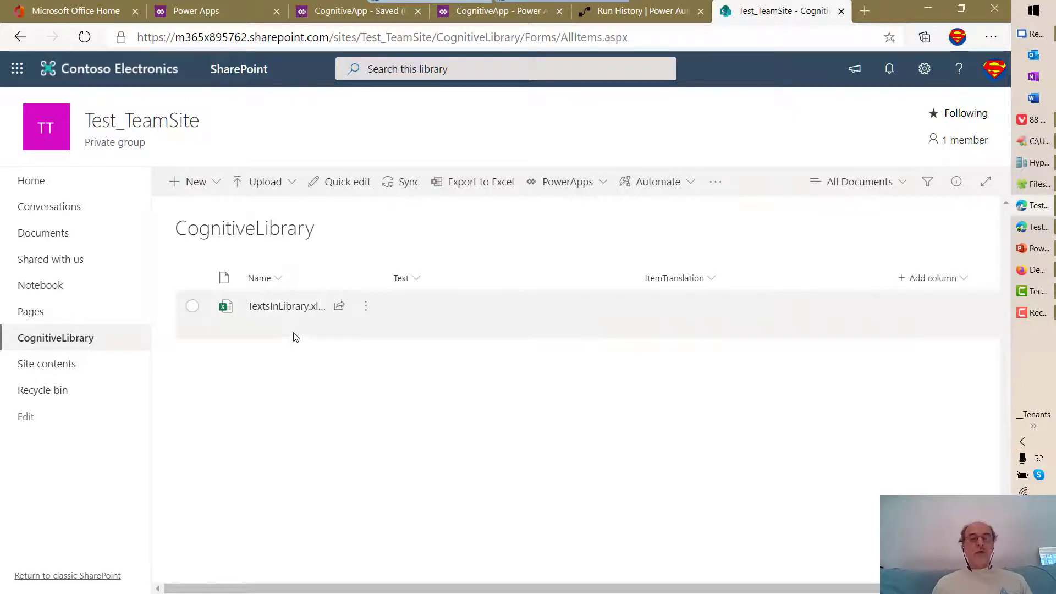
pyautogui.moveTo(281, 309)
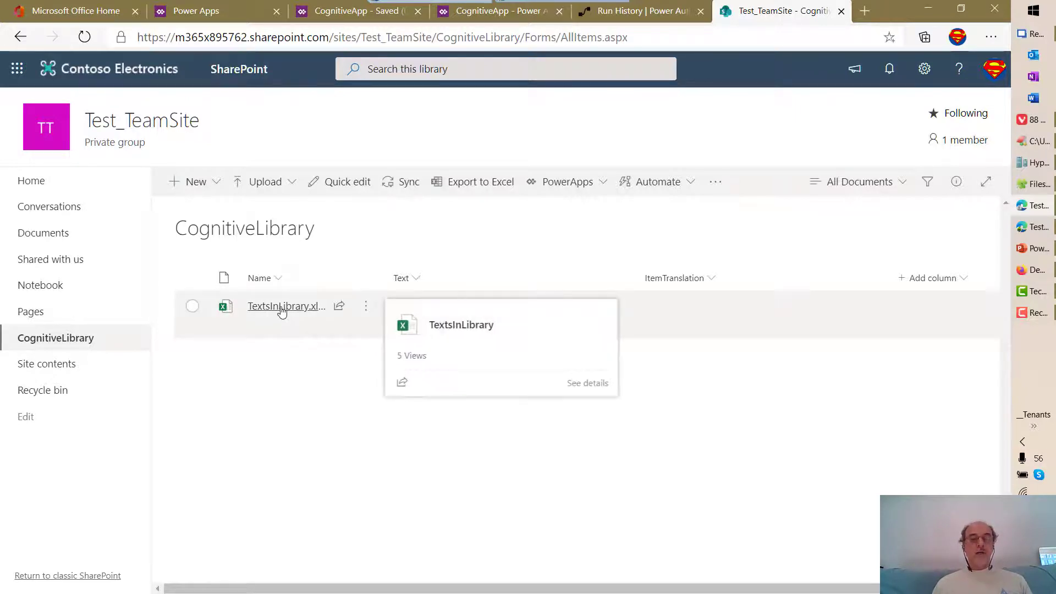
pyautogui.click(281, 307)
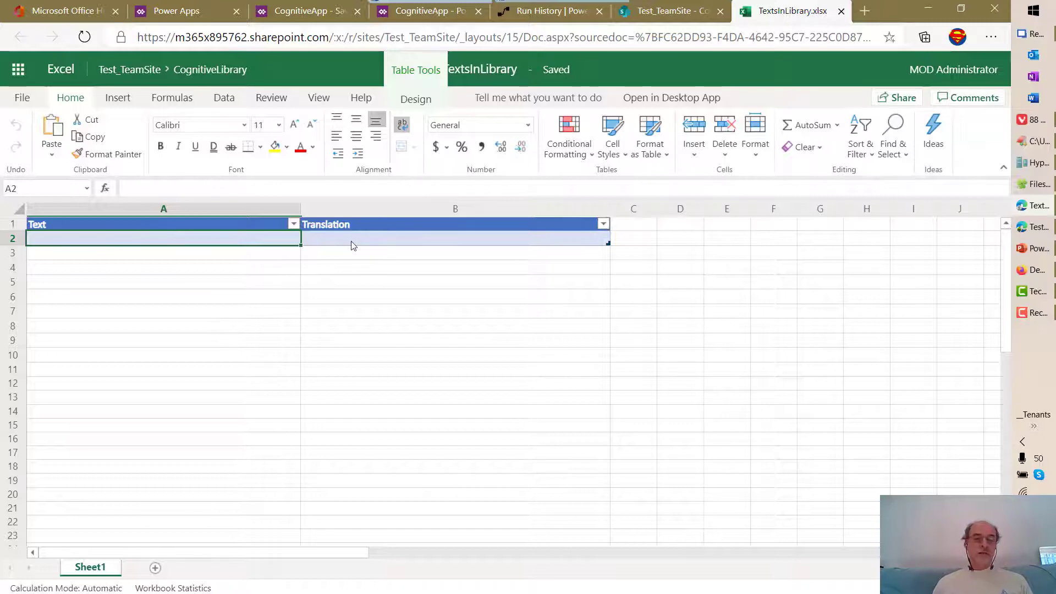
pyautogui.click(841, 11)
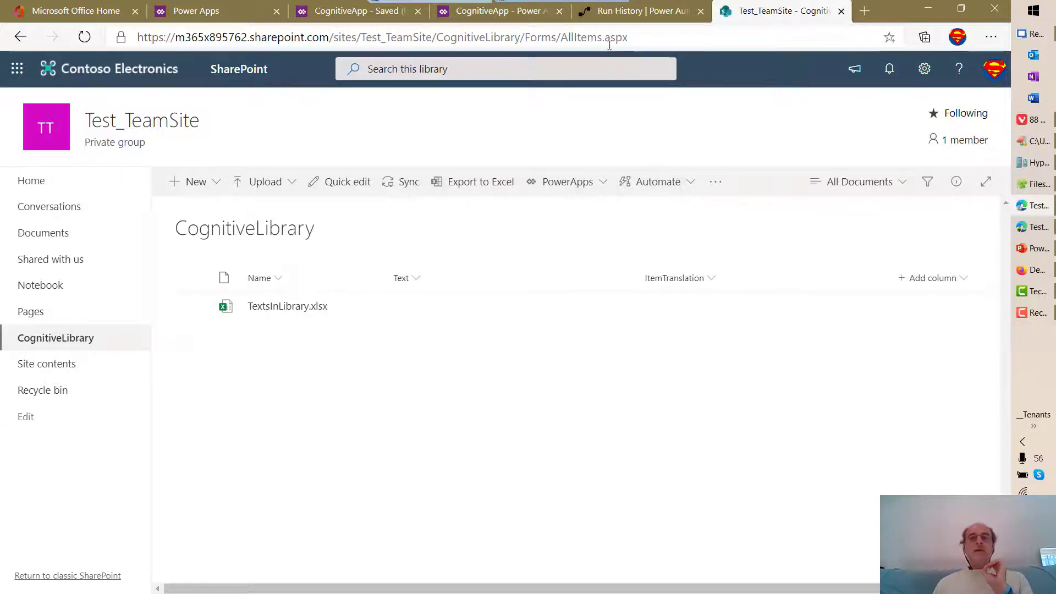
# Switch to Power Automate and open the CognitiveOCR flow from My flows for editing.
pyautogui.click(619, 15)
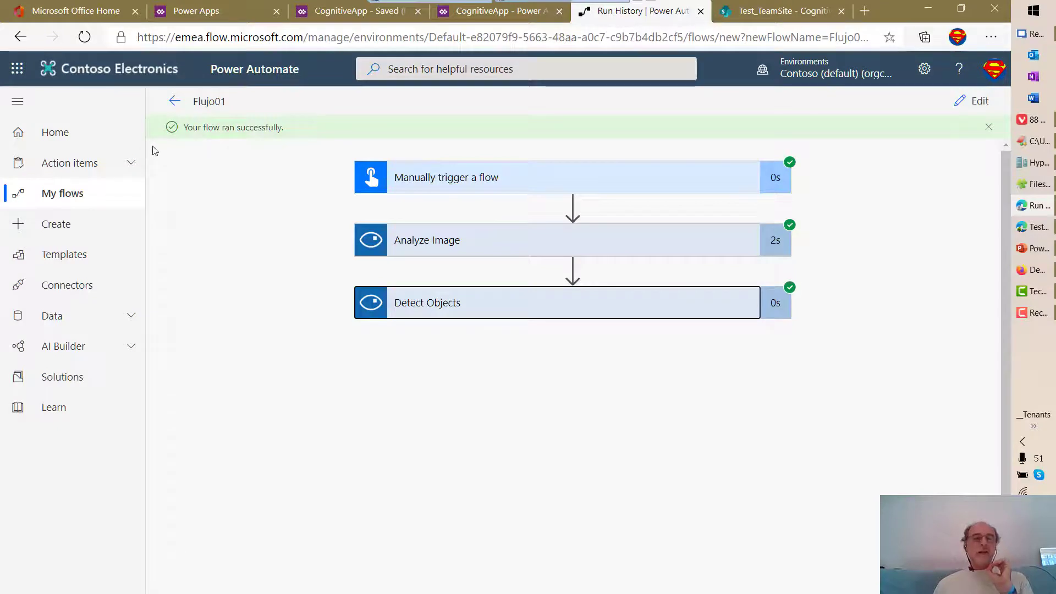
pyautogui.click(69, 194)
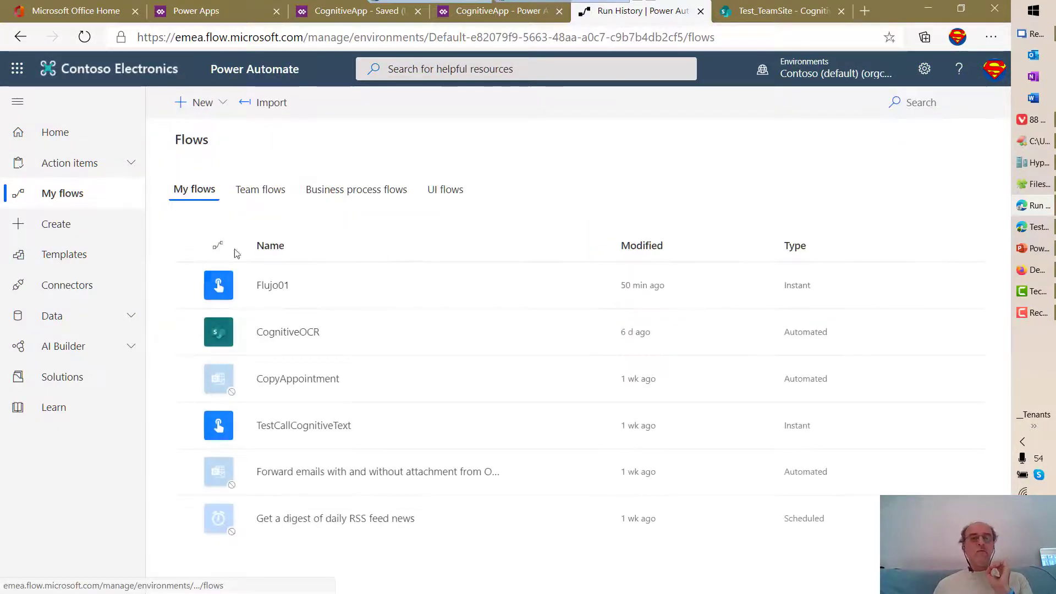
pyautogui.click(300, 332)
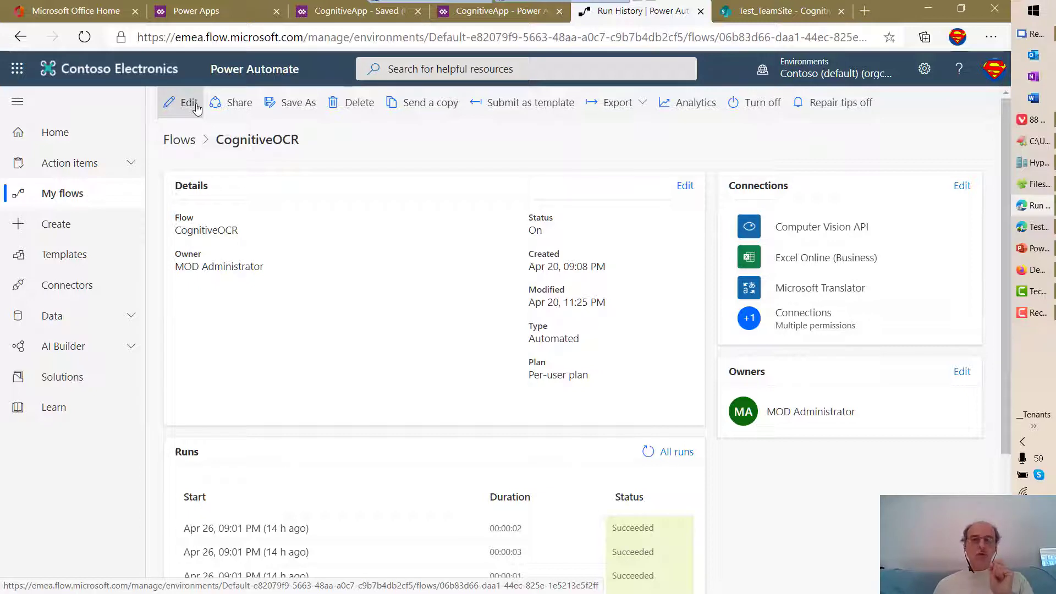
pyautogui.click(189, 103)
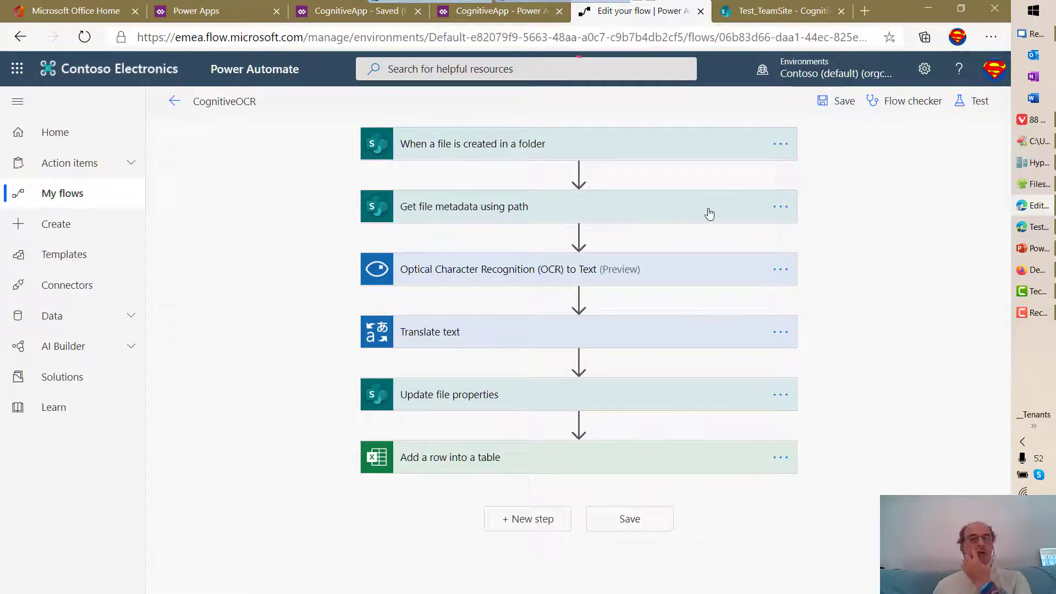
# Inspect the file-creation trigger's Site Address and Folder Id, compare them with the SharePoint library's URL, and collapse the trigger.
pyautogui.click(626, 155)
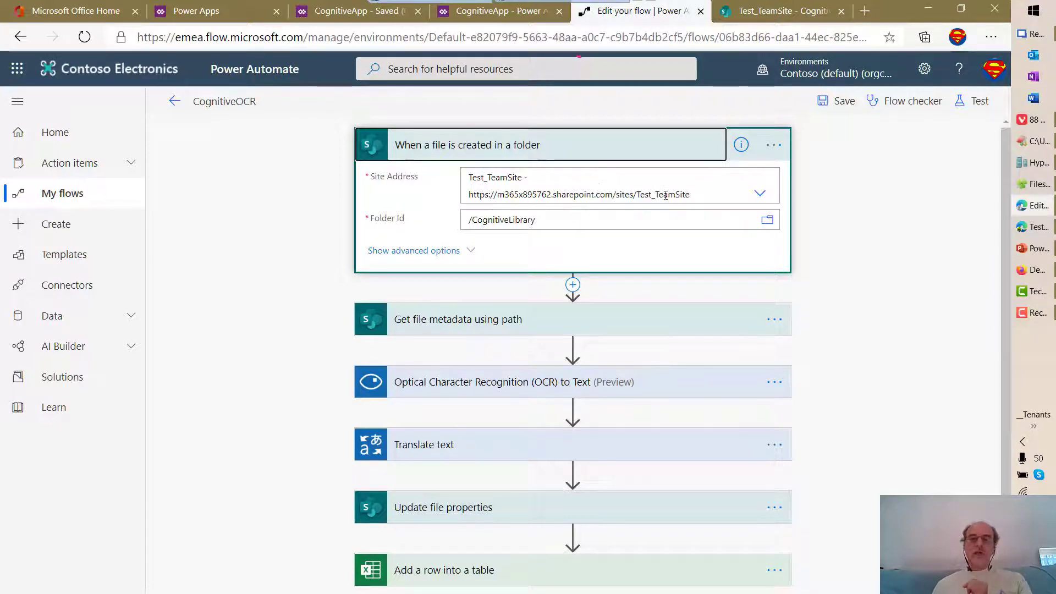
pyautogui.click(687, 194)
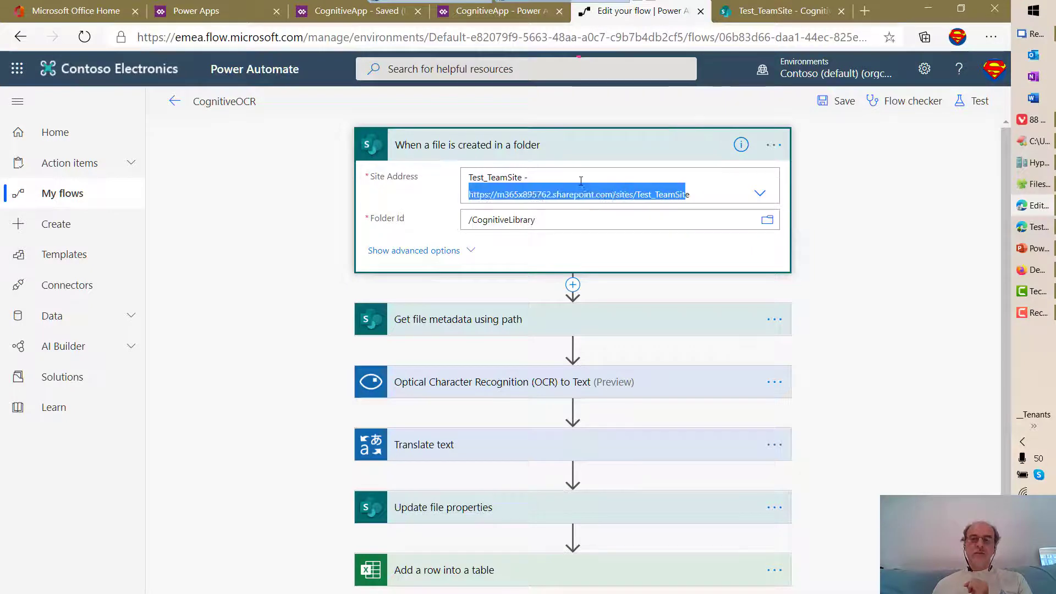
pyautogui.click(531, 219)
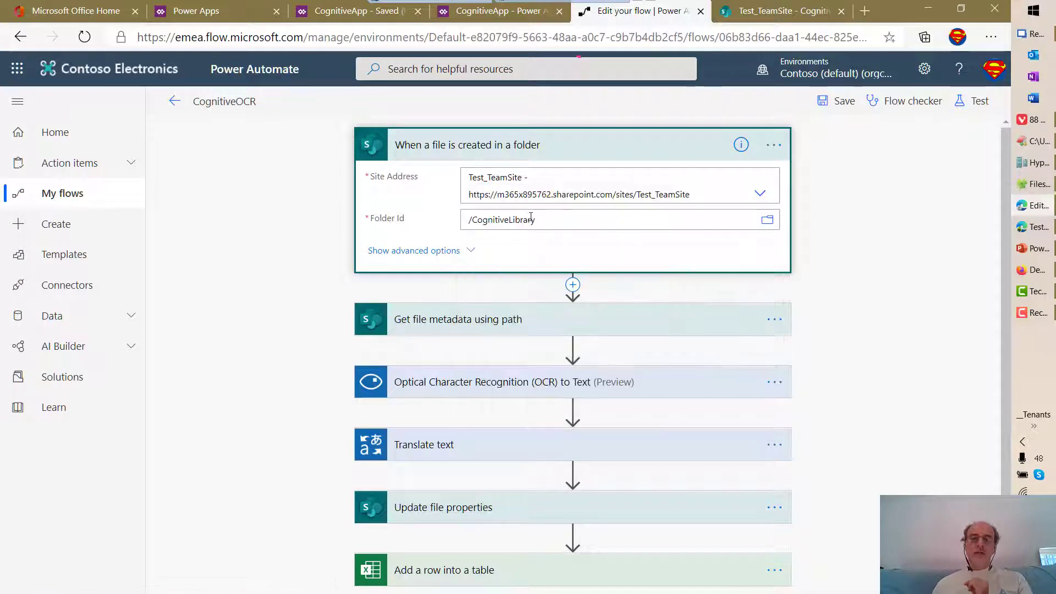
pyautogui.moveTo(534, 220); pyautogui.dragTo(483, 219)
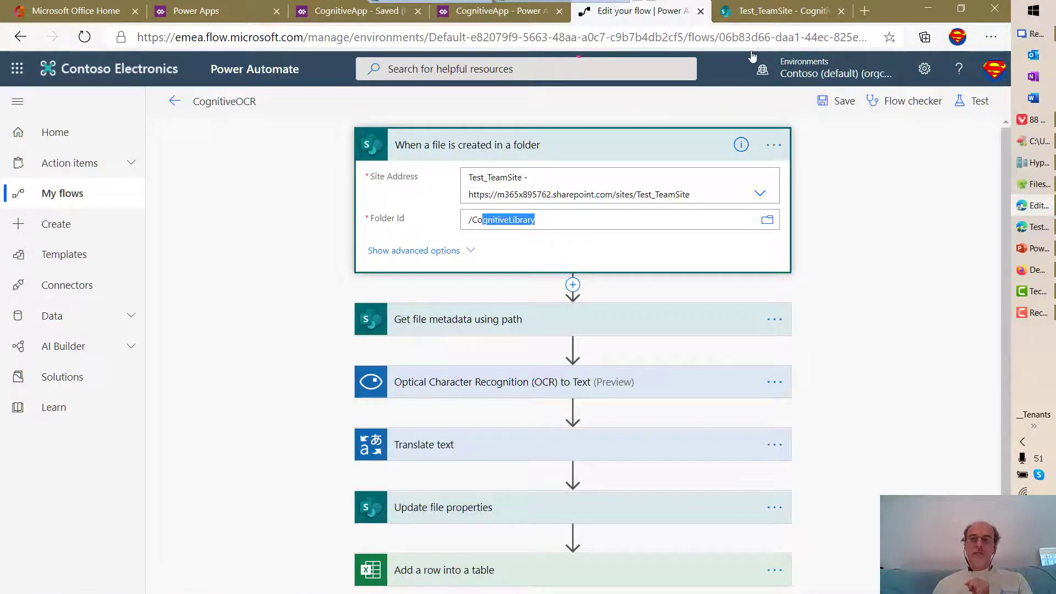
pyautogui.click(781, 11)
pyautogui.click(557, 40)
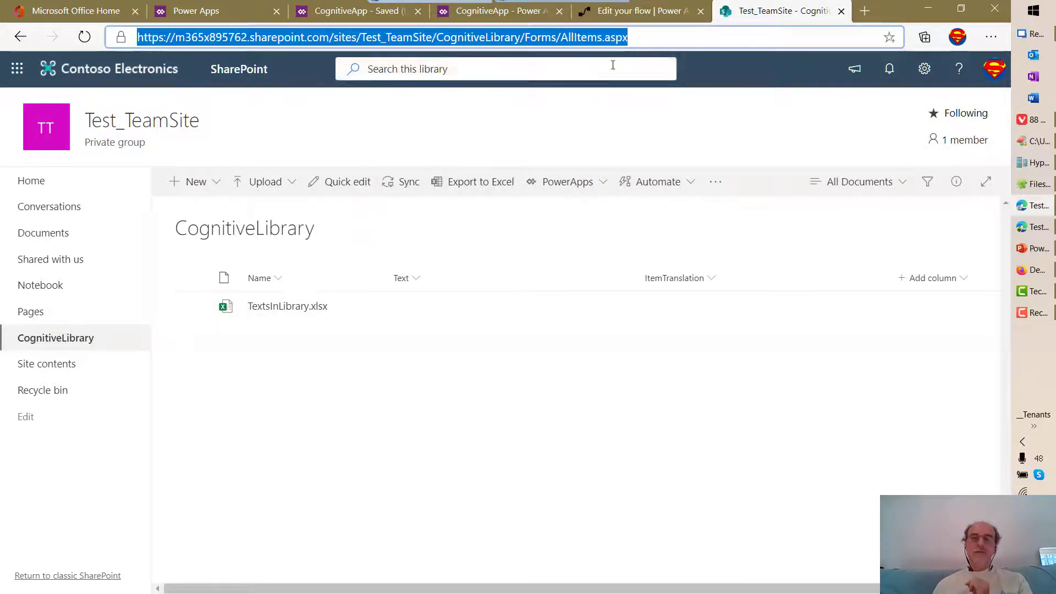
pyautogui.click(636, 11)
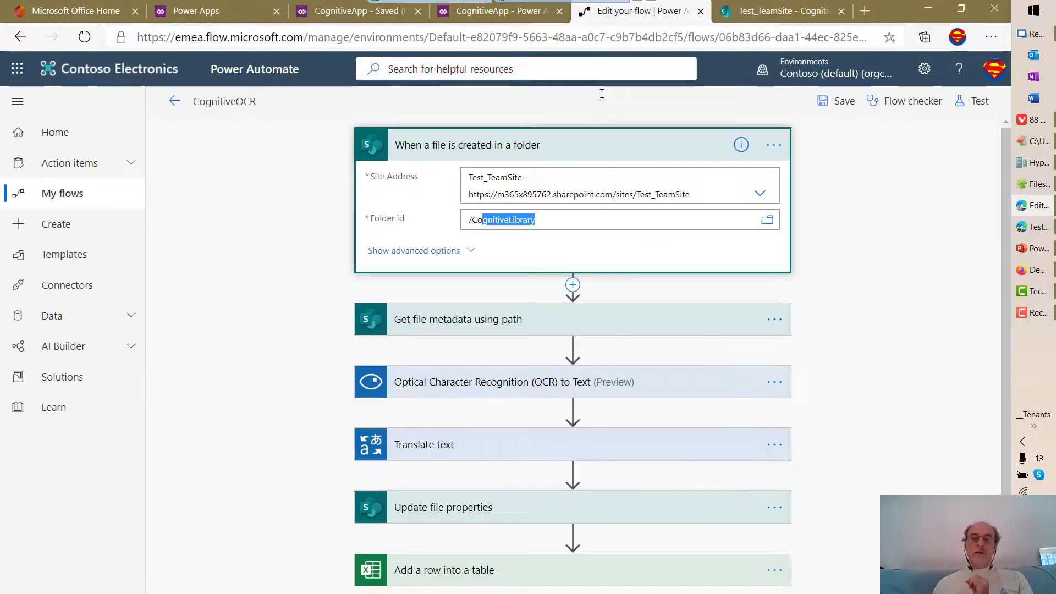
pyautogui.click(585, 145)
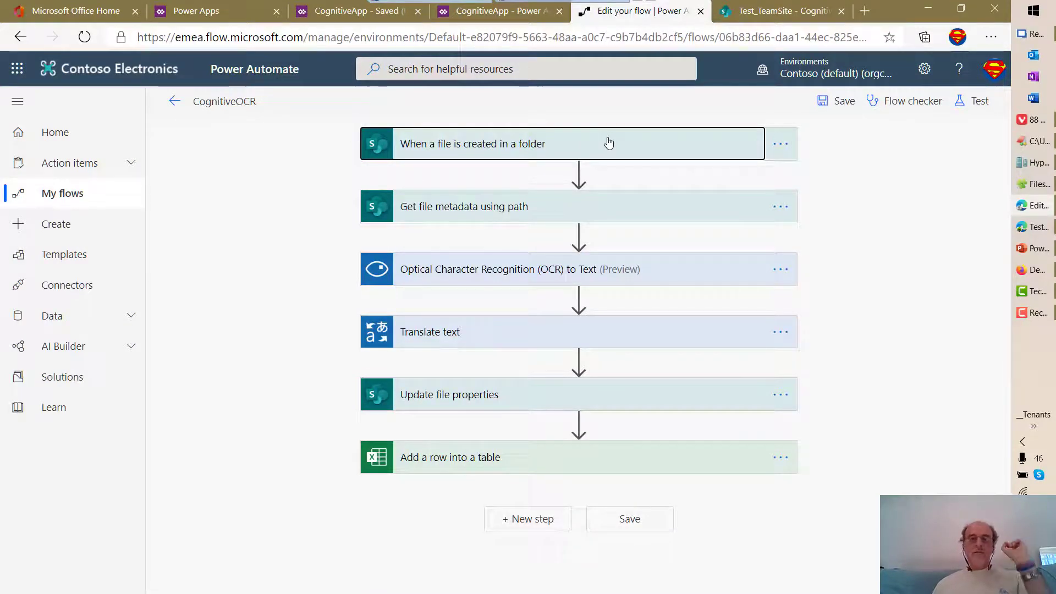
# Review the settings of the Get file metadata using path action and the OCR to Text action's image source and content.
pyautogui.click(584, 213)
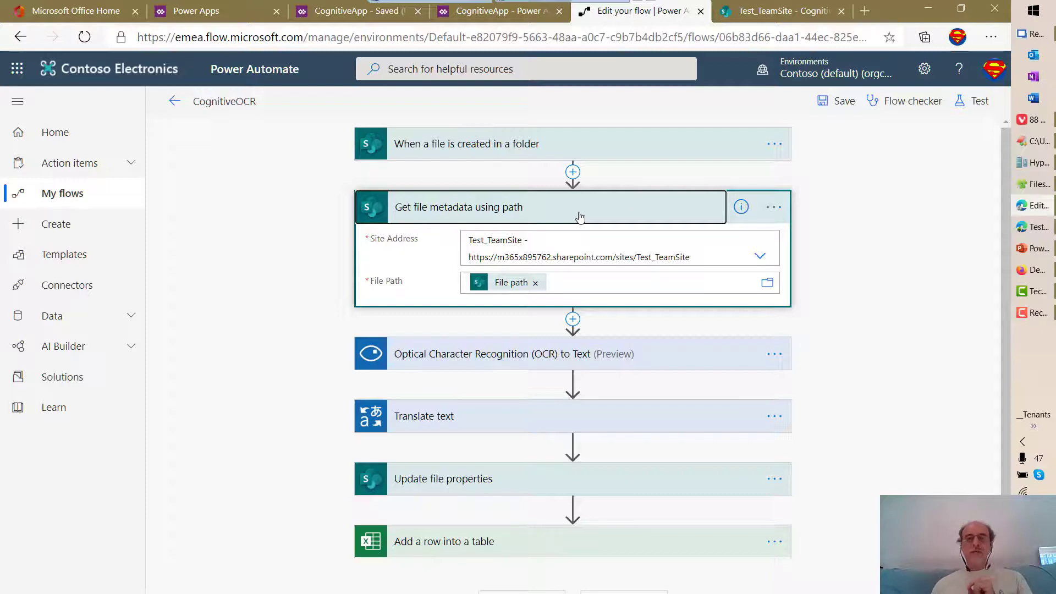
pyautogui.click(580, 216)
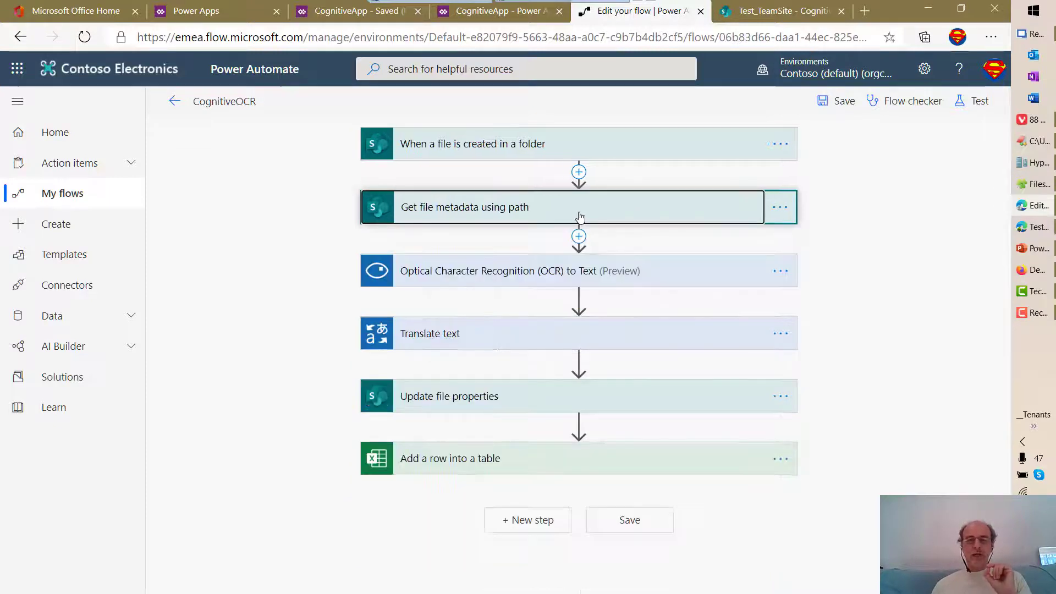
pyautogui.click(571, 272)
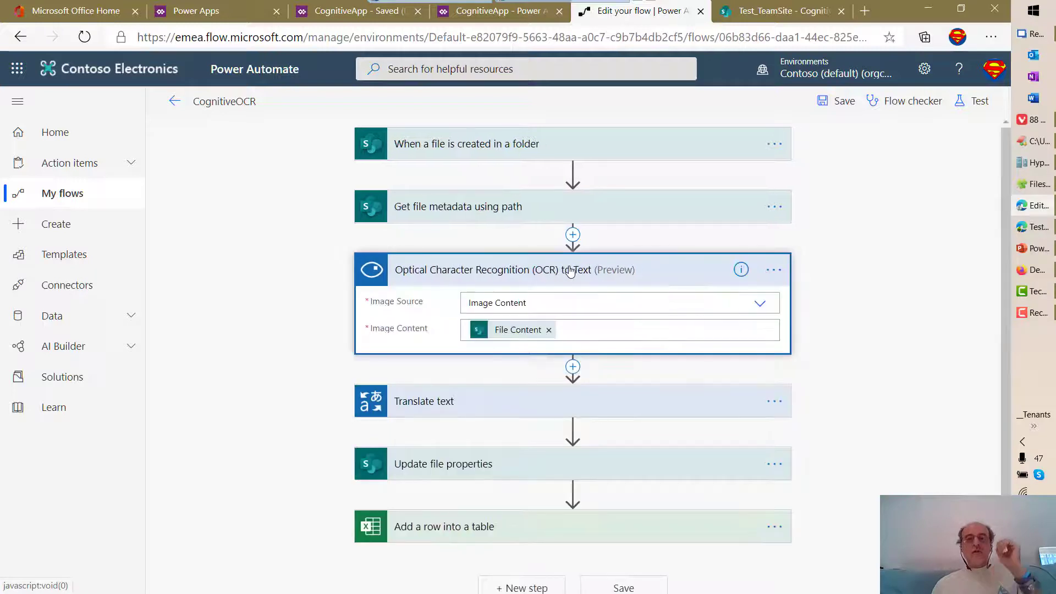
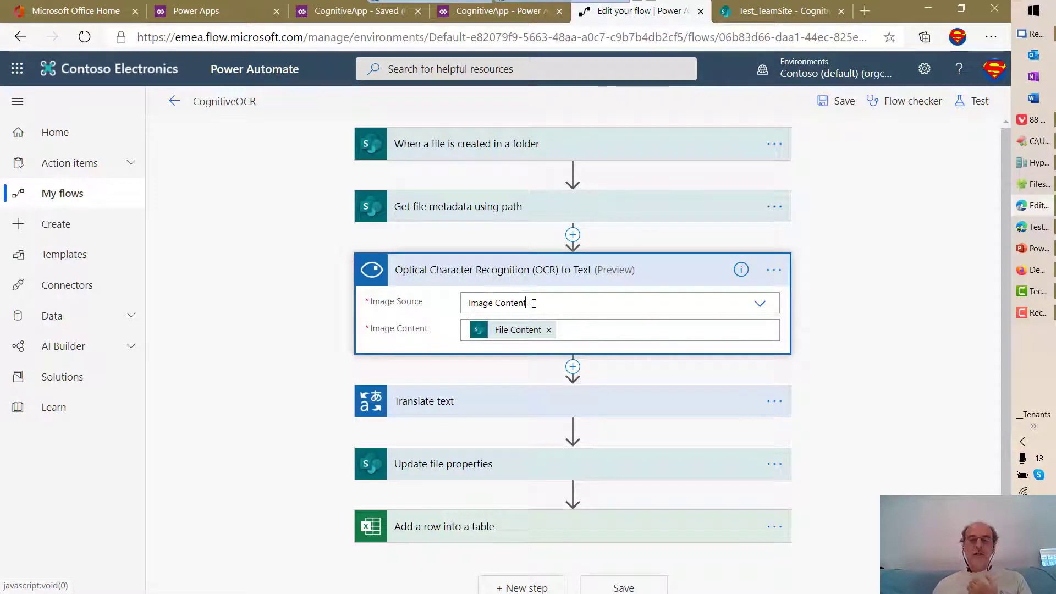
pyautogui.click(532, 303)
pyautogui.click(438, 325)
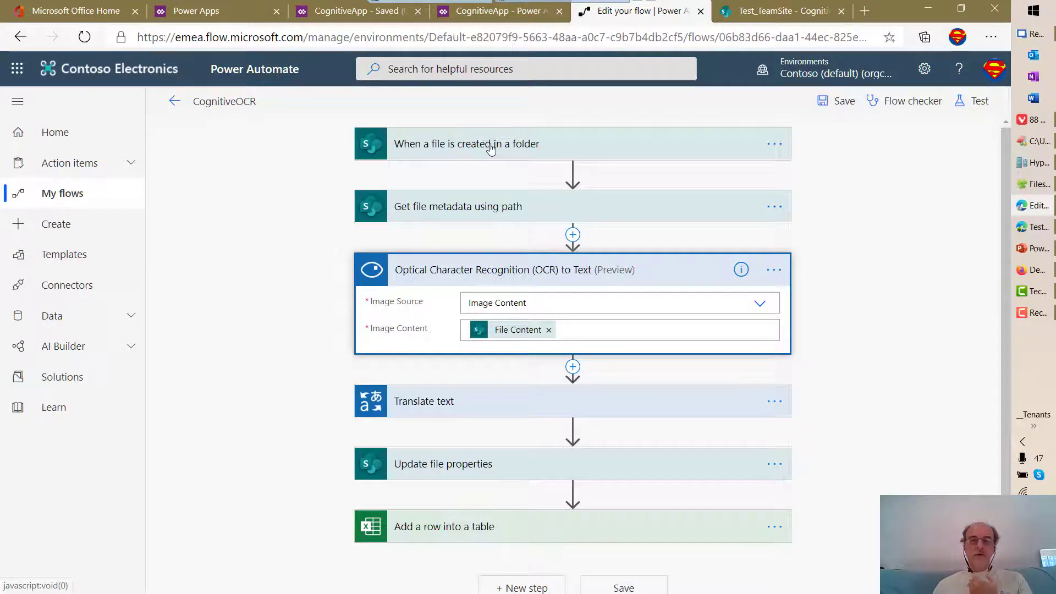
pyautogui.click(537, 272)
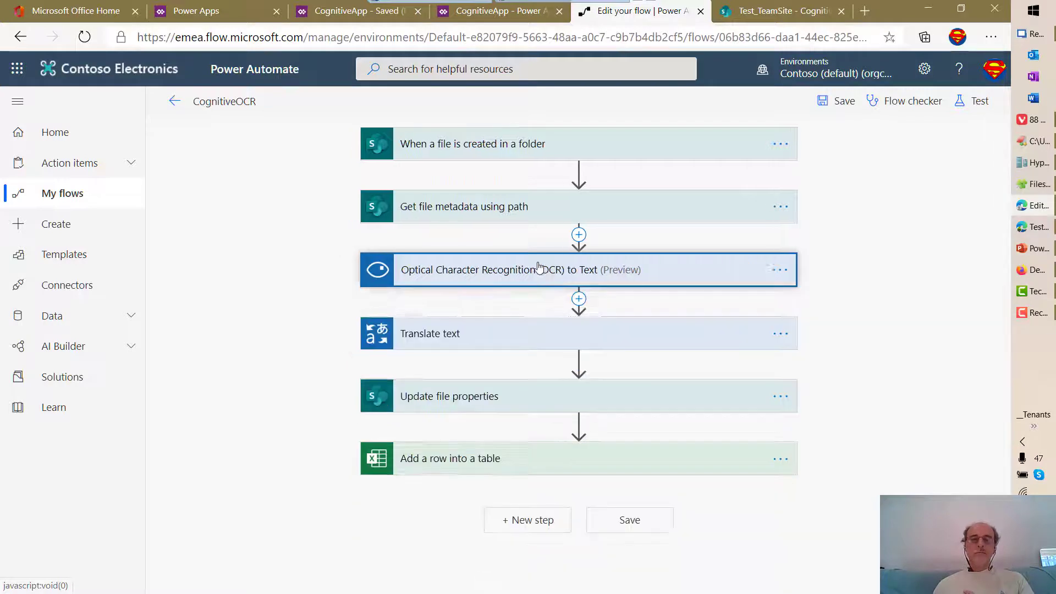
# Examine the Translate text action's Text input and Target Language, and collapse the action.
pyautogui.click(525, 341)
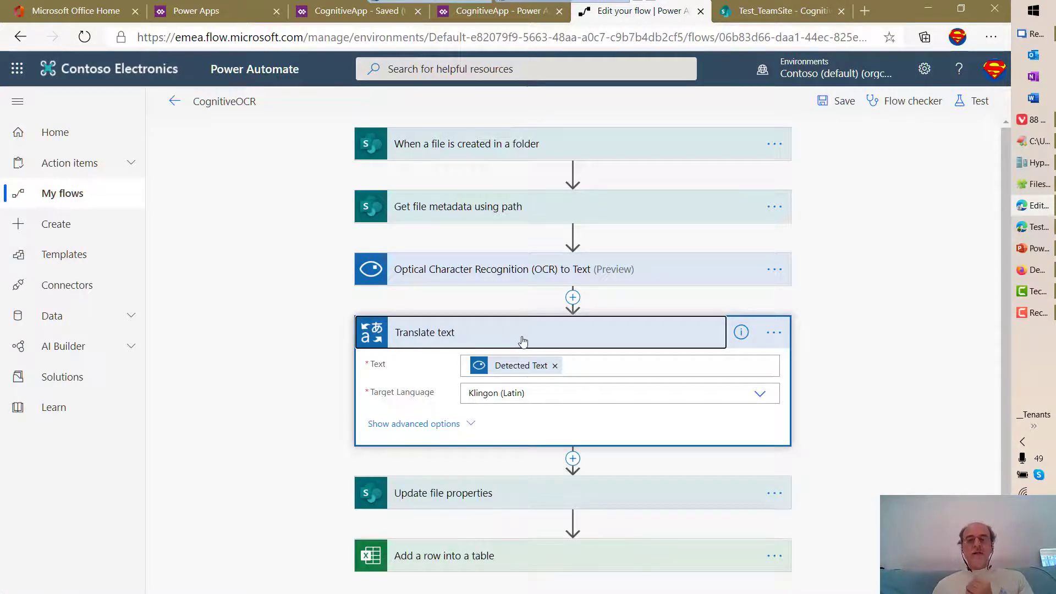
pyautogui.moveTo(507, 364)
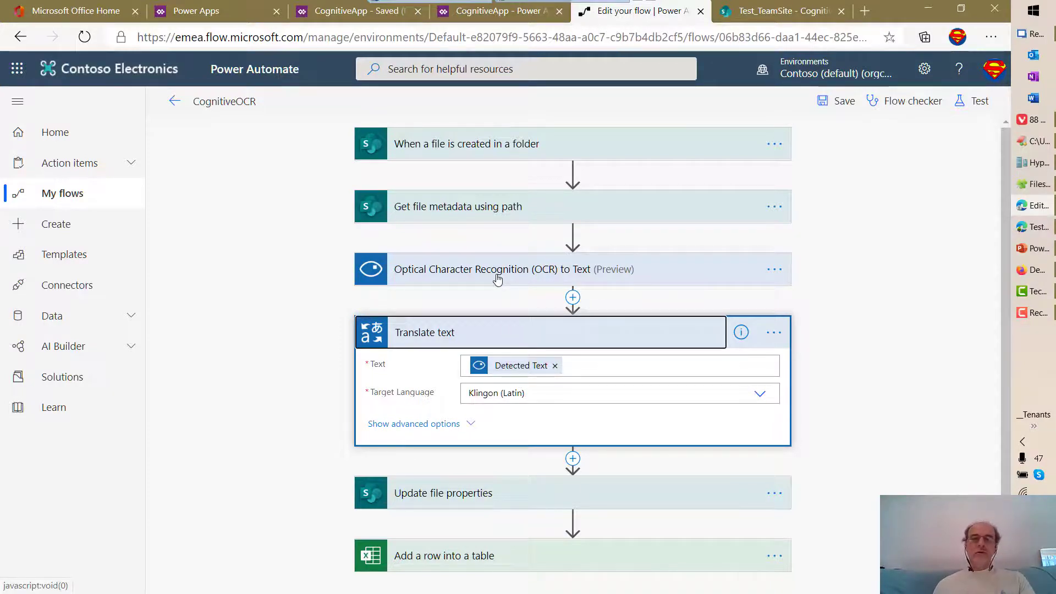
pyautogui.scroll(-1, 498, 280)
pyautogui.scroll(1, 501, 283)
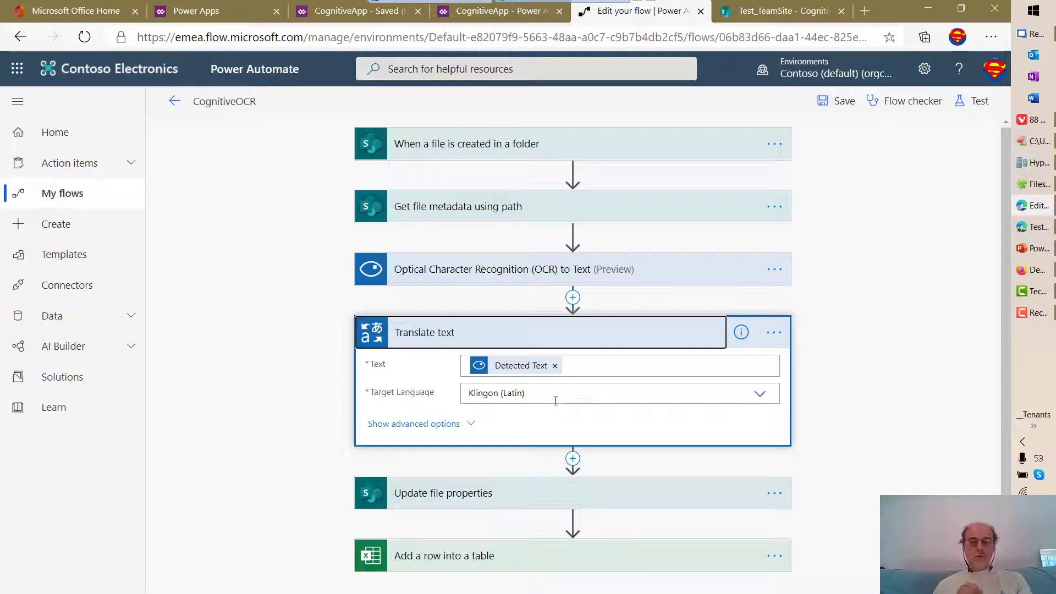
pyautogui.click(553, 338)
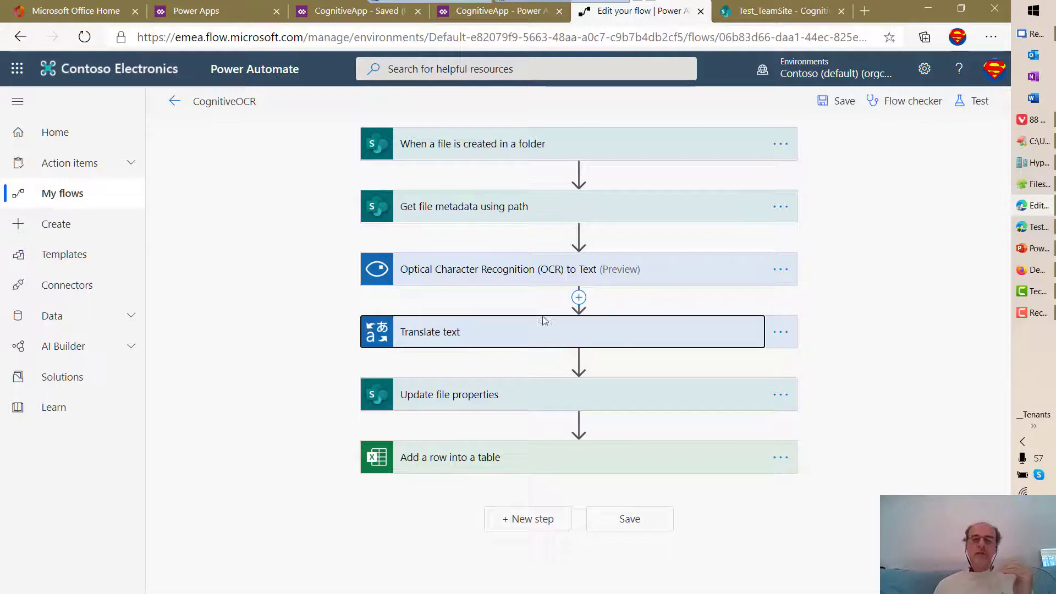
# Examine the Update file properties action's Id, Text and ItemTranslation mappings, checking the Get file metadata using path action for reference.
pyautogui.click(549, 394)
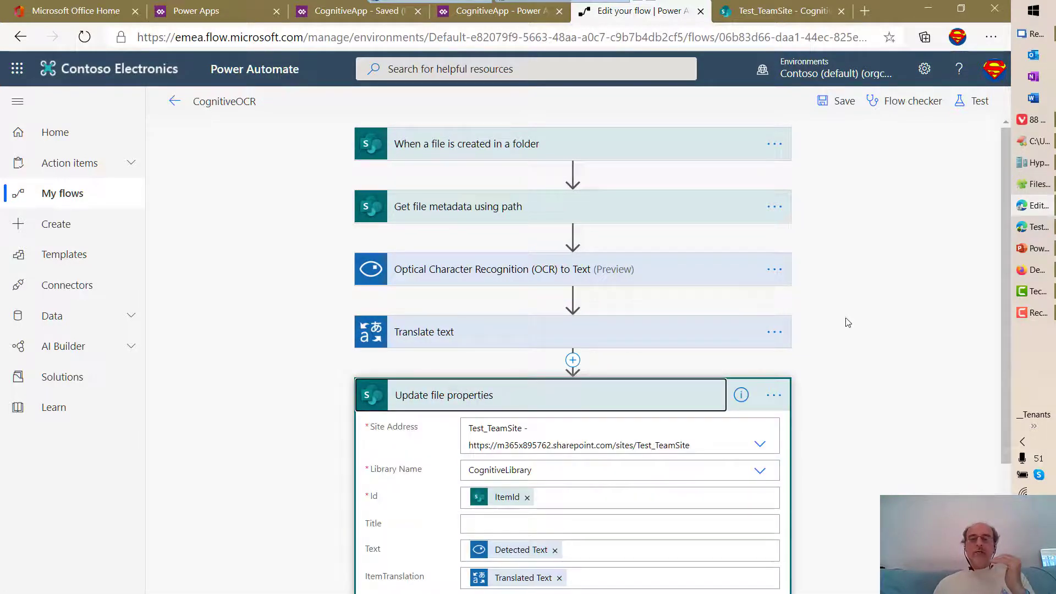
pyautogui.scroll(-2, 846, 322)
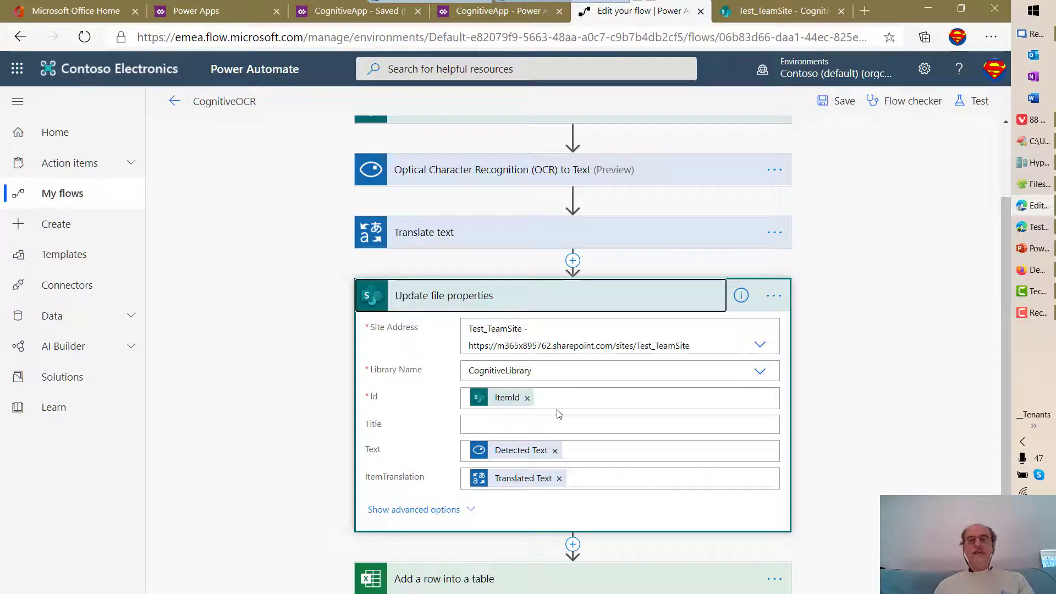
pyautogui.scroll(1, 833, 398)
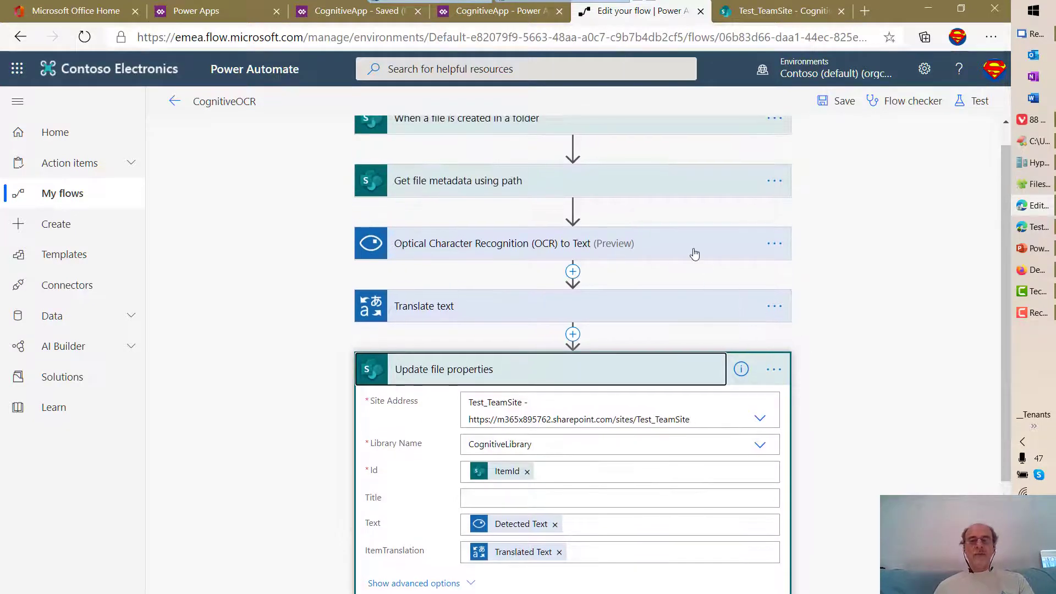
pyautogui.click(612, 188)
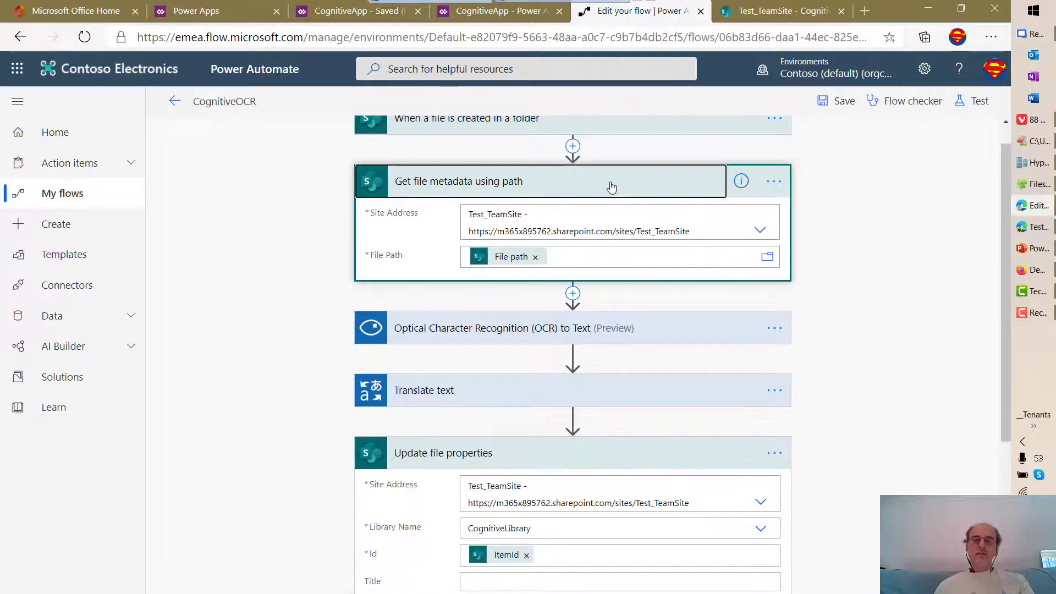
pyautogui.click(612, 187)
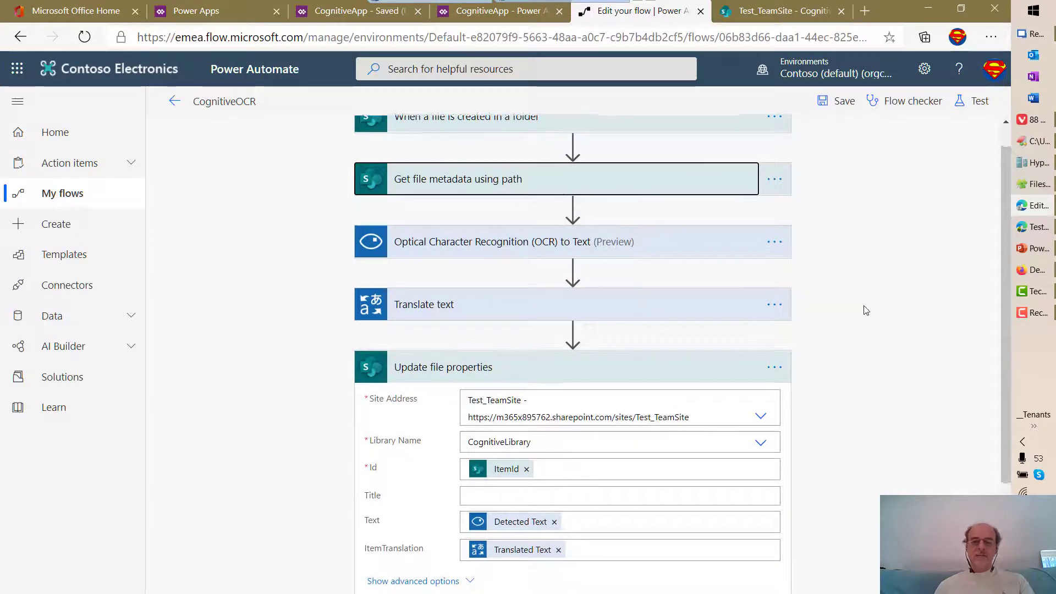
pyautogui.scroll(-1, 866, 309)
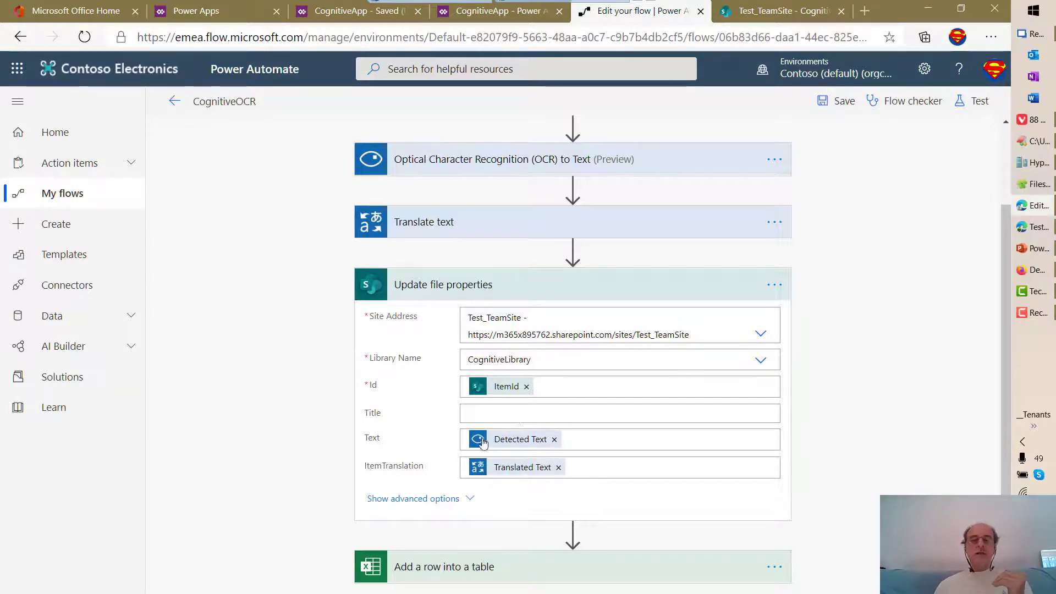
pyautogui.moveTo(377, 440); pyautogui.dragTo(356, 442)
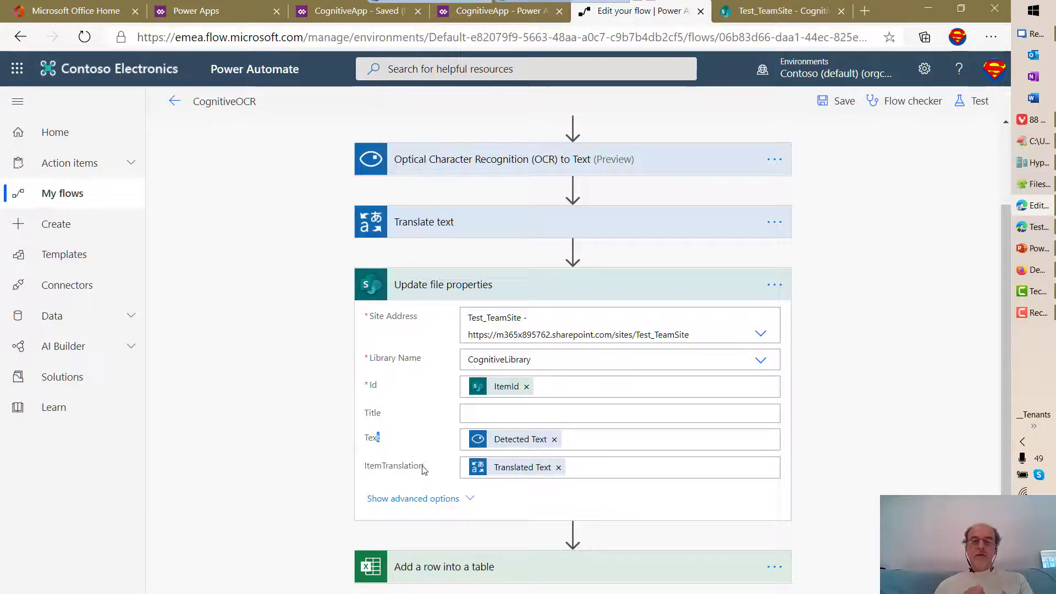
pyautogui.moveTo(423, 468); pyautogui.dragTo(402, 467)
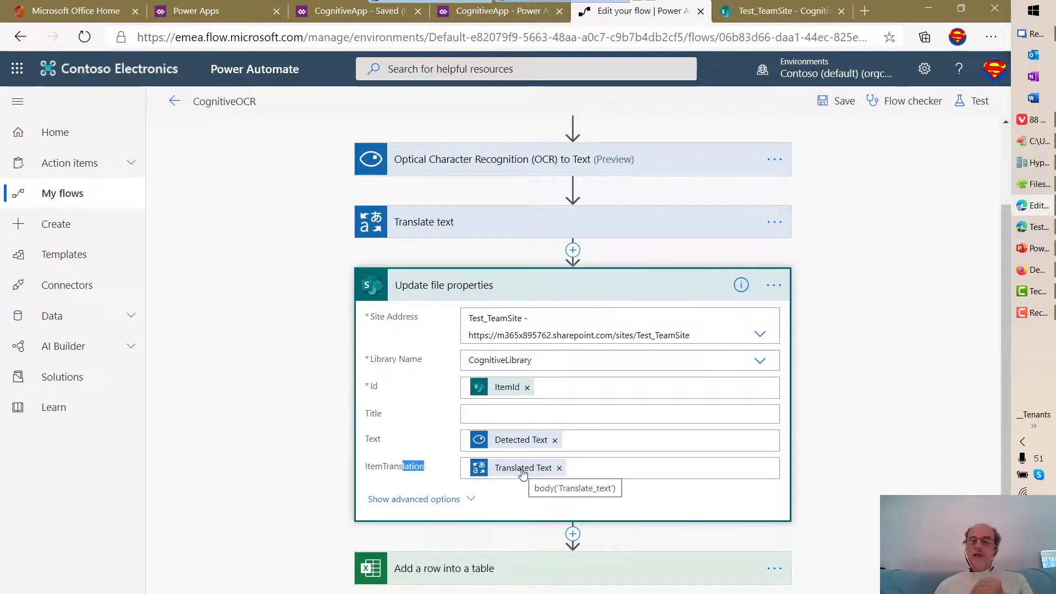
pyautogui.click(633, 288)
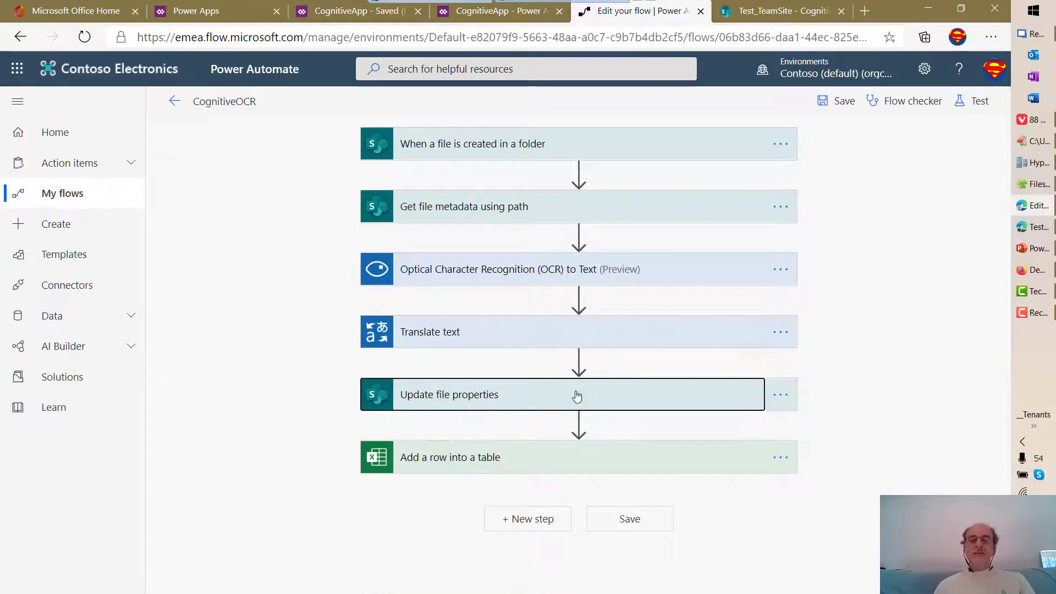
# Examine the Location, Document Library and File settings of the Add a row into a table action.
pyautogui.click(569, 457)
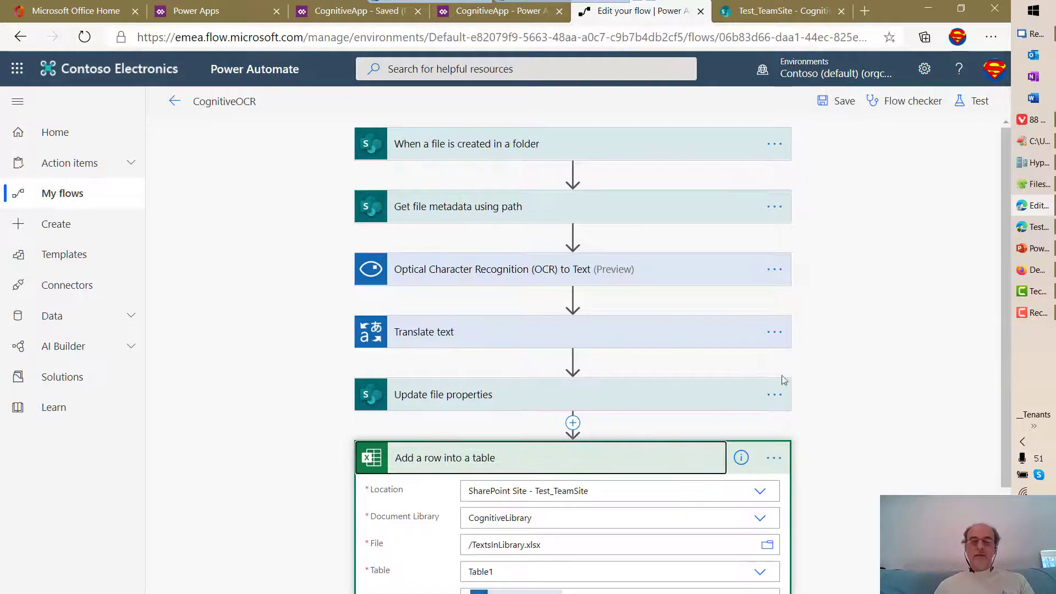
pyautogui.scroll(-2, 834, 358)
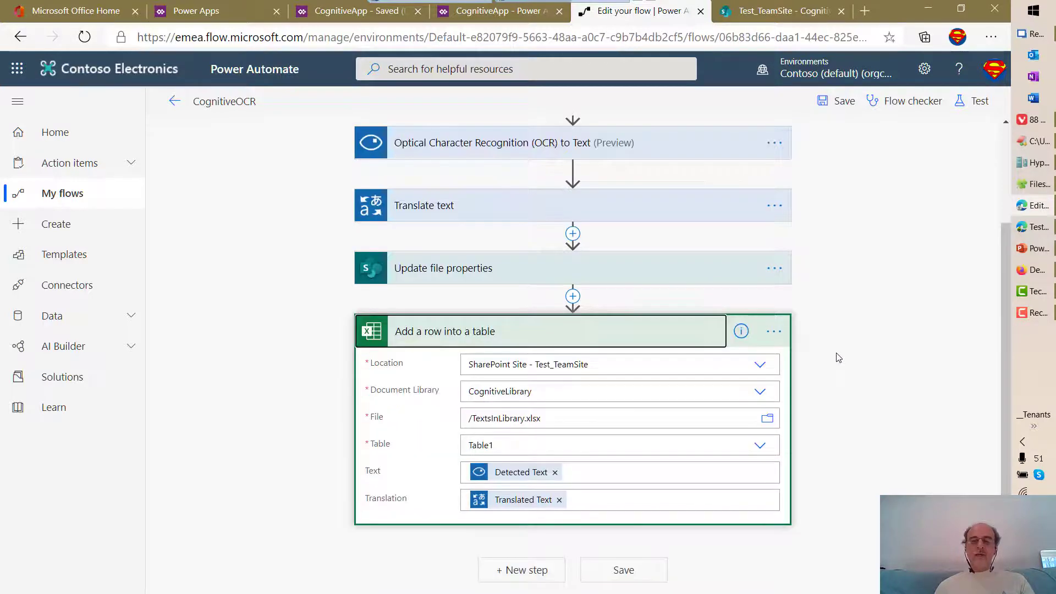
pyautogui.doubleClick(592, 365)
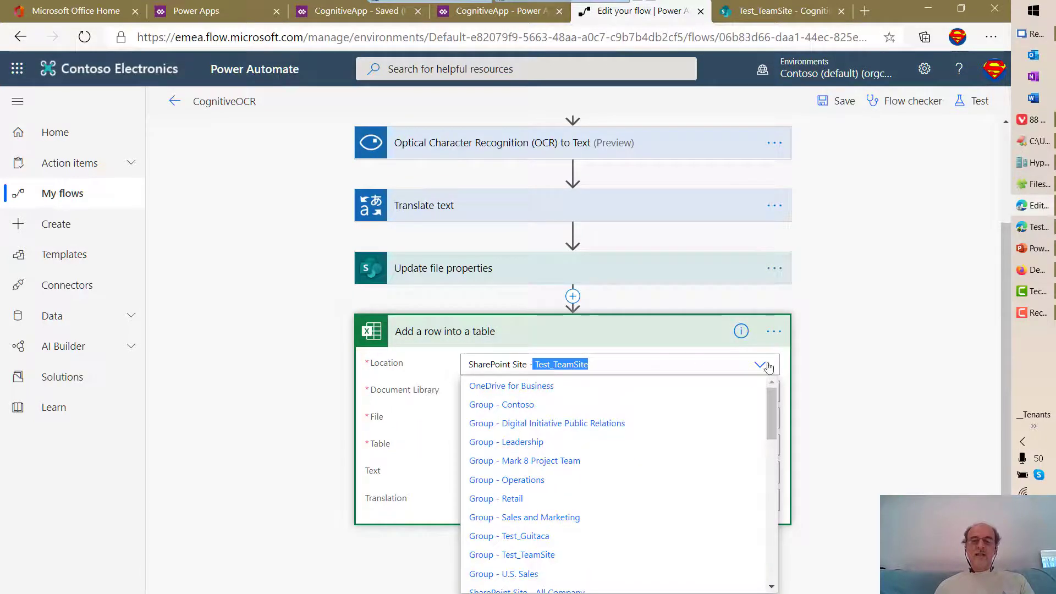
pyautogui.click(827, 367)
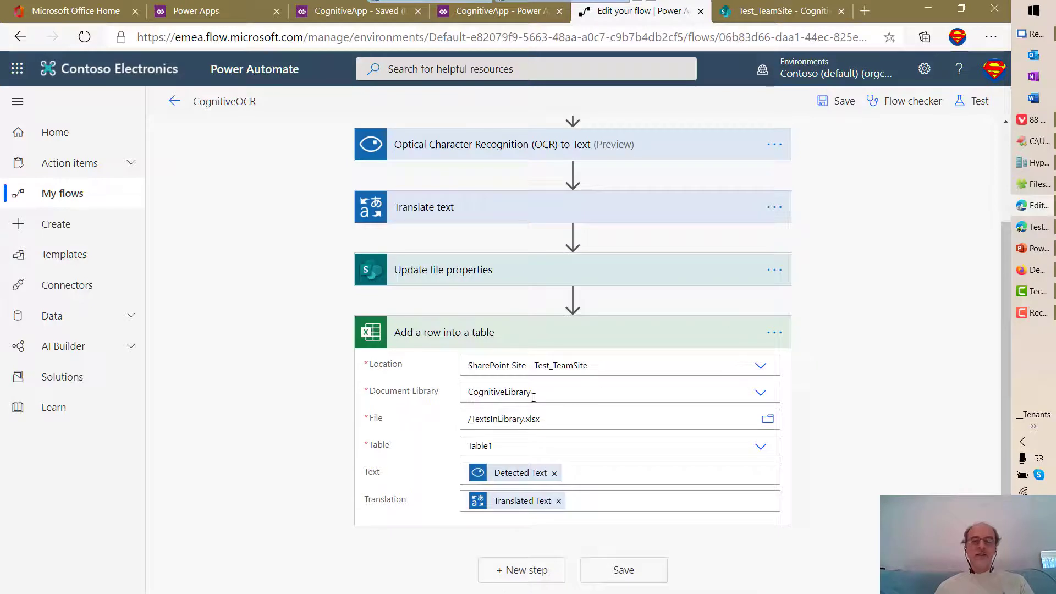
pyautogui.moveTo(533, 393); pyautogui.dragTo(478, 392)
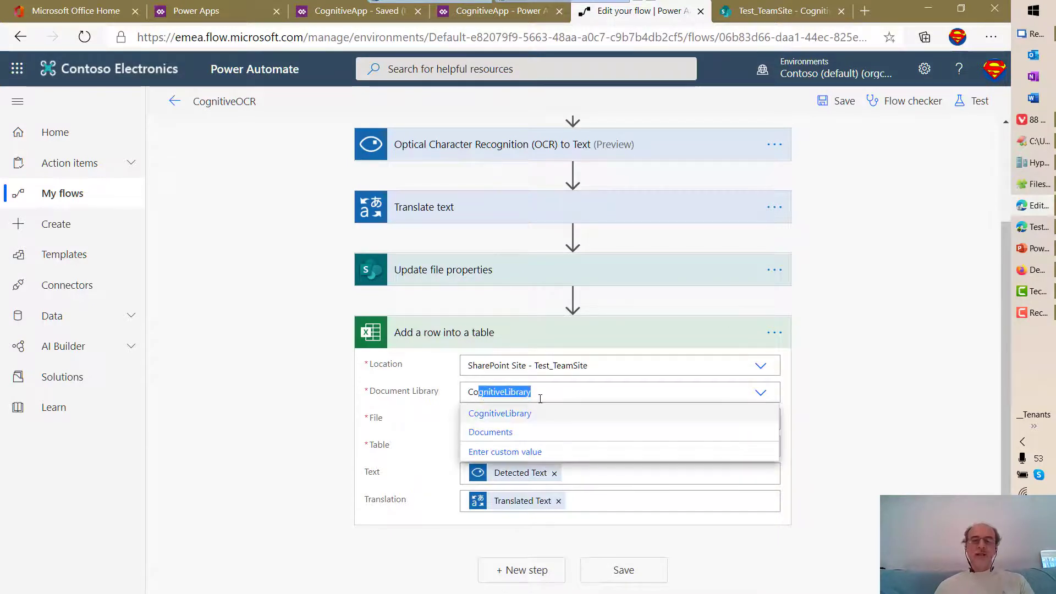
pyautogui.click(848, 396)
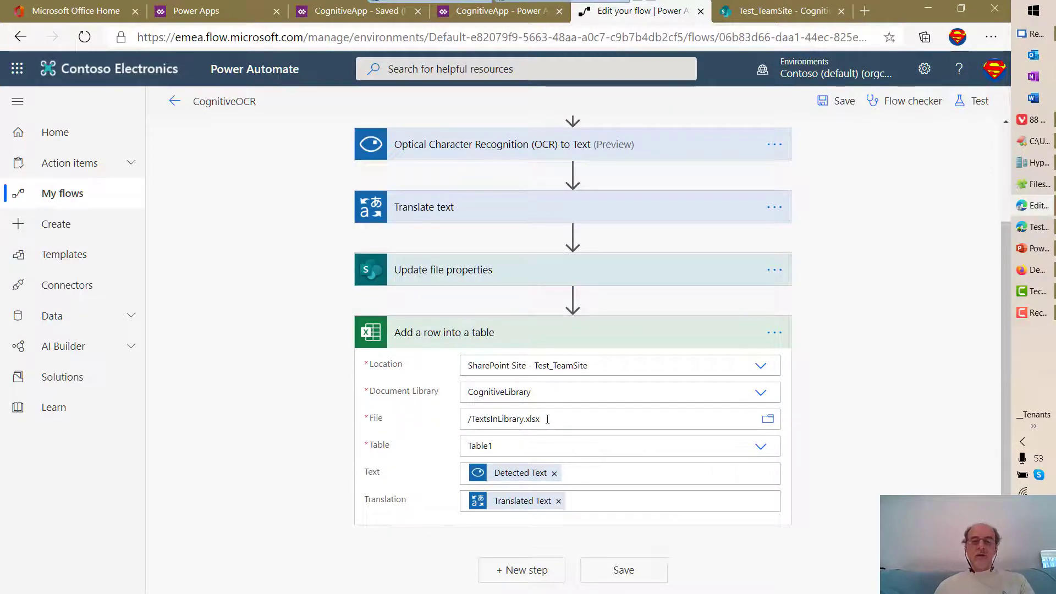
pyautogui.moveTo(548, 418); pyautogui.dragTo(498, 418)
pyautogui.click(837, 396)
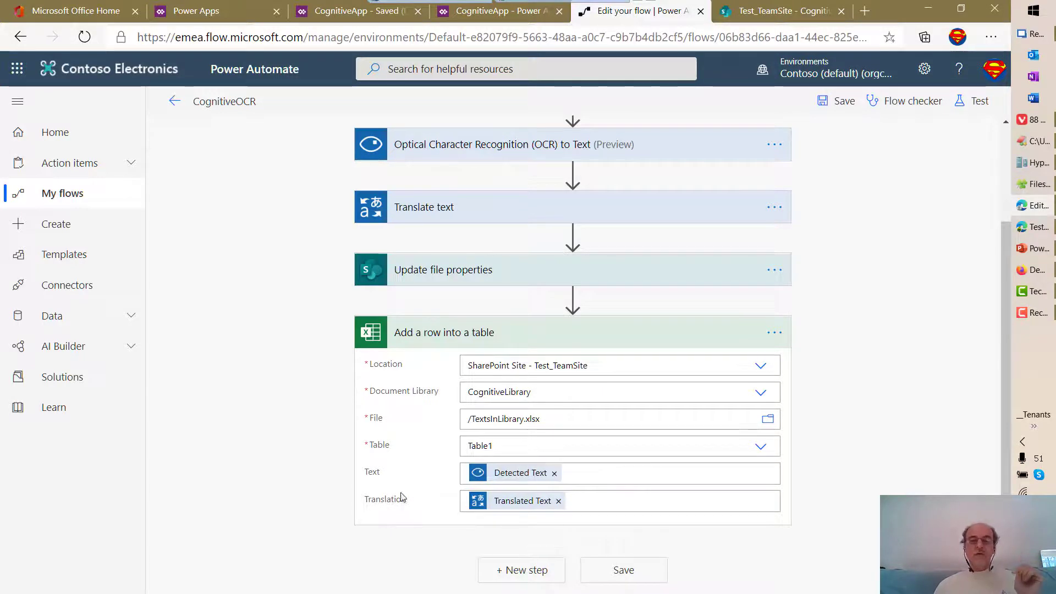
# Check the Text and Translation column mappings of the Add a row into a table action, and collapse the action.
pyautogui.moveTo(384, 478); pyautogui.dragTo(382, 501)
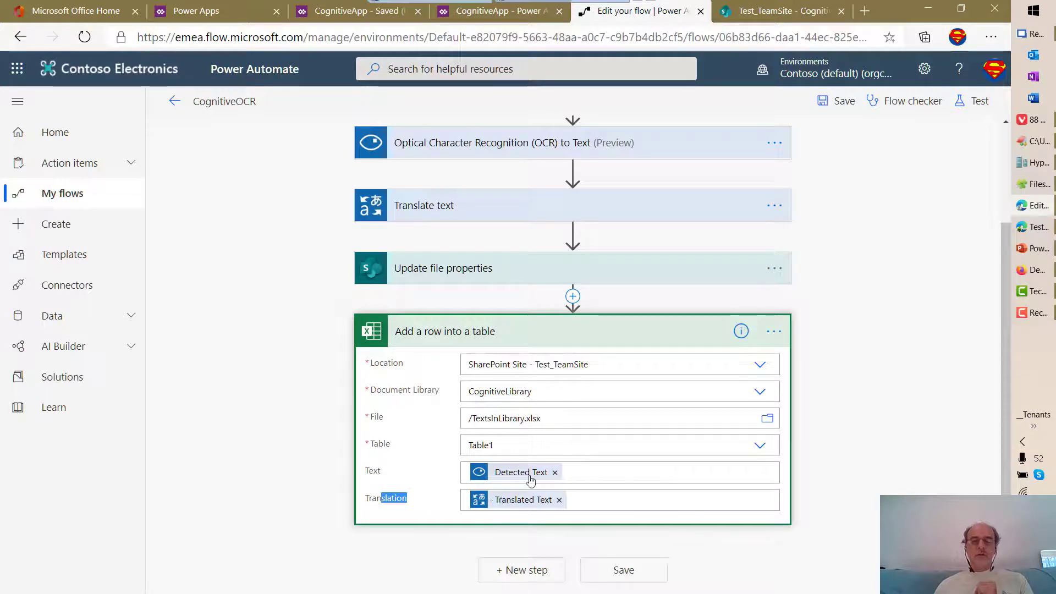
pyautogui.moveTo(529, 481)
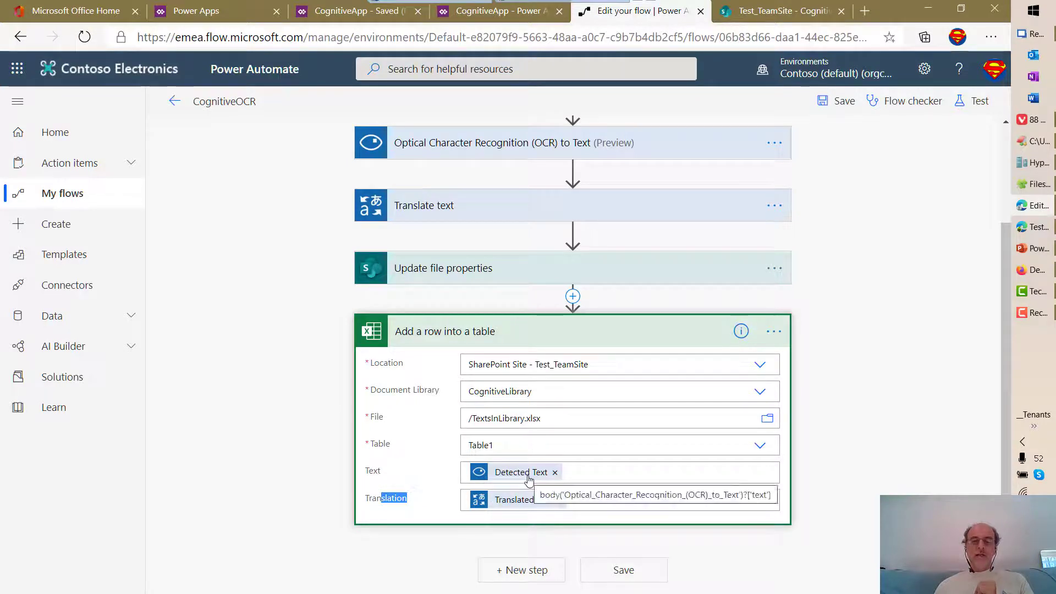
pyautogui.click(429, 479)
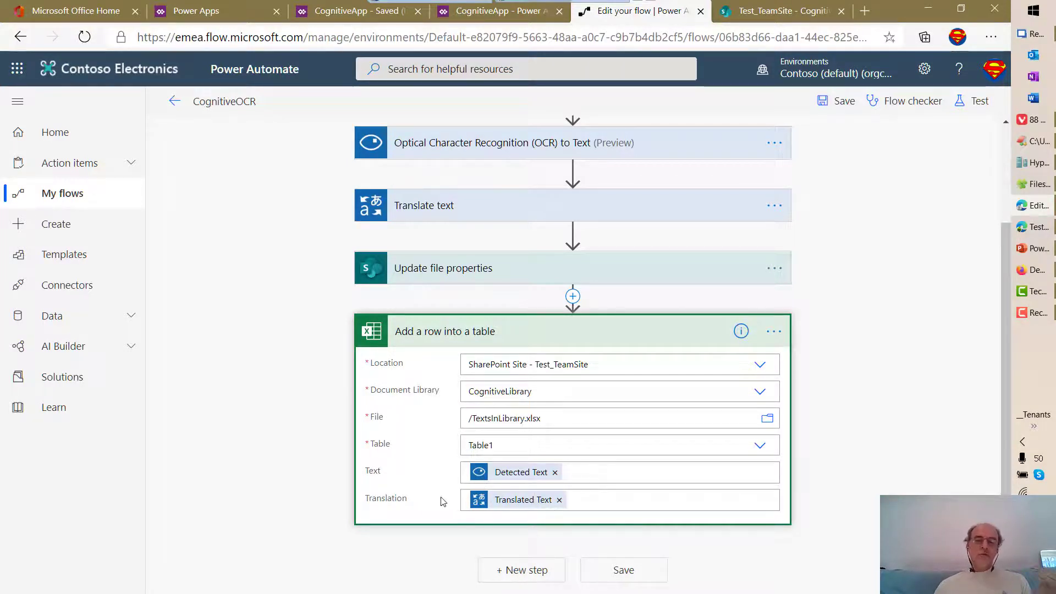
pyautogui.click(660, 332)
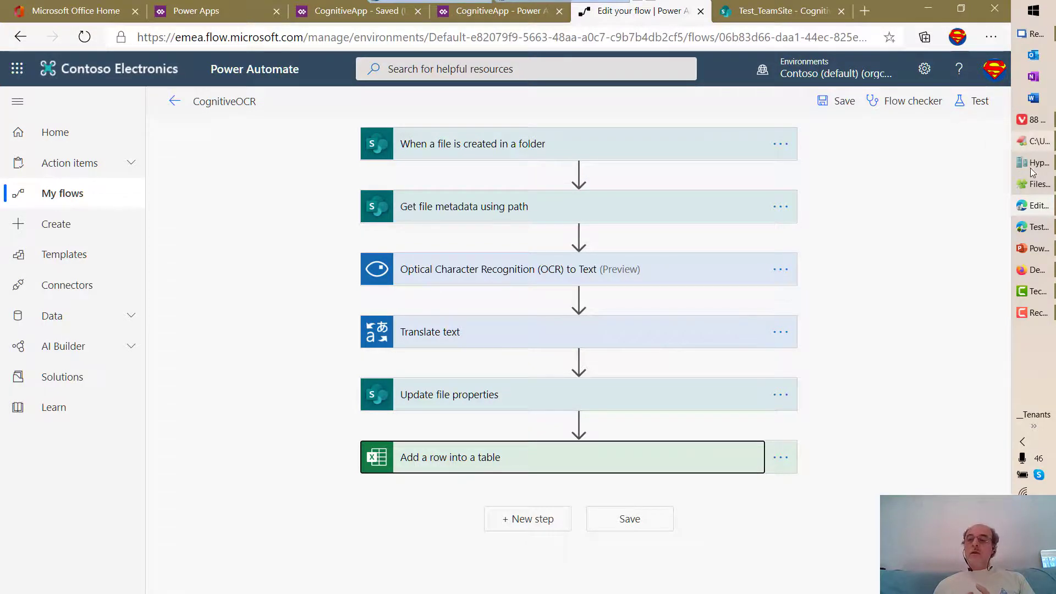
# Switch to File Explorer, open the FilesForDemo_06 folder, preview DemoText01.png, and return to the flow in the browser.
pyautogui.click(1025, 187)
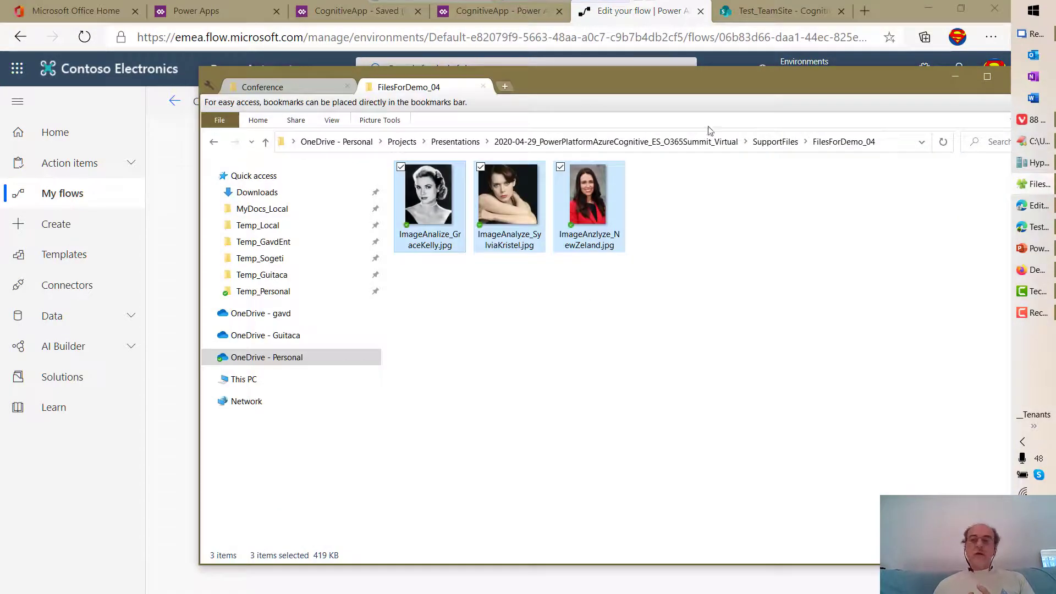
pyautogui.click(764, 141)
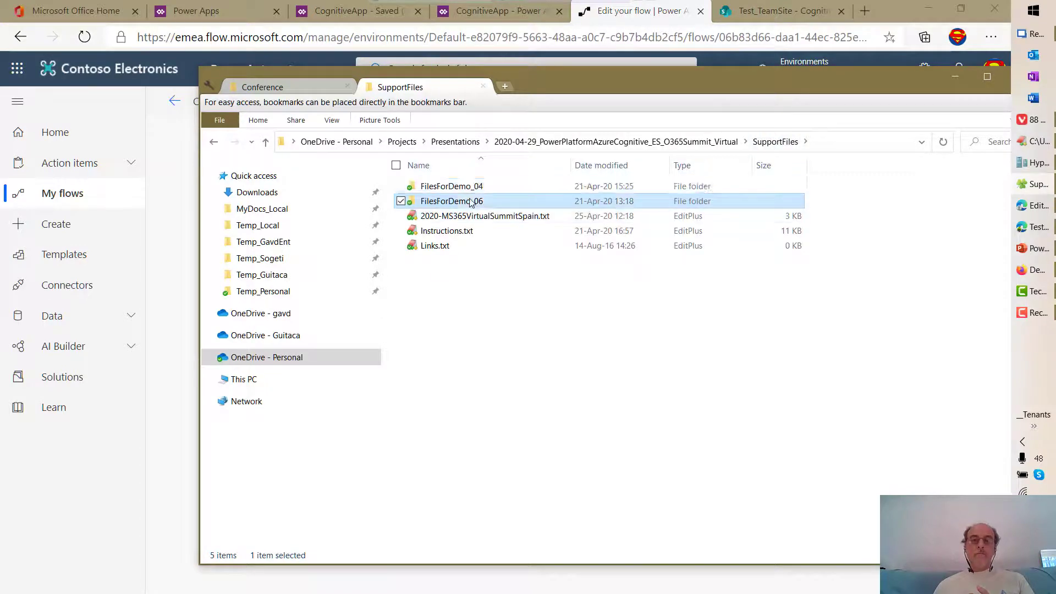
pyautogui.doubleClick(470, 202)
pyautogui.doubleClick(435, 209)
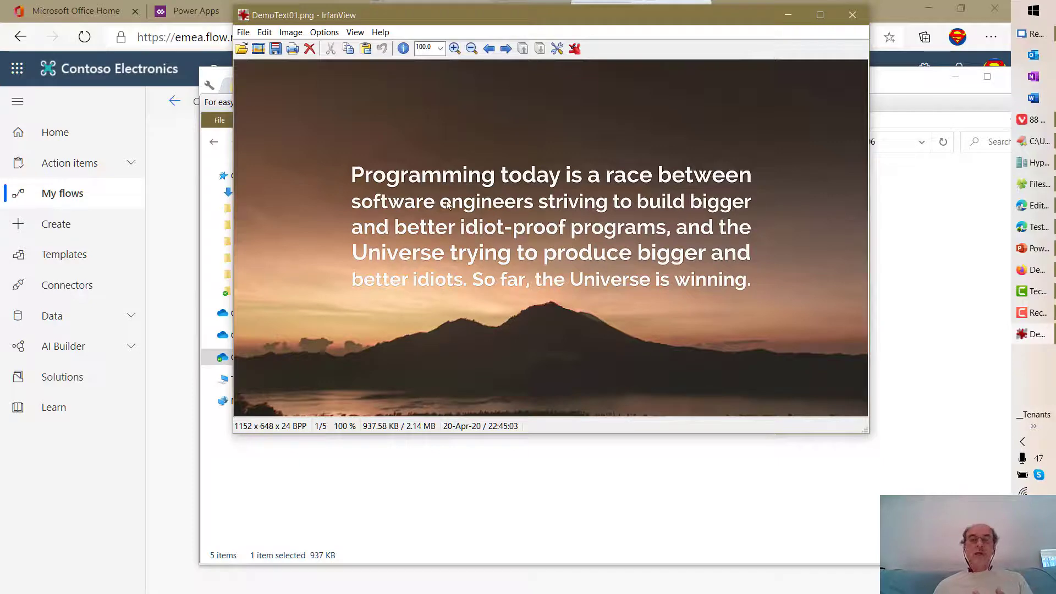
pyautogui.click(851, 16)
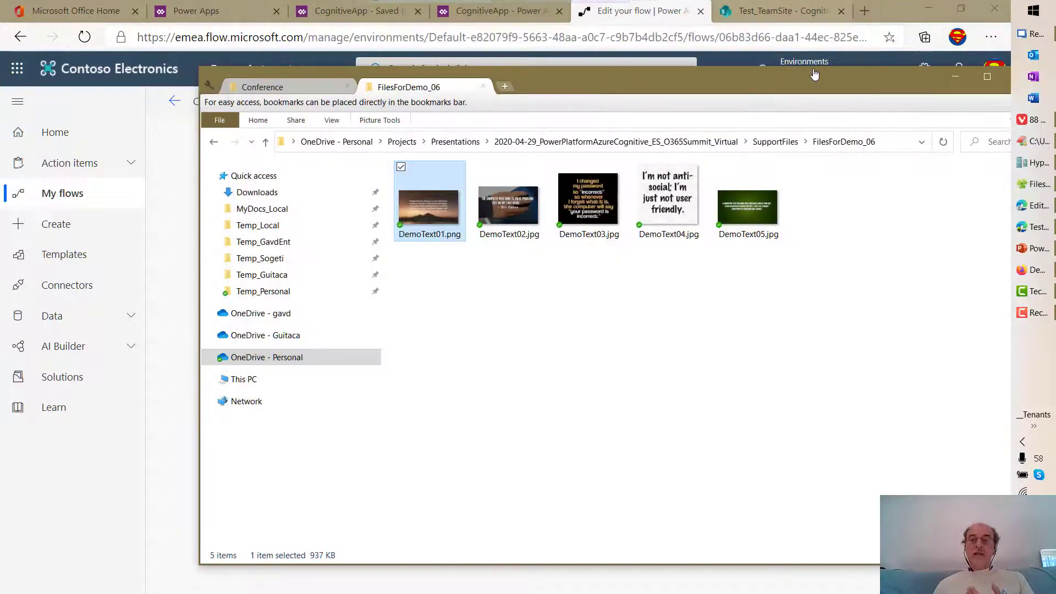
pyautogui.click(893, 5)
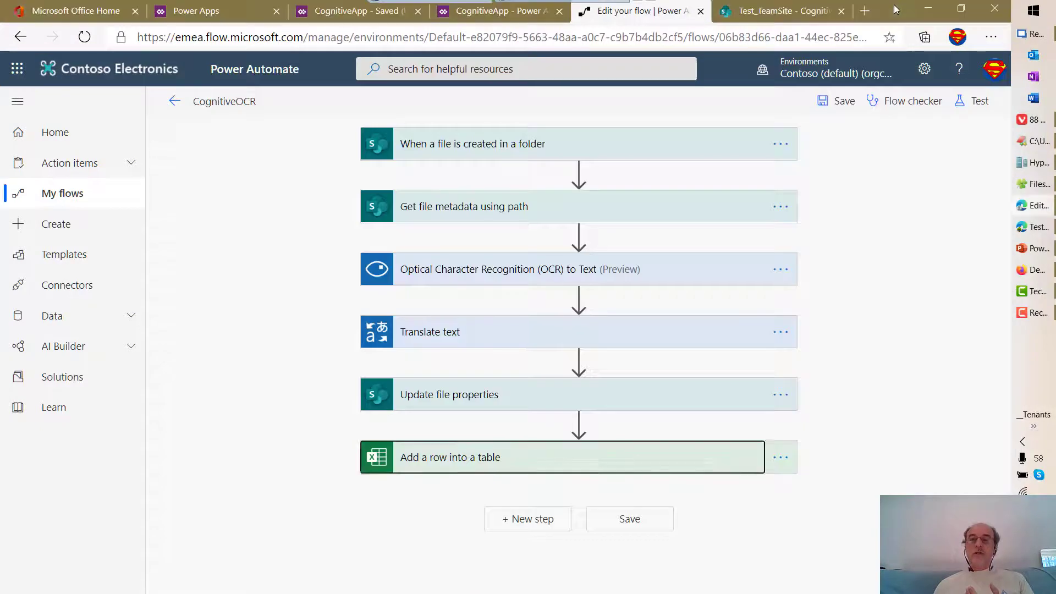
# Start a test of the CognitiveOCR flow using the "I'll perform the trigger action" option.
pyautogui.click(972, 104)
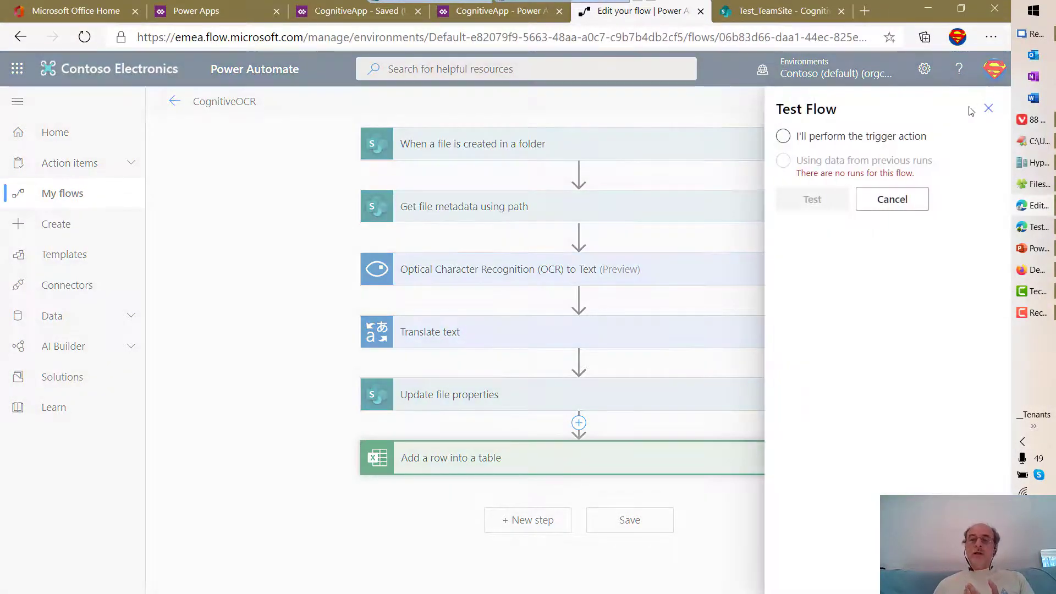
pyautogui.click(782, 138)
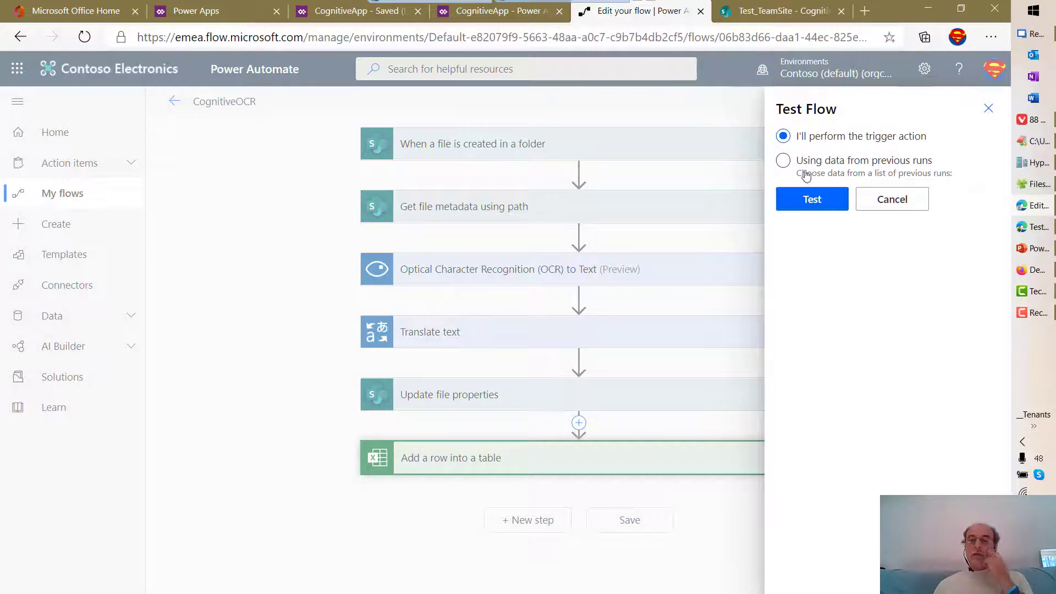
pyautogui.click(813, 204)
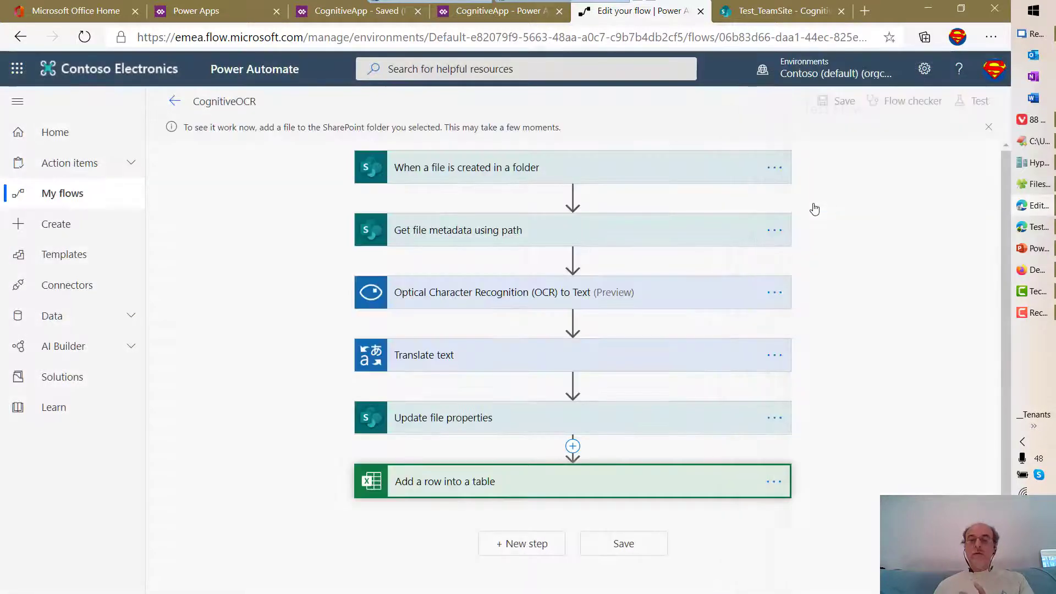
# Upload DemoText01.png from the FilesForDemo_06 folder in File Explorer to the SharePoint CognitiveLibrary.
pyautogui.click(780, 19)
pyautogui.click(1015, 187)
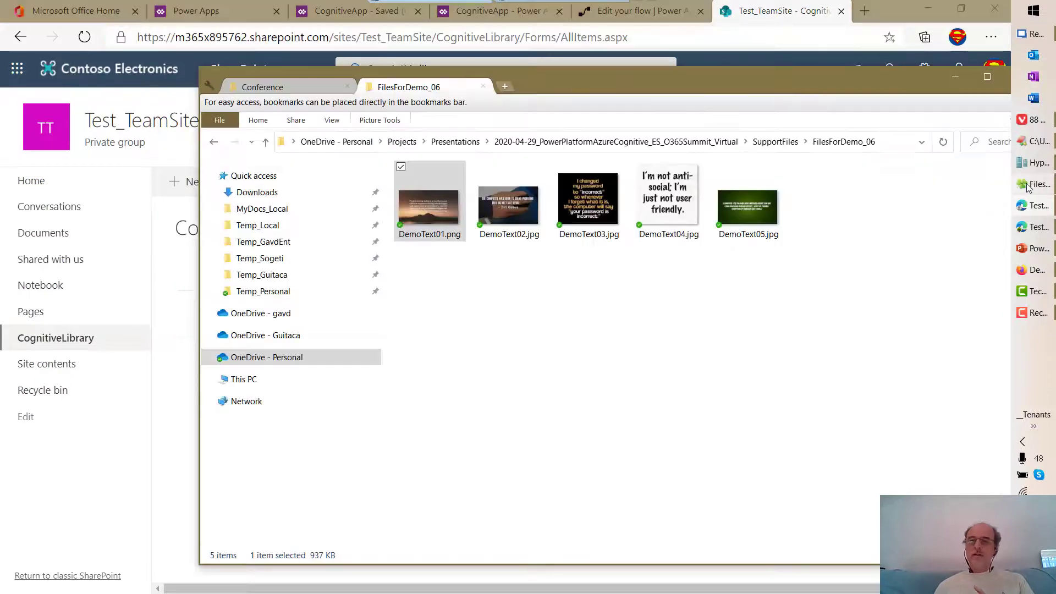
pyautogui.moveTo(535, 94); pyautogui.dragTo(650, 92)
pyautogui.moveTo(570, 194); pyautogui.dragTo(246, 424)
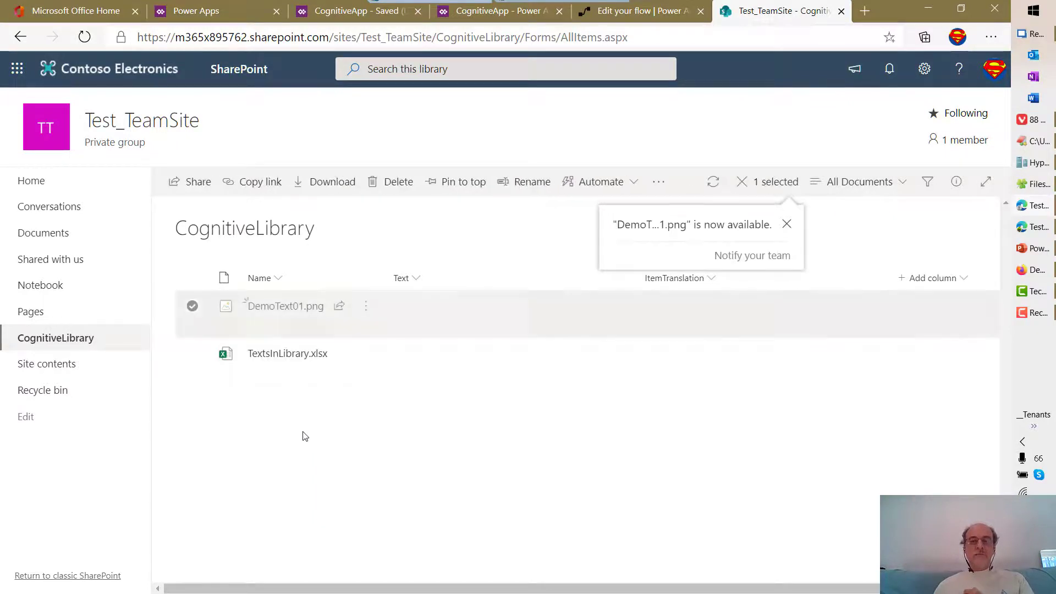
# Return to the CognitiveOCR test run and inspect the file-creation trigger's Site Address and Folder Id inputs.
pyautogui.click(614, 13)
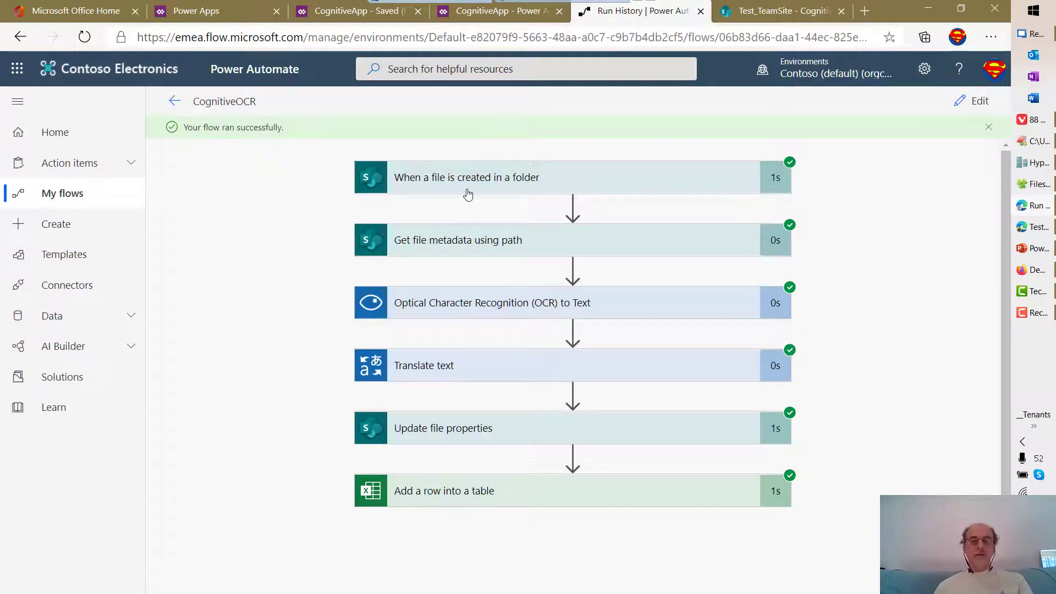
pyautogui.click(601, 186)
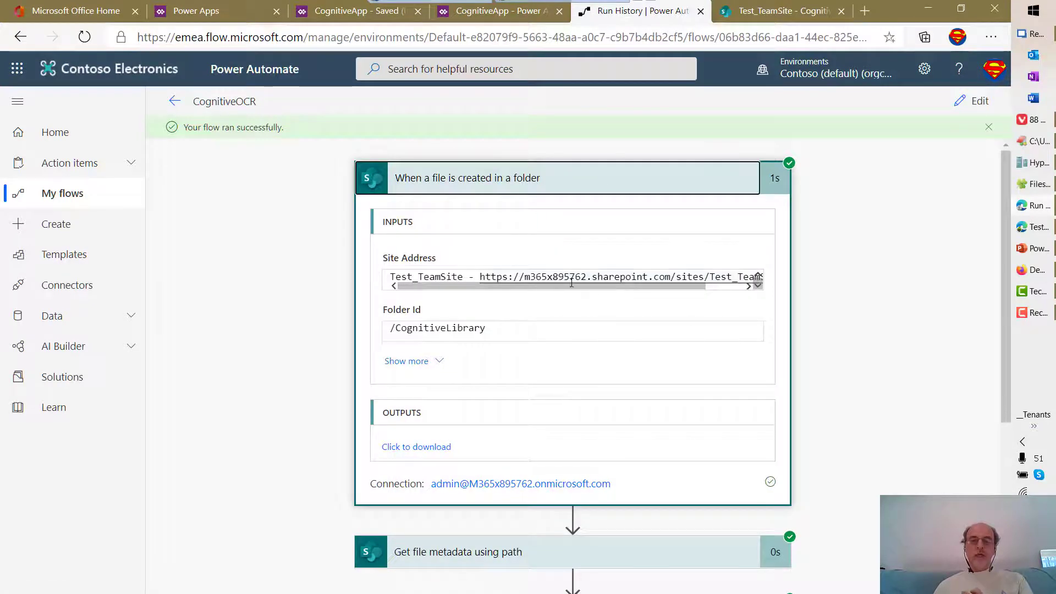
pyautogui.moveTo(573, 286); pyautogui.dragTo(692, 287)
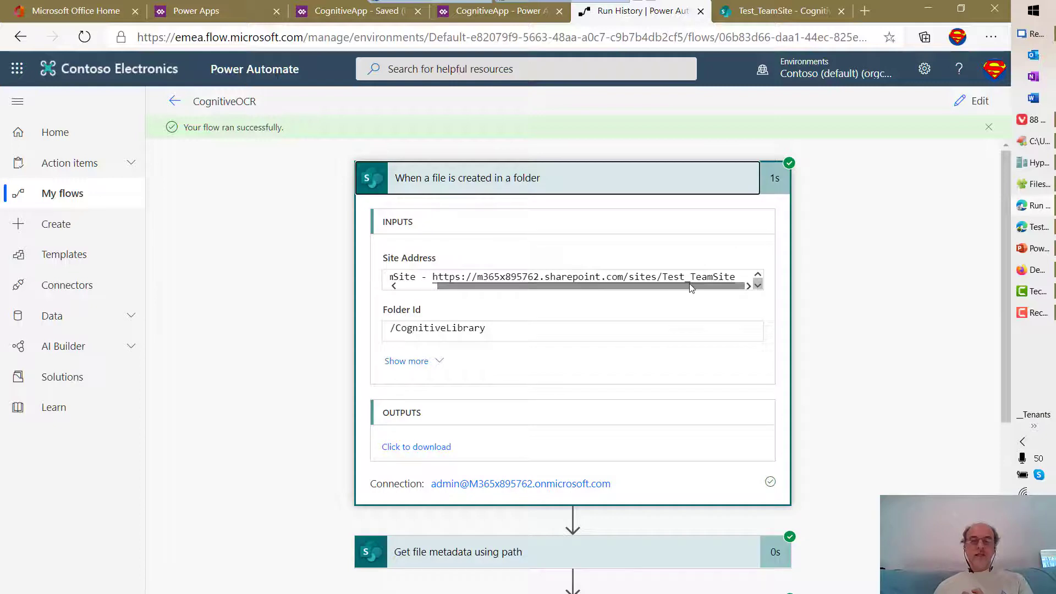
pyautogui.click(523, 331)
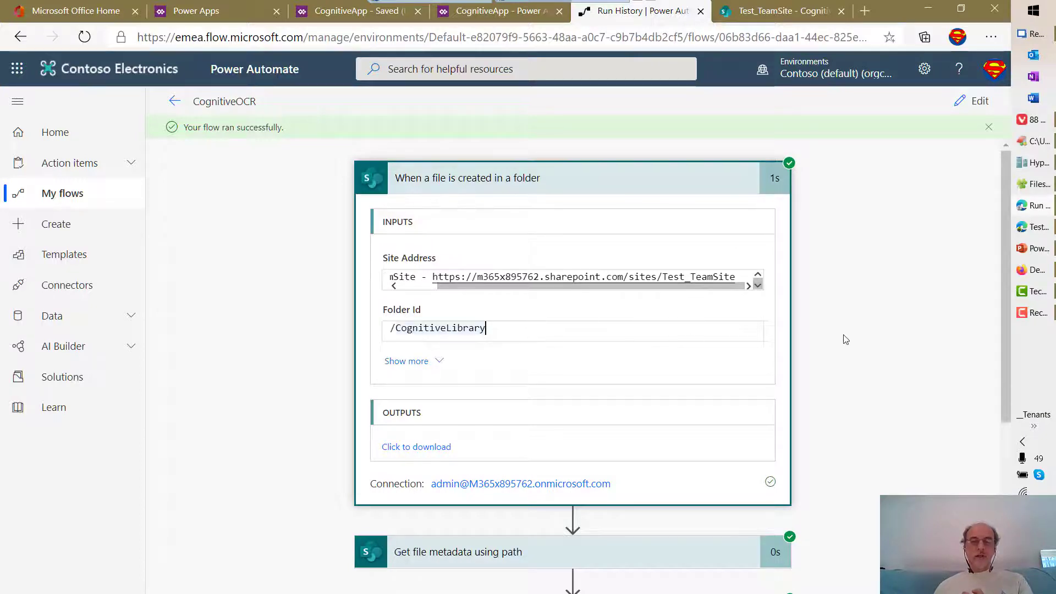
pyautogui.scroll(-2, 845, 339)
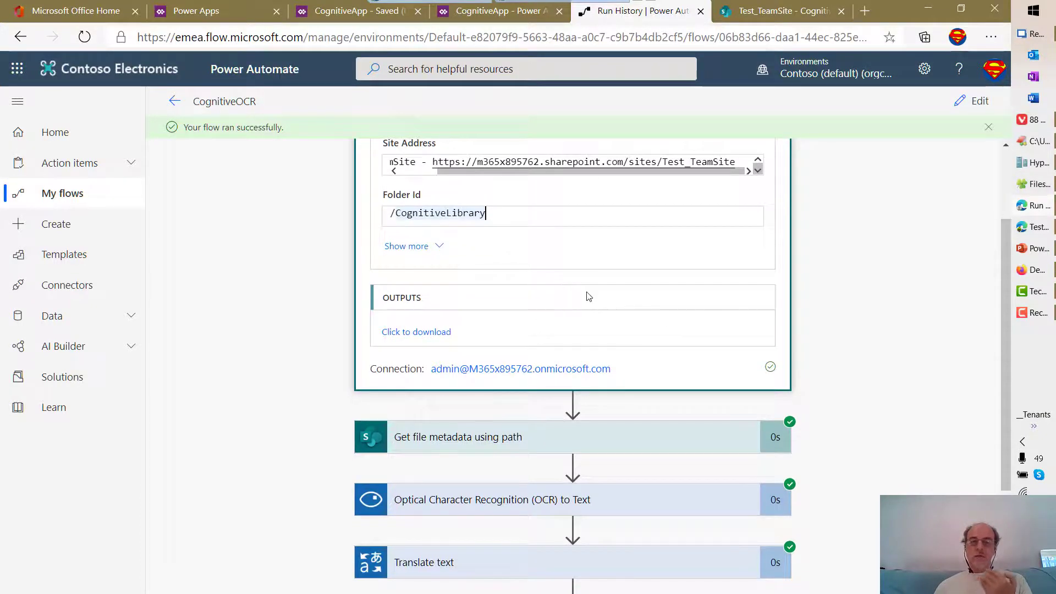
pyautogui.scroll(-3, 582, 321)
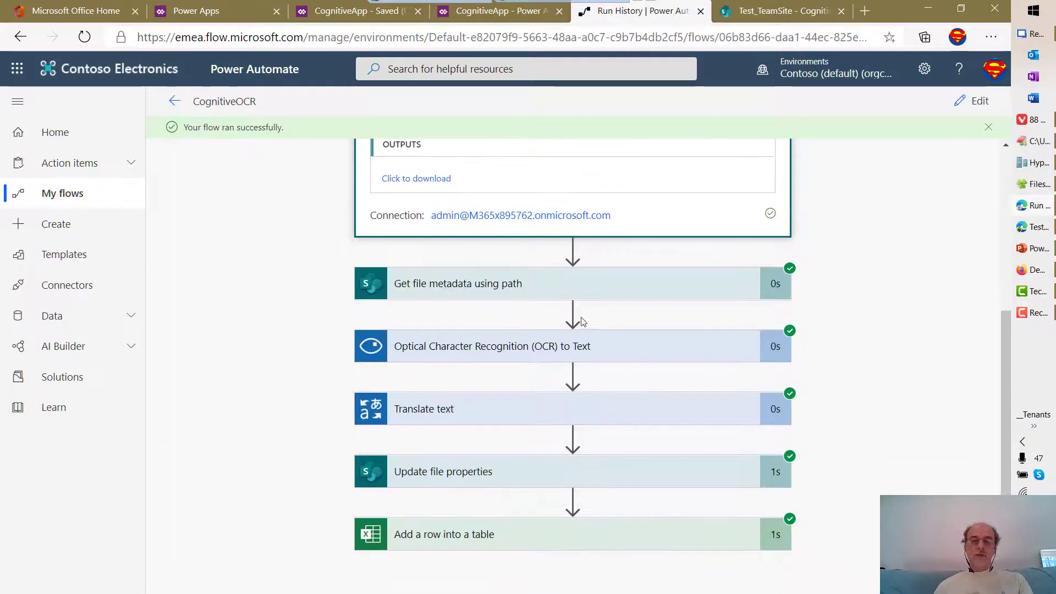
# Inspect the run's Get file metadata using path inputs and outputs, including File Path and ItemId, and collapse it and the trigger.
pyautogui.click(550, 296)
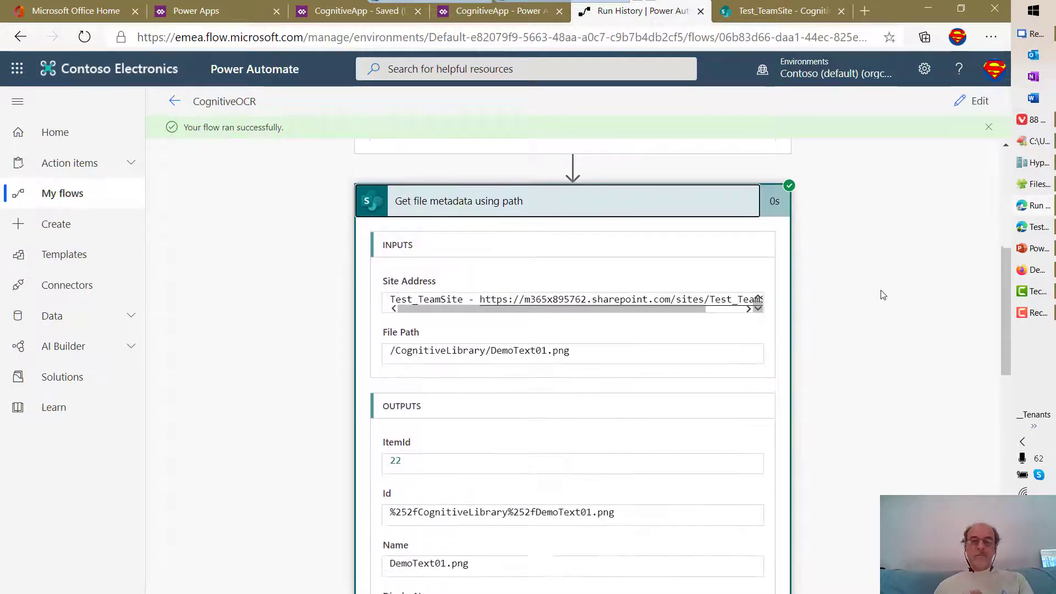
pyautogui.scroll(-1, 875, 297)
pyautogui.scroll(1, 871, 296)
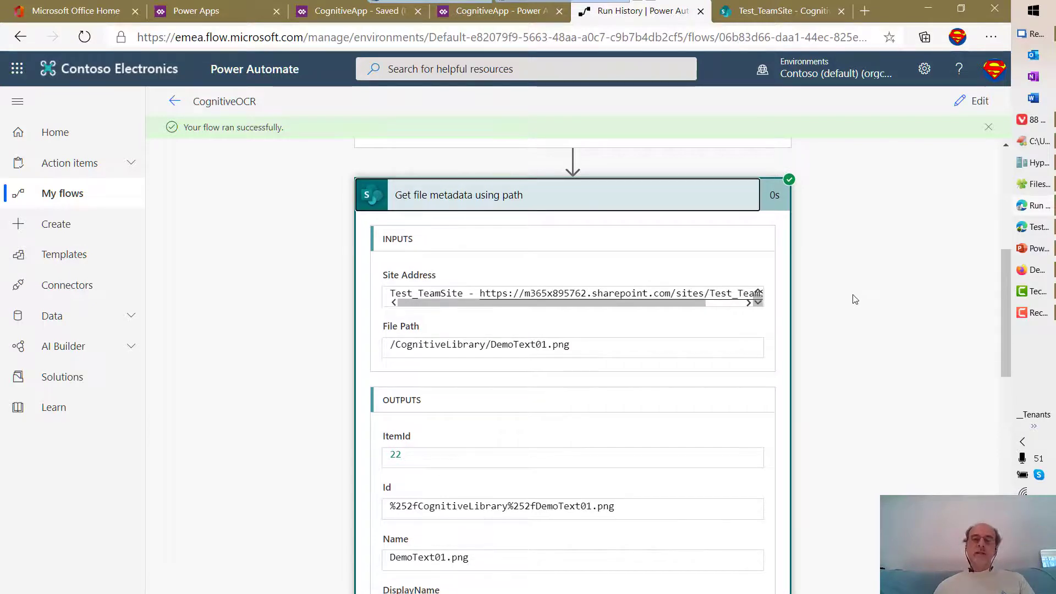
pyautogui.scroll(-3, 856, 297)
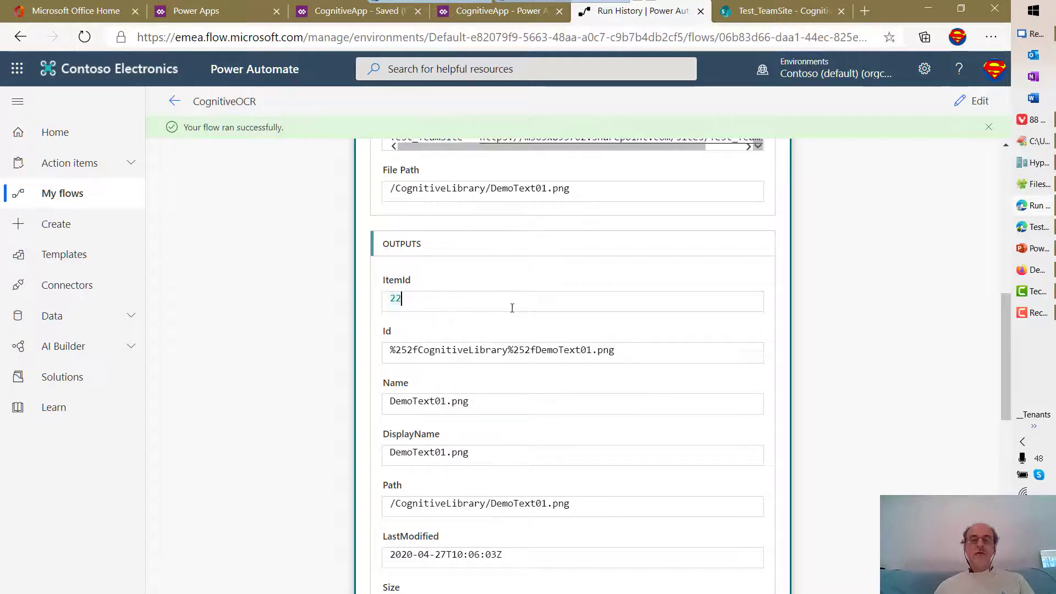
pyautogui.scroll(3, 809, 317)
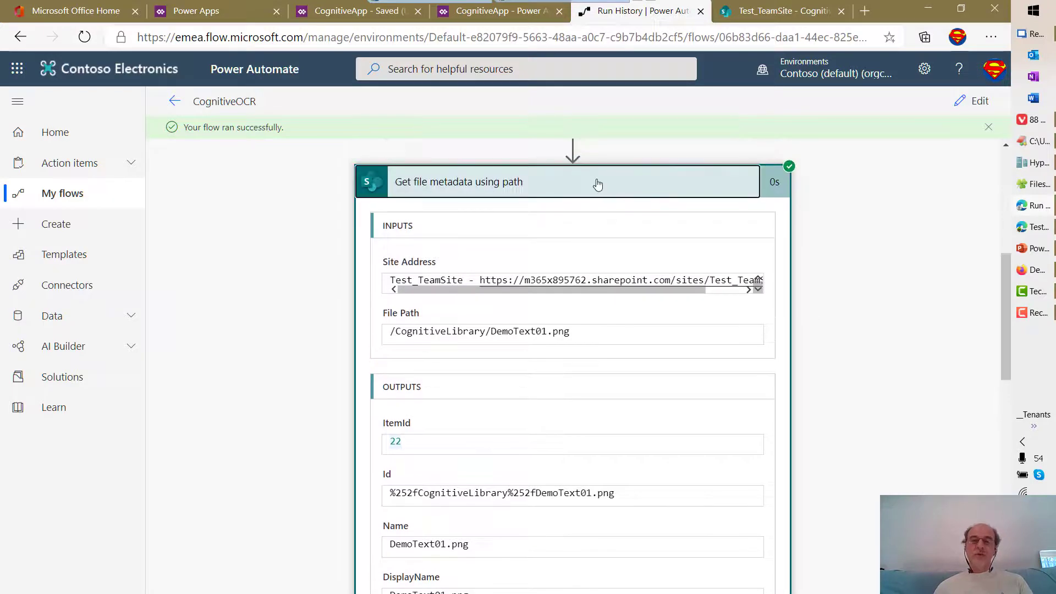
pyautogui.click(598, 192)
pyautogui.scroll(5, 853, 271)
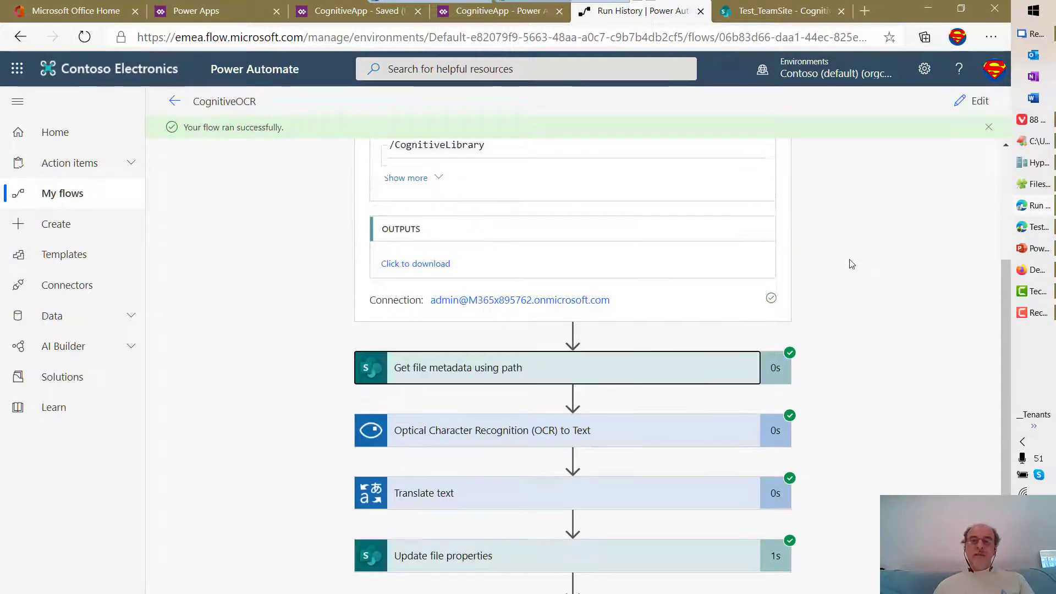
pyautogui.click(594, 176)
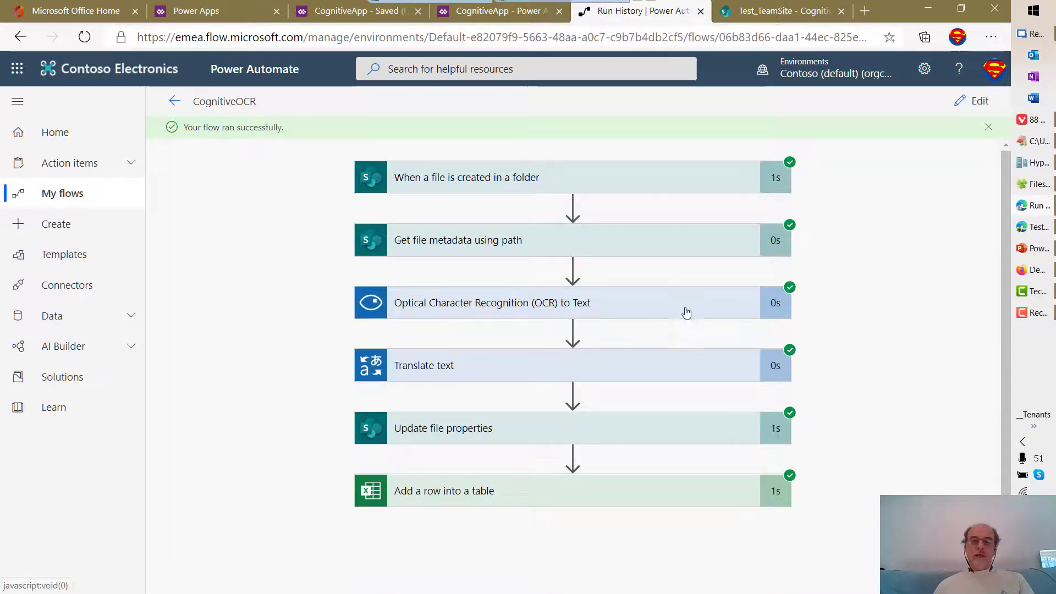
# Examine the recognized text in the output body of the run's Optical Character Recognition (OCR) to Text action.
pyautogui.click(686, 309)
pyautogui.scroll(-4, 861, 300)
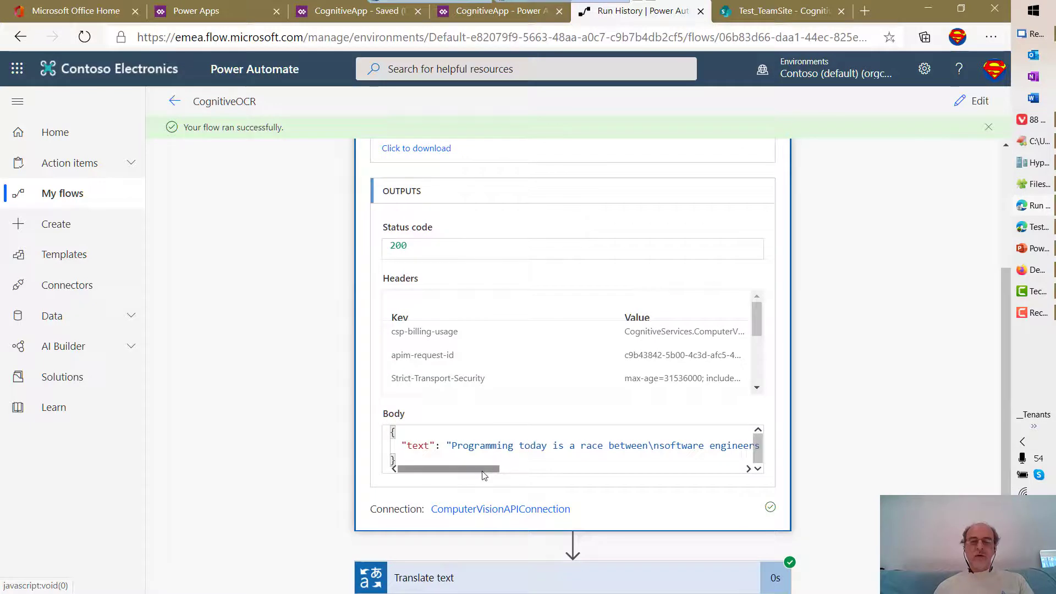
pyautogui.moveTo(483, 476); pyautogui.dragTo(461, 467)
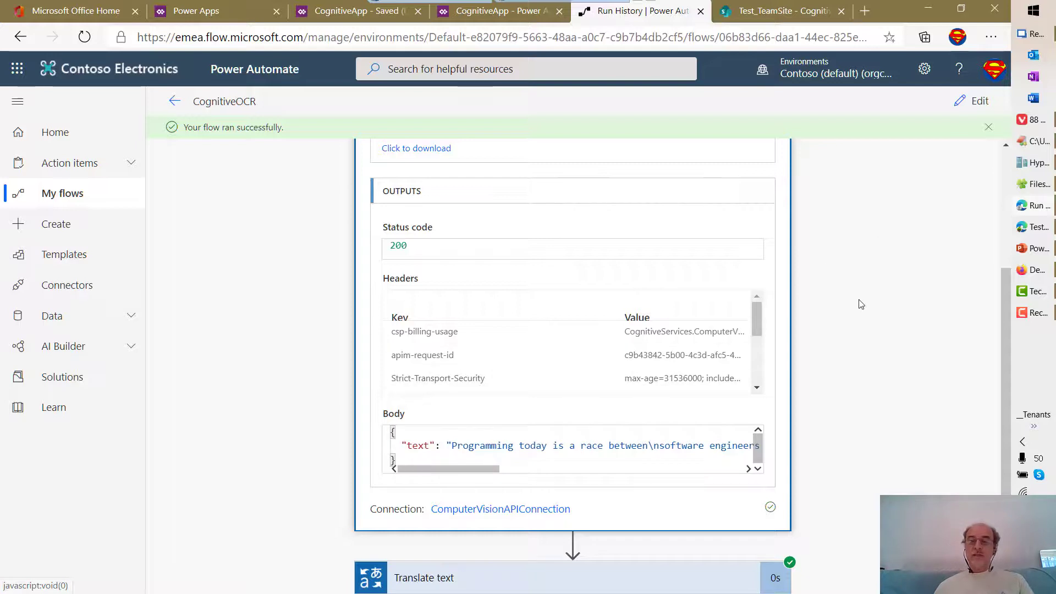
# Collapse the OCR action and inspect the Translate text action's input text, target language and translated output, then collapse it too.
pyautogui.scroll(4, 858, 303)
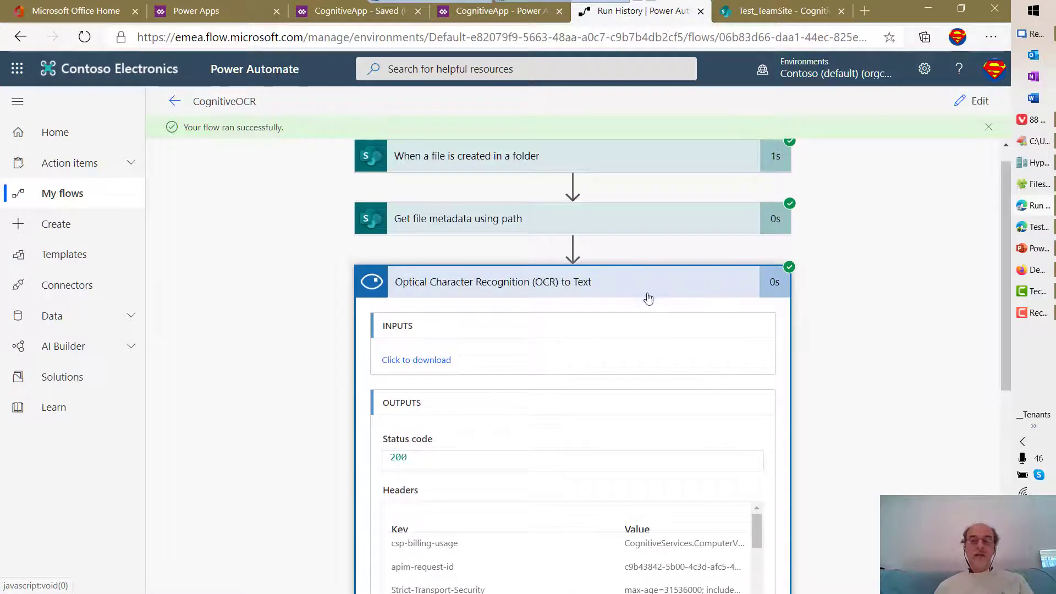
pyautogui.click(643, 293)
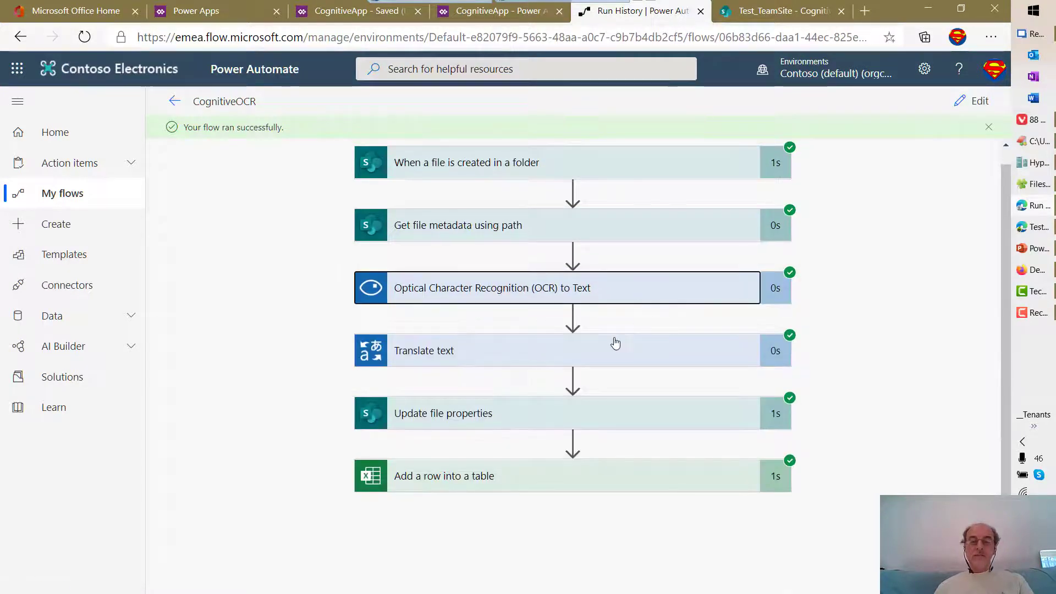
pyautogui.click(638, 350)
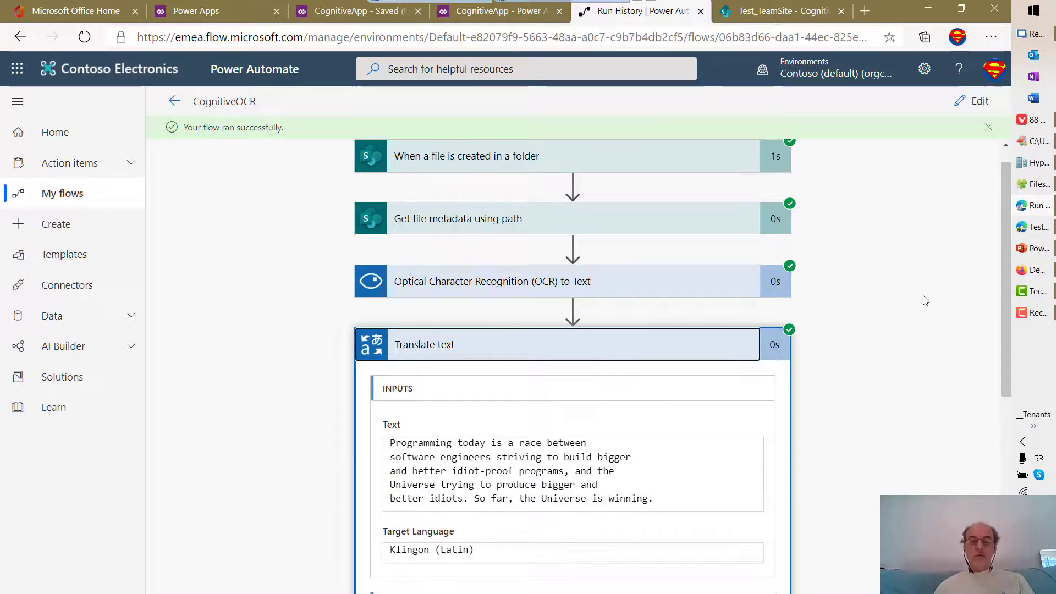
pyautogui.scroll(-3, 926, 300)
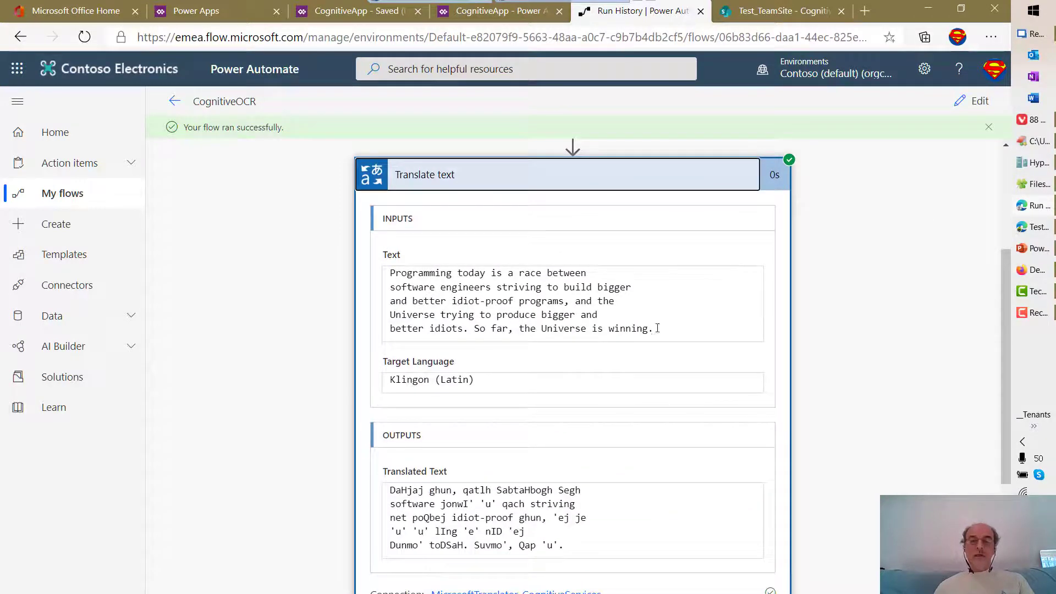
pyautogui.moveTo(657, 328); pyautogui.dragTo(453, 281)
pyautogui.click(454, 280)
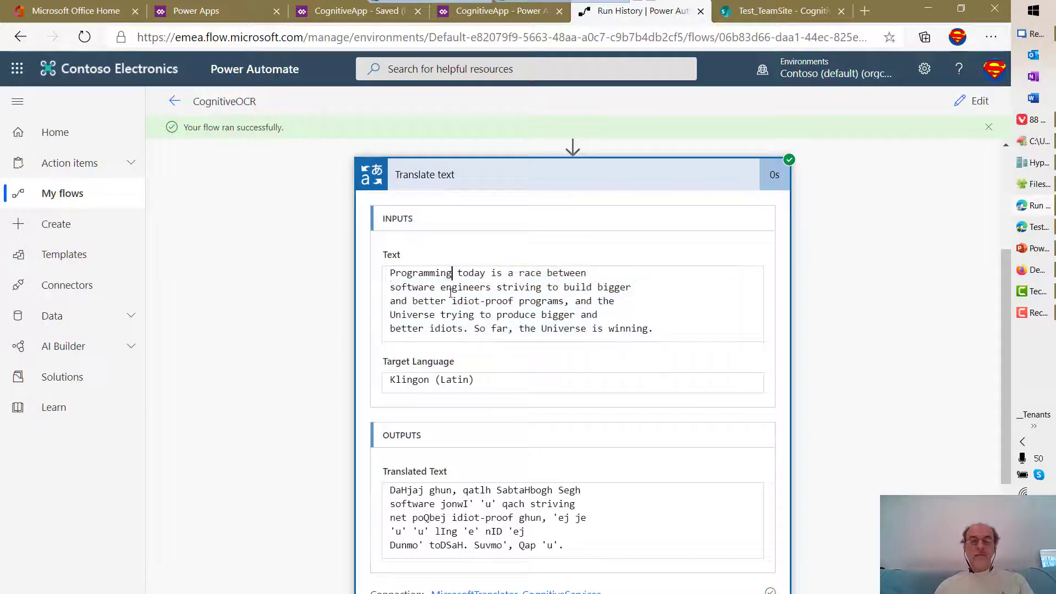
pyautogui.moveTo(454, 380); pyautogui.dragTo(390, 379)
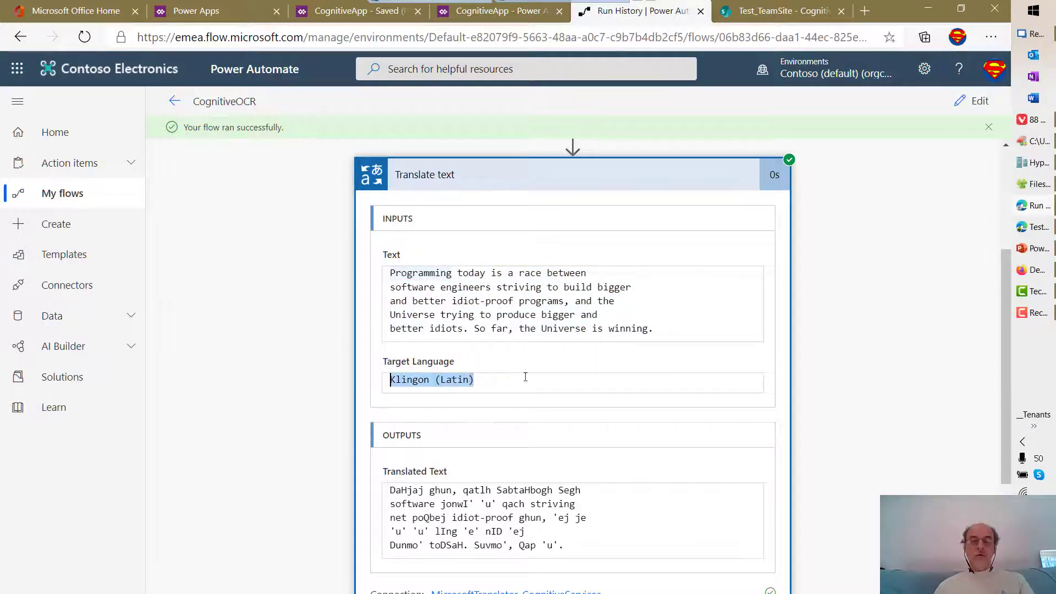
pyautogui.scroll(-3, 874, 324)
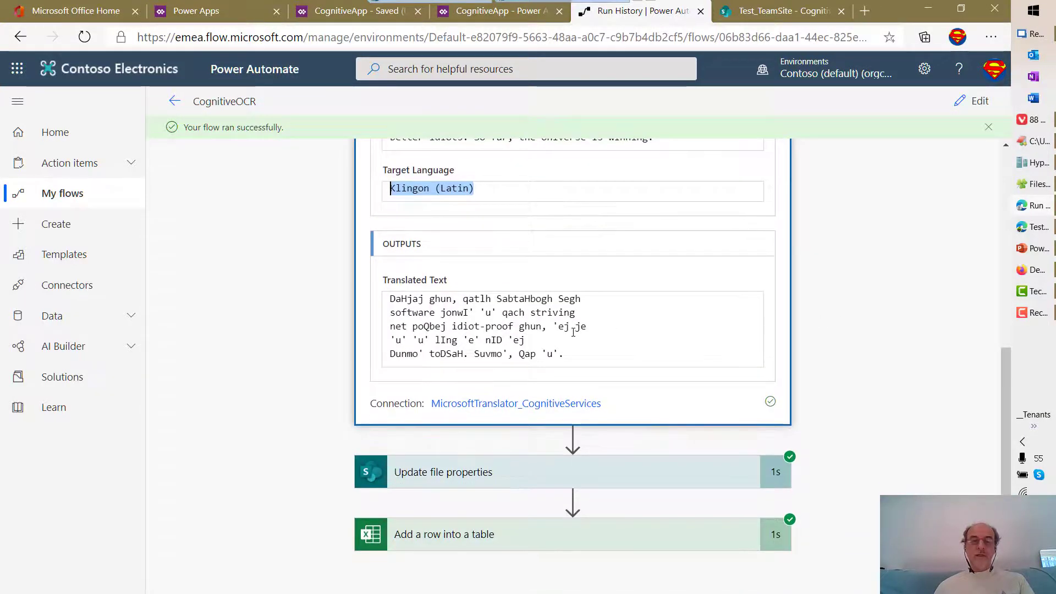
pyautogui.moveTo(565, 354); pyautogui.dragTo(396, 298)
pyautogui.click(419, 312)
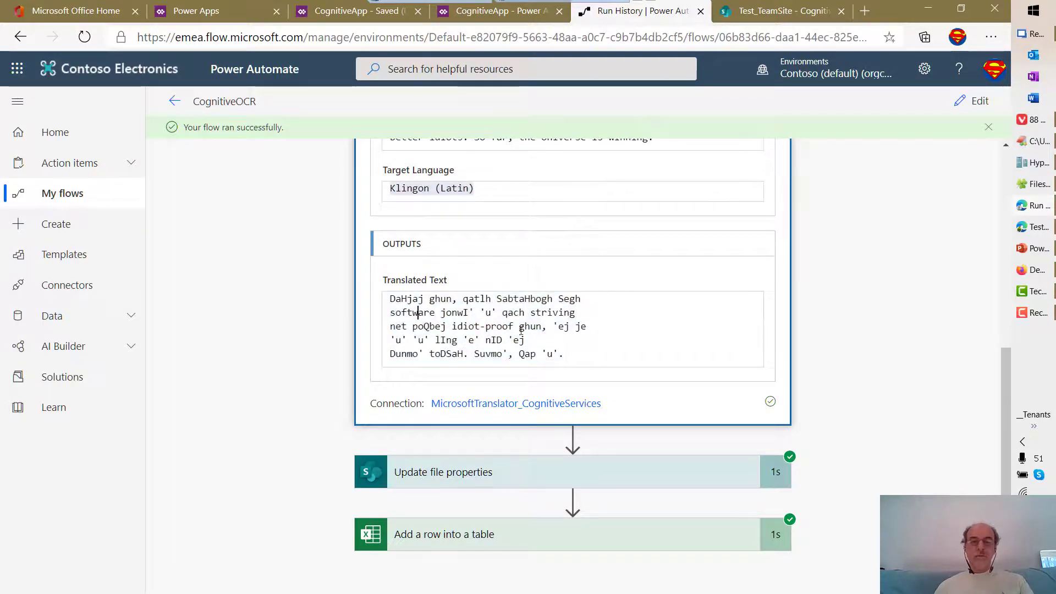
pyautogui.scroll(4, 860, 326)
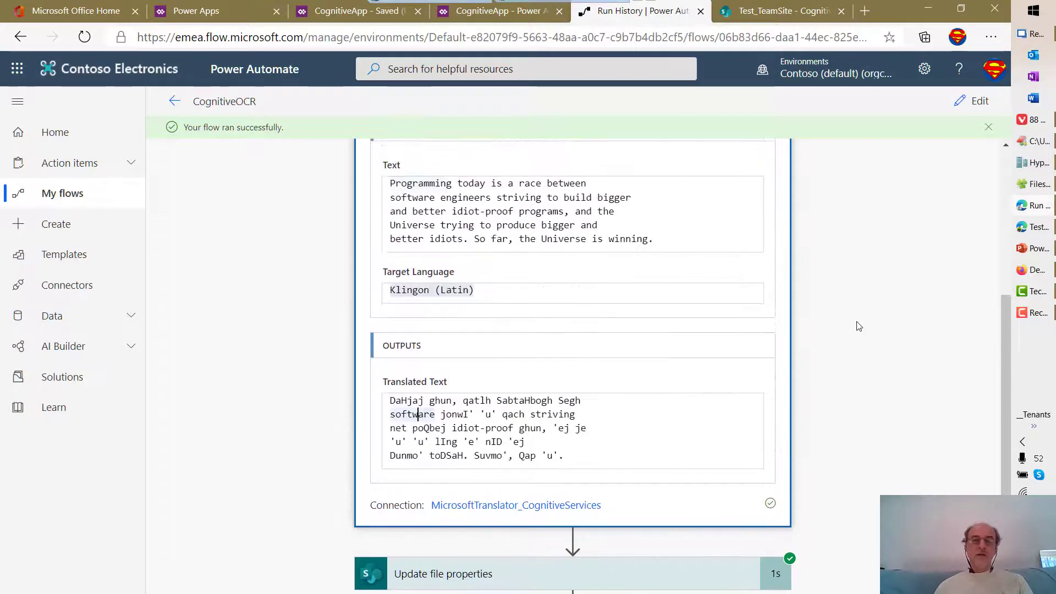
pyautogui.click(642, 237)
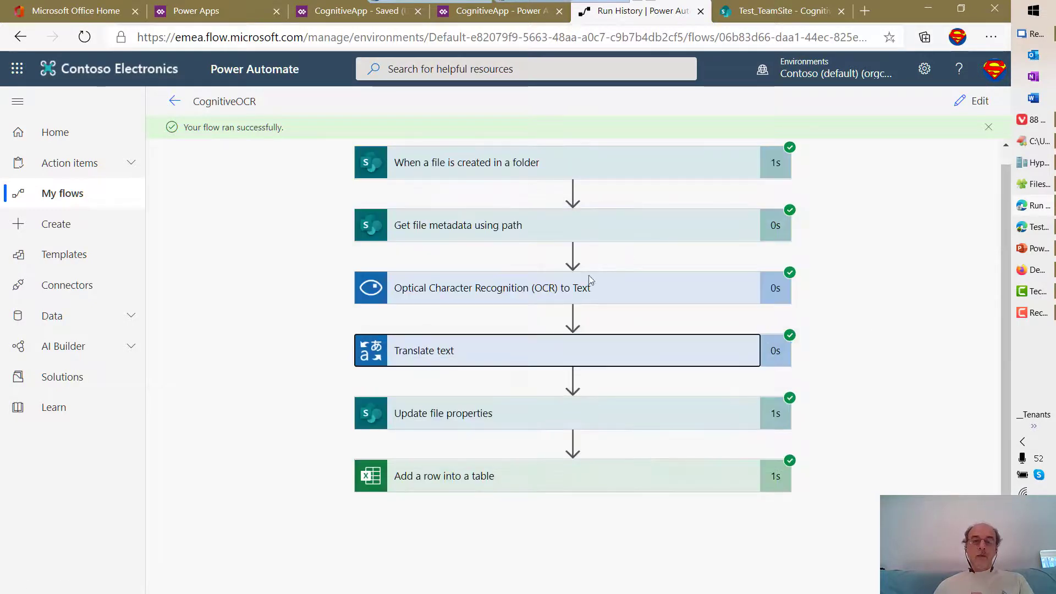
# Inspect the Text and ItemTranslation inputs of the run's Update file properties action and collapse it.
pyautogui.click(557, 423)
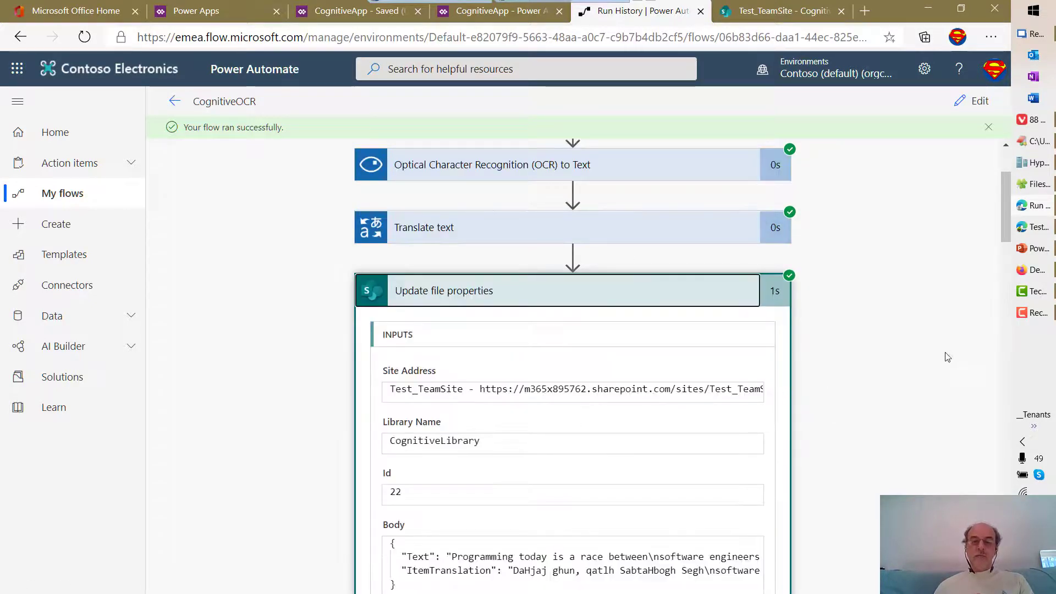
pyautogui.scroll(-1, 945, 358)
pyautogui.scroll(-4, 945, 357)
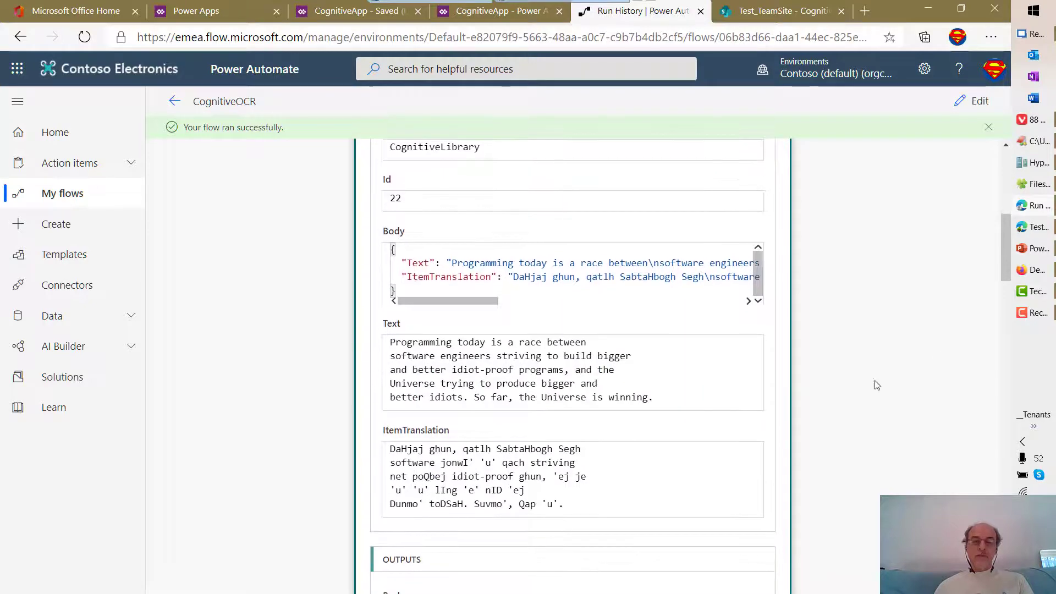
pyautogui.moveTo(599, 385); pyautogui.dragTo(552, 380)
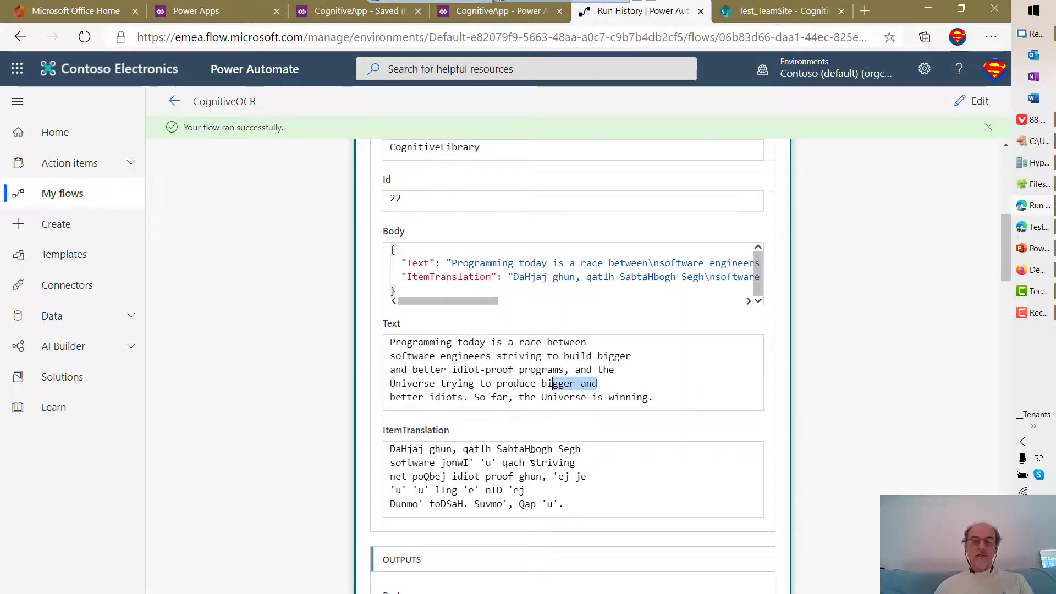
pyautogui.moveTo(535, 462); pyautogui.dragTo(519, 462)
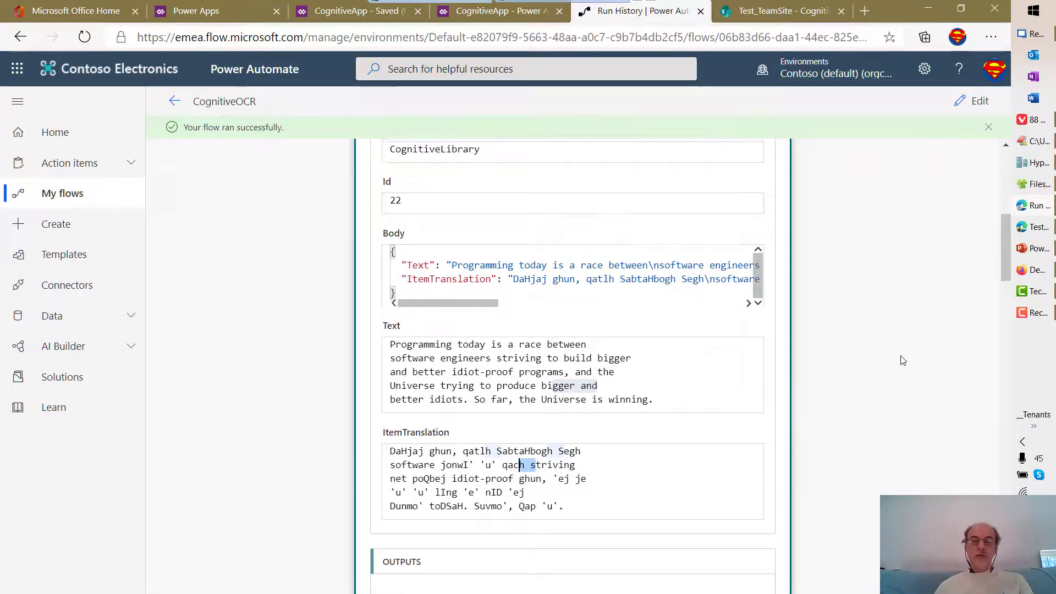
pyautogui.scroll(3, 901, 358)
pyautogui.click(612, 199)
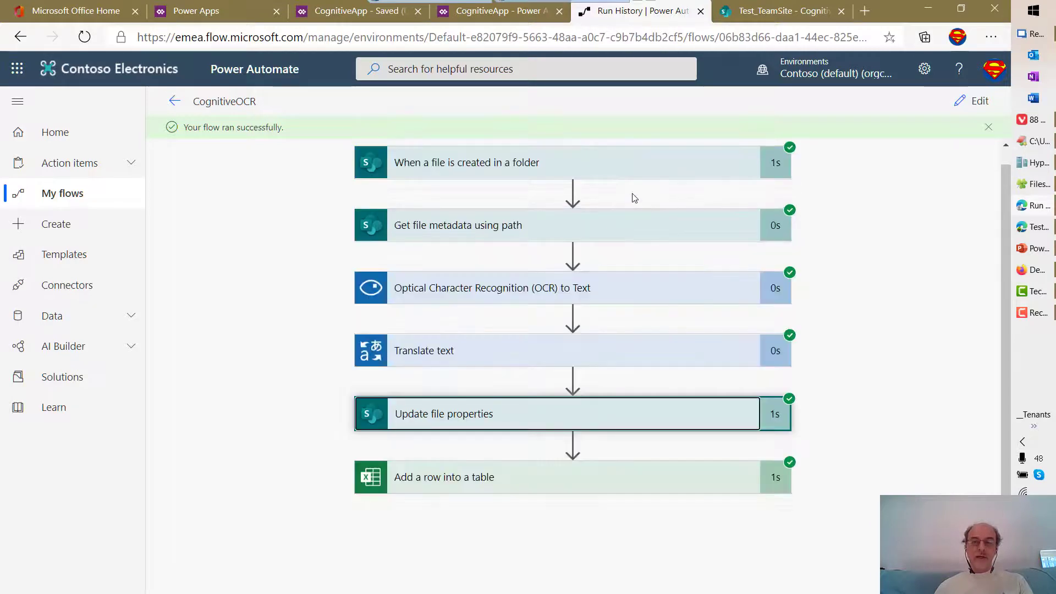
# Inspect the inputs and outputs of the run's Add a row into a table action, including Text and Translation, and collapse it.
pyautogui.click(588, 482)
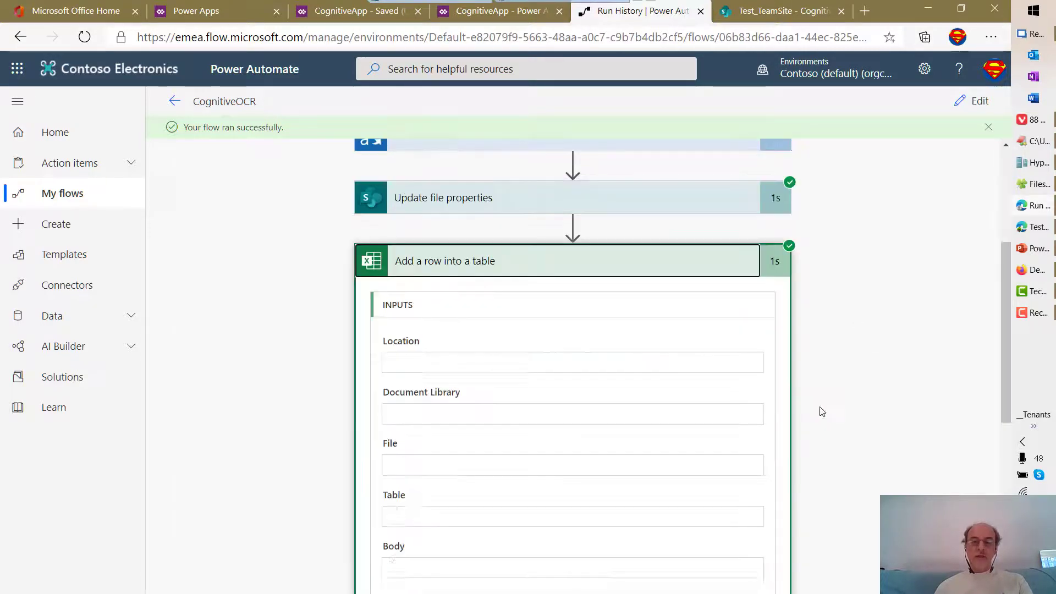
pyautogui.scroll(-2, 880, 356)
pyautogui.scroll(-5, 863, 353)
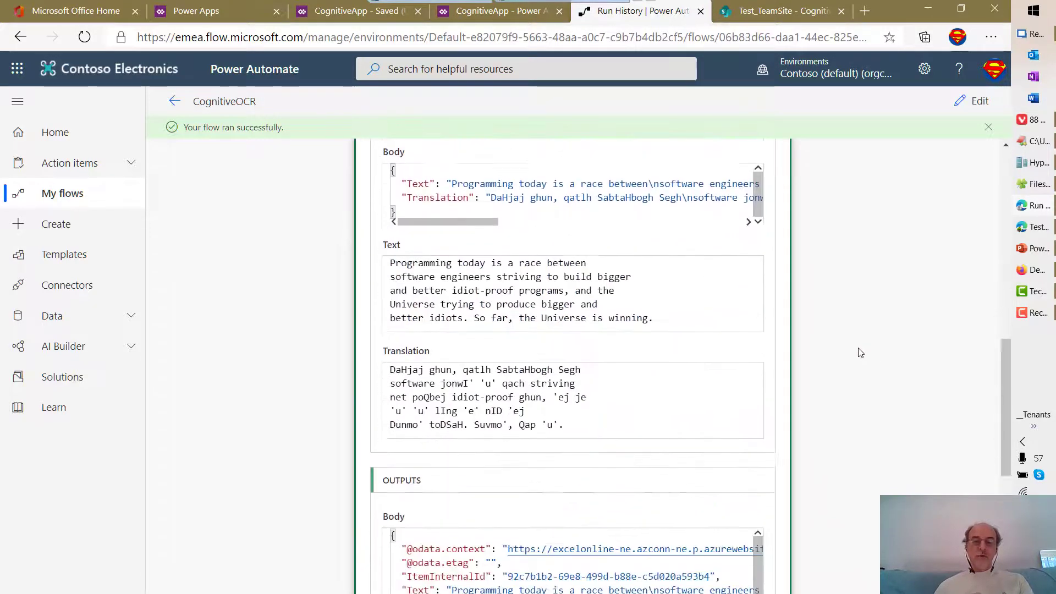
pyautogui.scroll(-4, 957, 289)
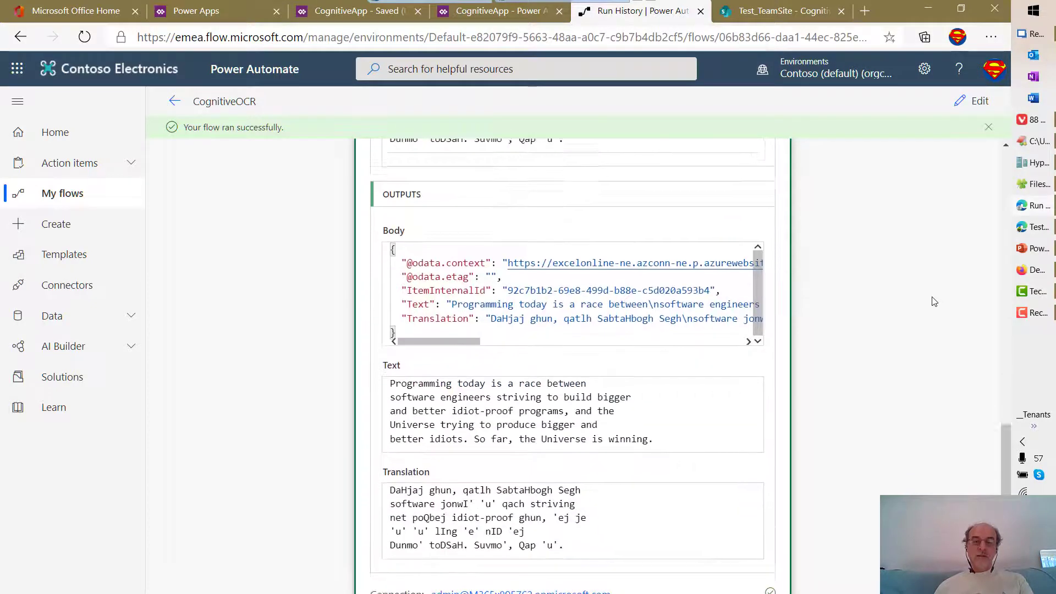
pyautogui.click(605, 348)
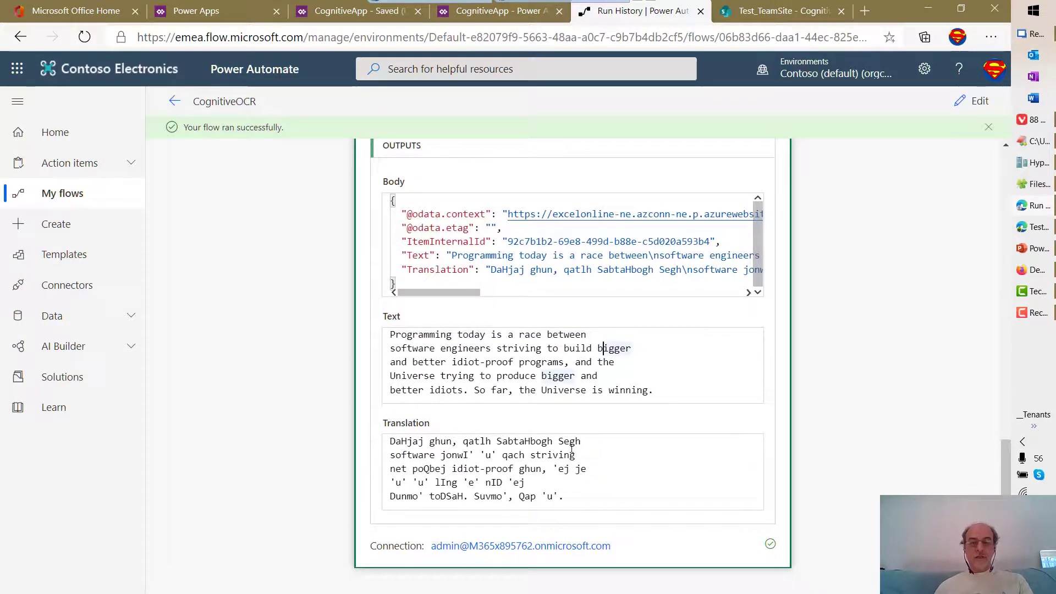
pyautogui.scroll(9, 885, 372)
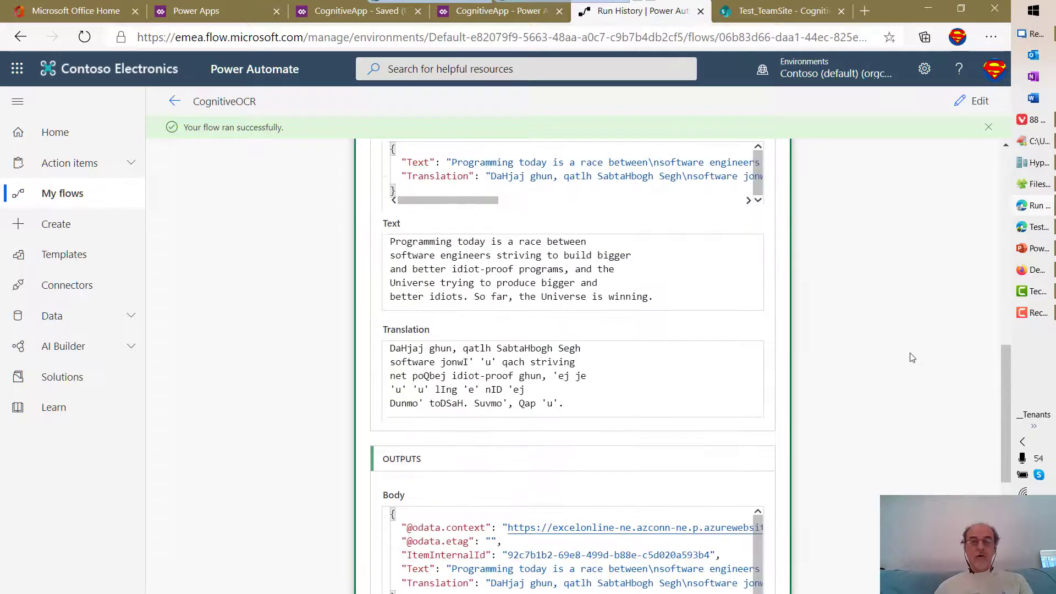
pyautogui.scroll(3, 749, 336)
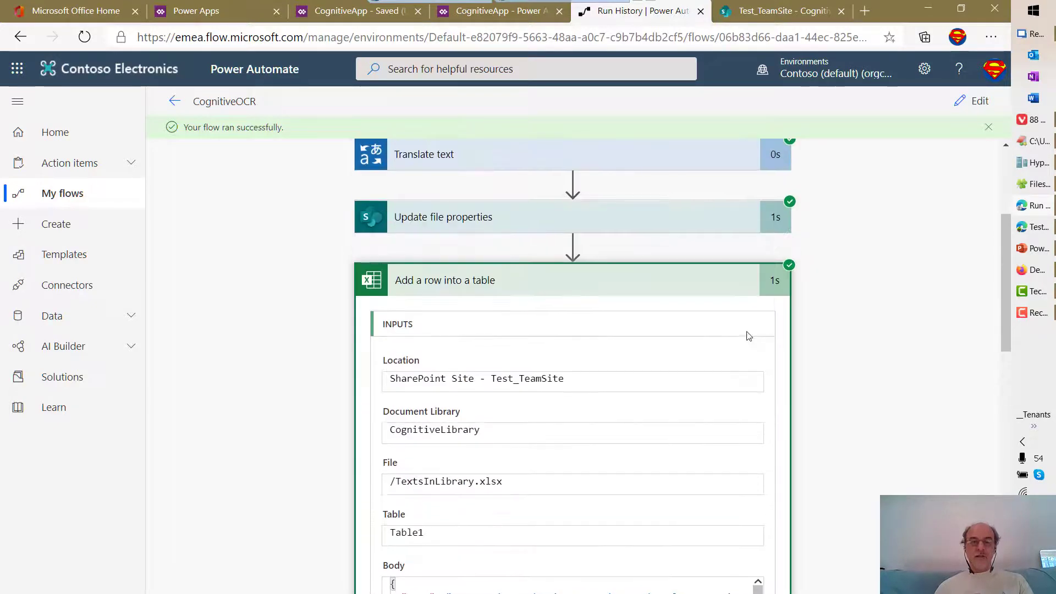
pyautogui.click(618, 283)
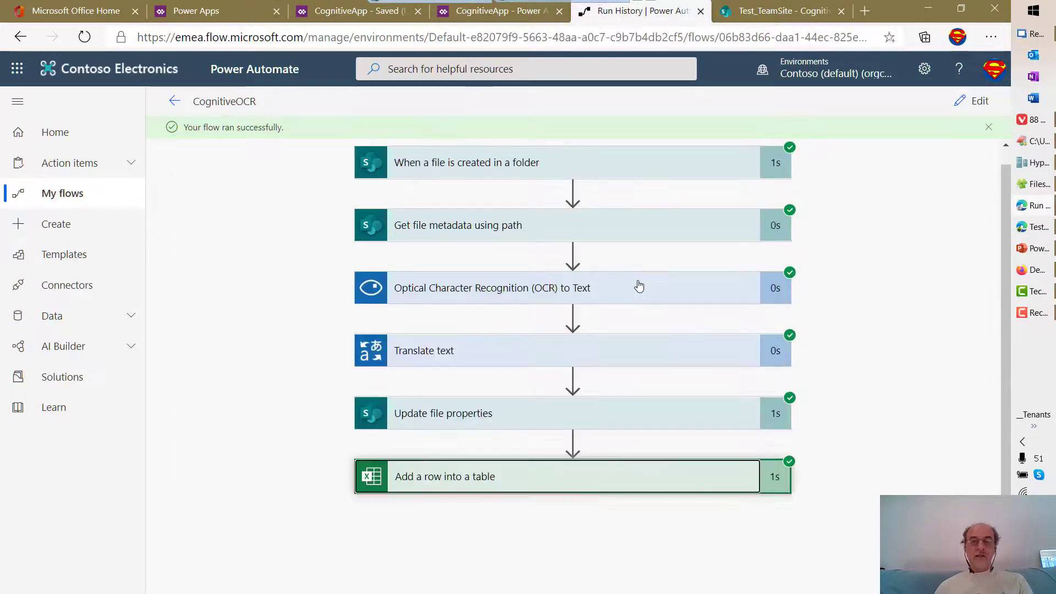
# Switch to the SharePoint CognitiveLibrary, check the Text and ItemTranslation columns of DemoText01.png, and clear the file selection.
pyautogui.click(774, 15)
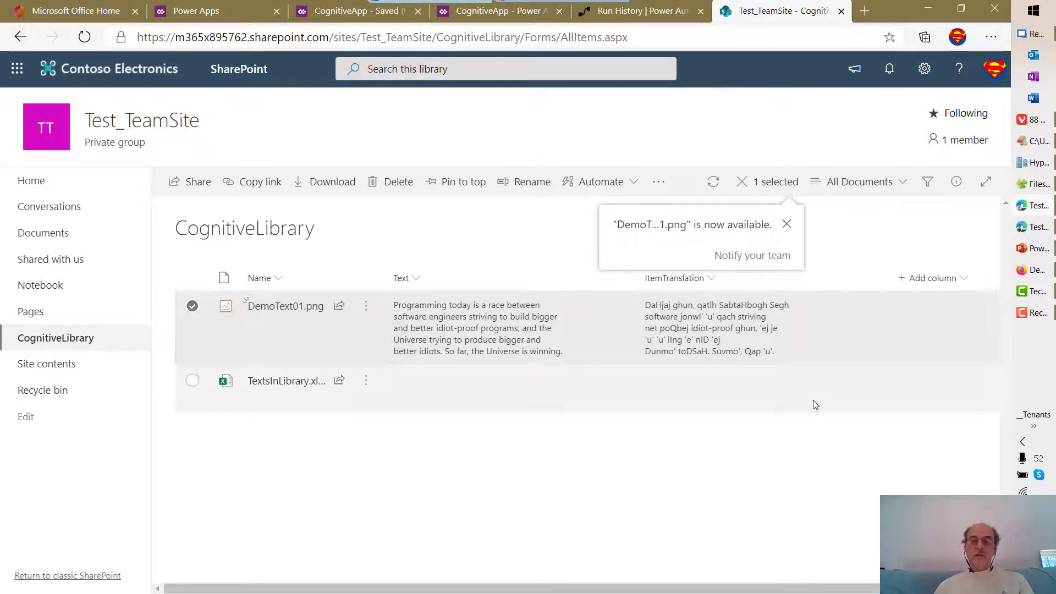
pyautogui.click(814, 396)
pyautogui.click(707, 337)
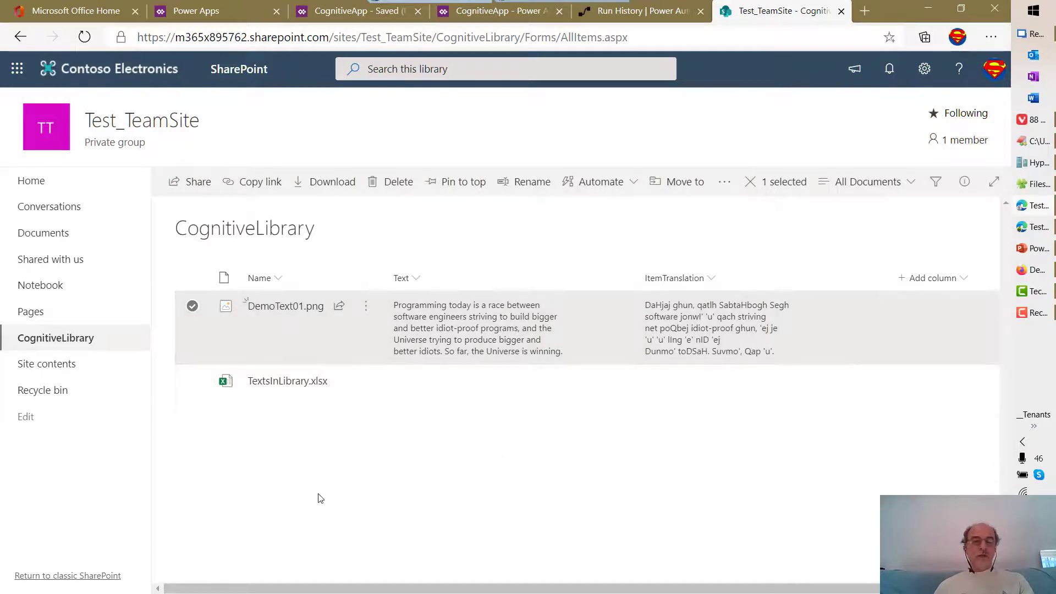
pyautogui.click(308, 473)
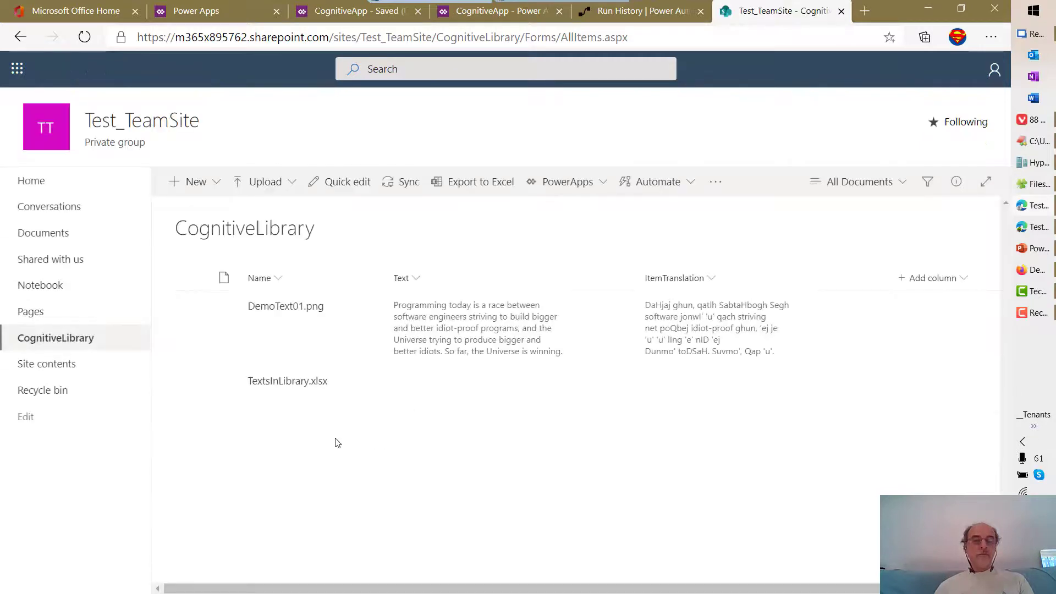
# Open TextsInLibrary.xlsx from the library, check the Text and Translation cells in row 2, and close the workbook.
pyautogui.click(288, 382)
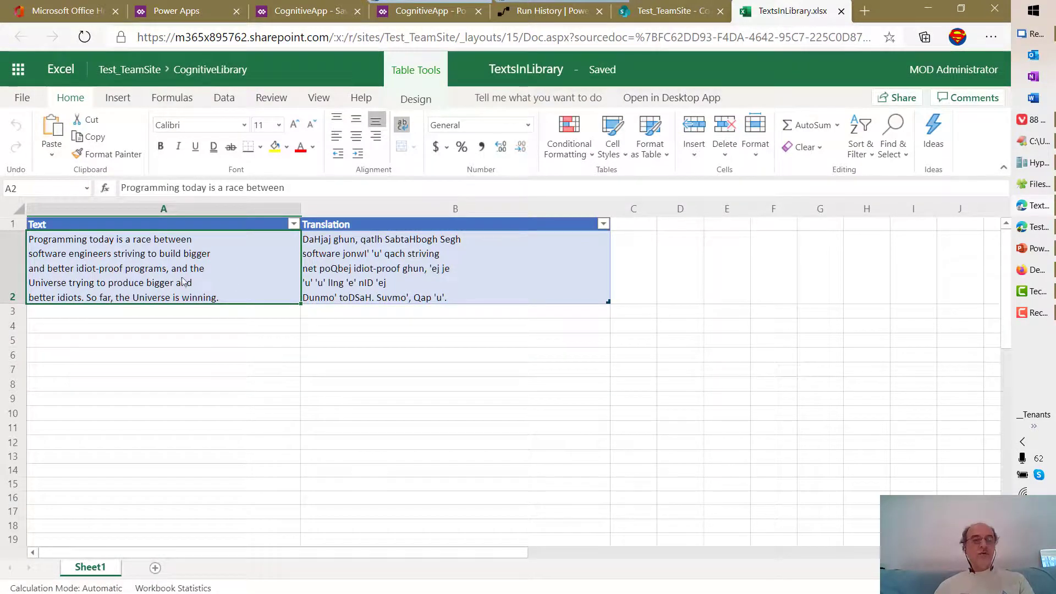
pyautogui.click(362, 280)
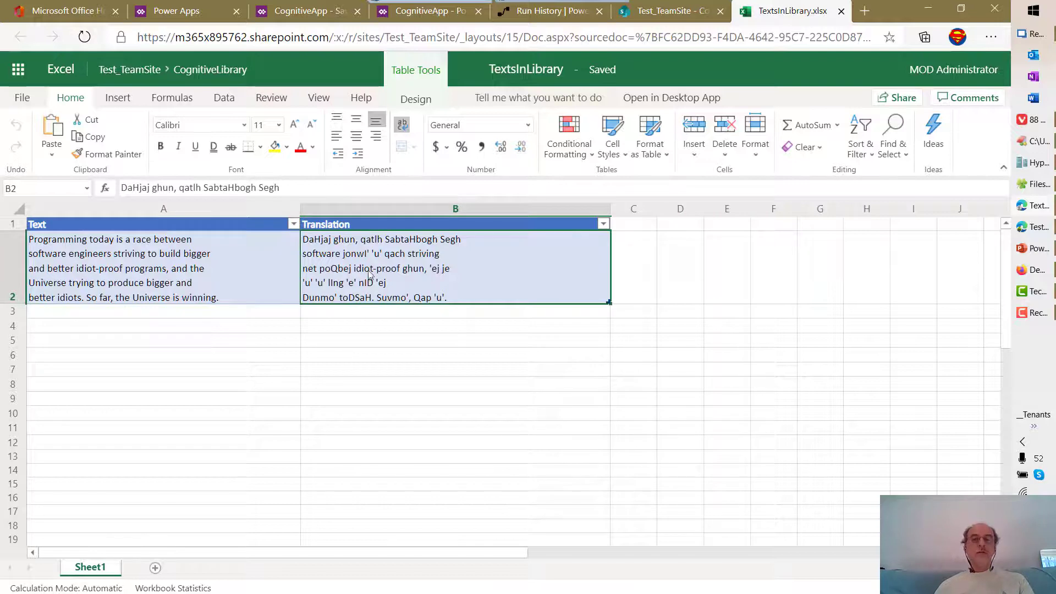
pyautogui.click(842, 12)
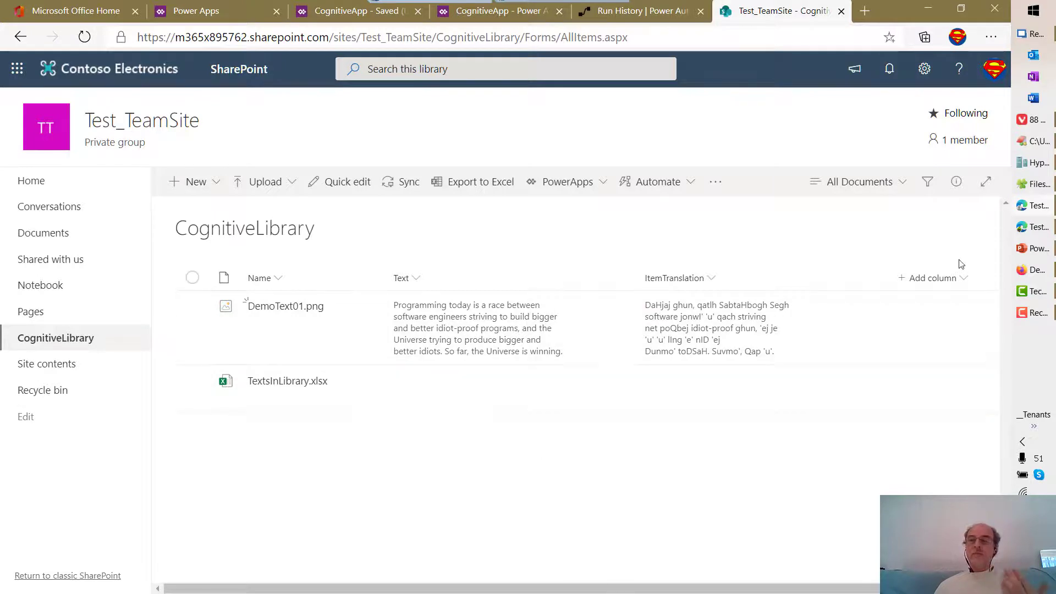
# Select DemoText02.jpg through DemoText05.jpg in File Explorer's FilesForDemo_06 folder and return to the SharePoint library.
pyautogui.click(1040, 188)
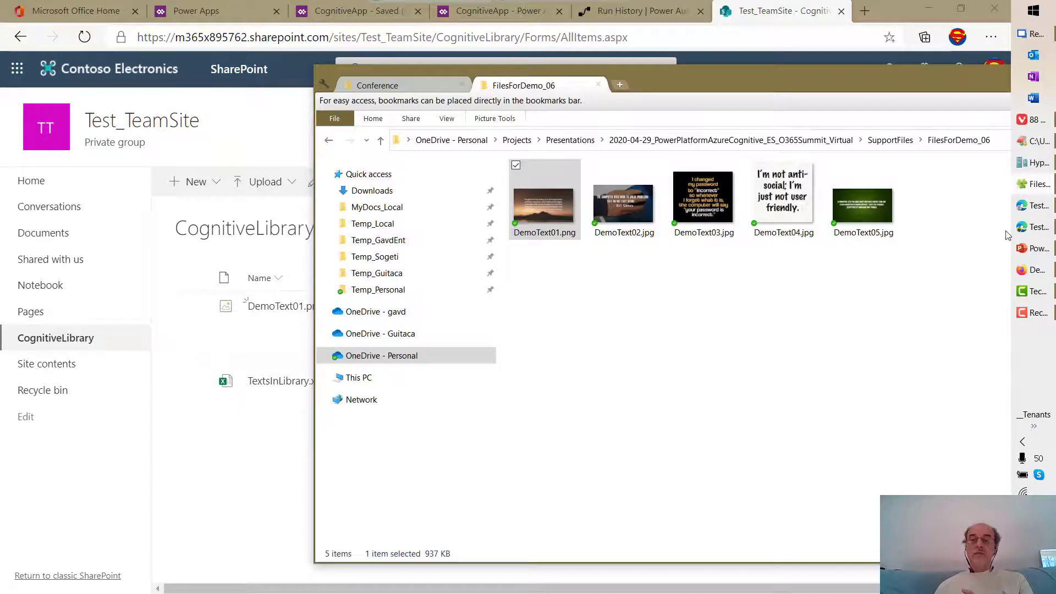
pyautogui.moveTo(930, 270); pyautogui.dragTo(635, 201)
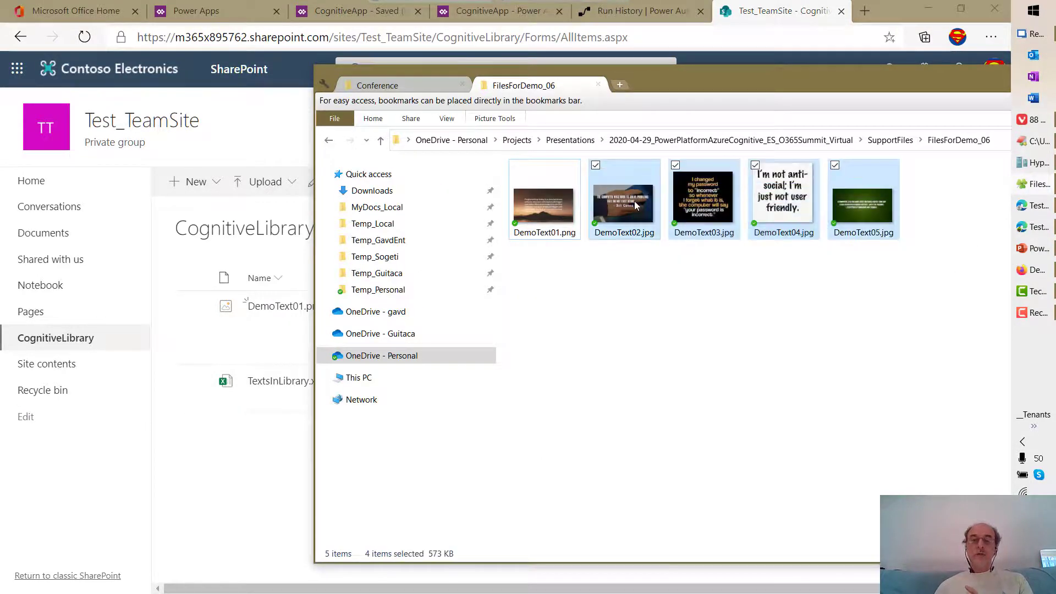
pyautogui.click(295, 427)
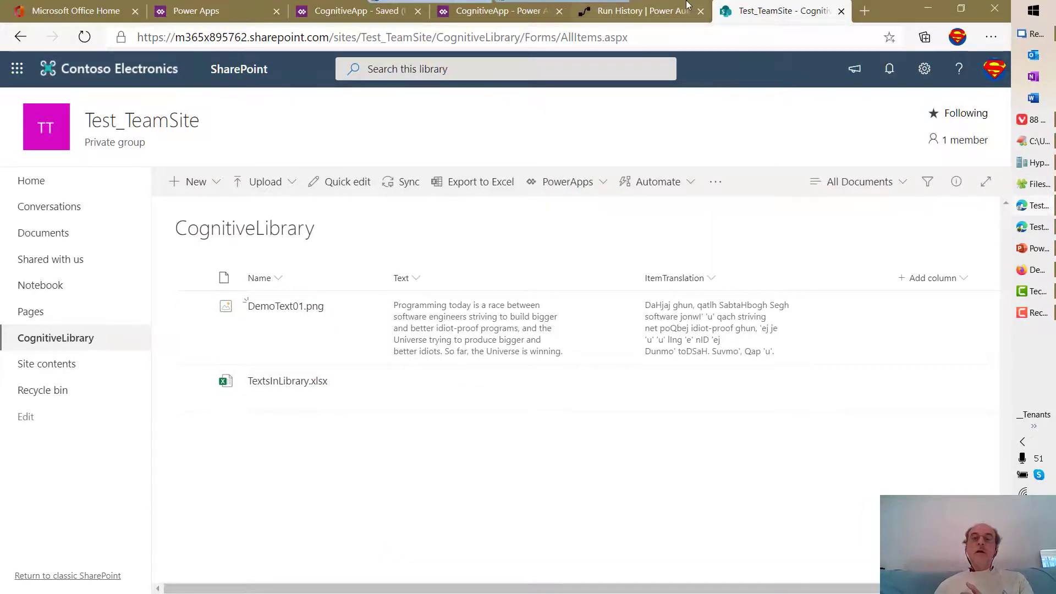
# Reopen the CognitiveOCR flow for editing, start a new test run that waits for a file, and return to the SharePoint CognitiveLibrary.
pyautogui.click(665, 12)
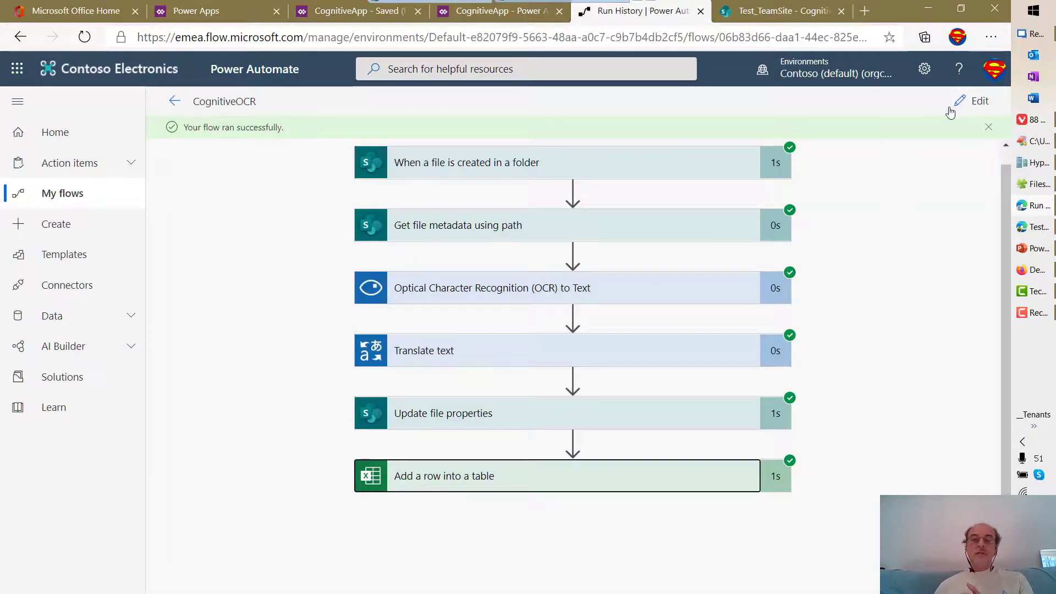
pyautogui.click(990, 102)
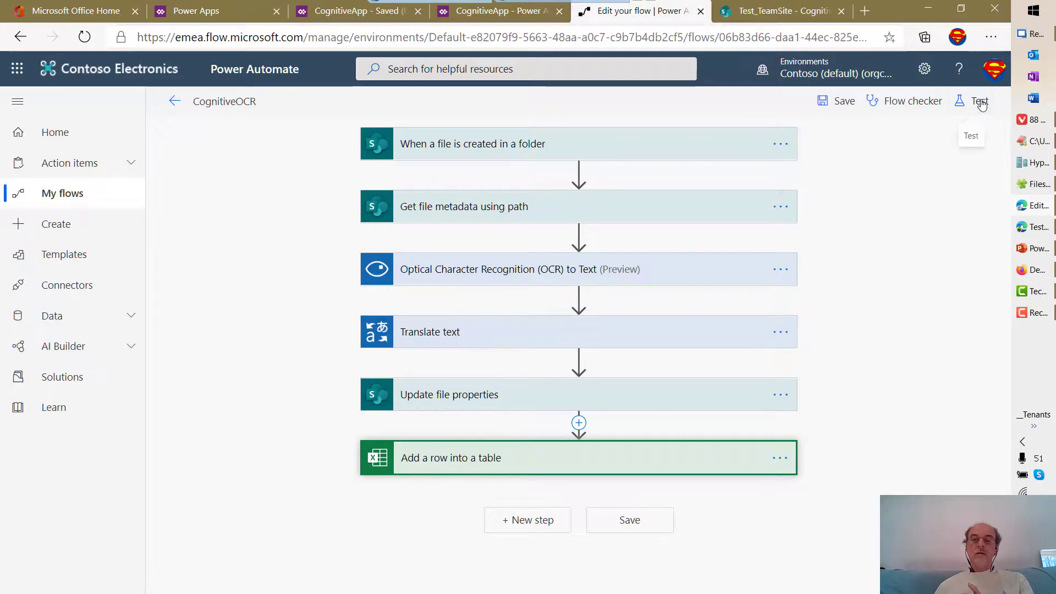
pyautogui.click(982, 102)
pyautogui.click(815, 200)
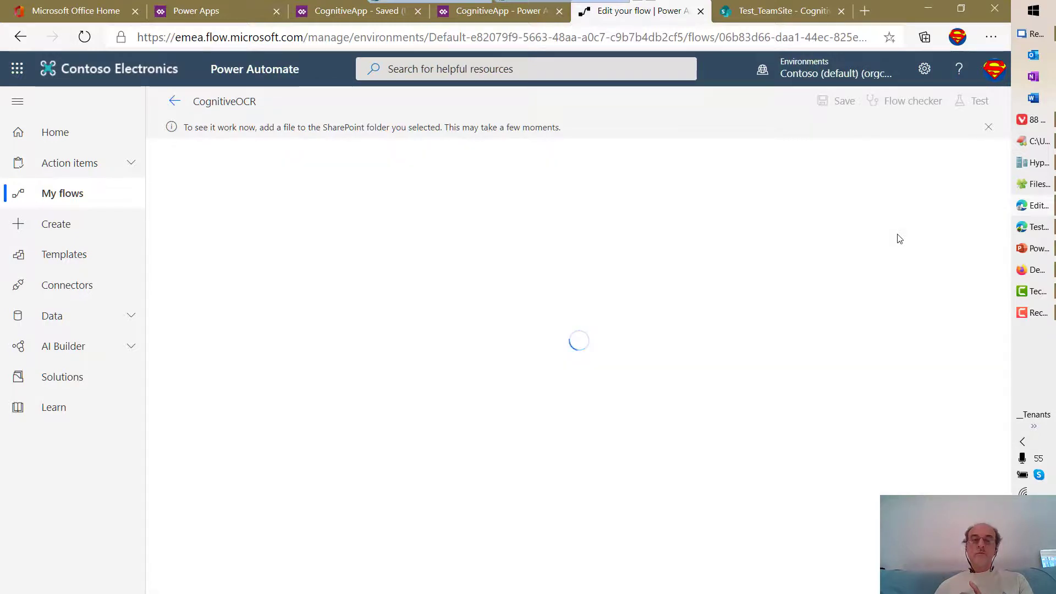
pyautogui.click(784, 16)
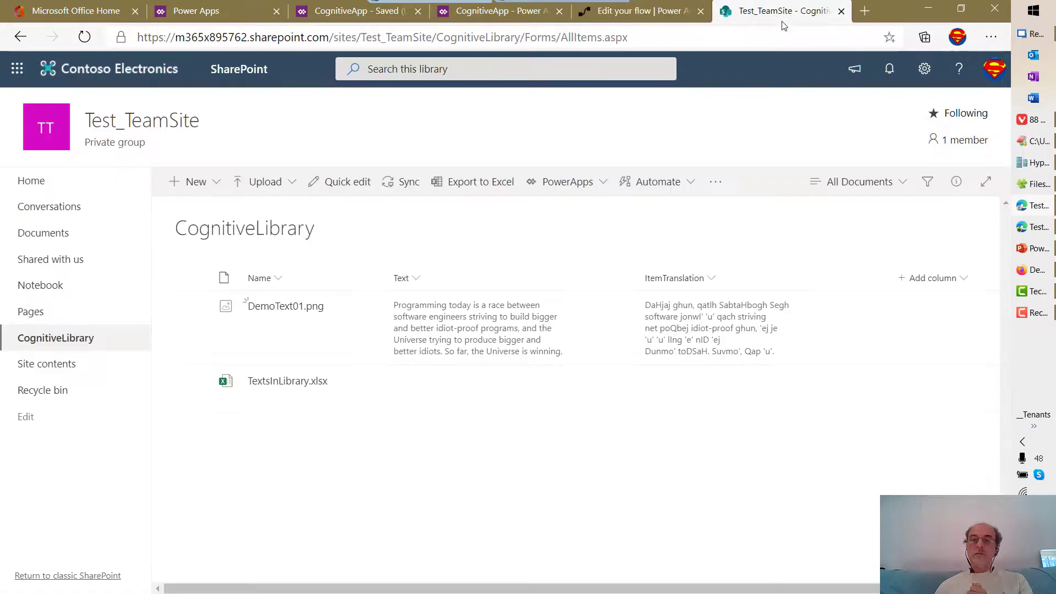
# Upload DemoText02.jpg through DemoText05.jpg from File Explorer into the SharePoint CognitiveLibrary and check the CognitiveOCR test run.
pyautogui.click(1038, 185)
pyautogui.moveTo(704, 204); pyautogui.dragTo(275, 508)
pyautogui.moveTo(268, 510); pyautogui.dragTo(288, 512)
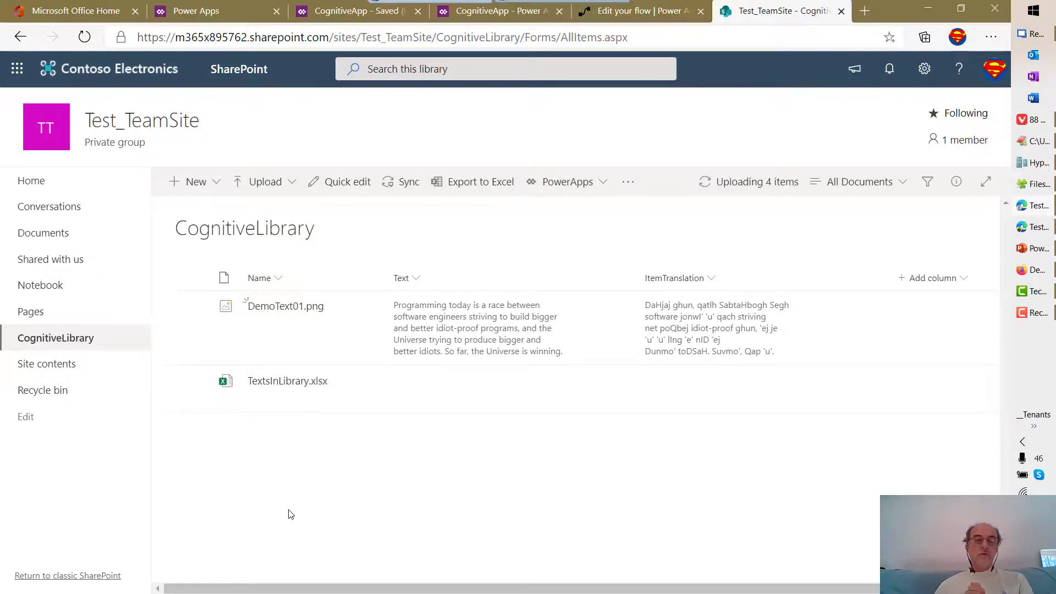
pyautogui.click(642, 13)
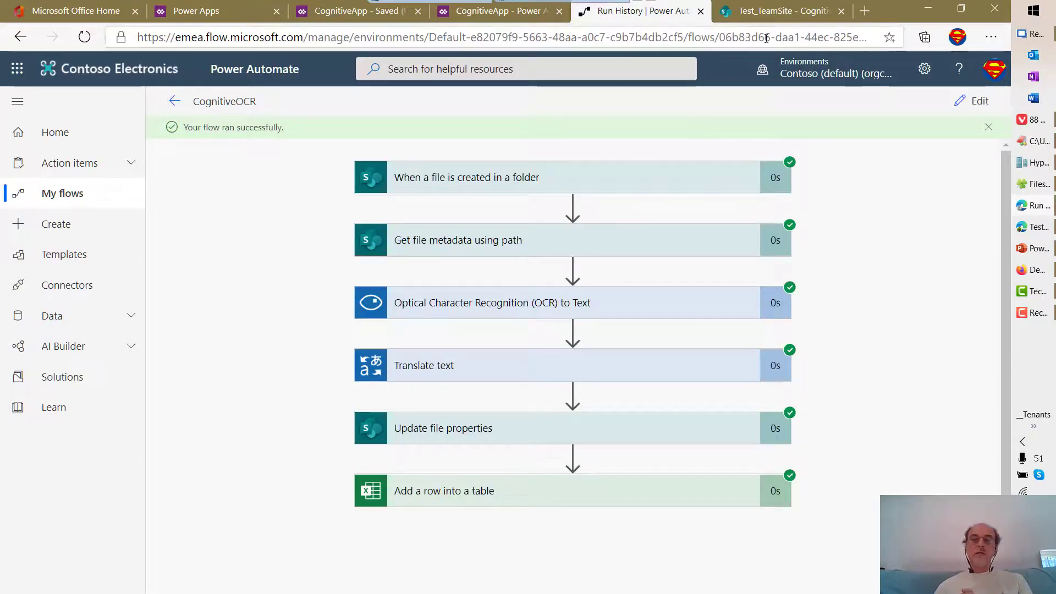
# Return to the CognitiveLibrary, reload it, and examine the Text and ItemTranslation columns of DemoText02.jpg through DemoText05.jpg.
pyautogui.click(778, 12)
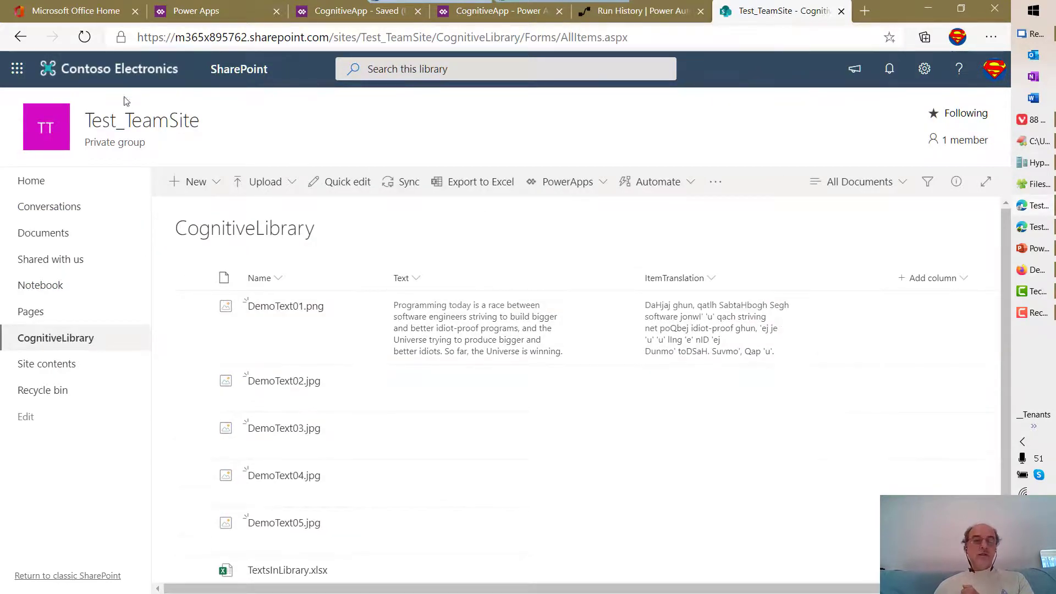
pyautogui.click(84, 37)
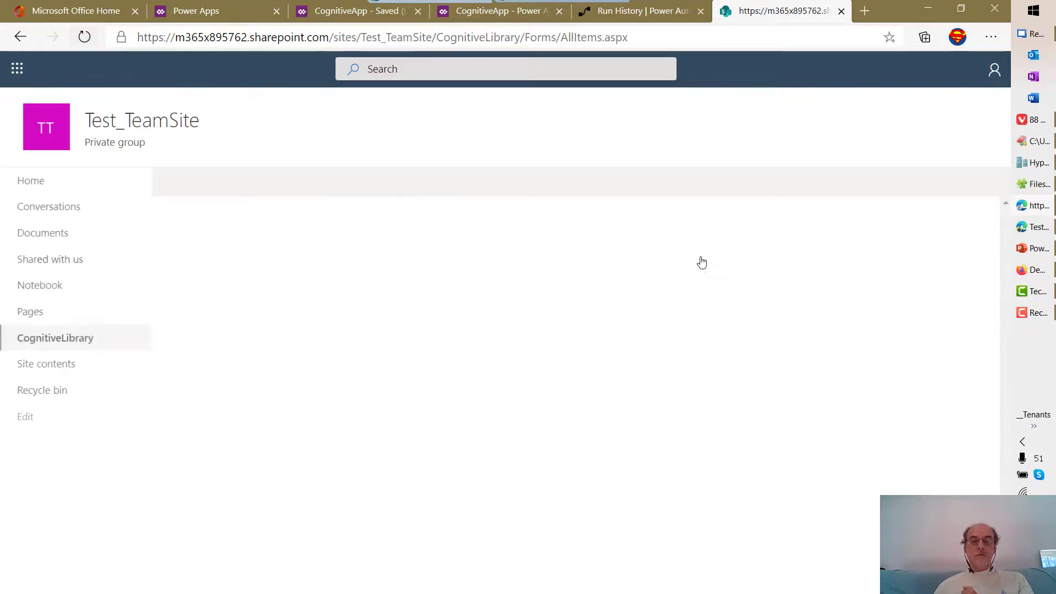
pyautogui.scroll(-1, 836, 345)
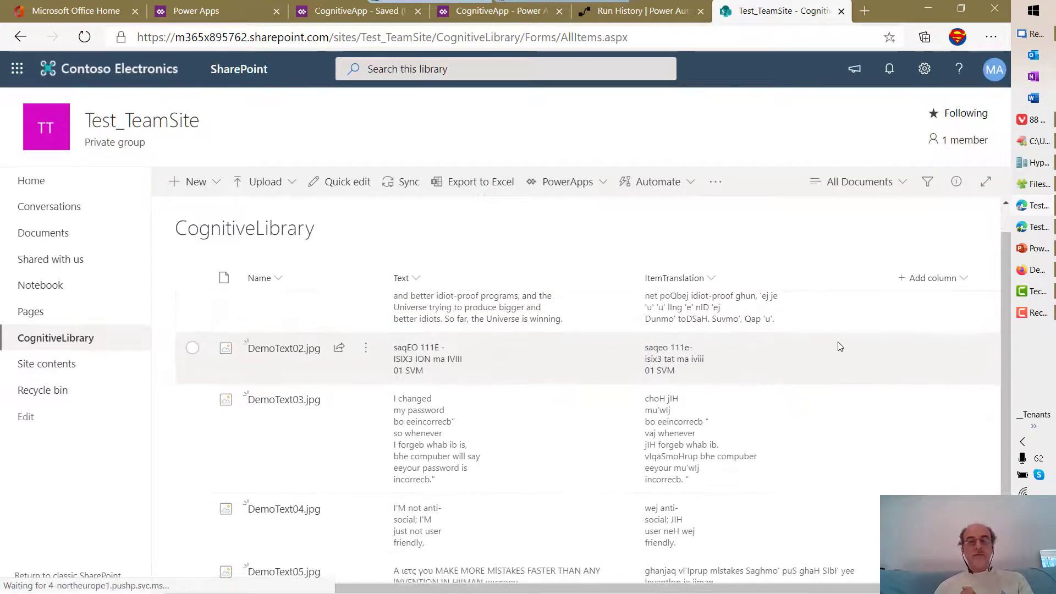
pyautogui.scroll(-1, 828, 344)
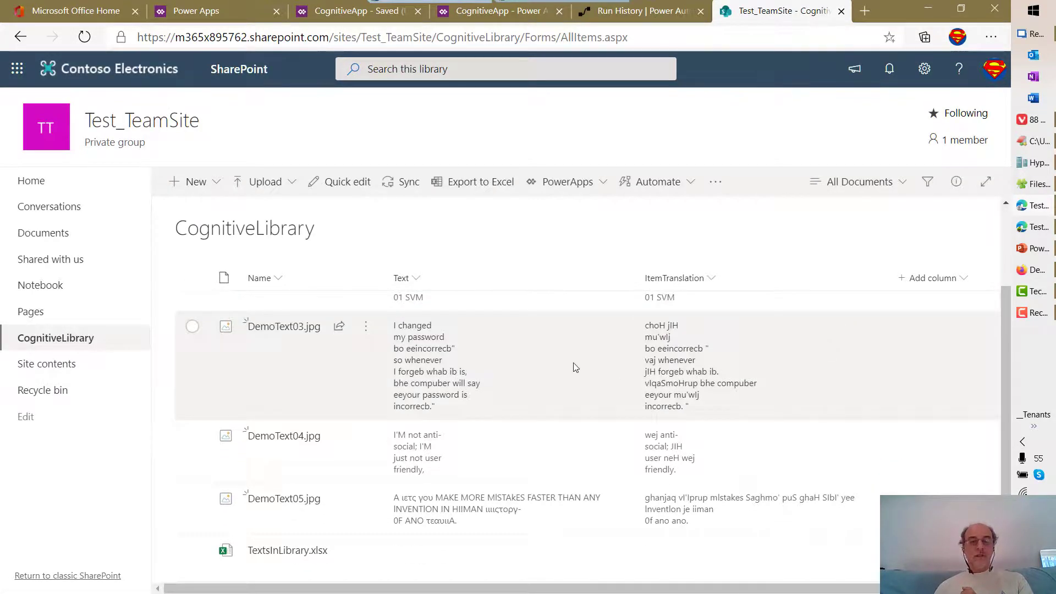
pyautogui.scroll(3, 440, 484)
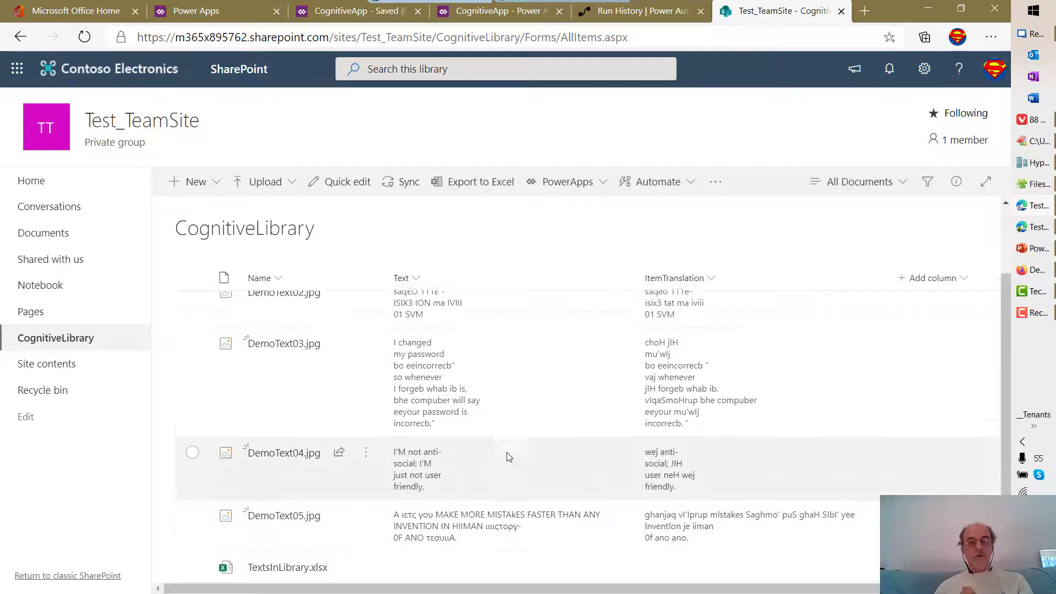
pyautogui.scroll(-3, 472, 497)
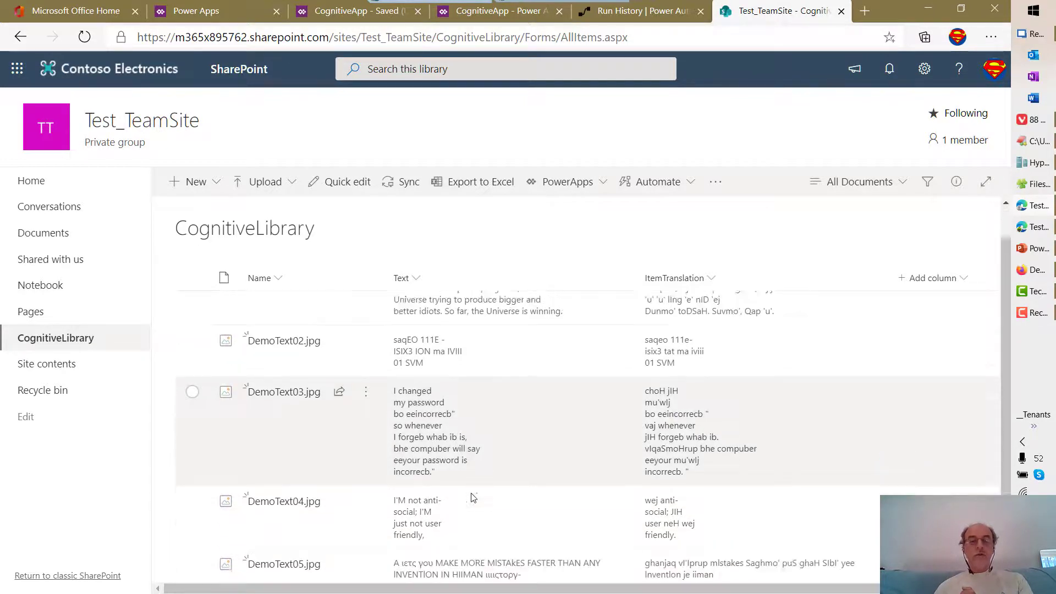
pyautogui.scroll(-1, 701, 402)
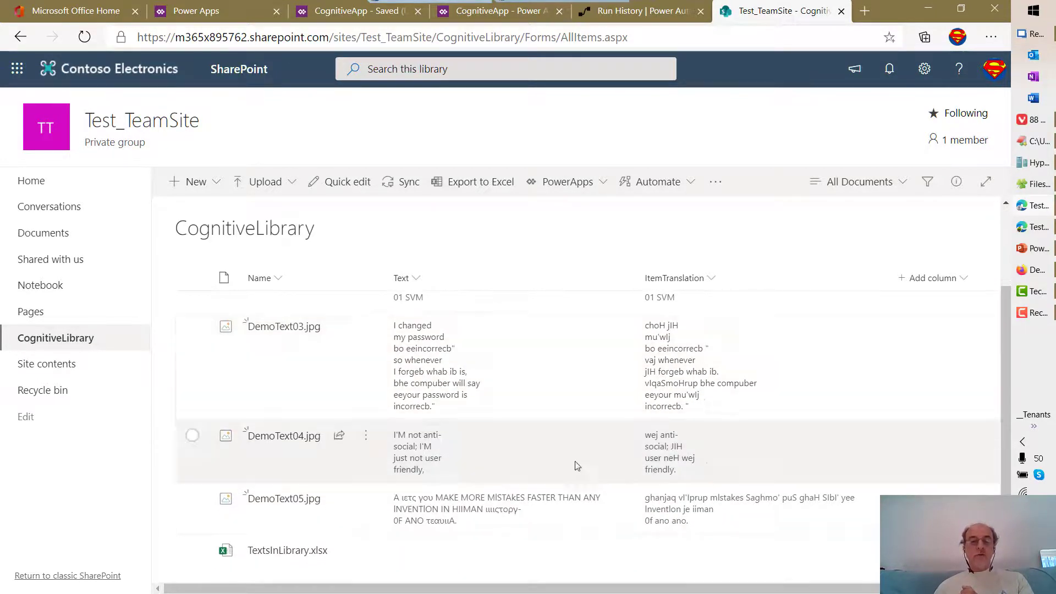
pyautogui.click(284, 551)
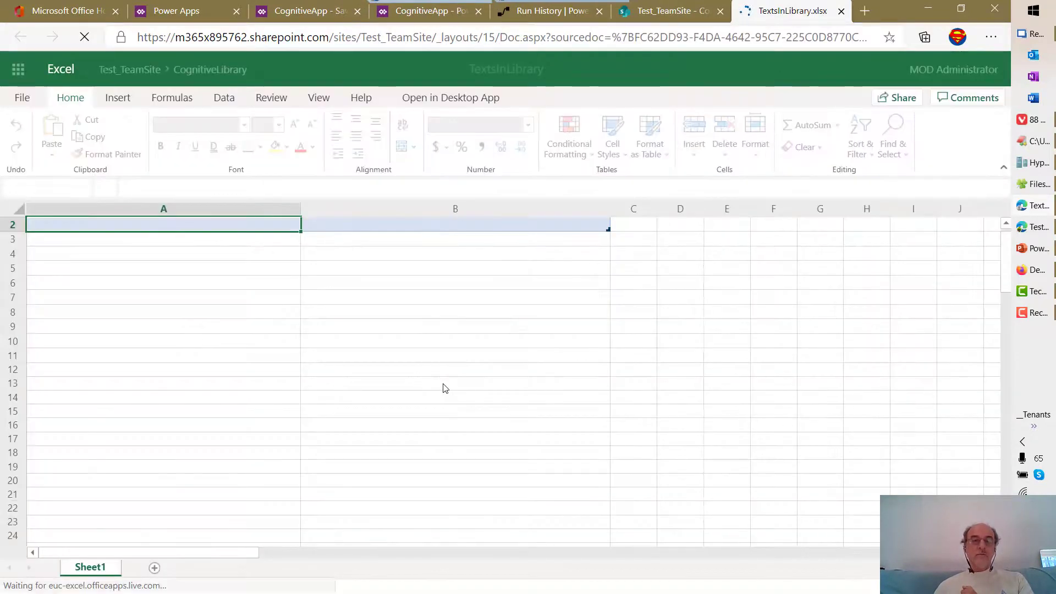
pyautogui.click(841, 11)
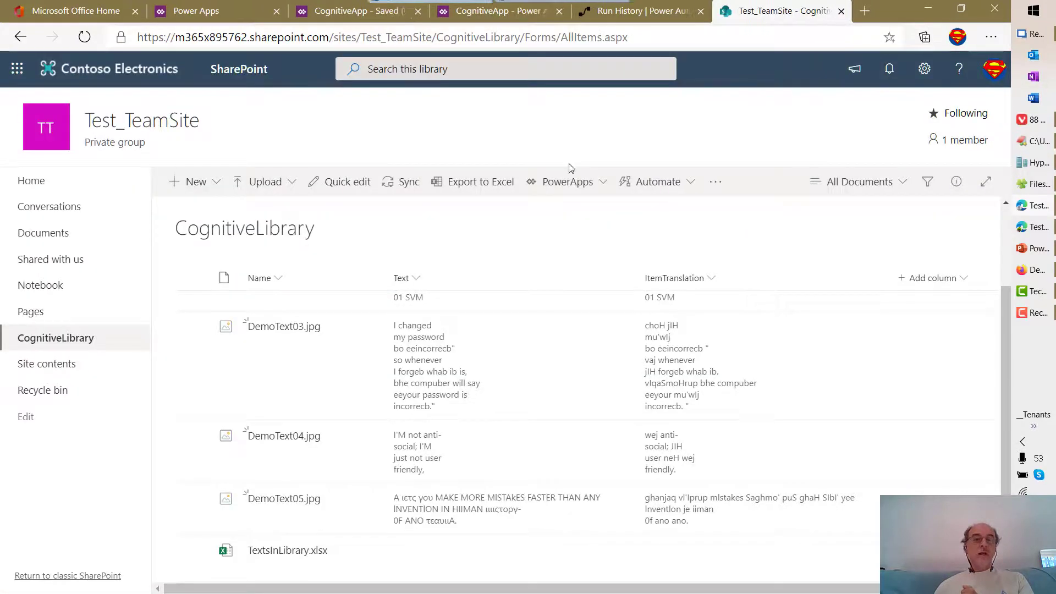
pyautogui.click(82, 44)
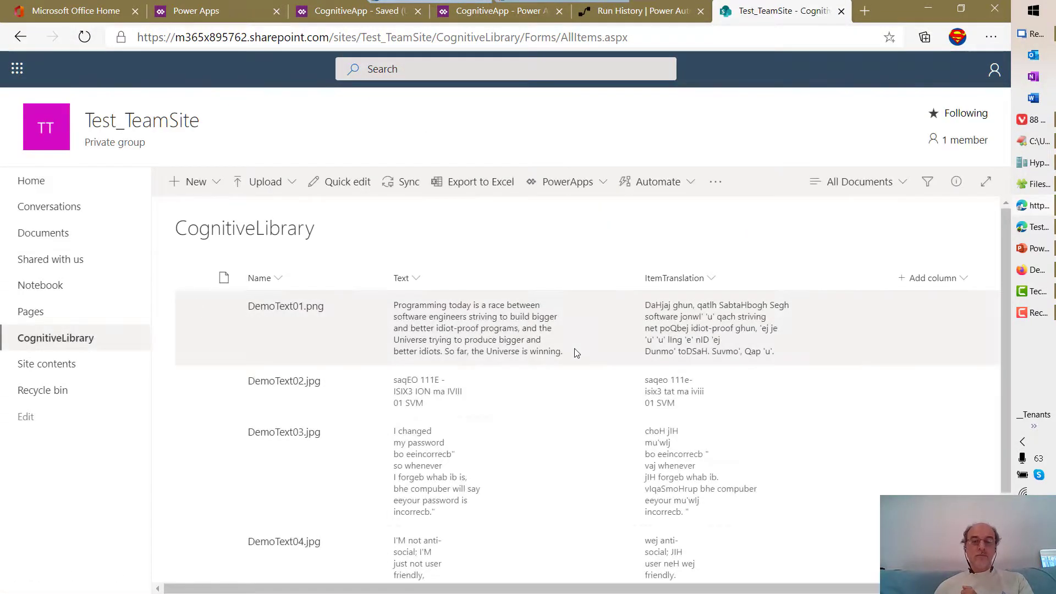
# Open TextsInLibrary.xlsx from the library, examine the Text and Translation cells in rows 2 to 6, and close the workbook.
pyautogui.scroll(-3, 558, 366)
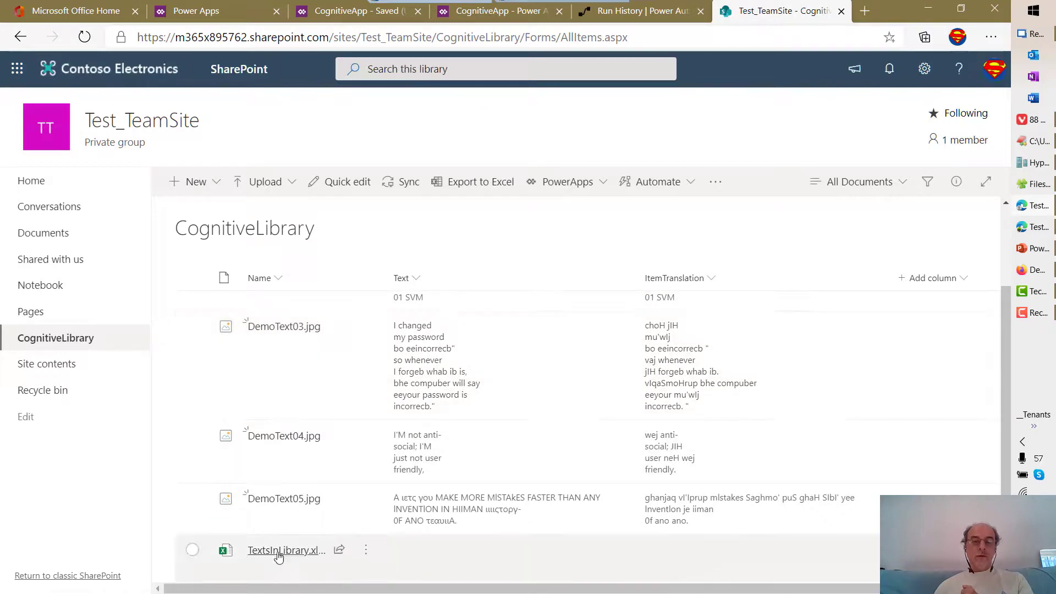
pyautogui.click(278, 551)
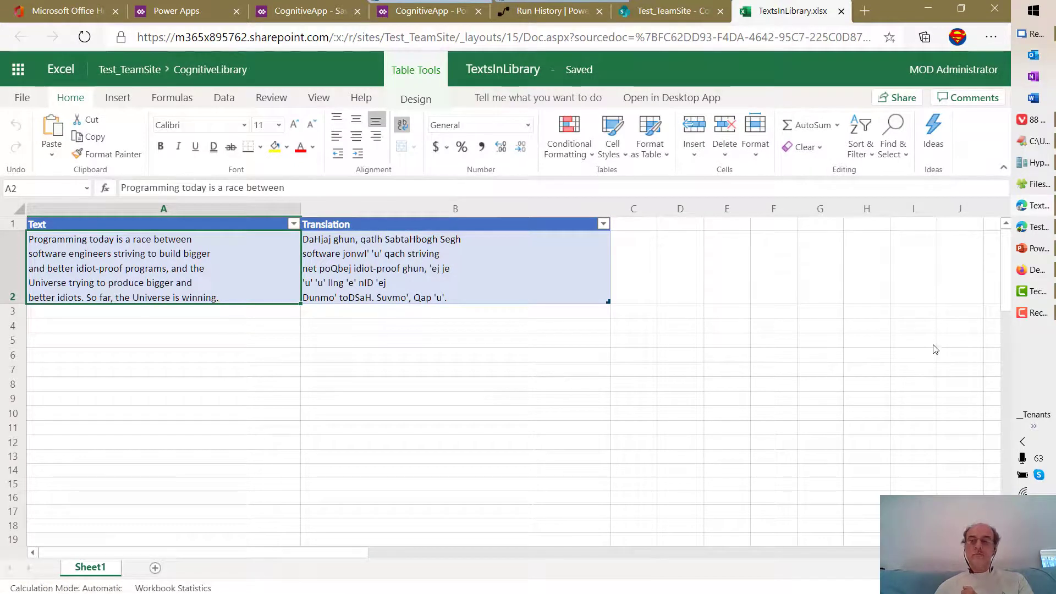
pyautogui.hscroll(1, 922, 356)
pyautogui.scroll(-5, 916, 356)
pyautogui.scroll(3, 907, 359)
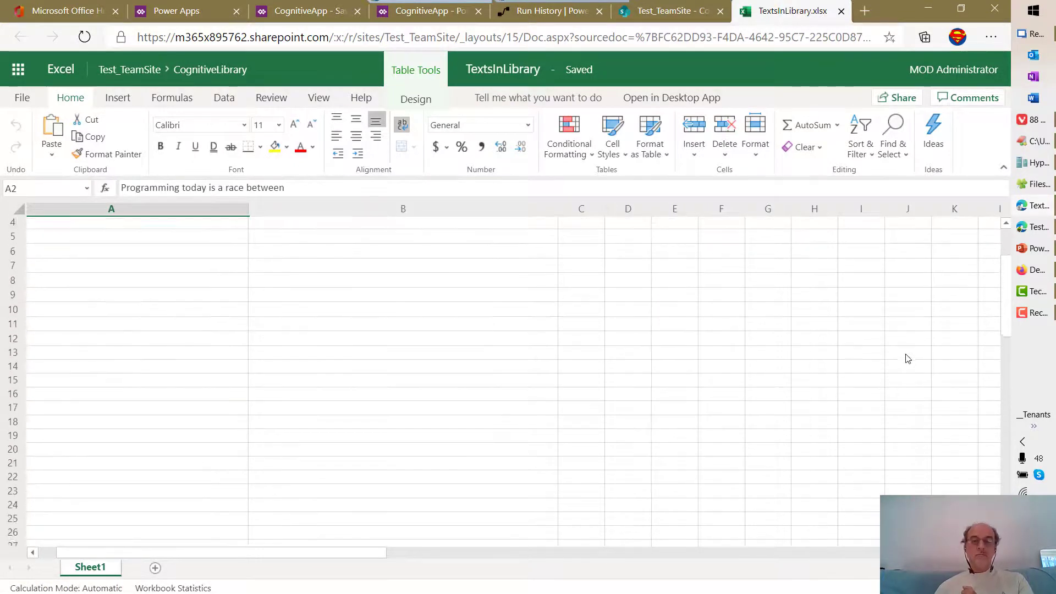
pyautogui.scroll(2, 907, 359)
pyautogui.hscroll(-1, 344, 556)
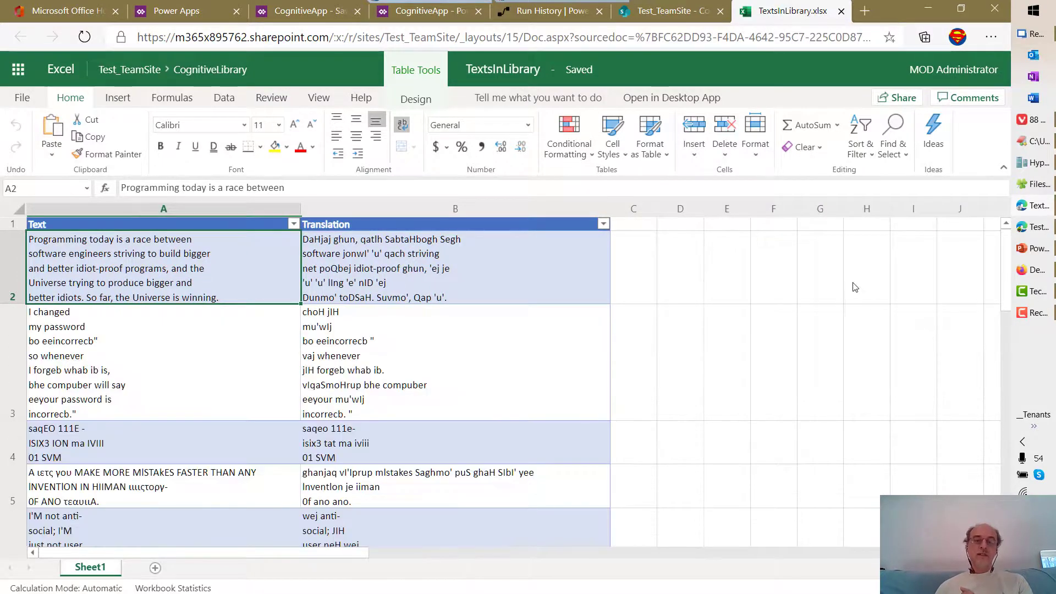
pyautogui.scroll(-3, 721, 368)
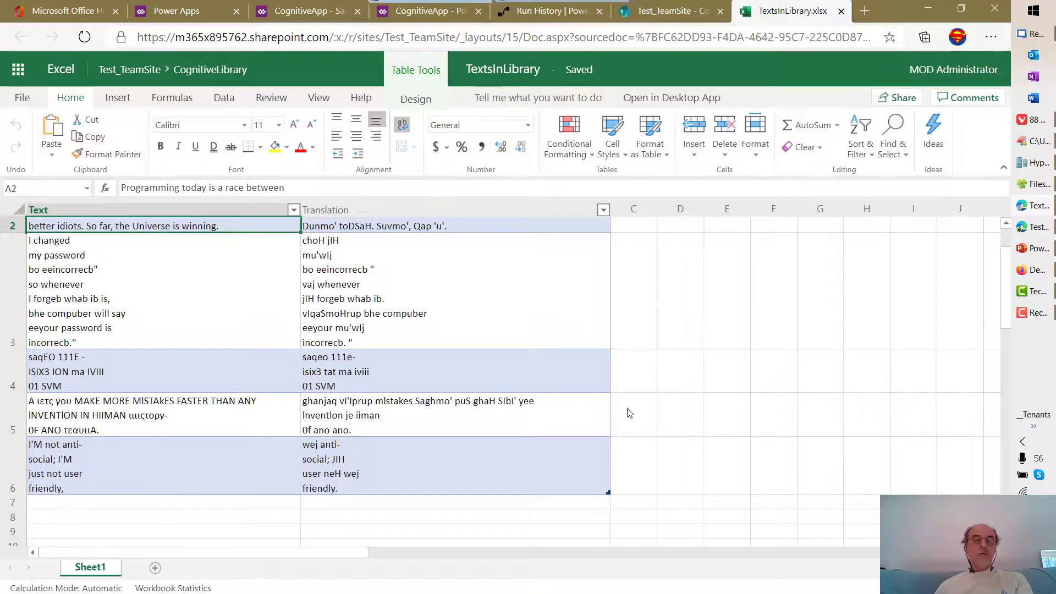
pyautogui.scroll(3, 695, 407)
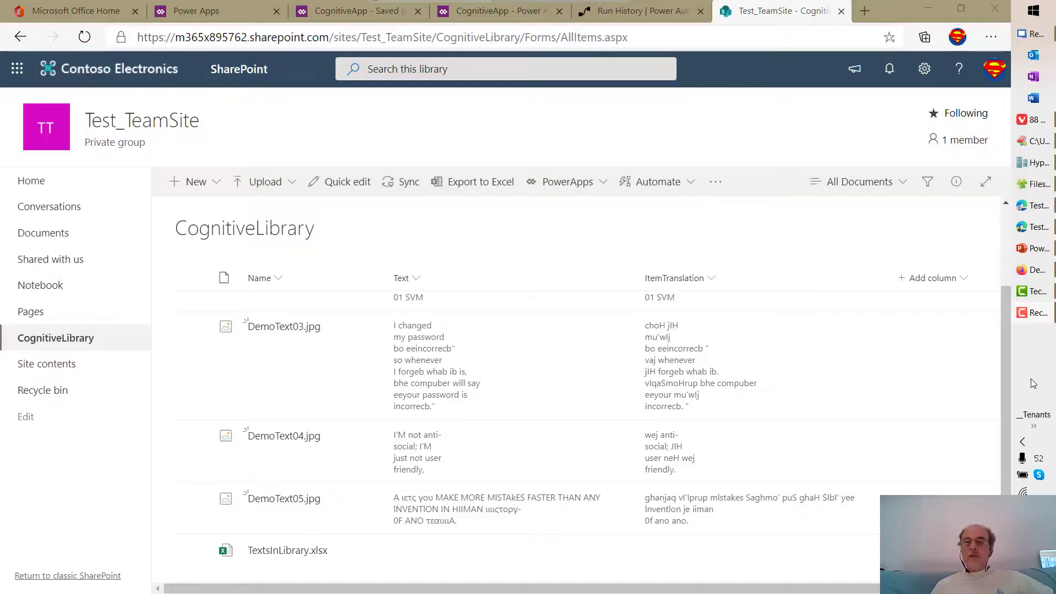
# Switch to the PowerPoint presentation PowerPlatfAndCognitive.pptx and show the Conclusions slide, number 15.
pyautogui.click(1036, 251)
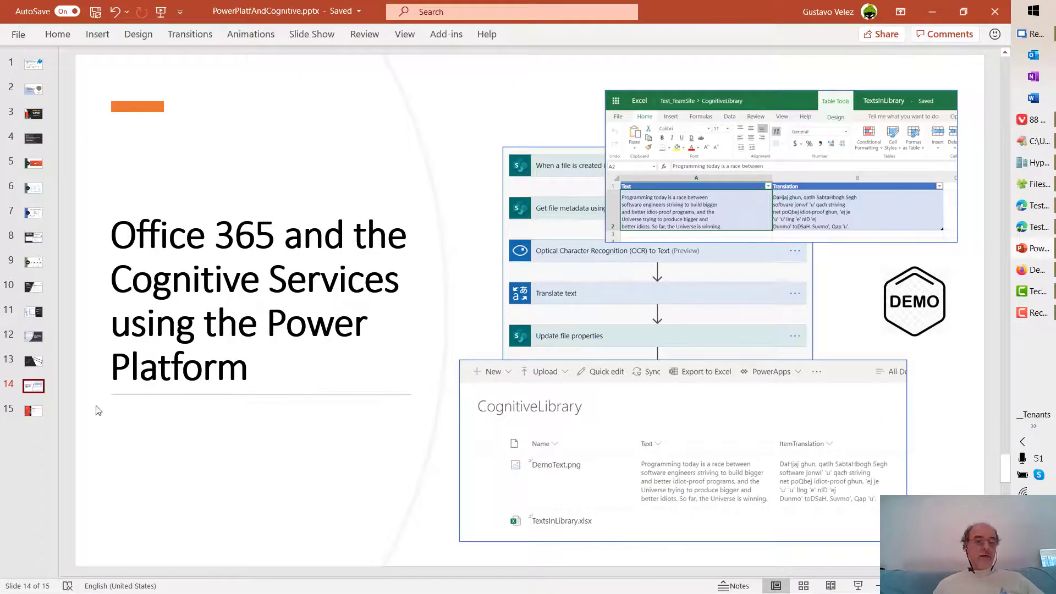
pyautogui.click(31, 413)
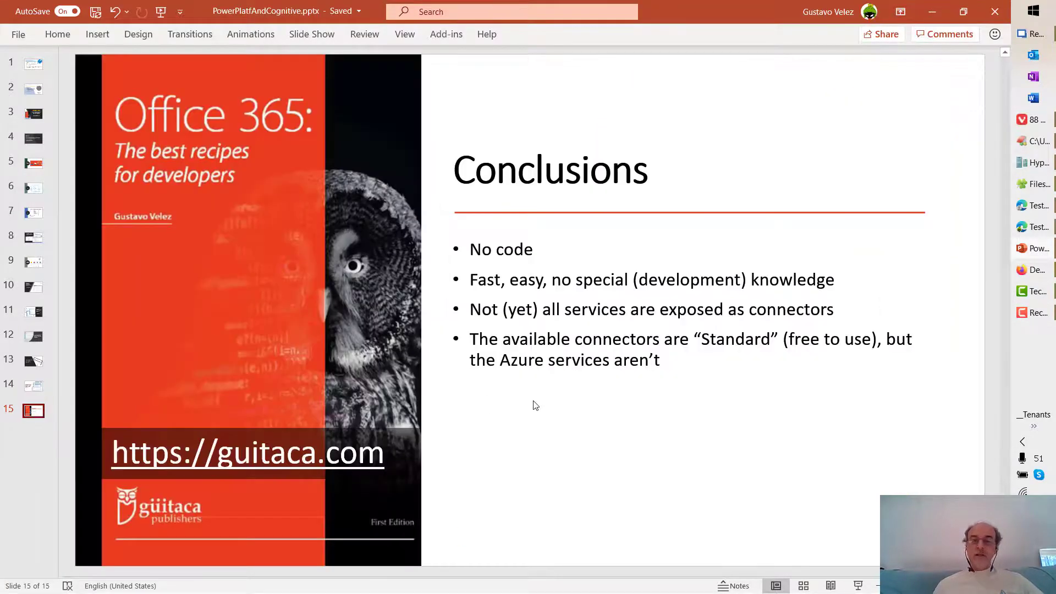